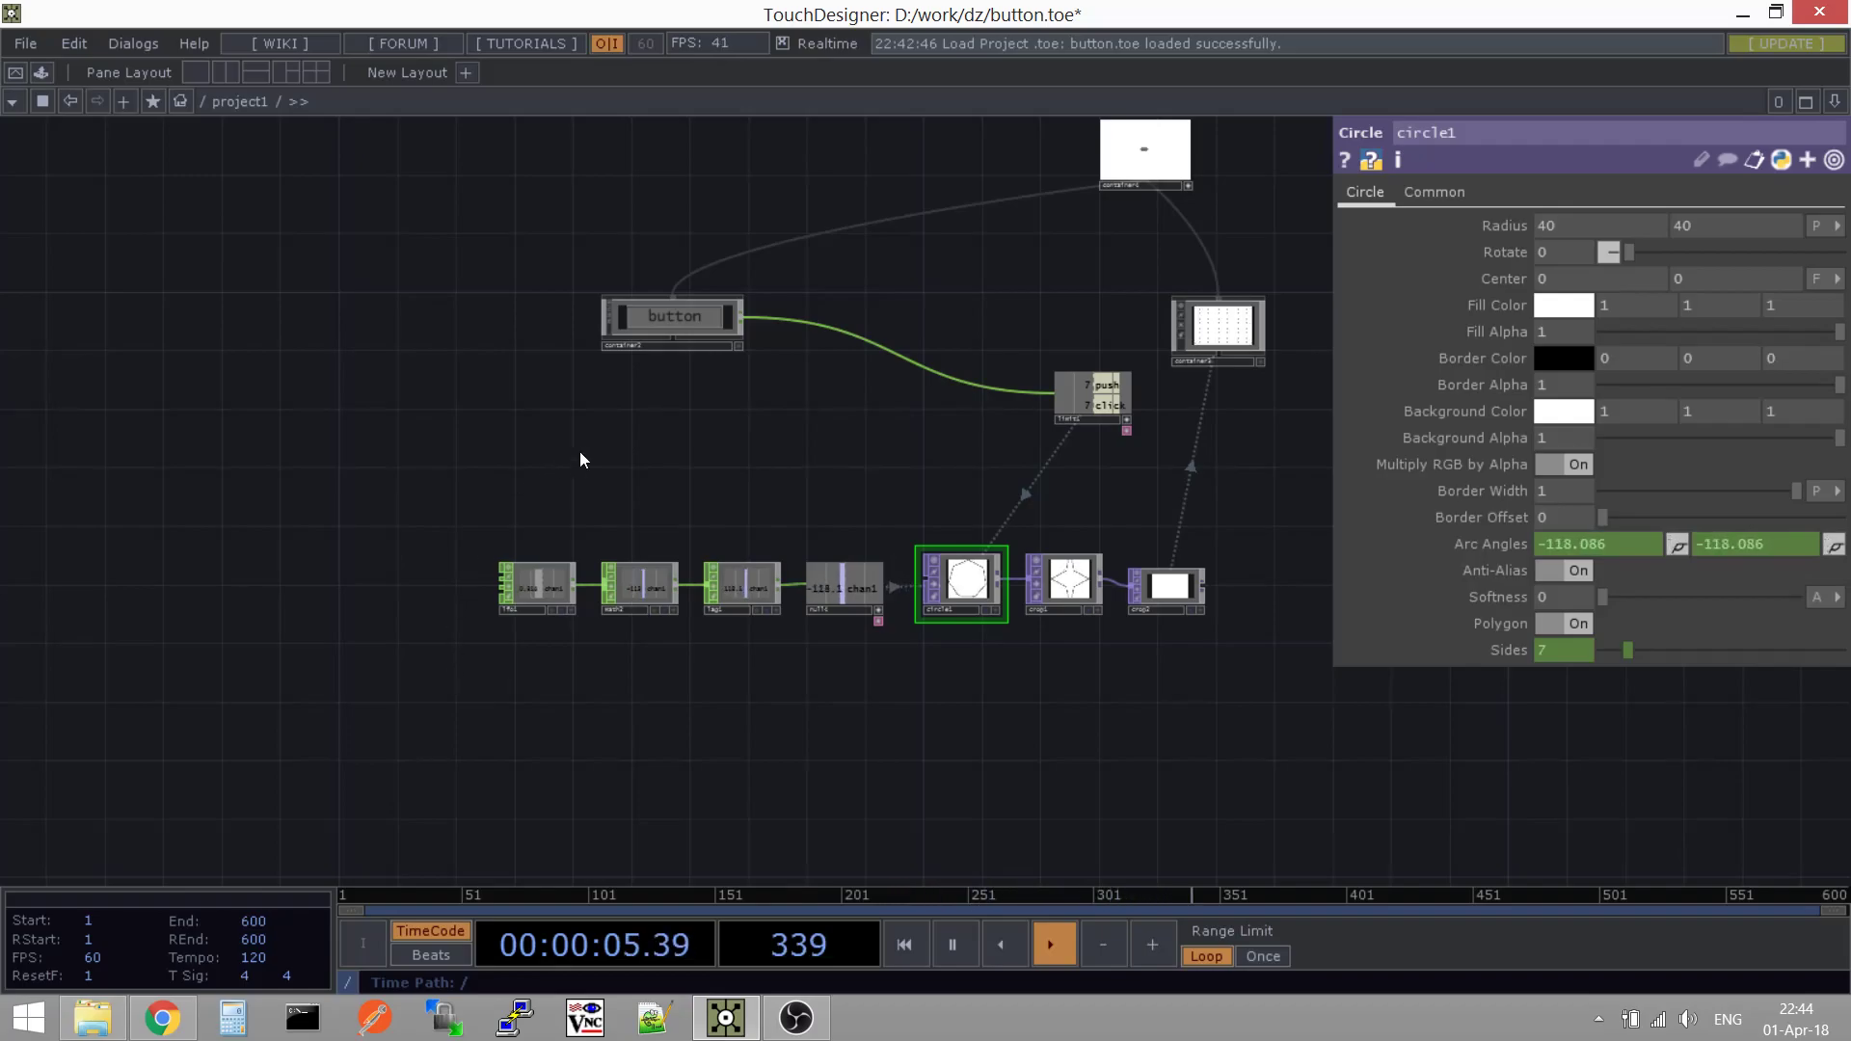
# Preview the button and the animated polygon pattern in perform mode, and return to the network editor
pyautogui.moveTo(742, 440); pyautogui.dragTo(709, 497)
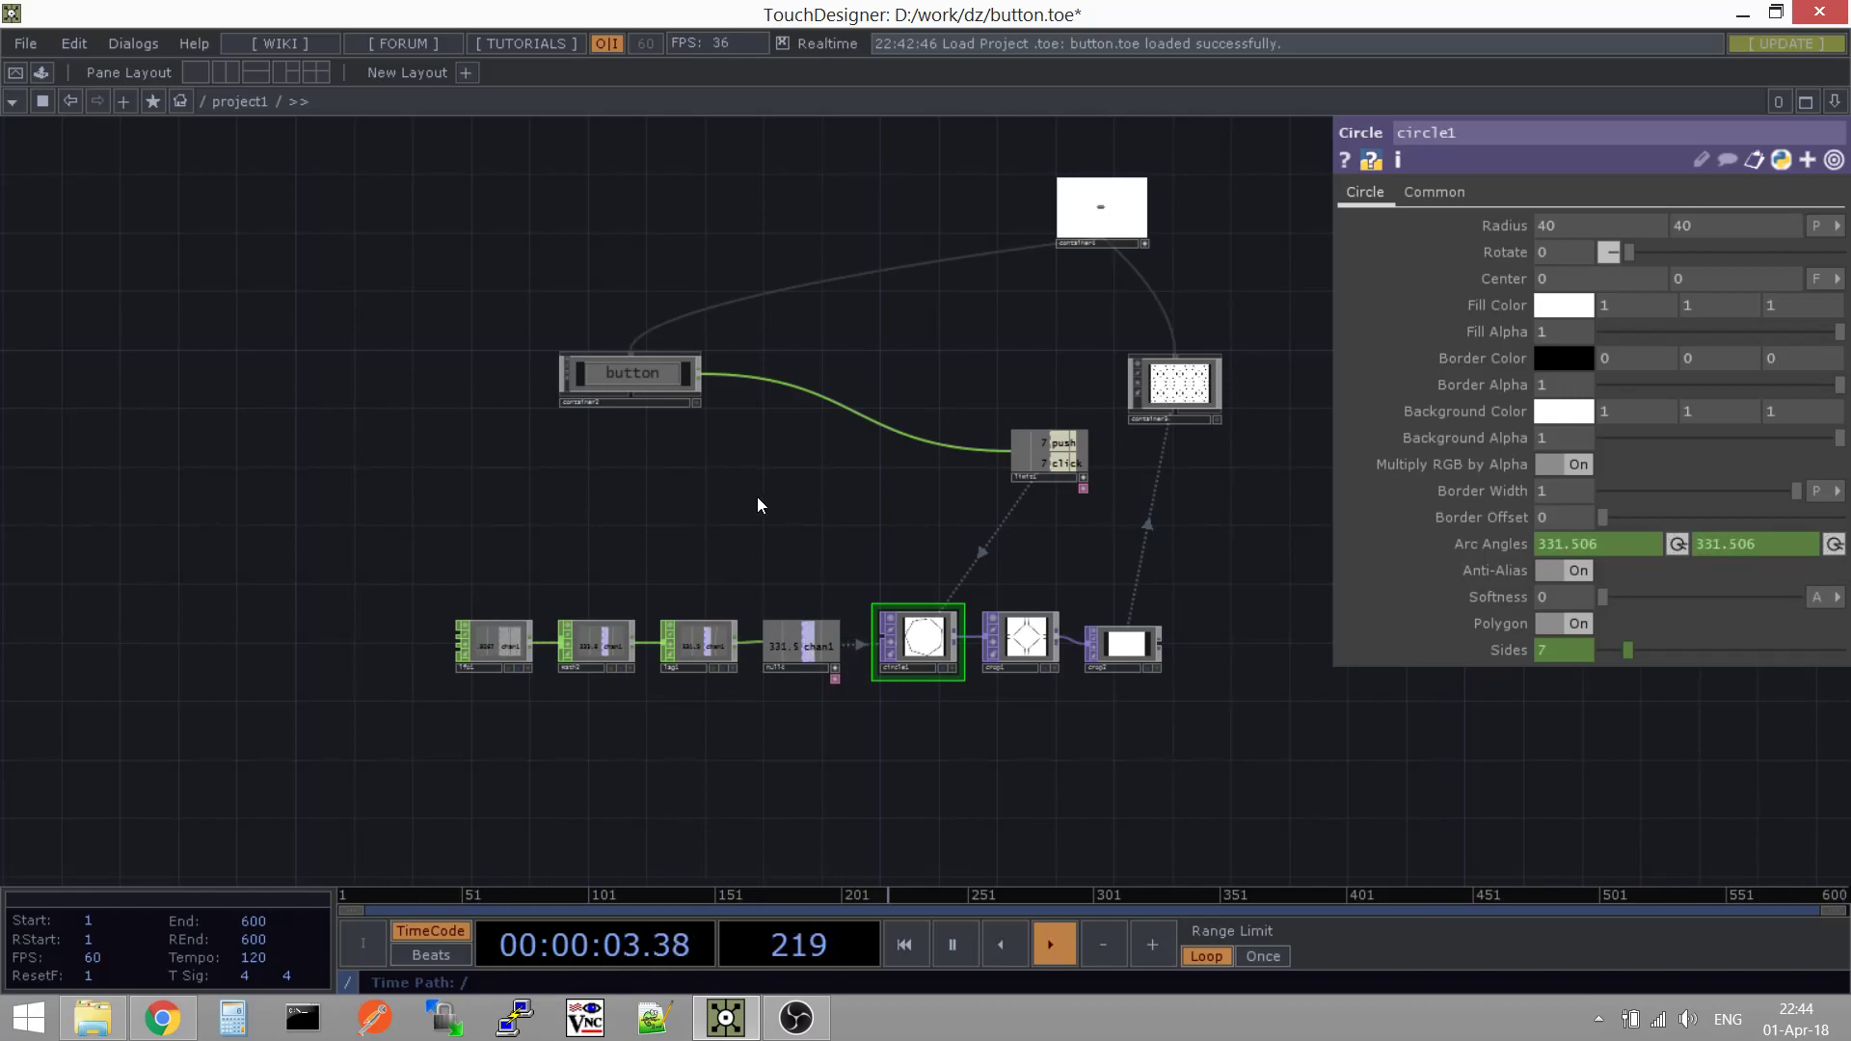
pyautogui.scroll(5, 837, 520)
pyautogui.moveTo(536, 583); pyautogui.dragTo(848, 433)
pyautogui.scroll(-5, 848, 433)
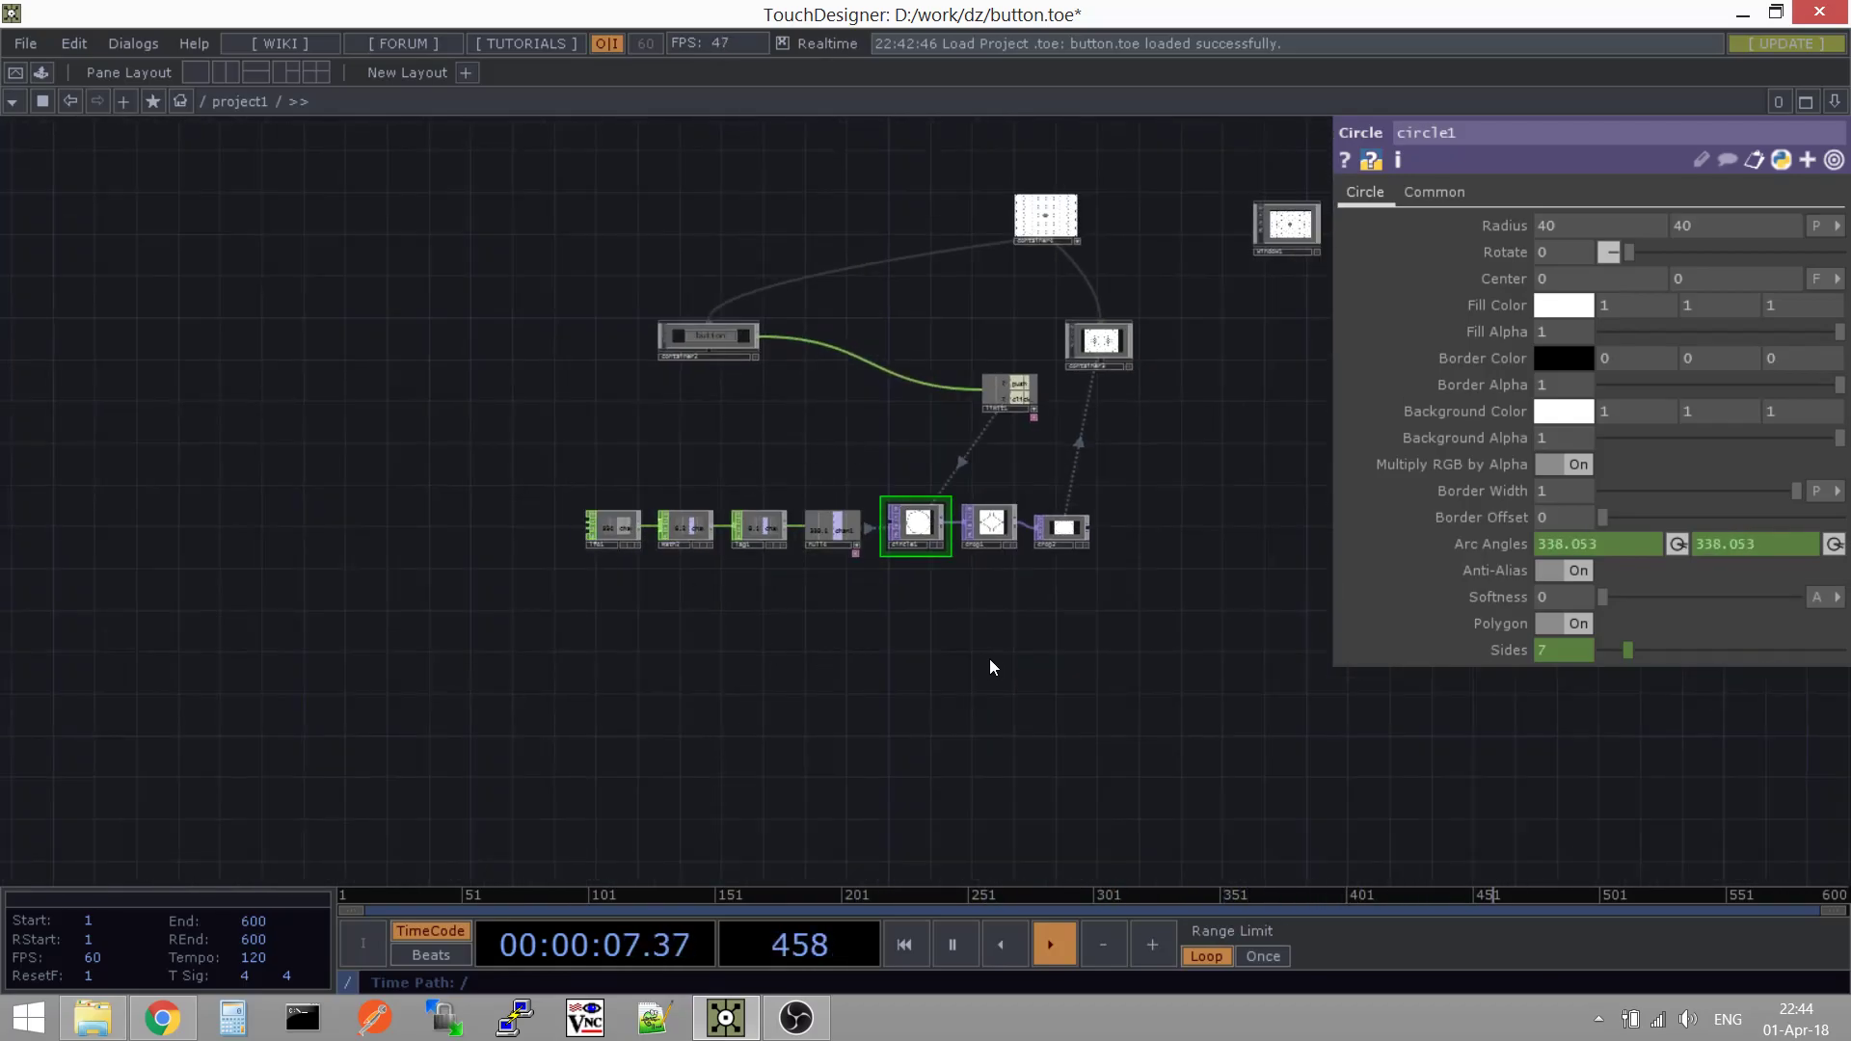
pyautogui.moveTo(1194, 466); pyautogui.dragTo(1008, 602)
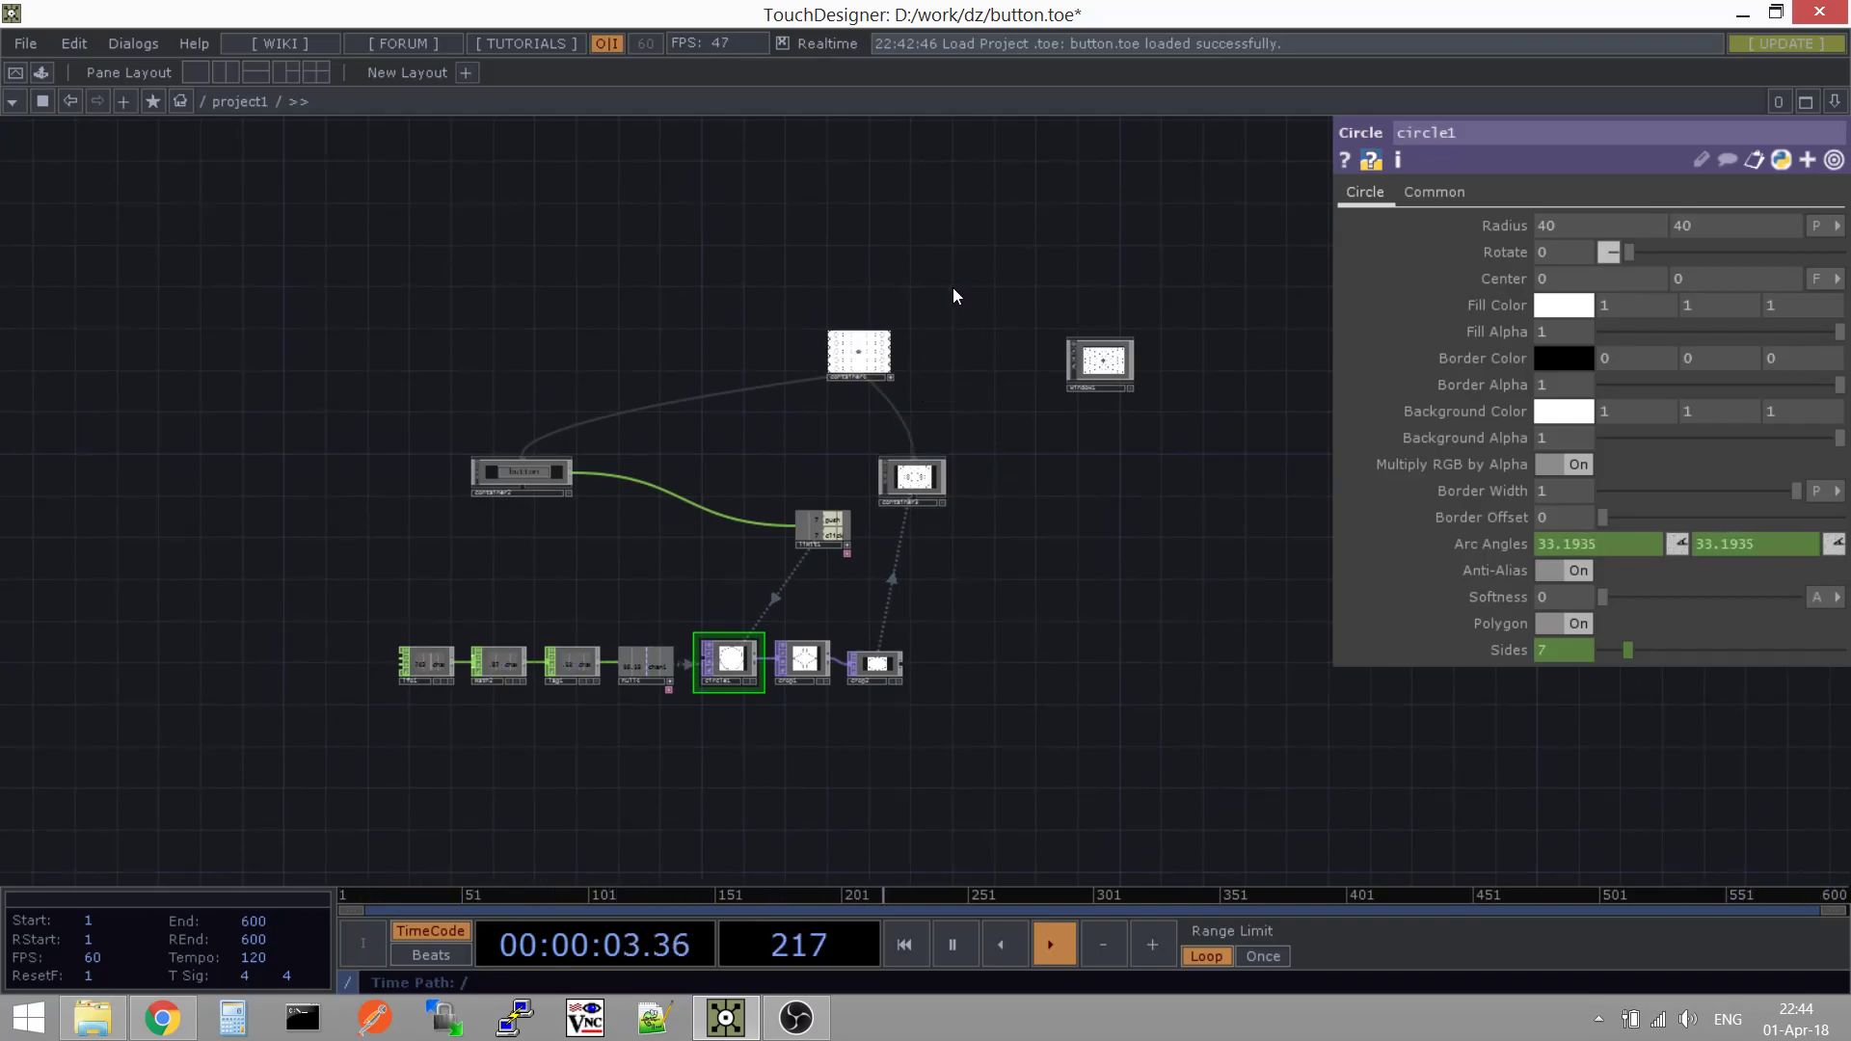
pyautogui.scroll(2, 935, 268)
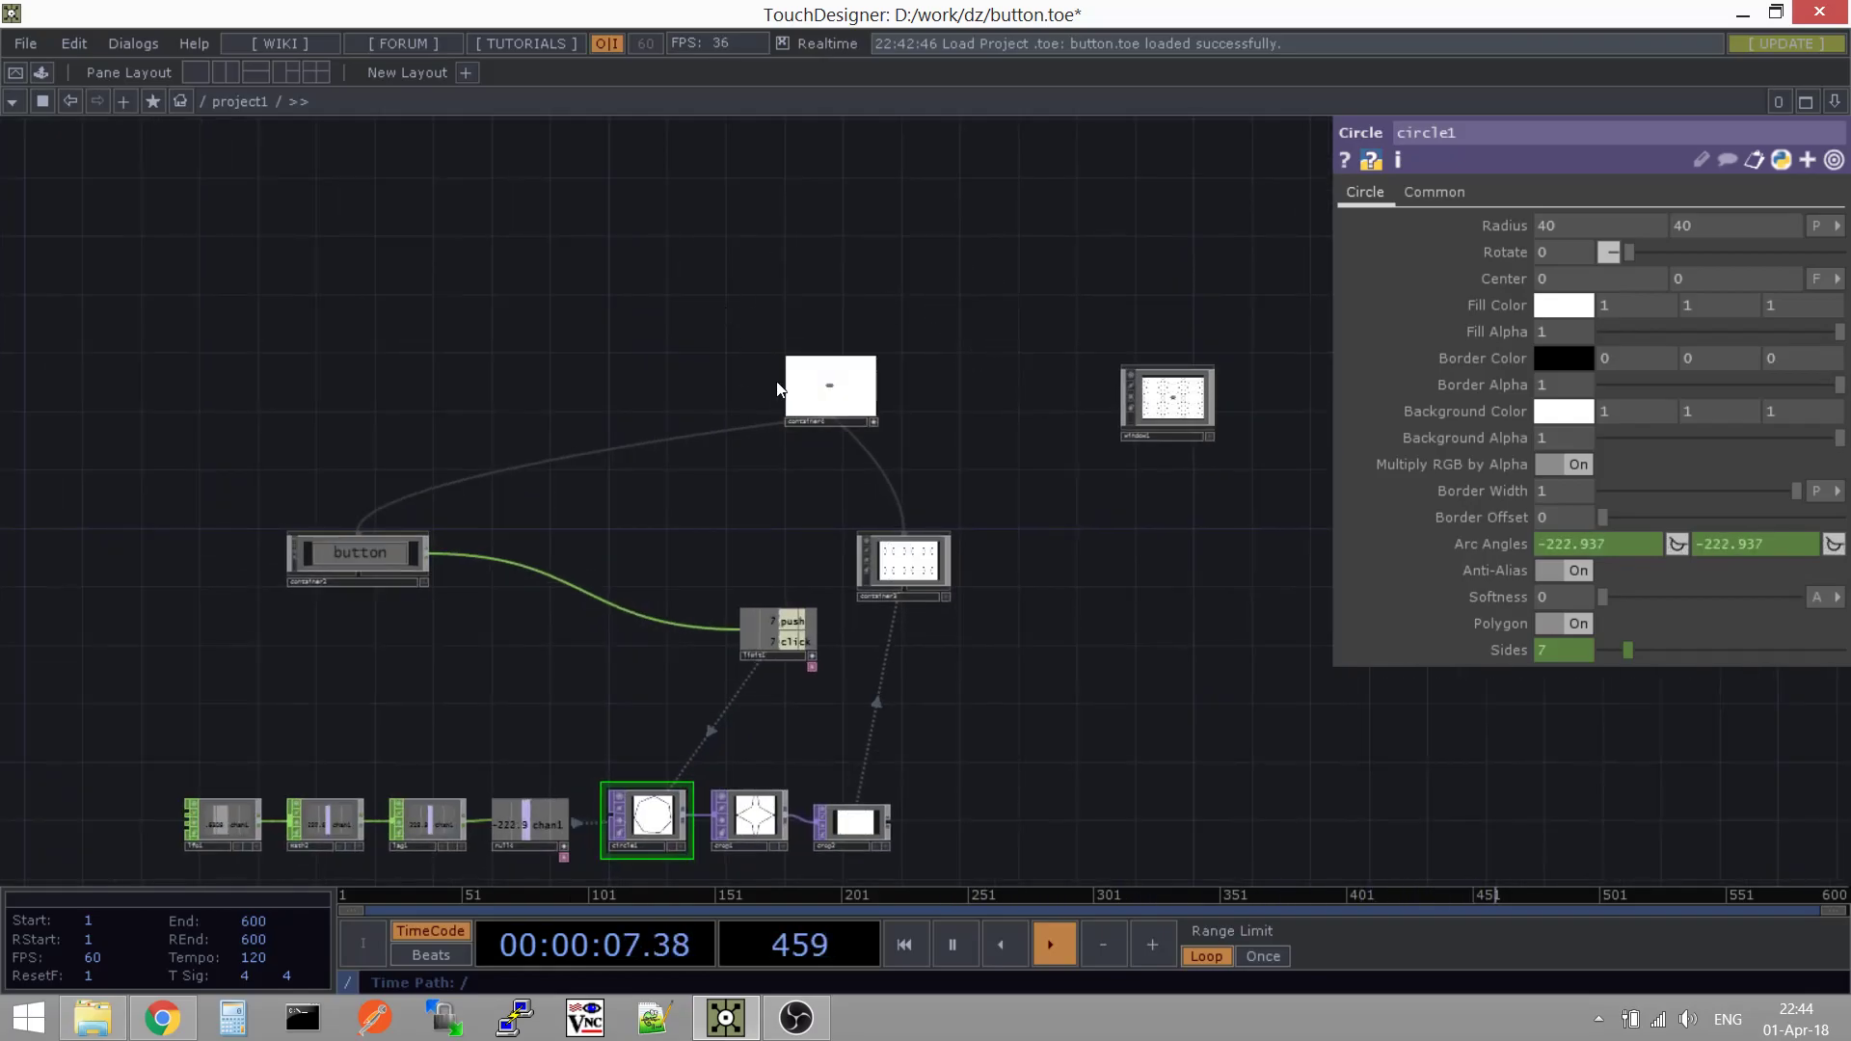
pyautogui.scroll(2, 867, 342)
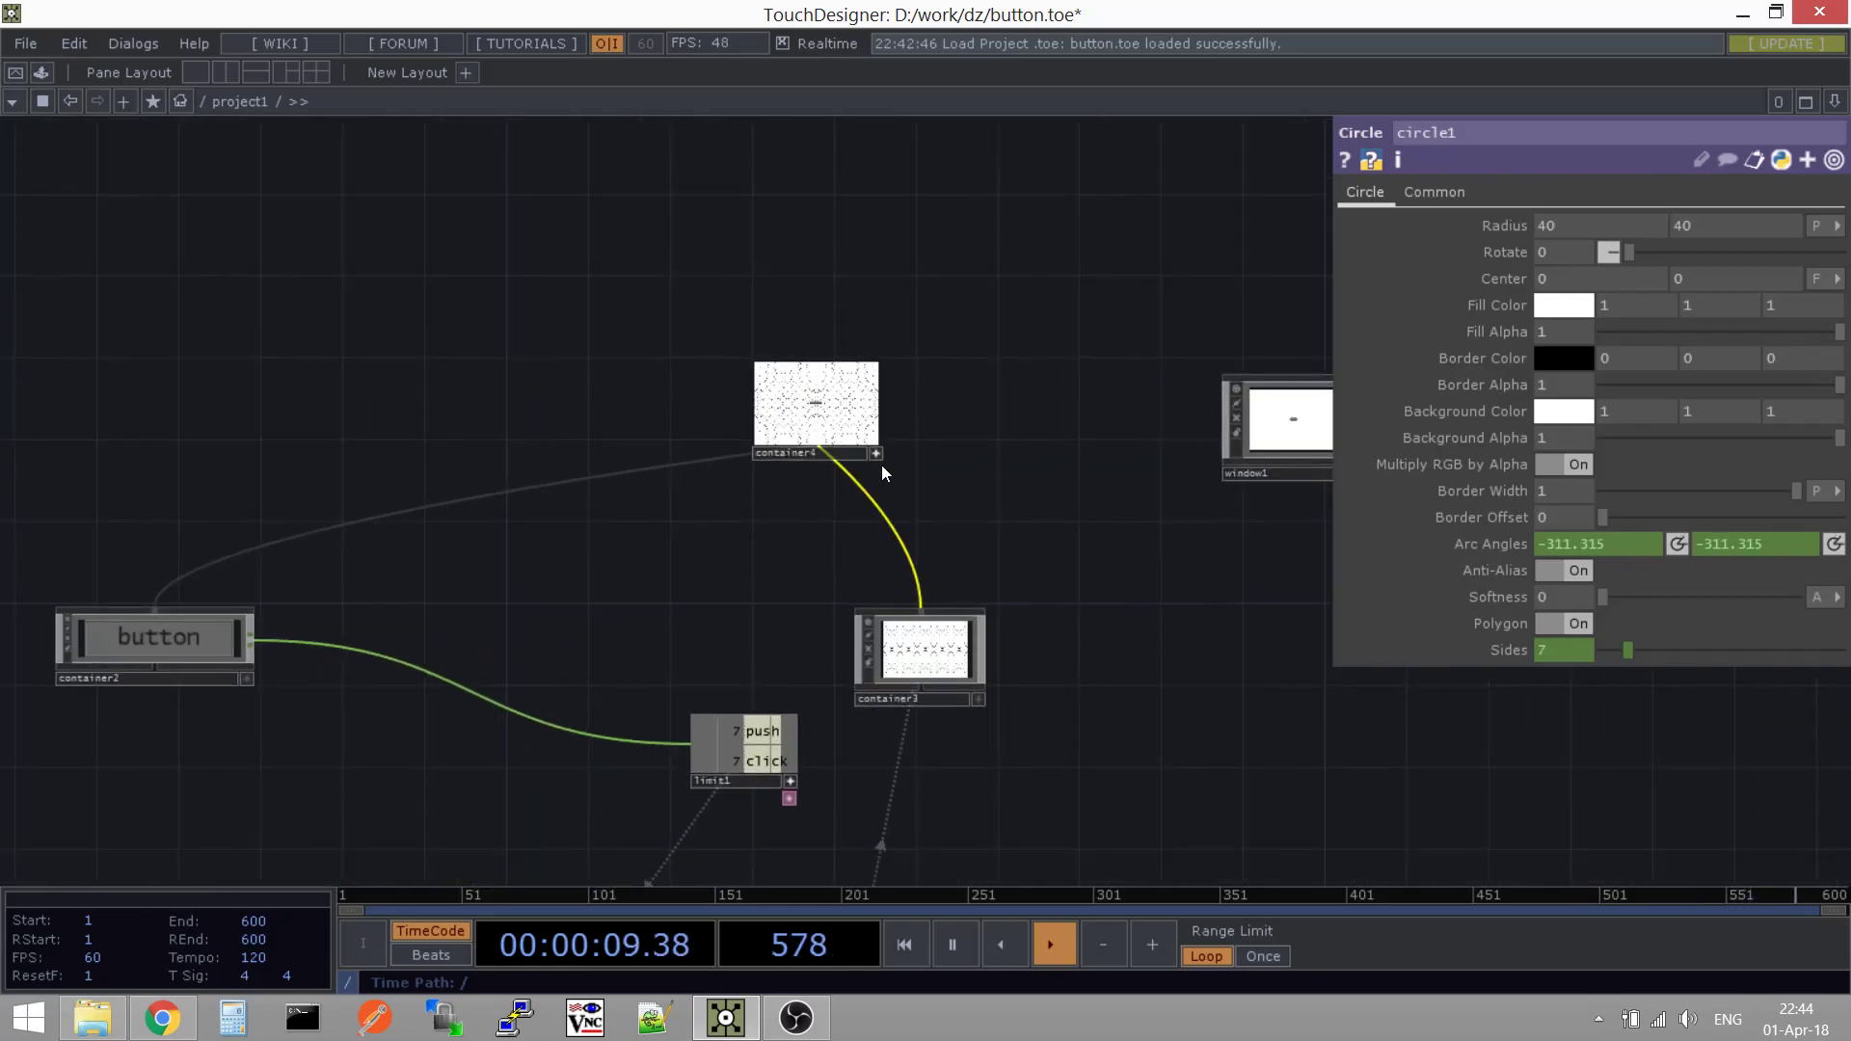
pyautogui.click(16, 73)
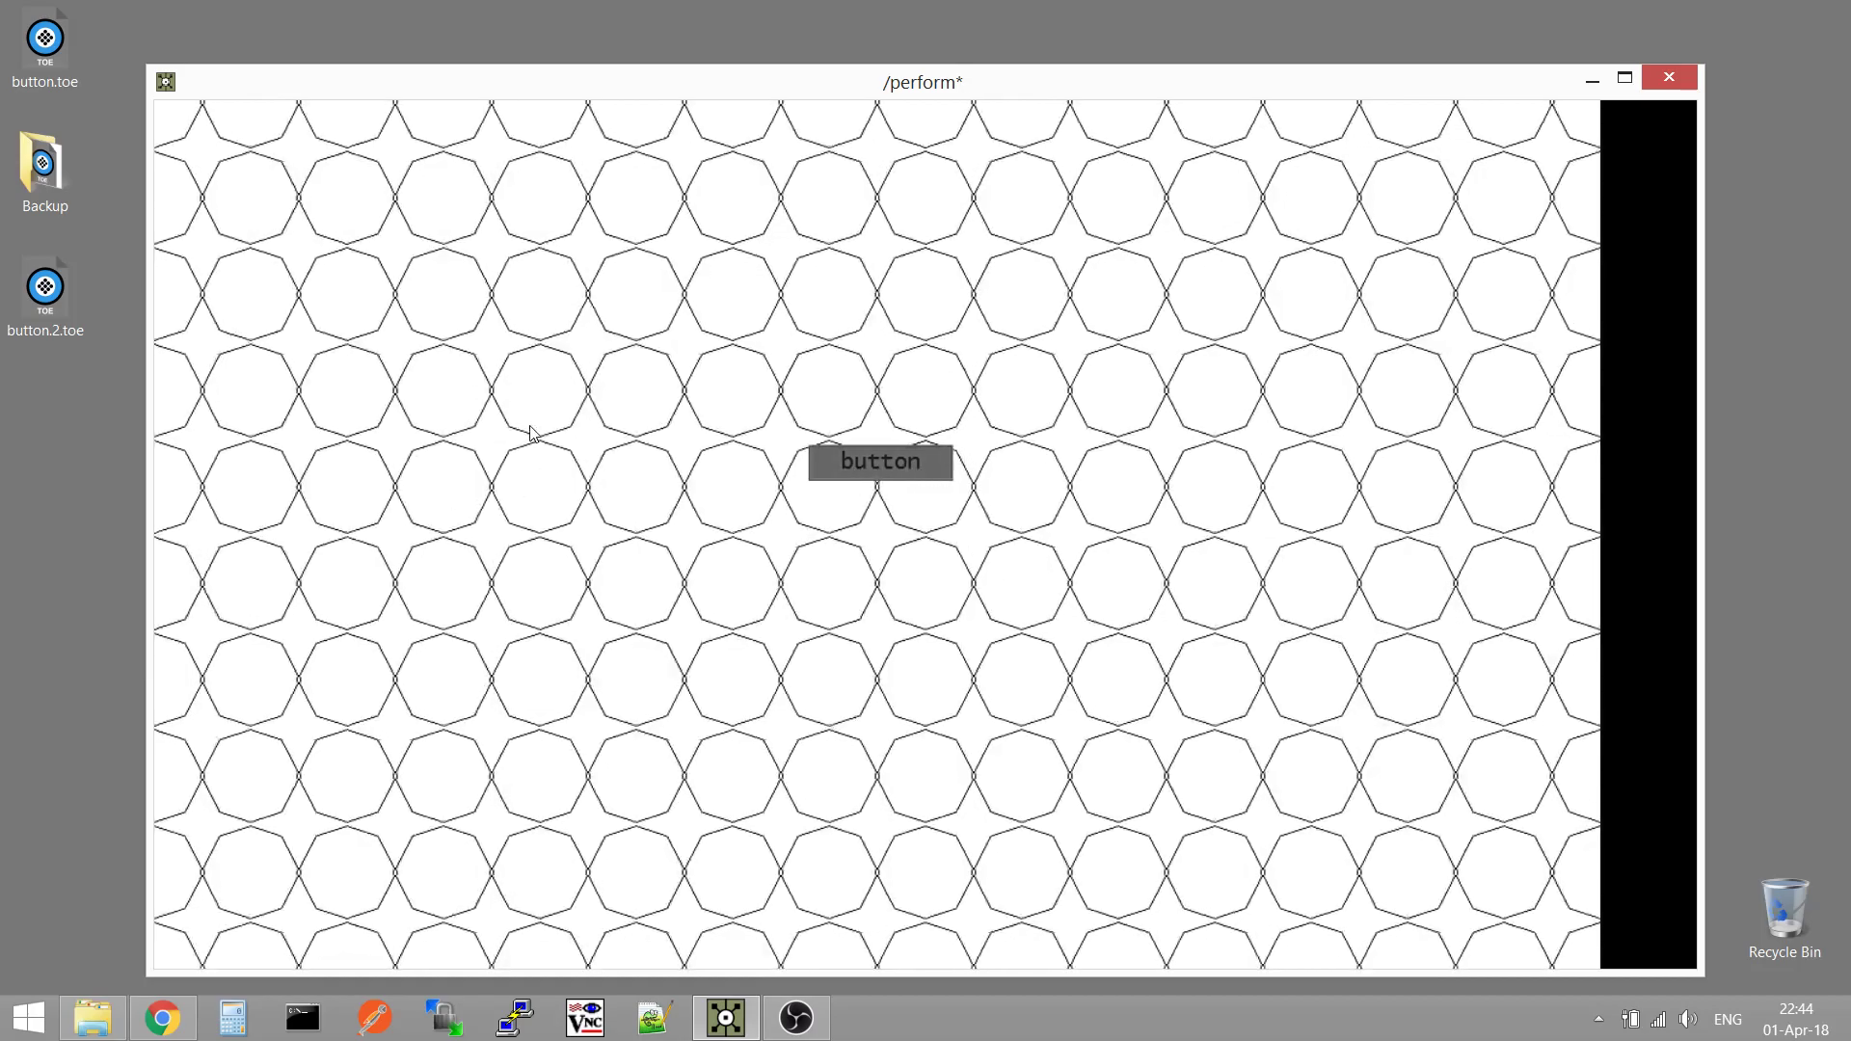
pyautogui.press('Escape')
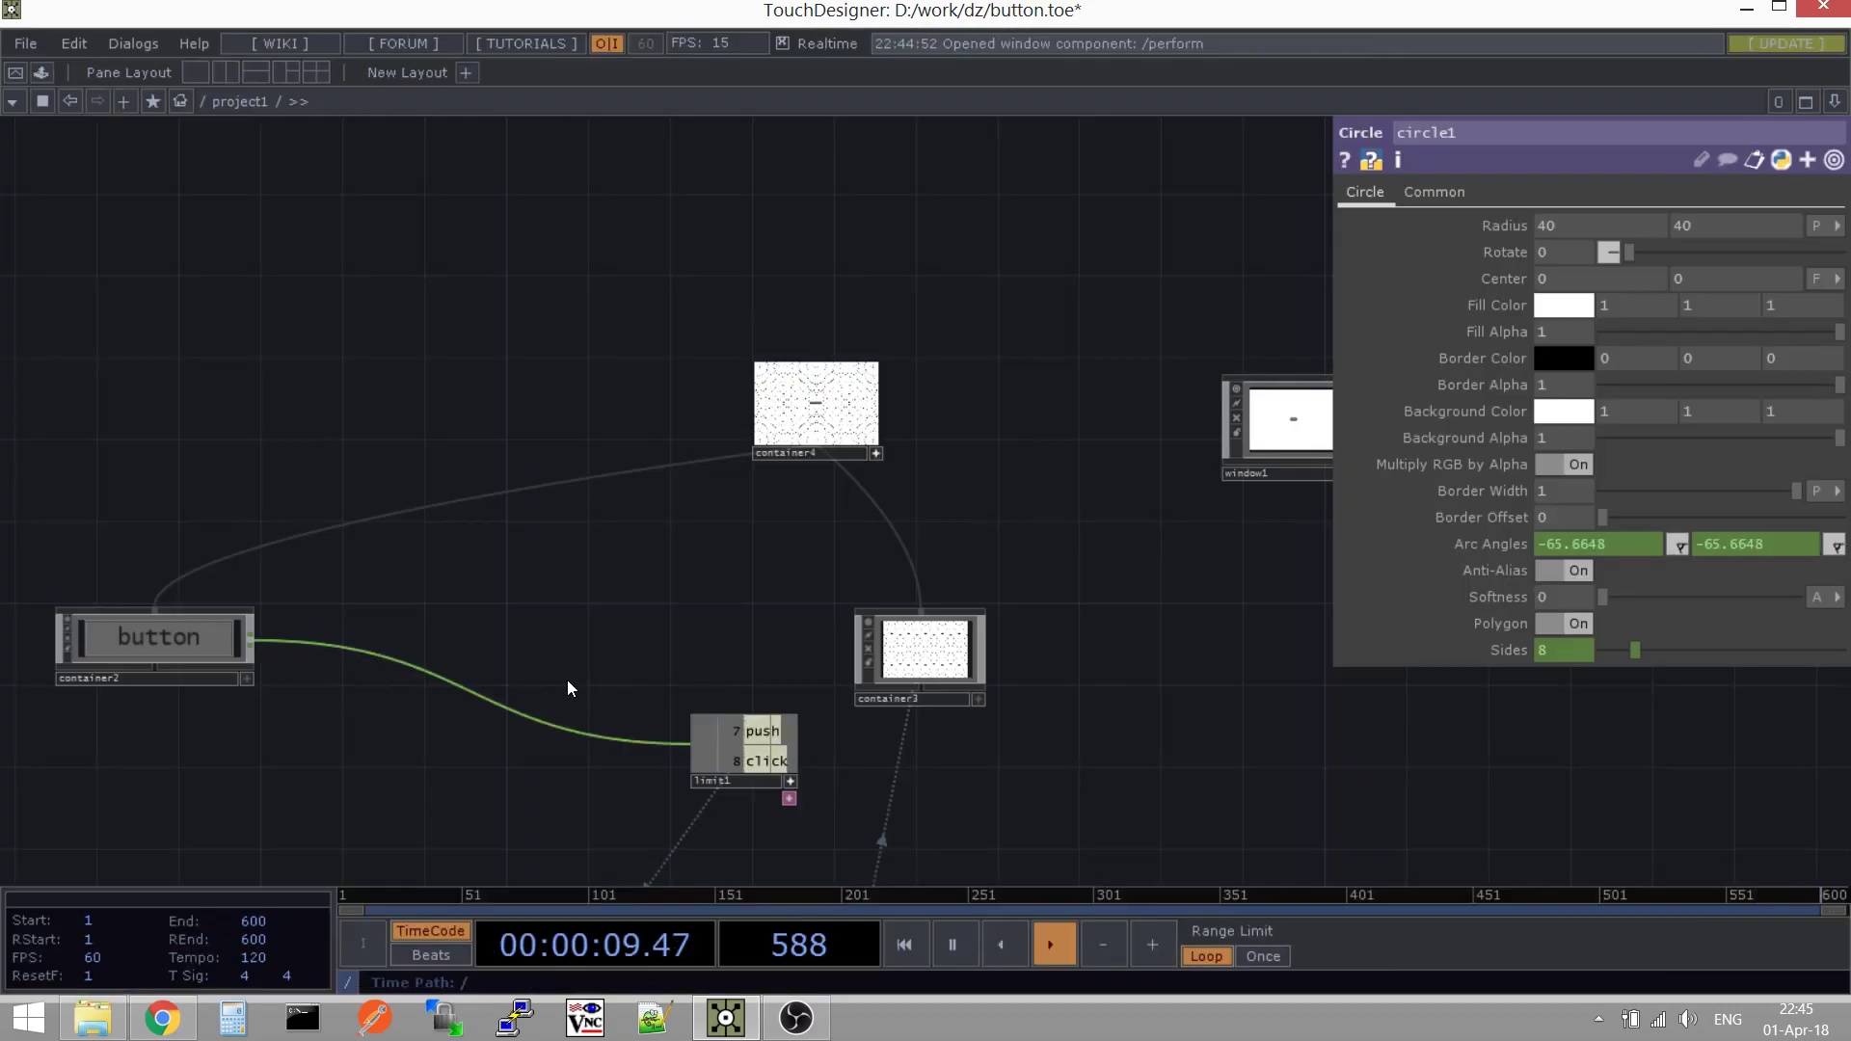
# Move the limit1 operator beside the container2 button component
pyautogui.scroll(-1, 622, 540)
pyautogui.moveTo(622, 541); pyautogui.dragTo(669, 349)
pyautogui.scroll(-2, 669, 349)
pyautogui.scroll(3, 575, 378)
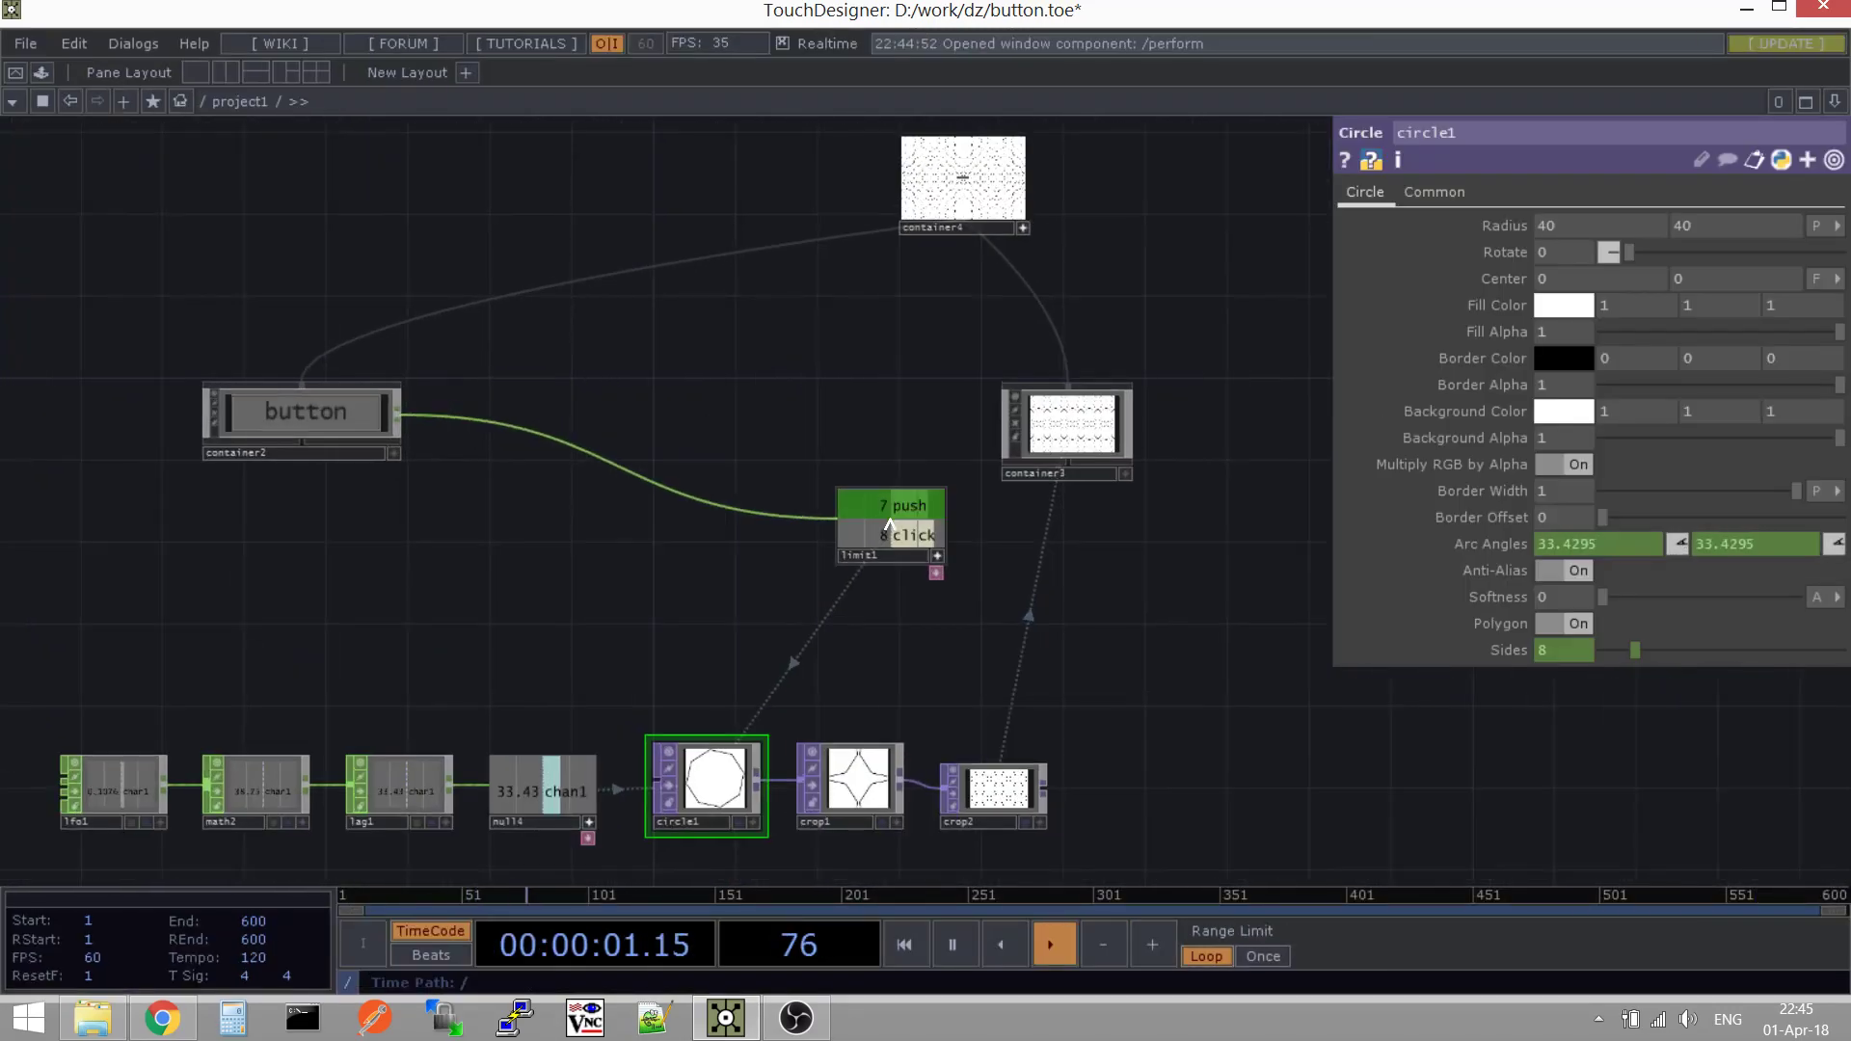
pyautogui.moveTo(835, 563); pyautogui.dragTo(507, 416)
pyautogui.moveTo(545, 545); pyautogui.dragTo(648, 428)
pyautogui.scroll(-3, 648, 428)
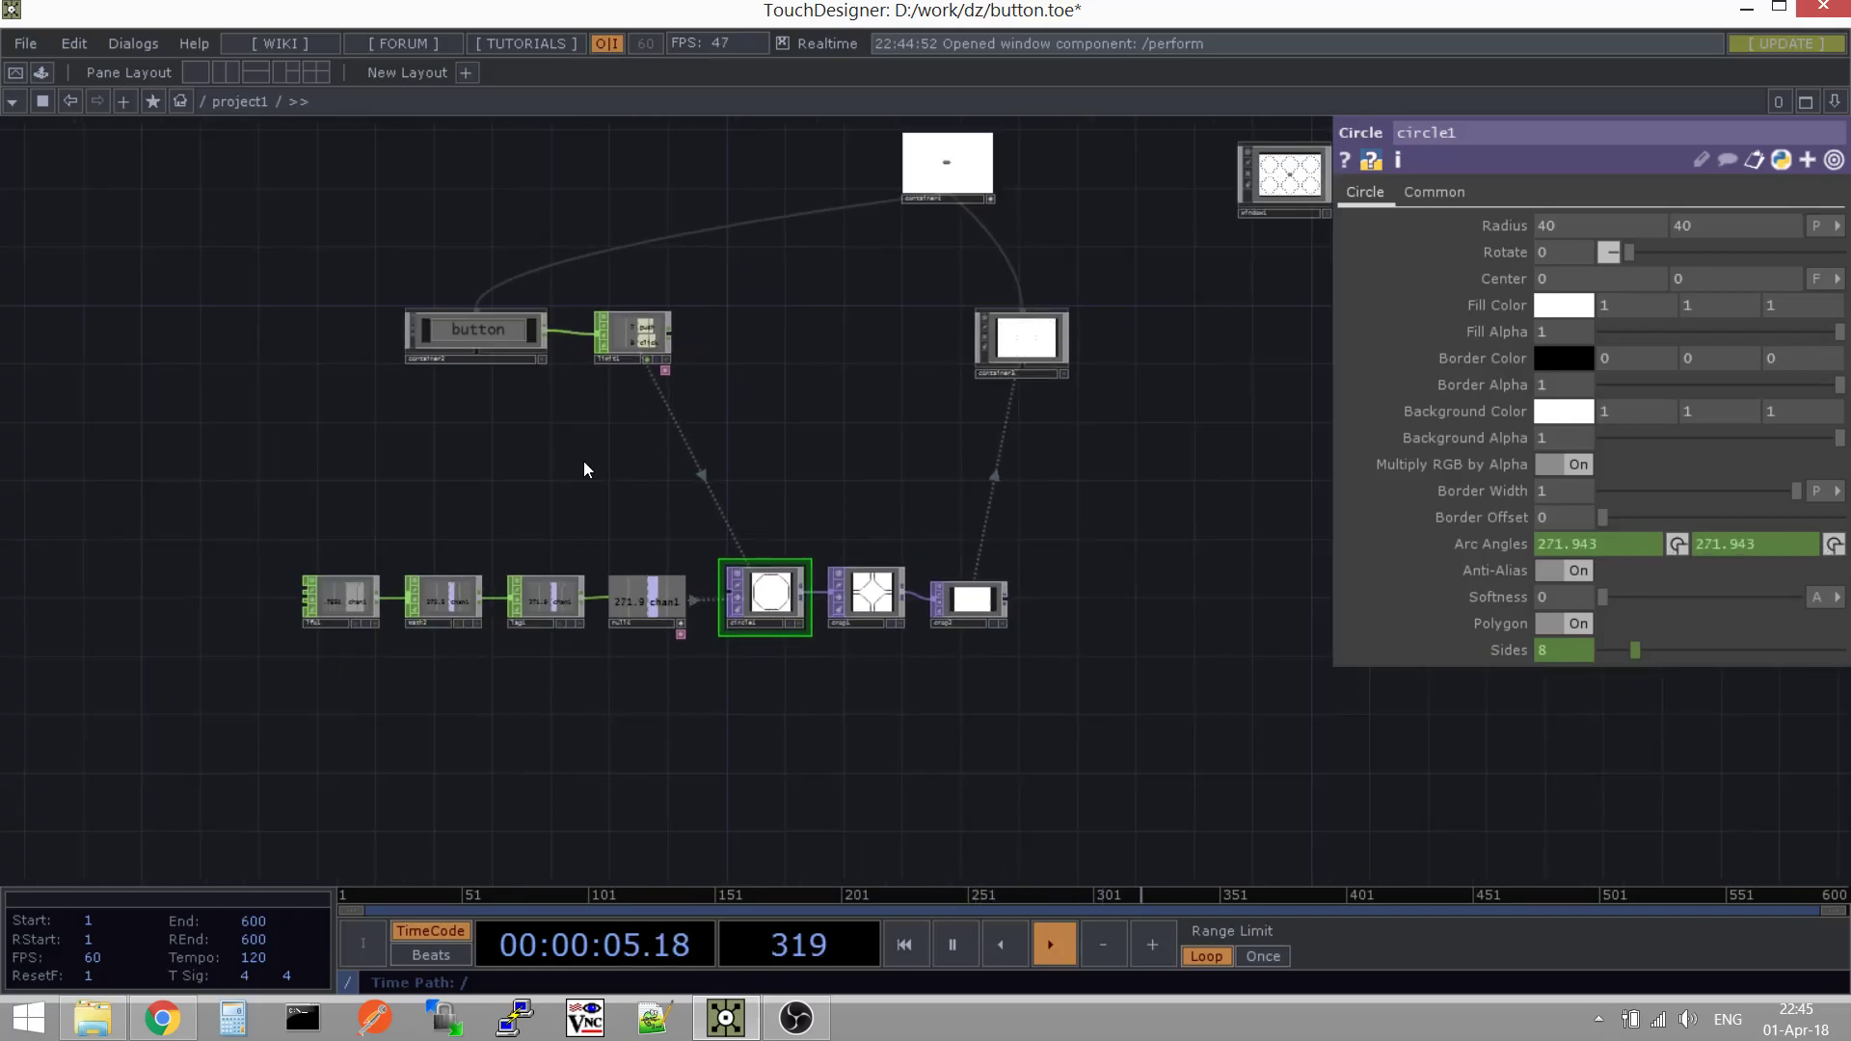
# Examine the operator chain from lfo1 through null4, circle1 and crop1, and view the crop2 parameters
pyautogui.moveTo(1093, 580); pyautogui.dragTo(1083, 647)
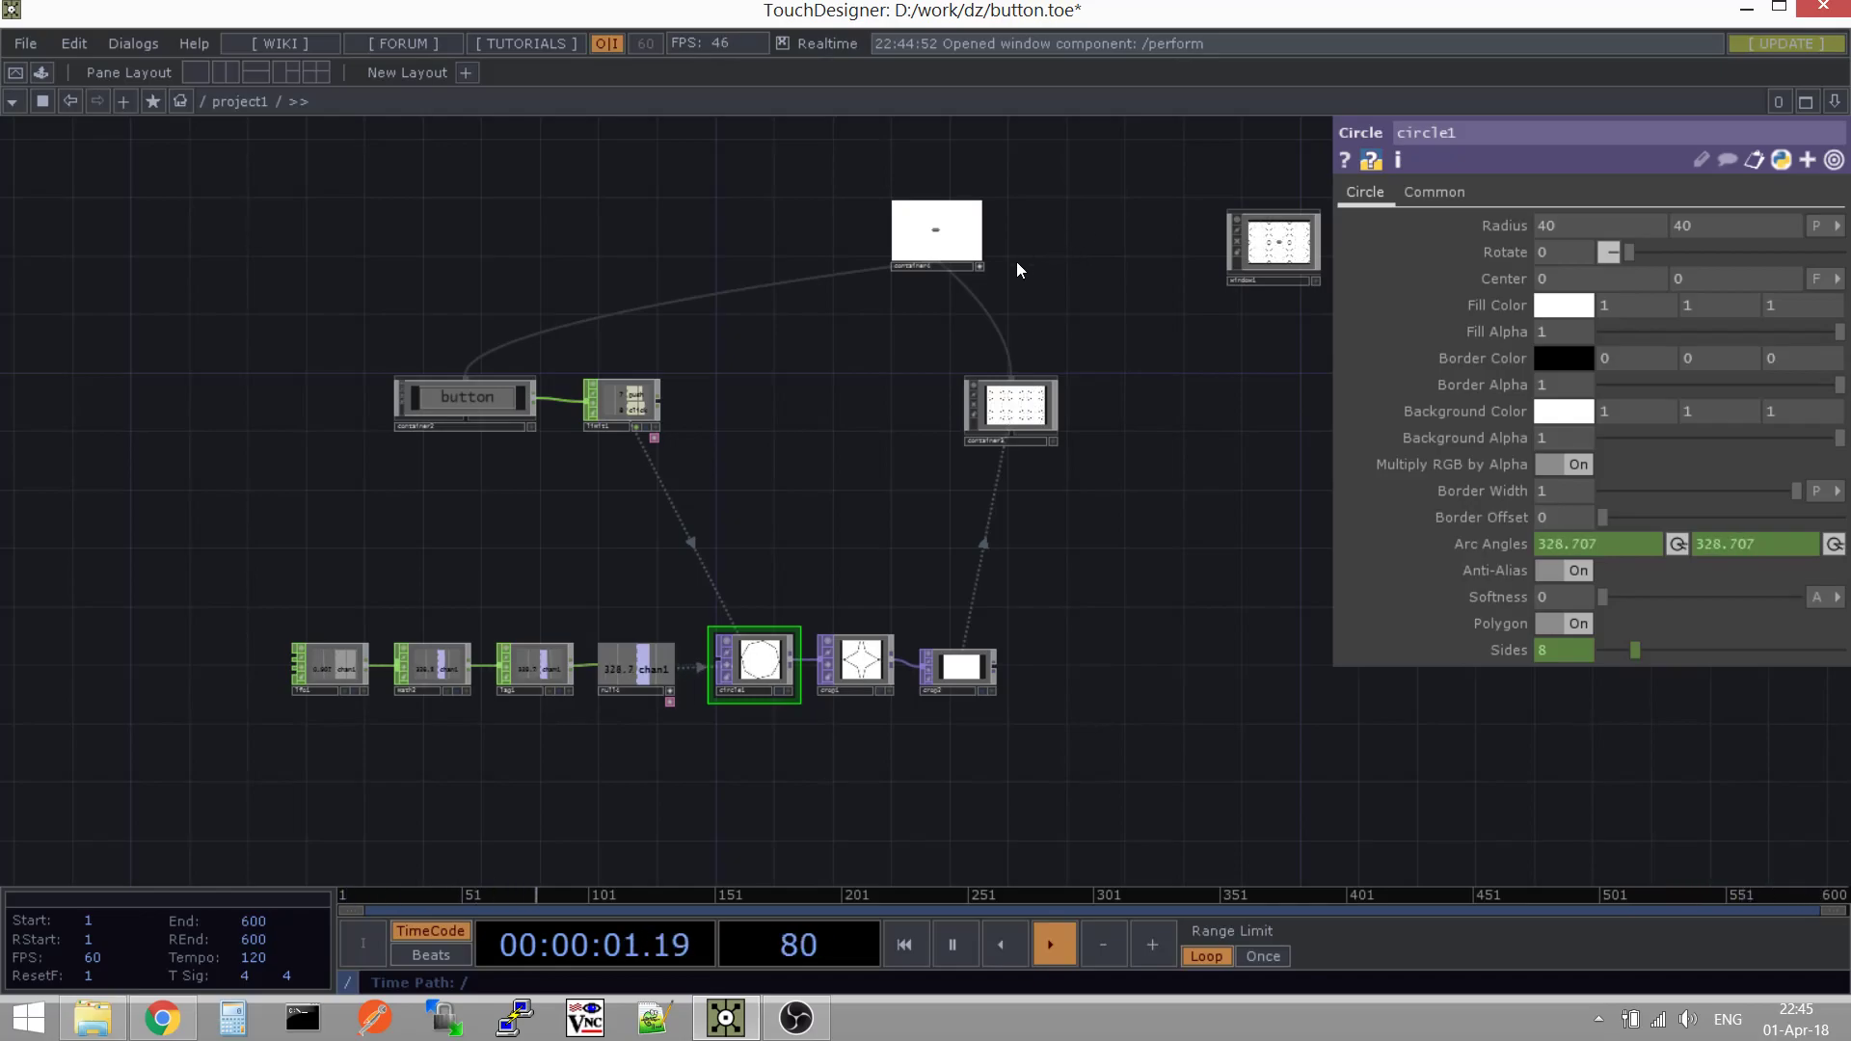
pyautogui.moveTo(676, 624); pyautogui.dragTo(684, 555)
pyautogui.scroll(3, 702, 615)
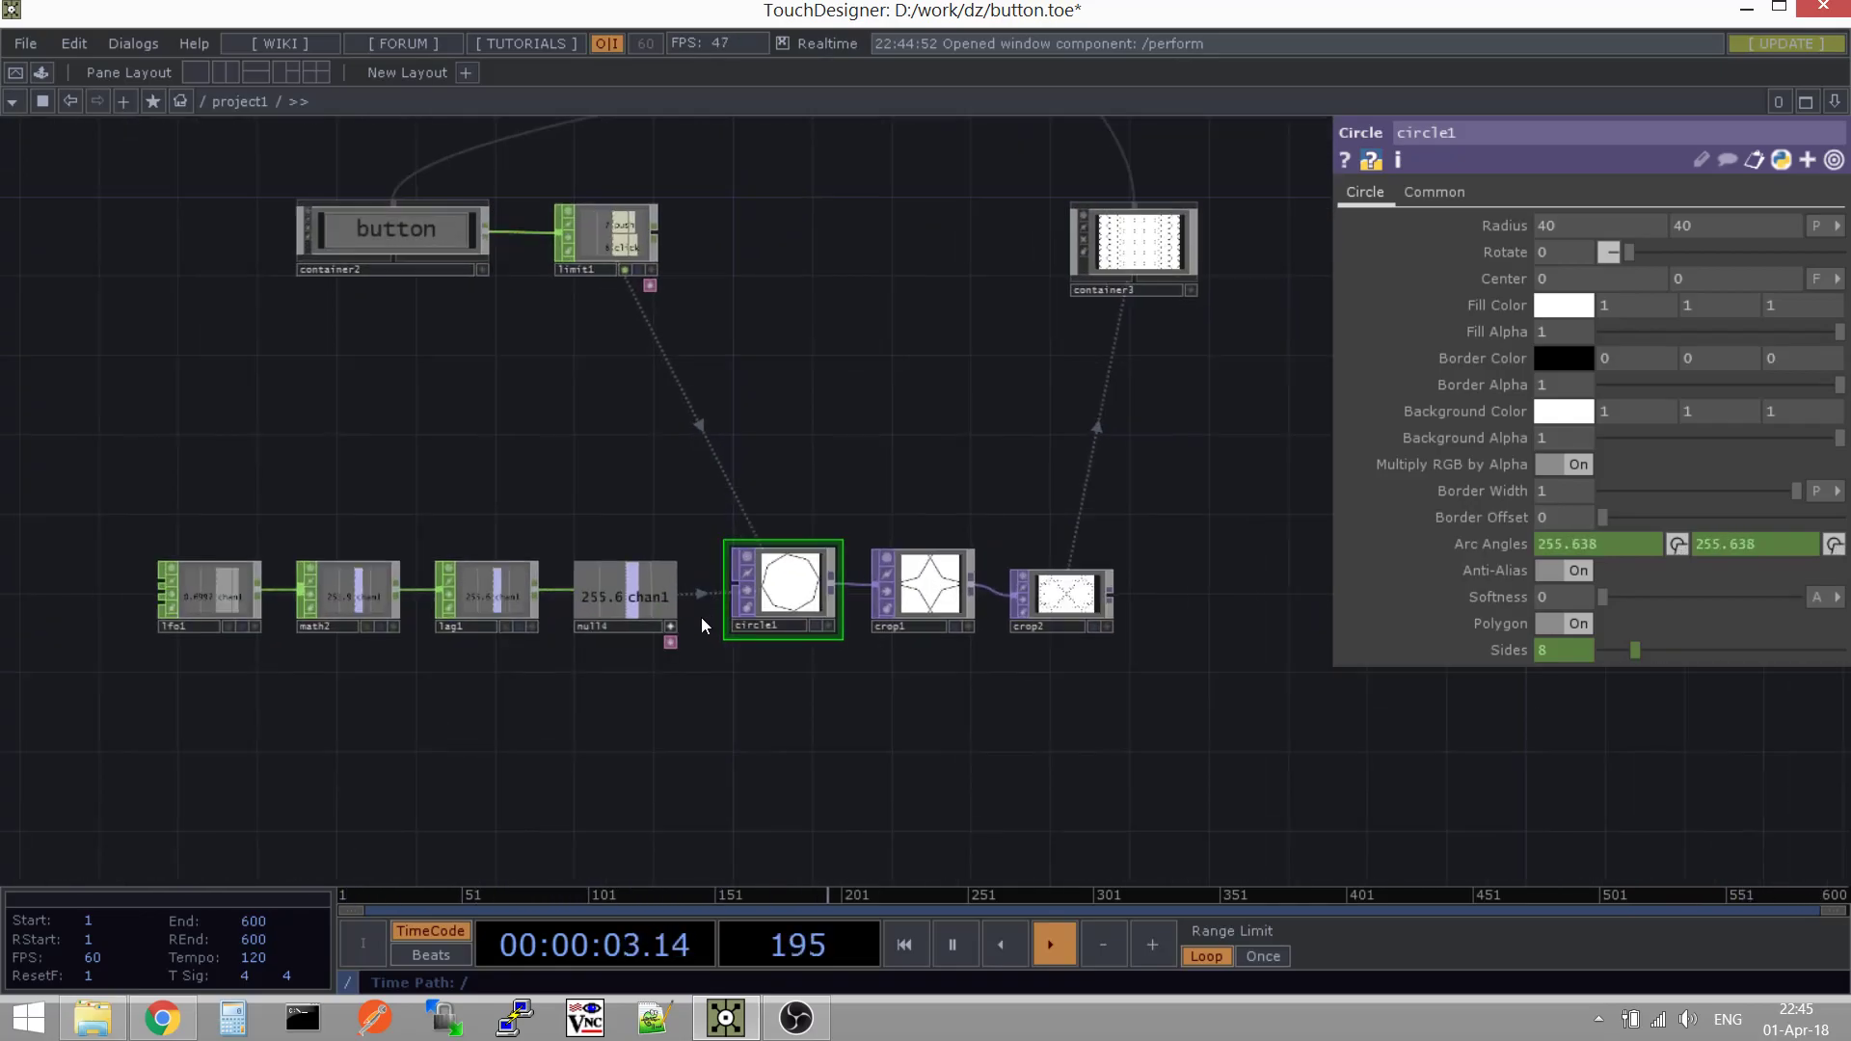
pyautogui.scroll(-2, 866, 706)
pyautogui.moveTo(866, 705); pyautogui.dragTo(654, 728)
pyautogui.scroll(-2, 627, 728)
pyautogui.scroll(5, 439, 734)
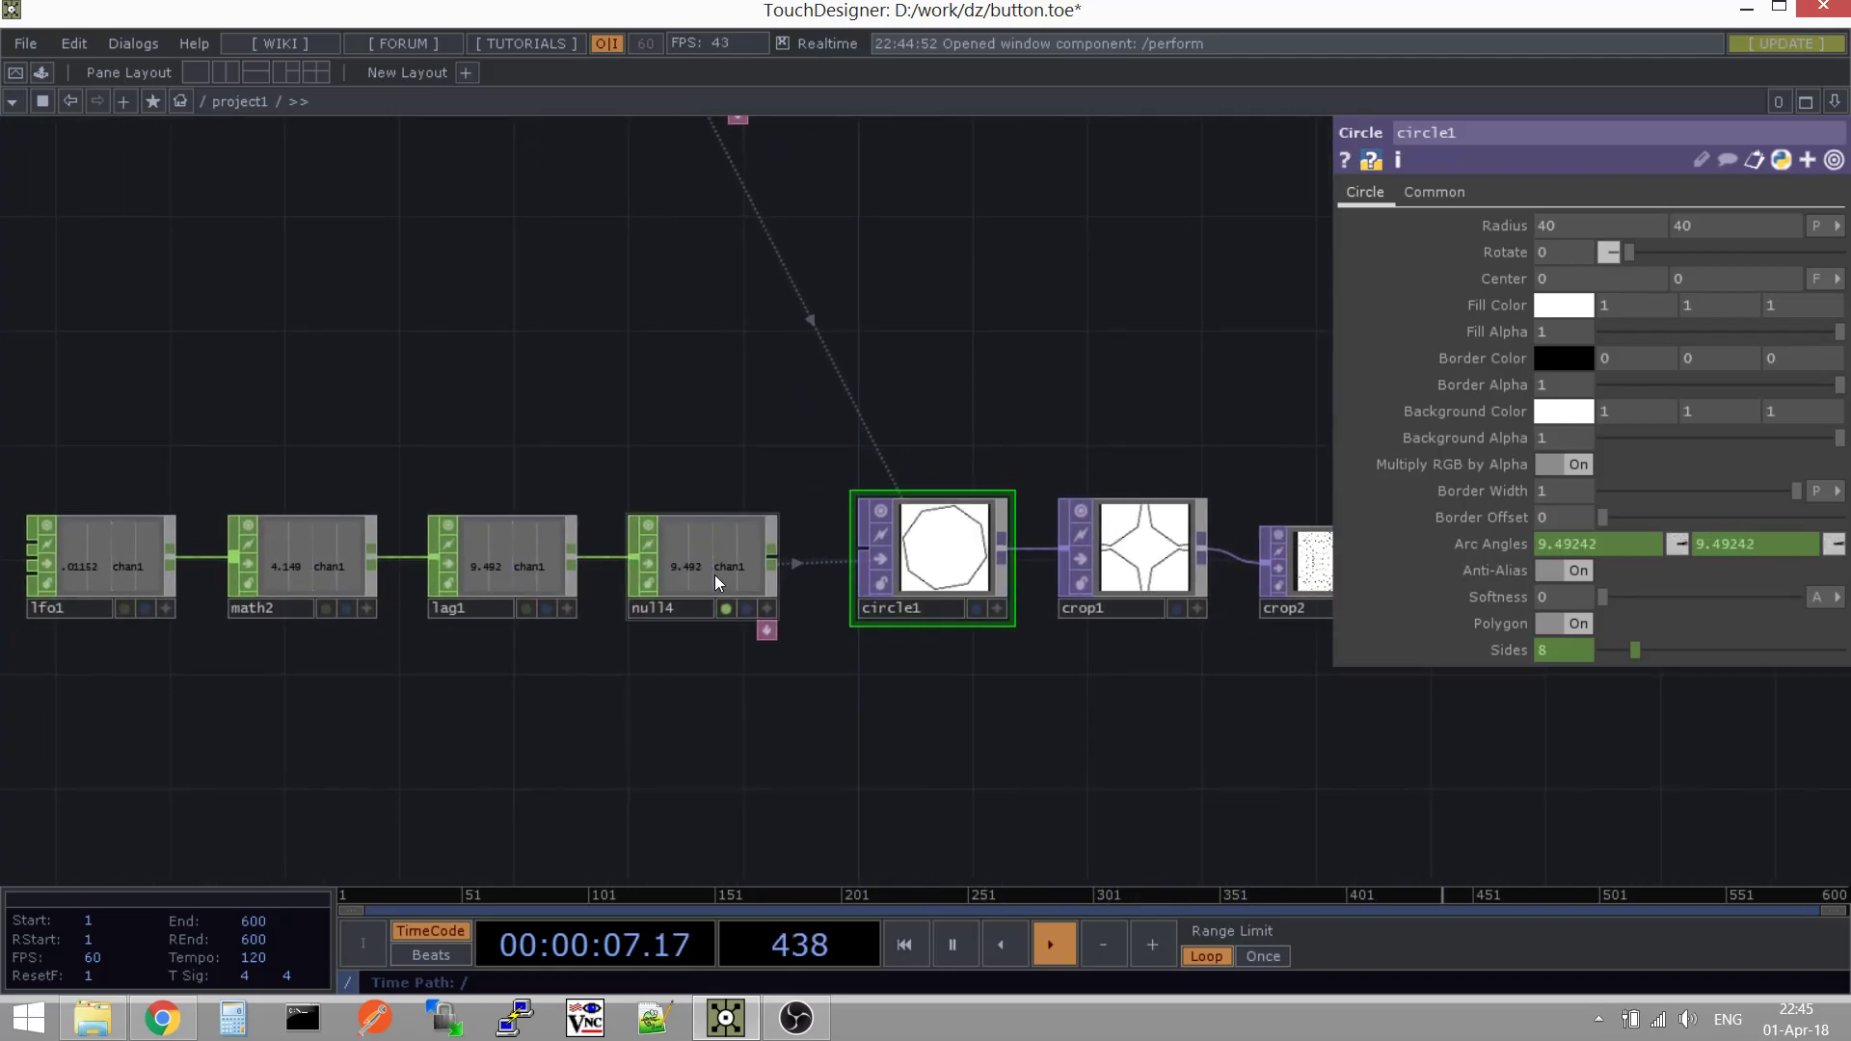
pyautogui.click(702, 570)
pyautogui.click(894, 609)
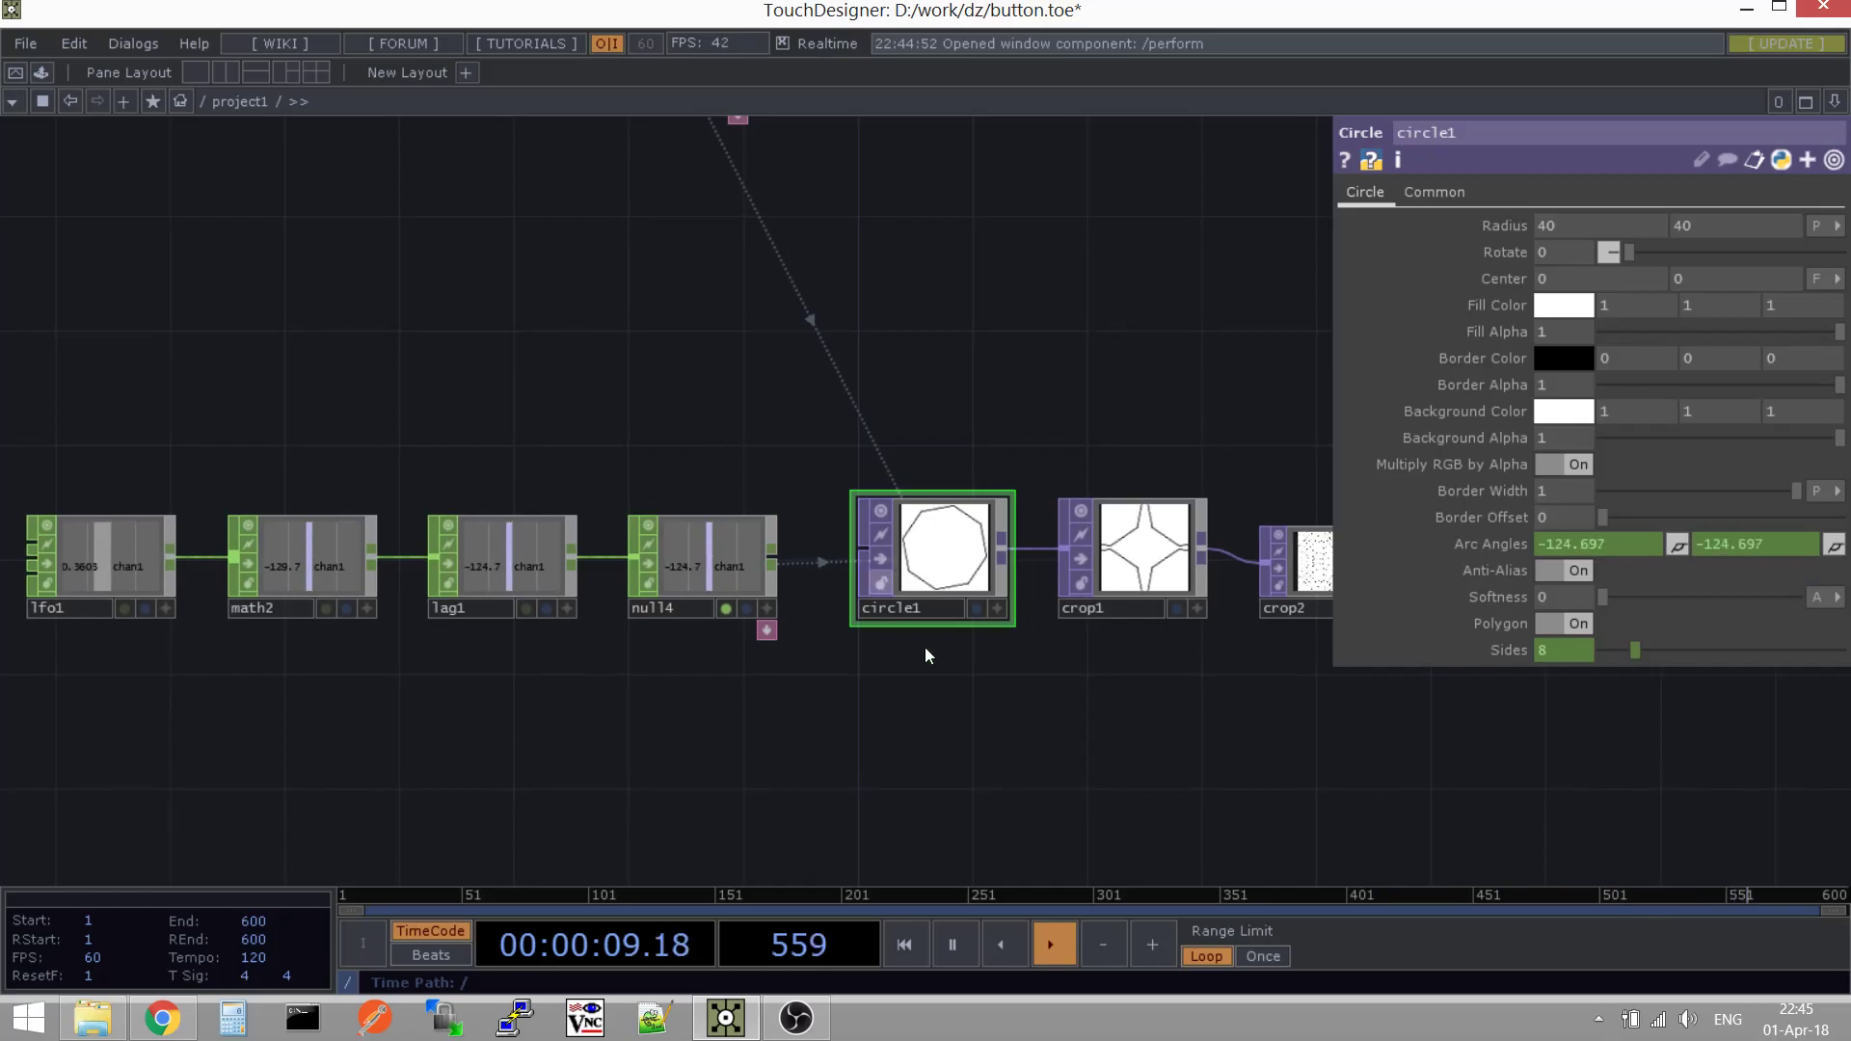
pyautogui.moveTo(1002, 748); pyautogui.dragTo(726, 748)
pyautogui.click(937, 536)
pyautogui.moveTo(698, 408); pyautogui.dragTo(830, 611)
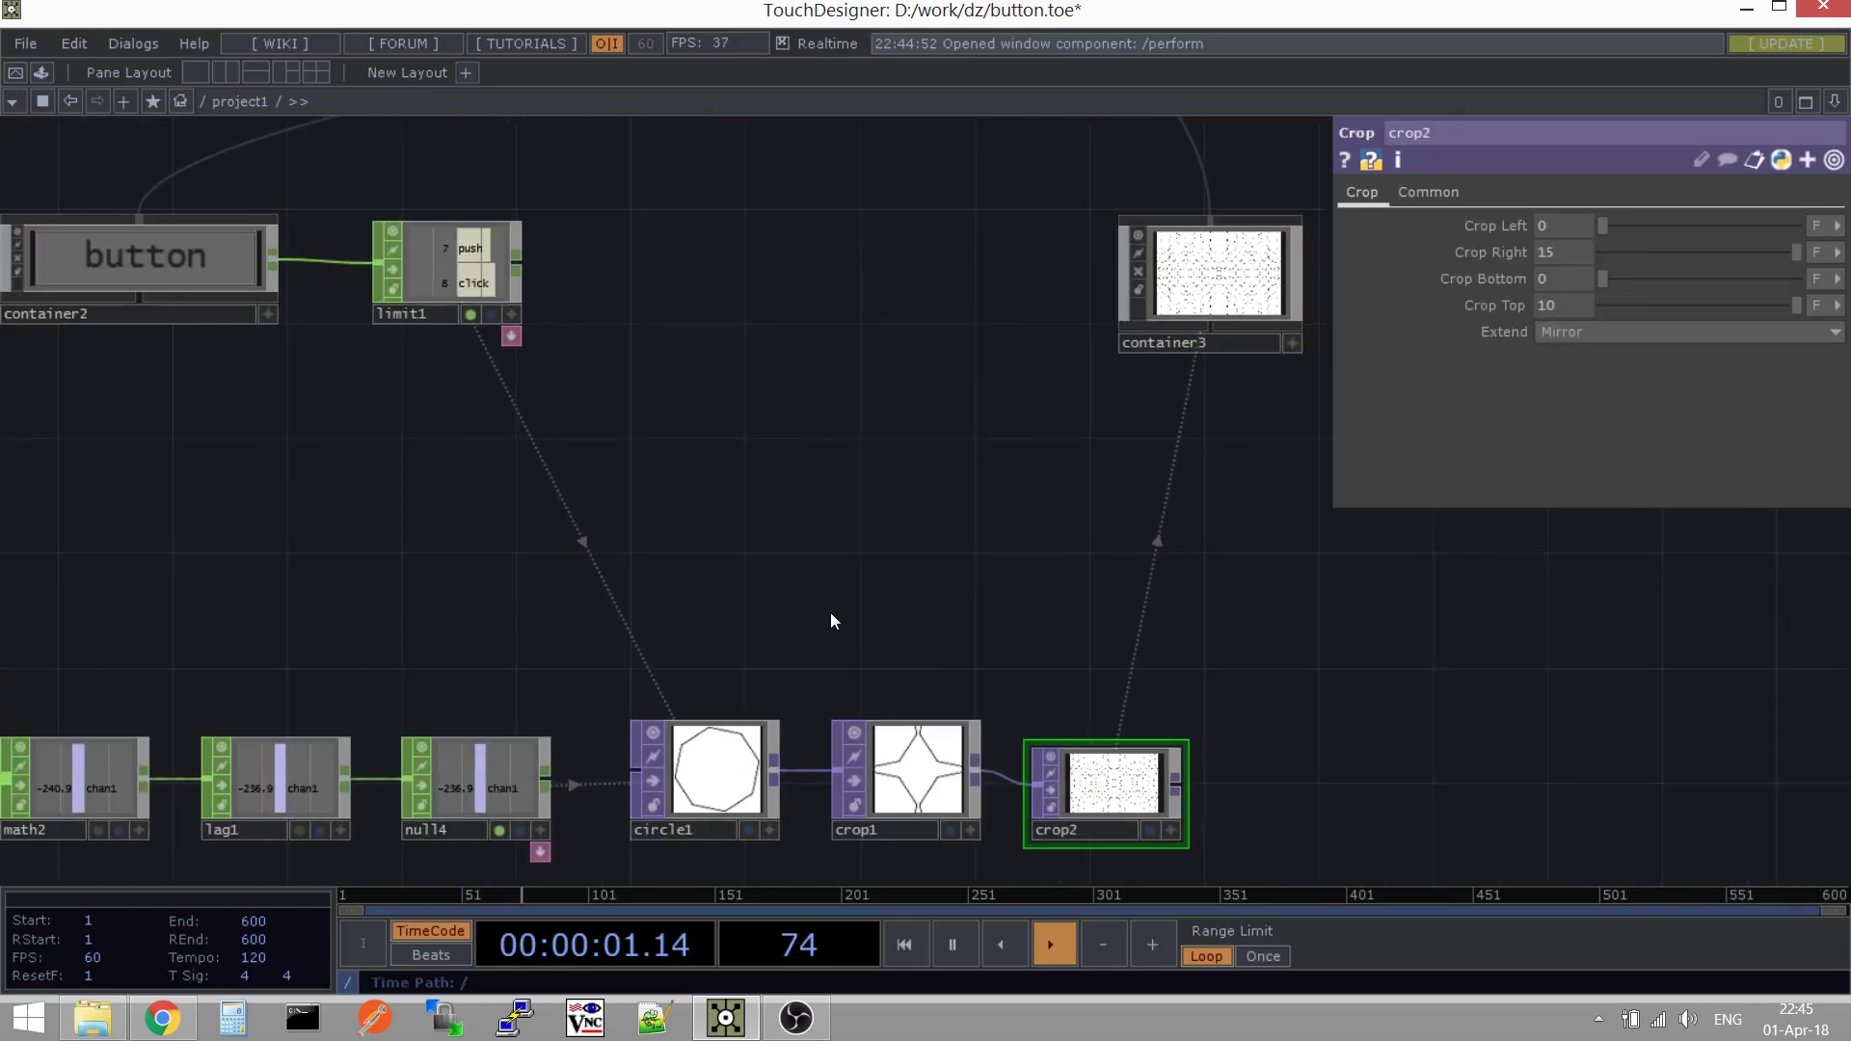
# Review the limit1 loop parameters and follow its link to circle1 and on to the containers
pyautogui.moveTo(474, 280); pyautogui.dragTo(542, 422)
pyautogui.click(552, 455)
pyautogui.moveTo(957, 695); pyautogui.dragTo(847, 478)
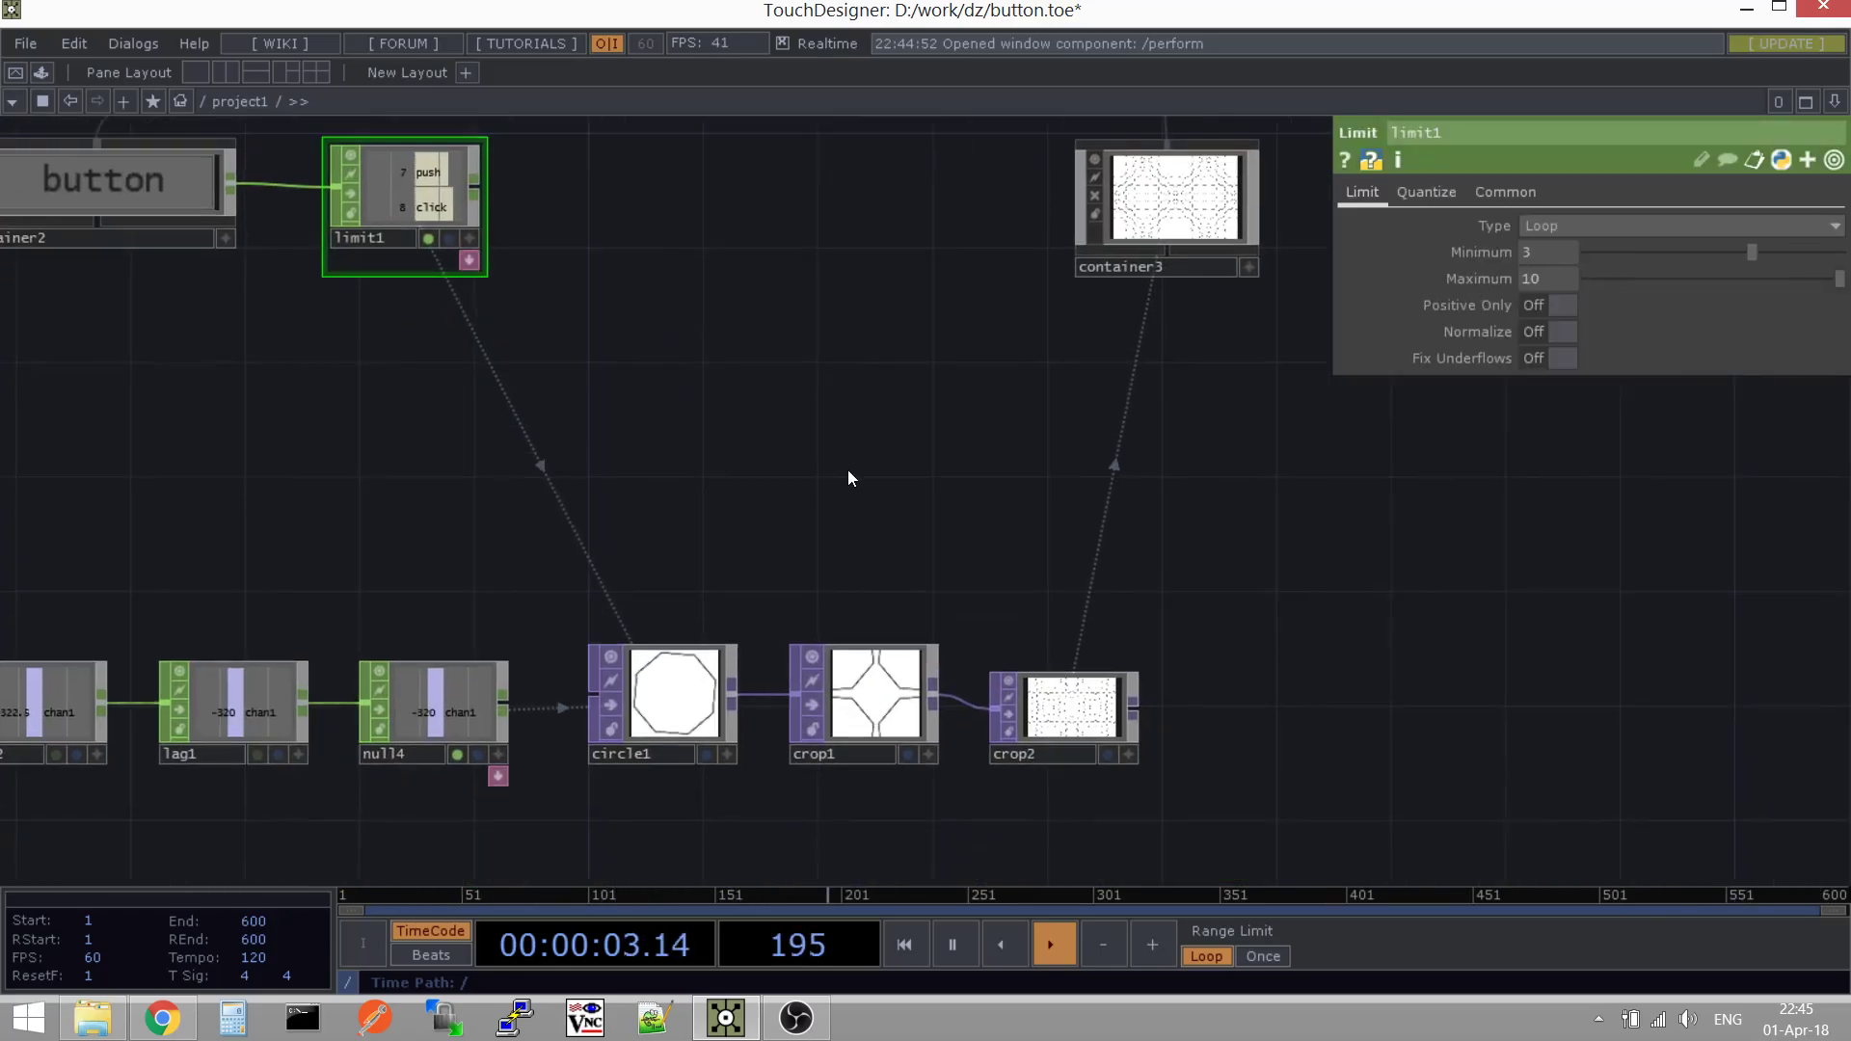
pyautogui.moveTo(664, 438); pyautogui.dragTo(760, 558)
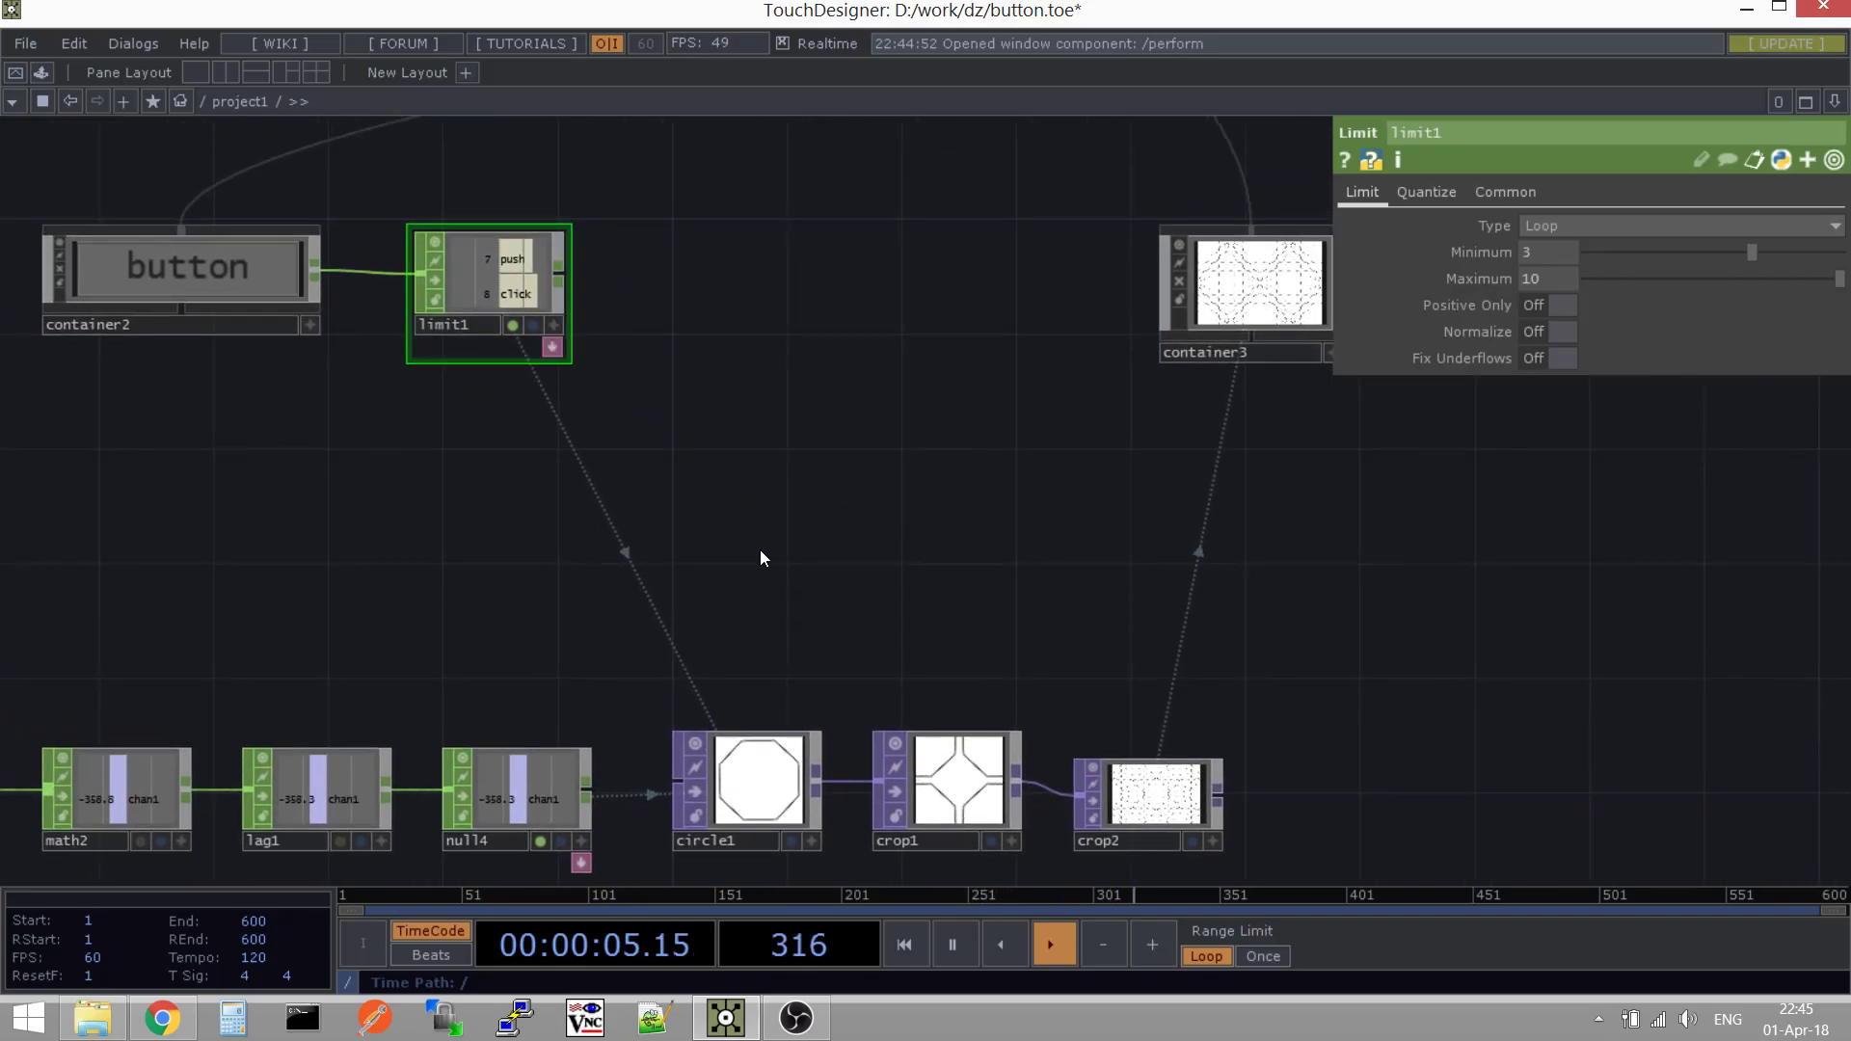
pyautogui.scroll(-3, 786, 498)
pyautogui.moveTo(427, 480); pyautogui.dragTo(219, 808)
pyautogui.scroll(-3, 779, 347)
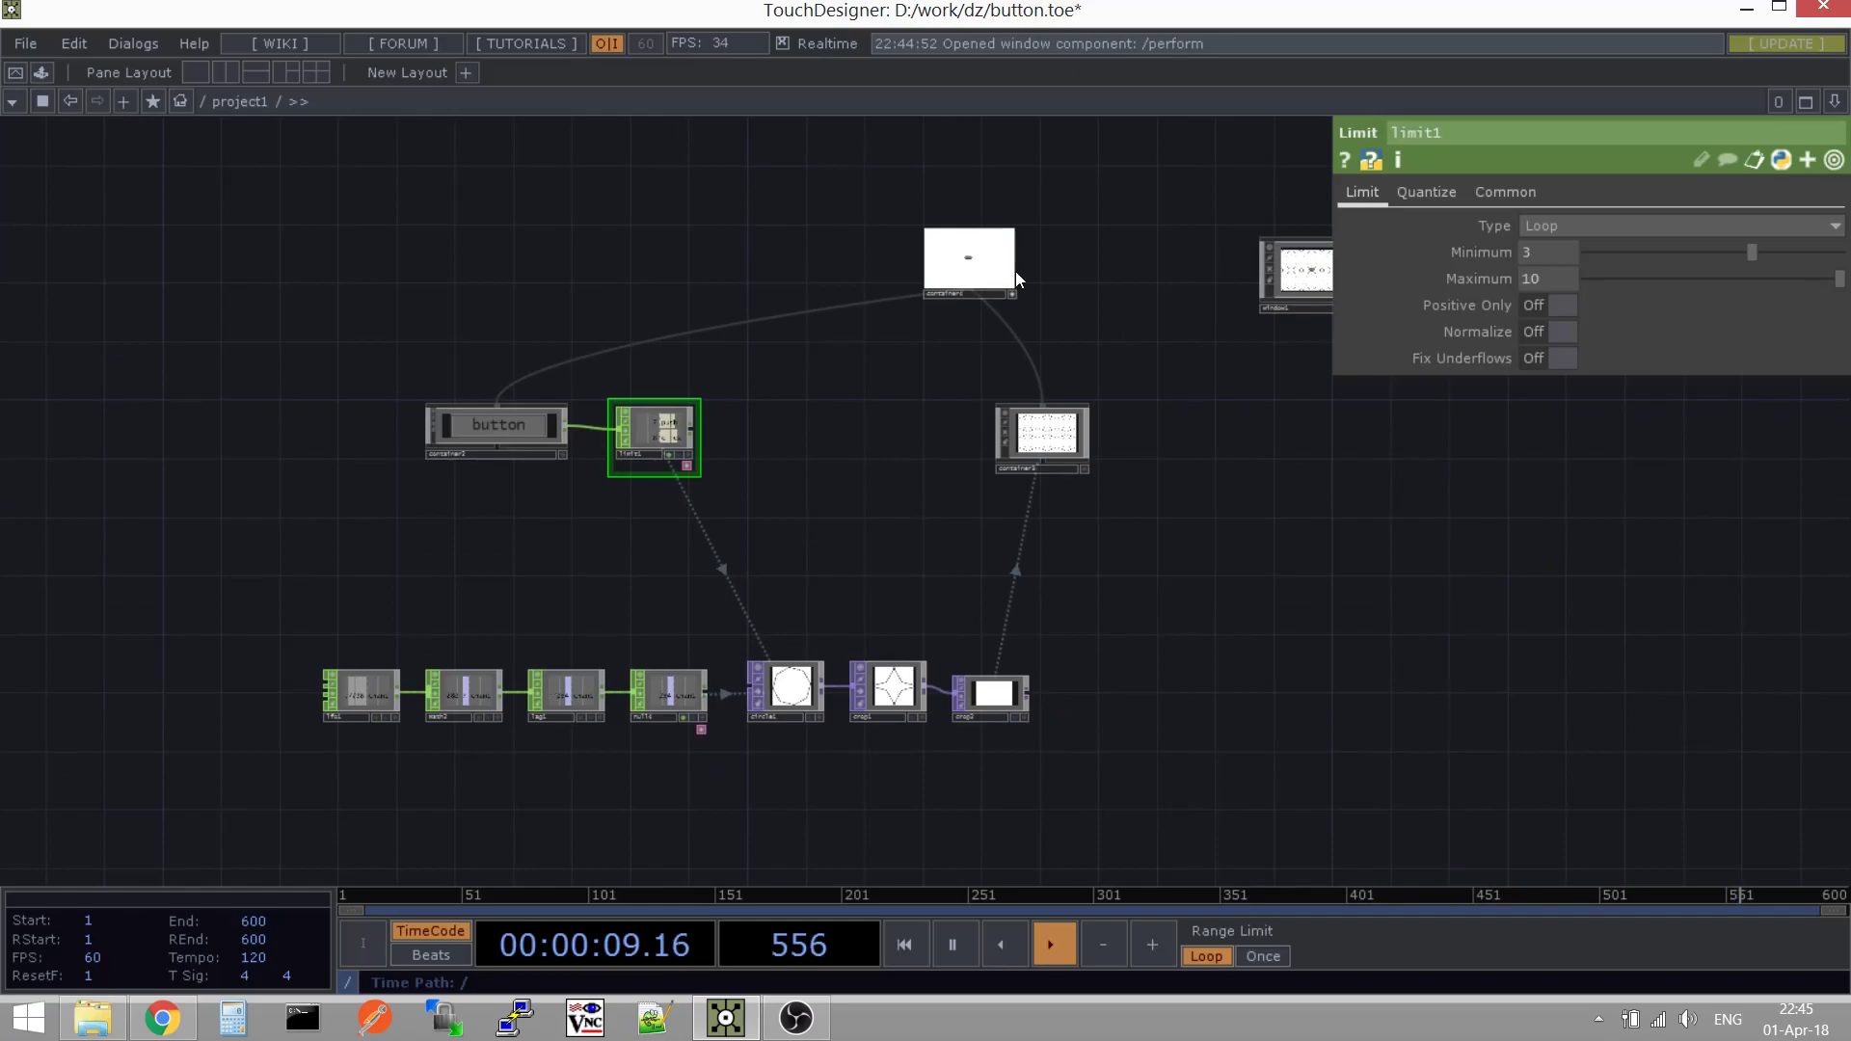
pyautogui.moveTo(983, 413); pyautogui.dragTo(825, 502)
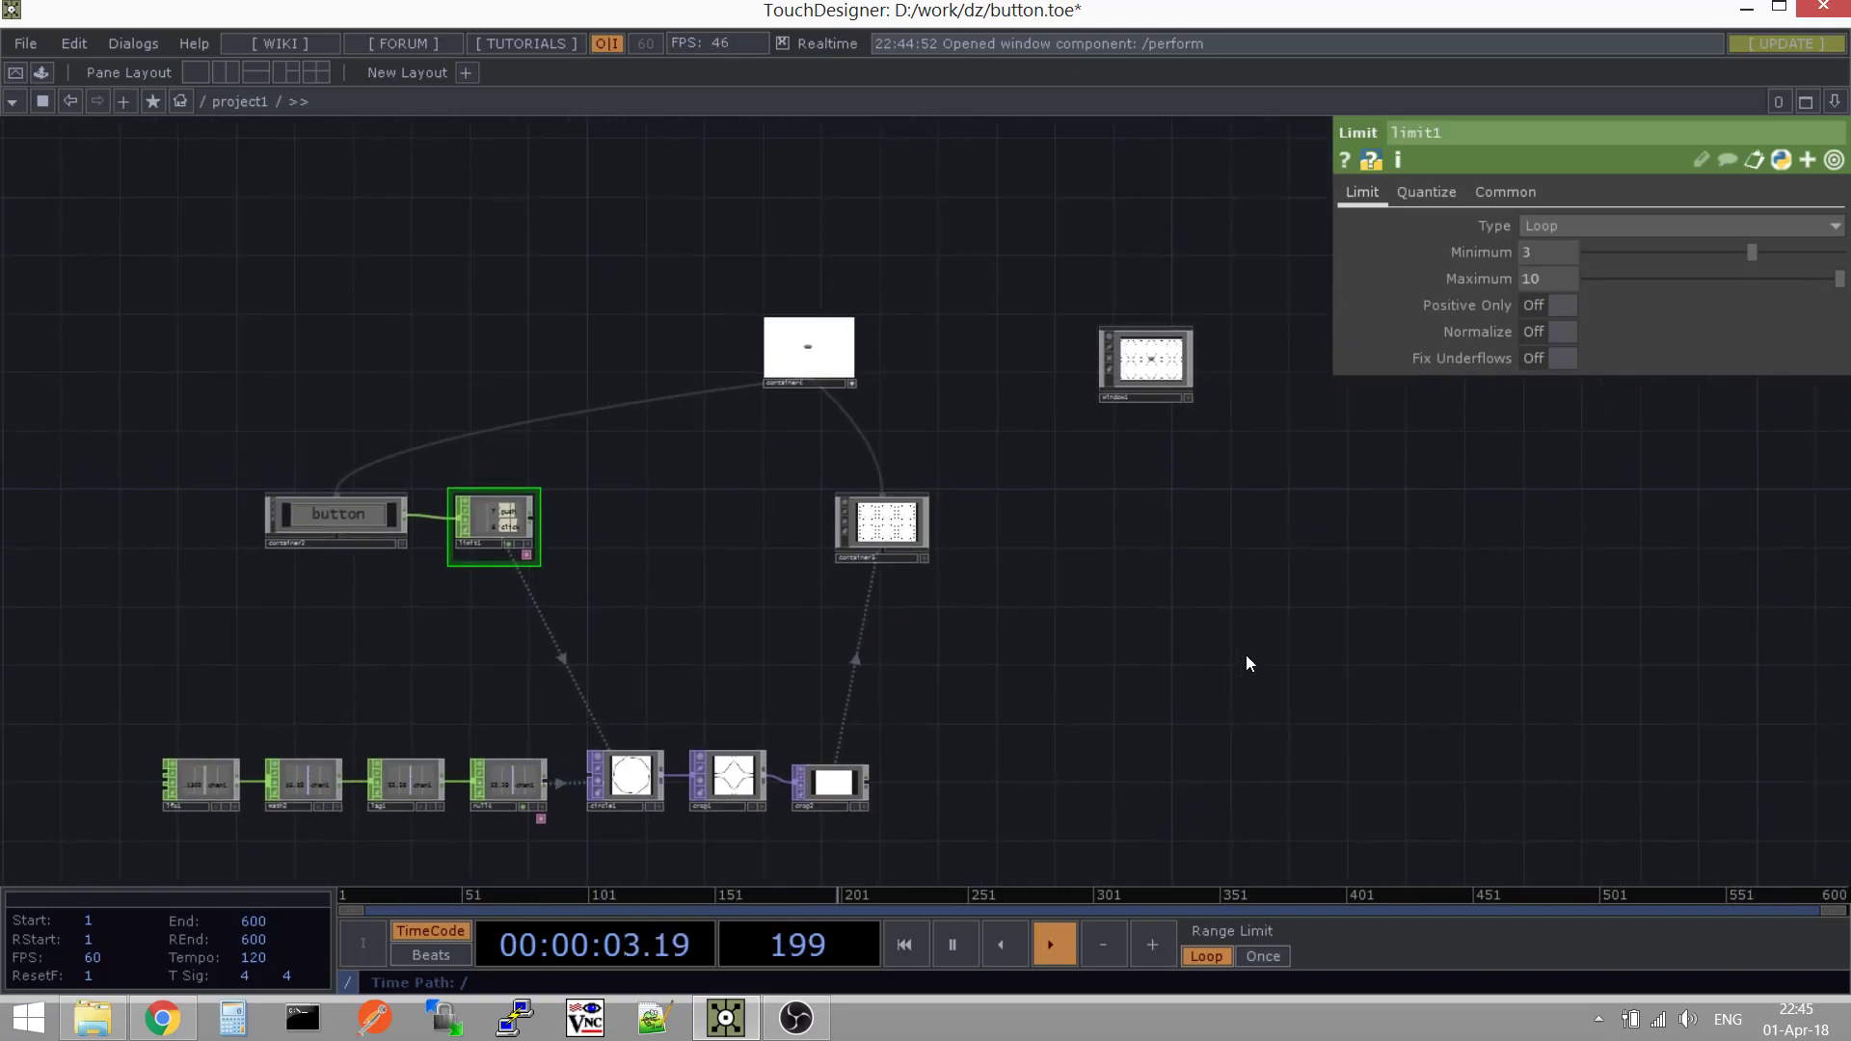
pyautogui.moveTo(702, 570); pyautogui.dragTo(895, 434)
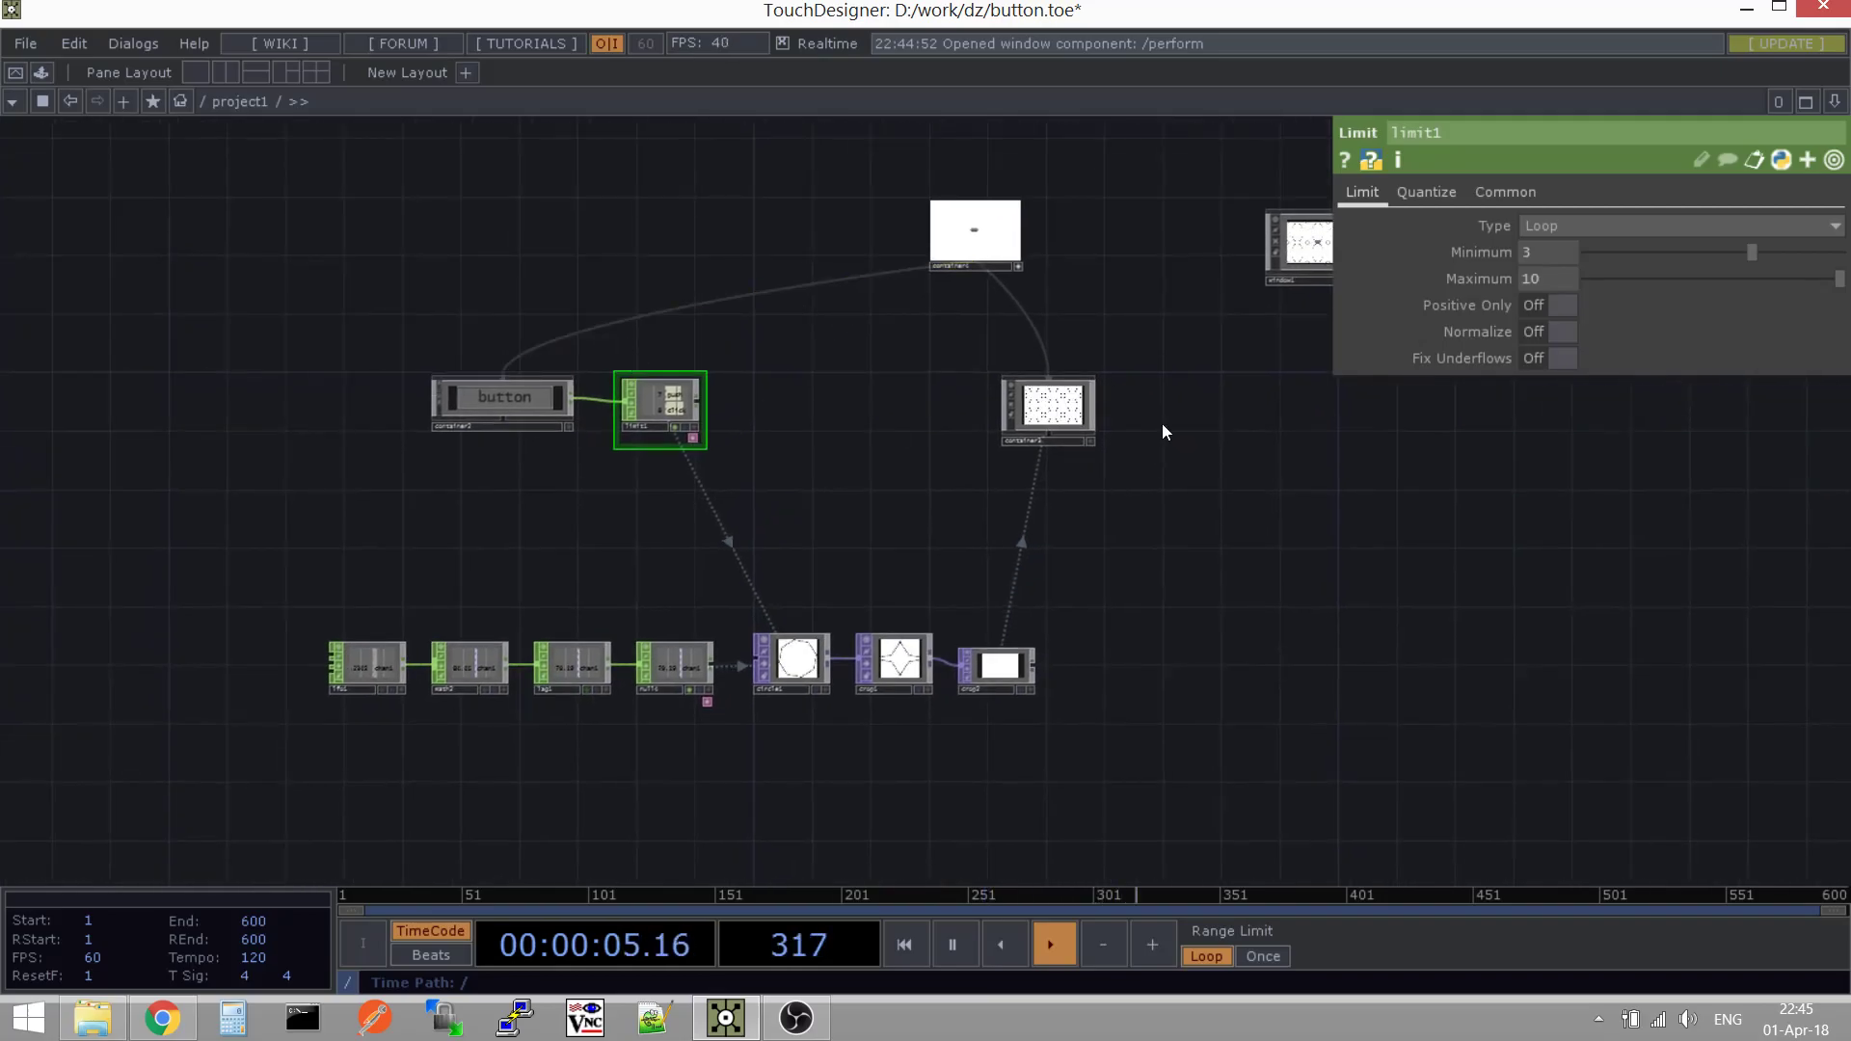
# Compare the lfo1 oscillator parameters with the range mapping in math2
pyautogui.scroll(4, 477, 482)
pyautogui.scroll(8, 482, 752)
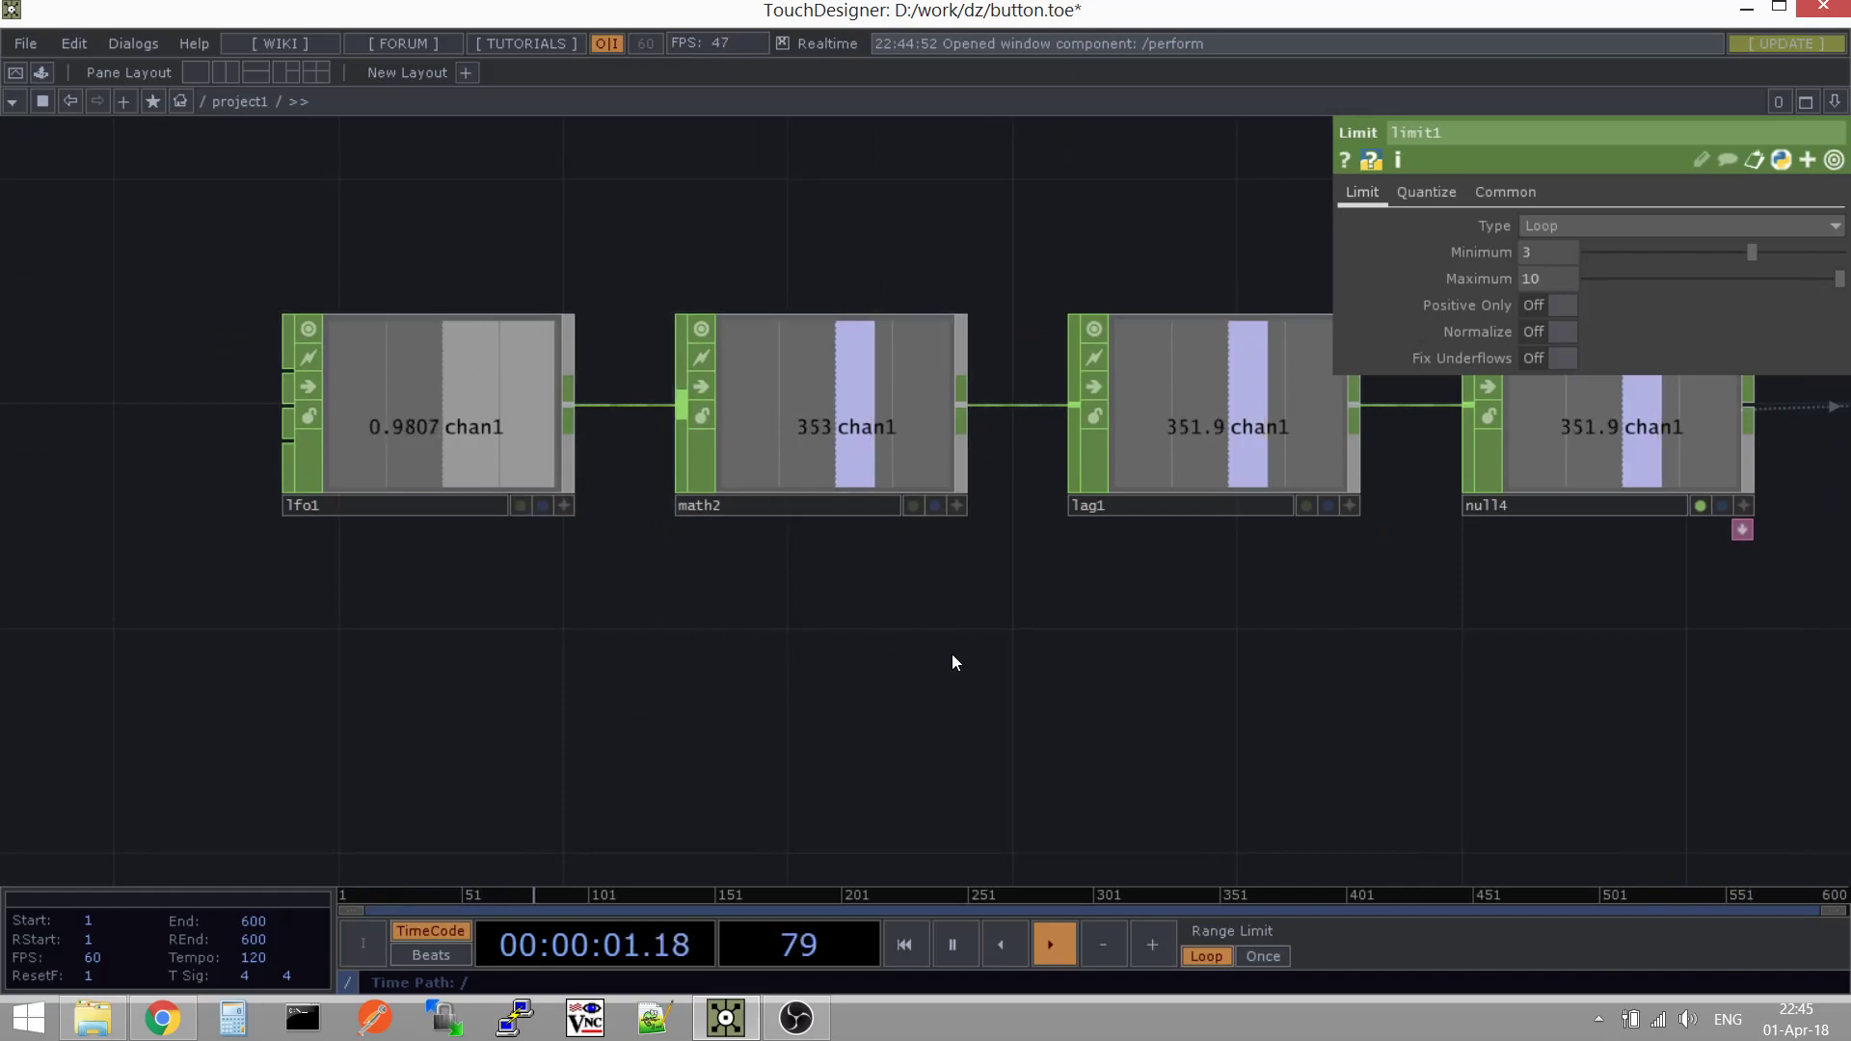
pyautogui.click(469, 451)
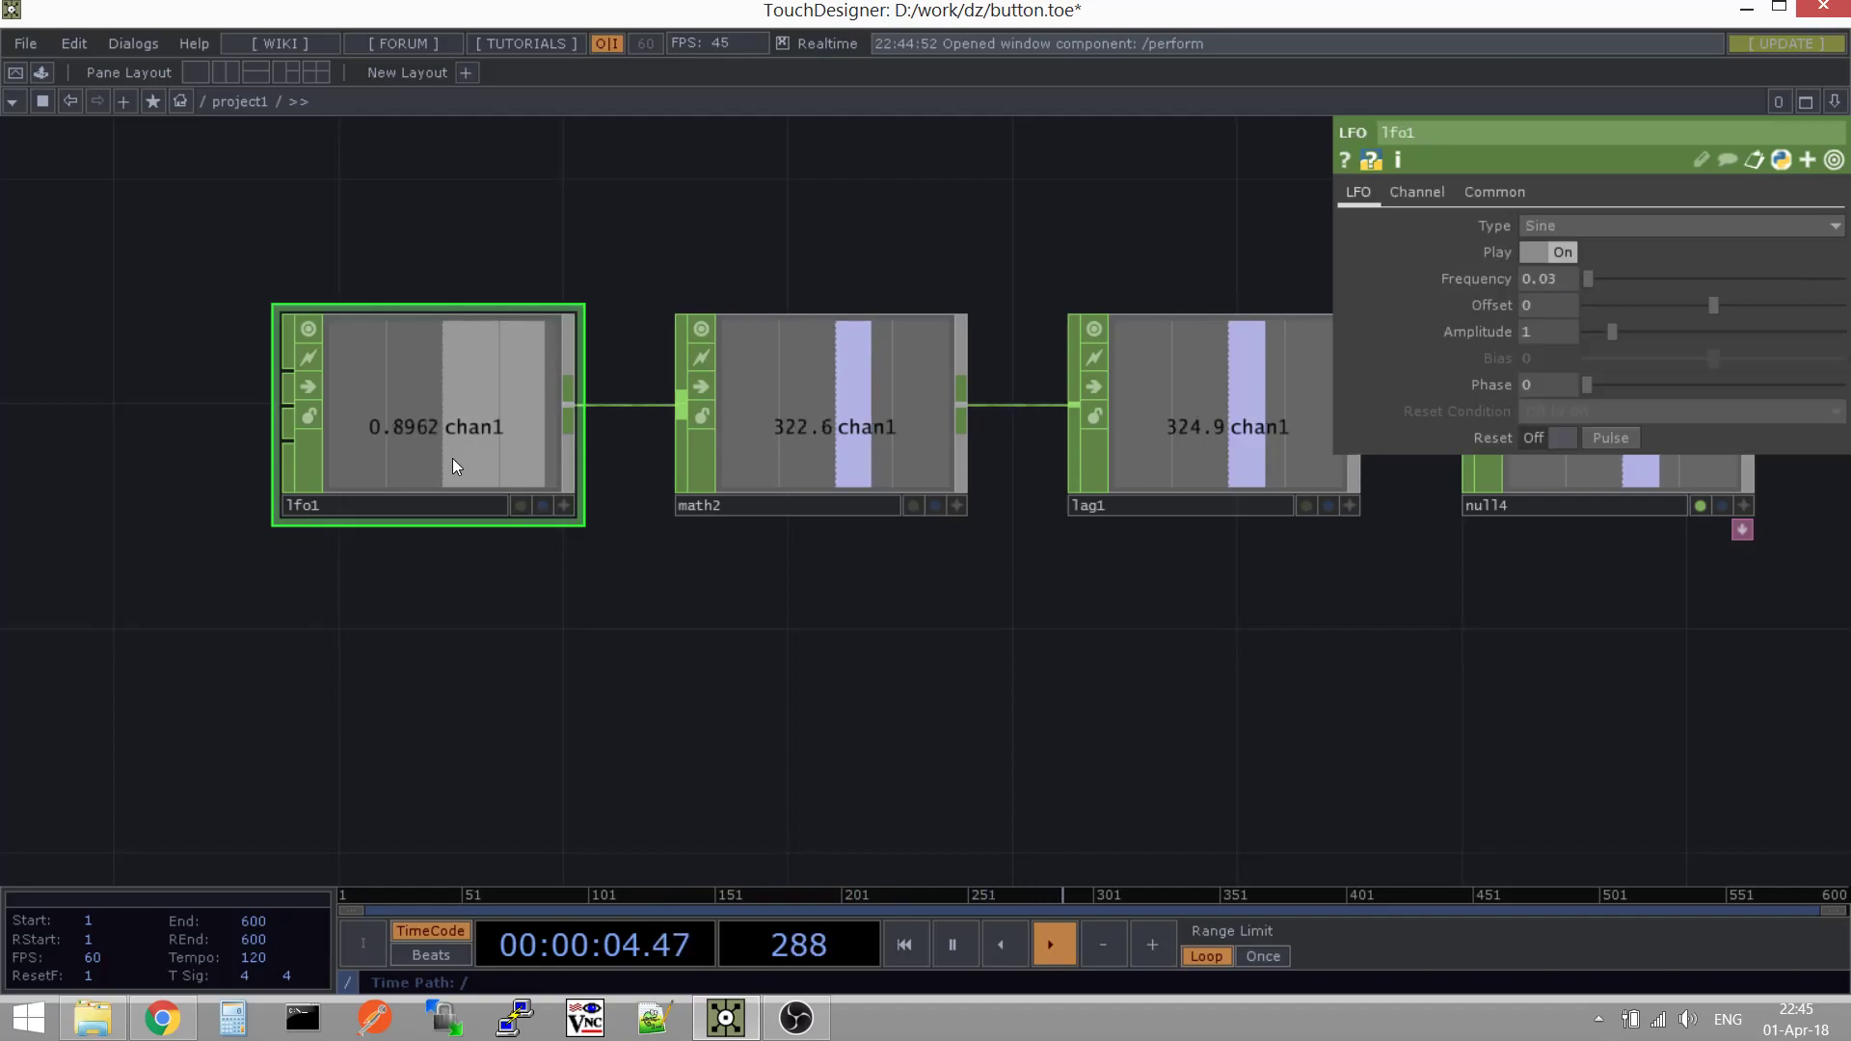
pyautogui.click(908, 449)
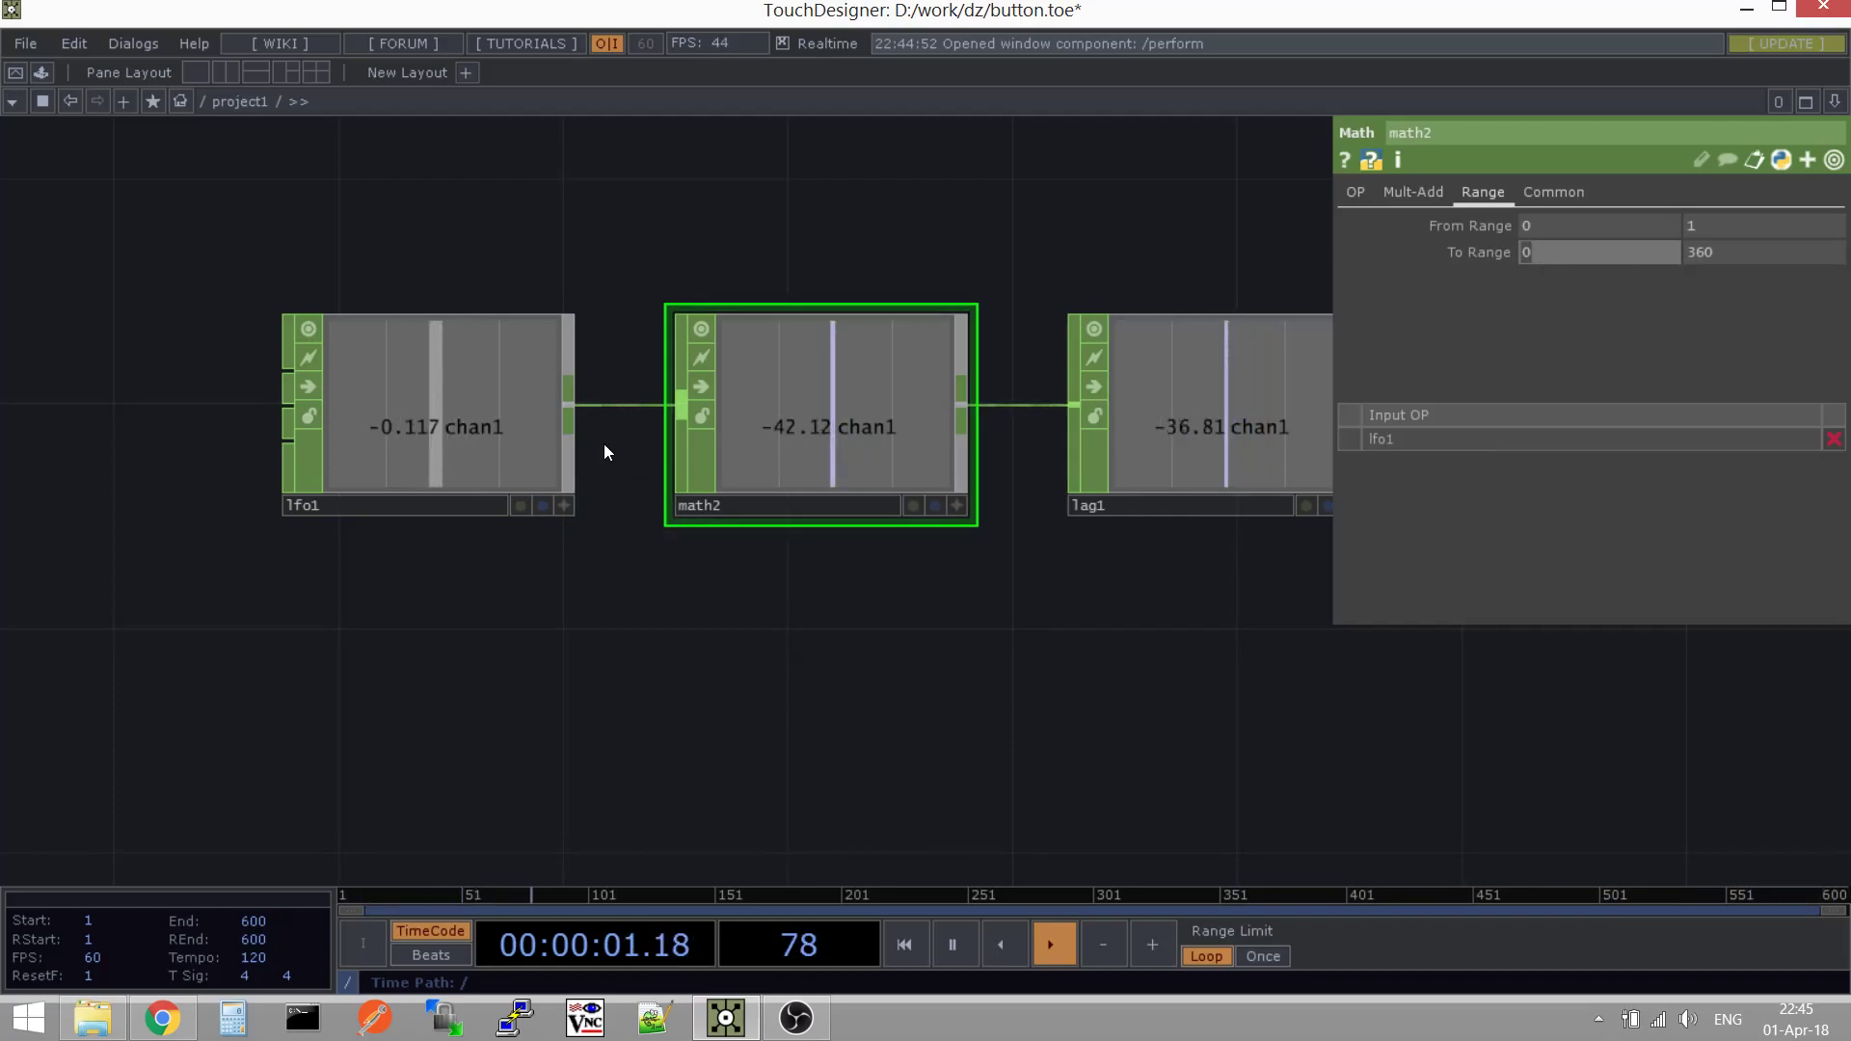
pyautogui.click(487, 442)
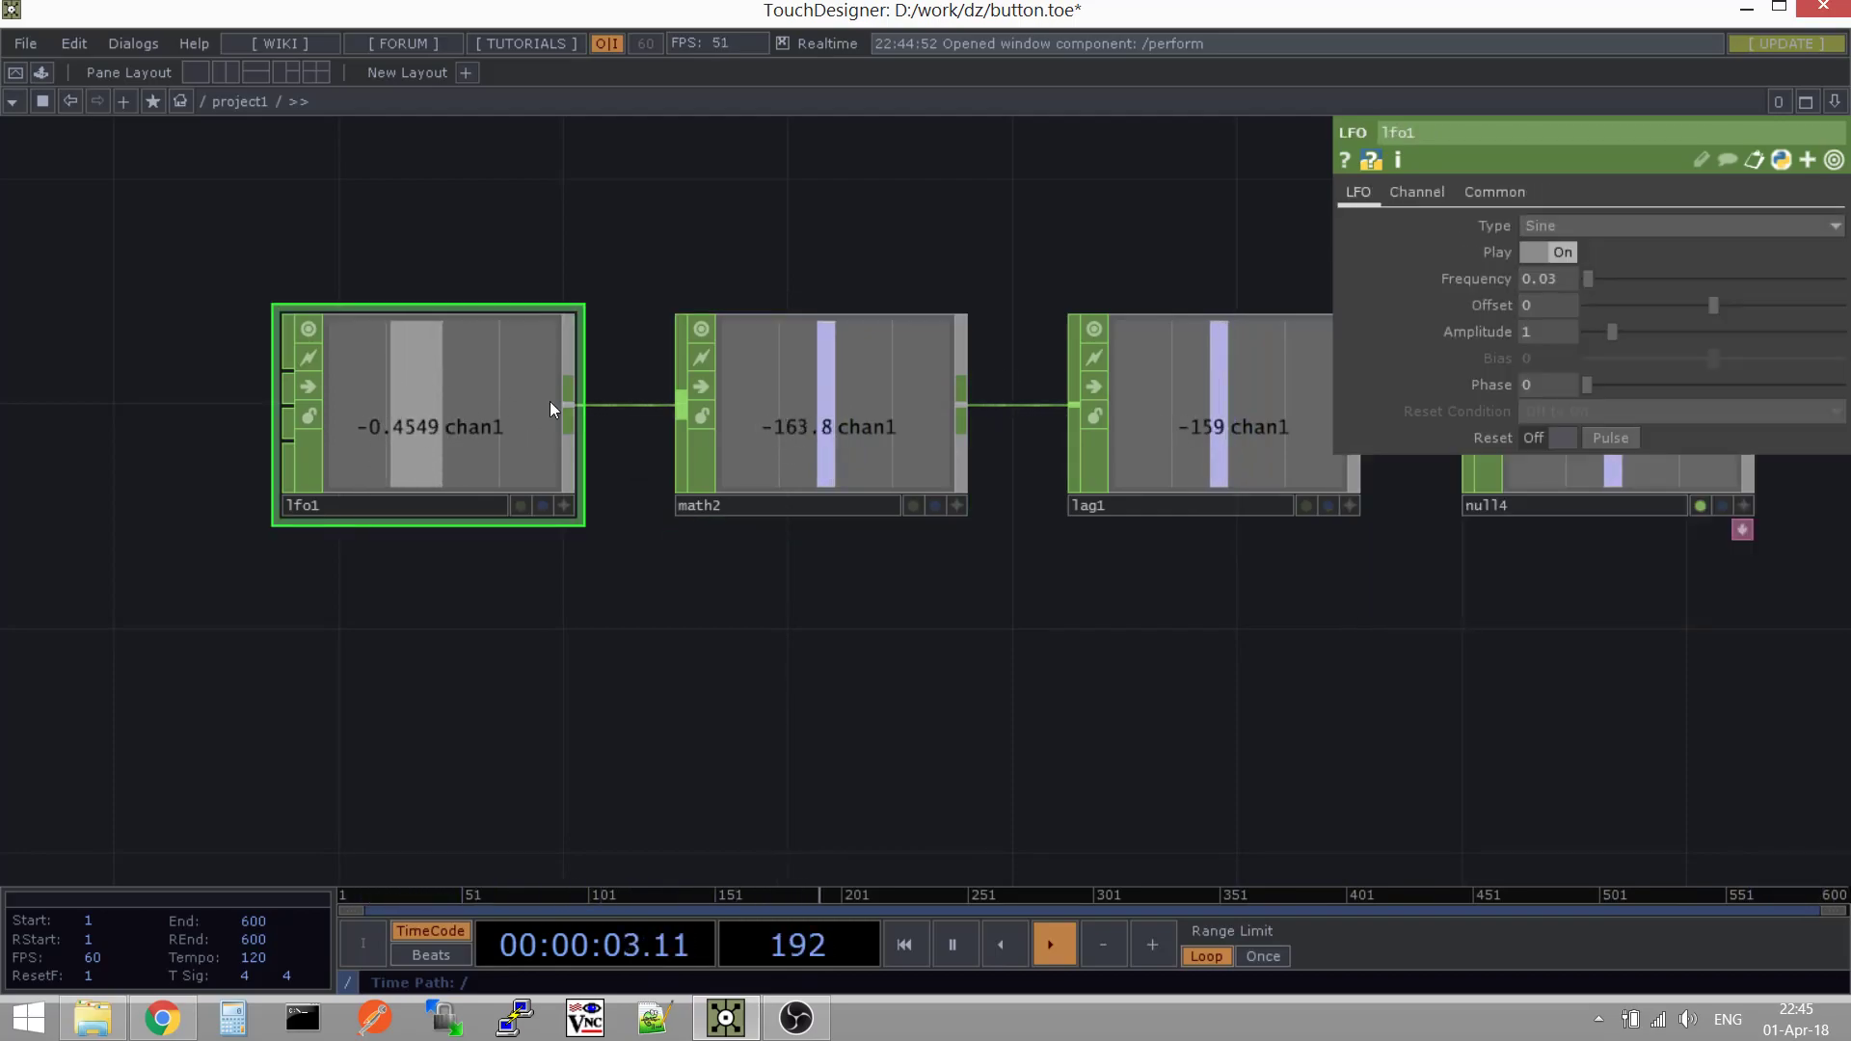
pyautogui.click(849, 420)
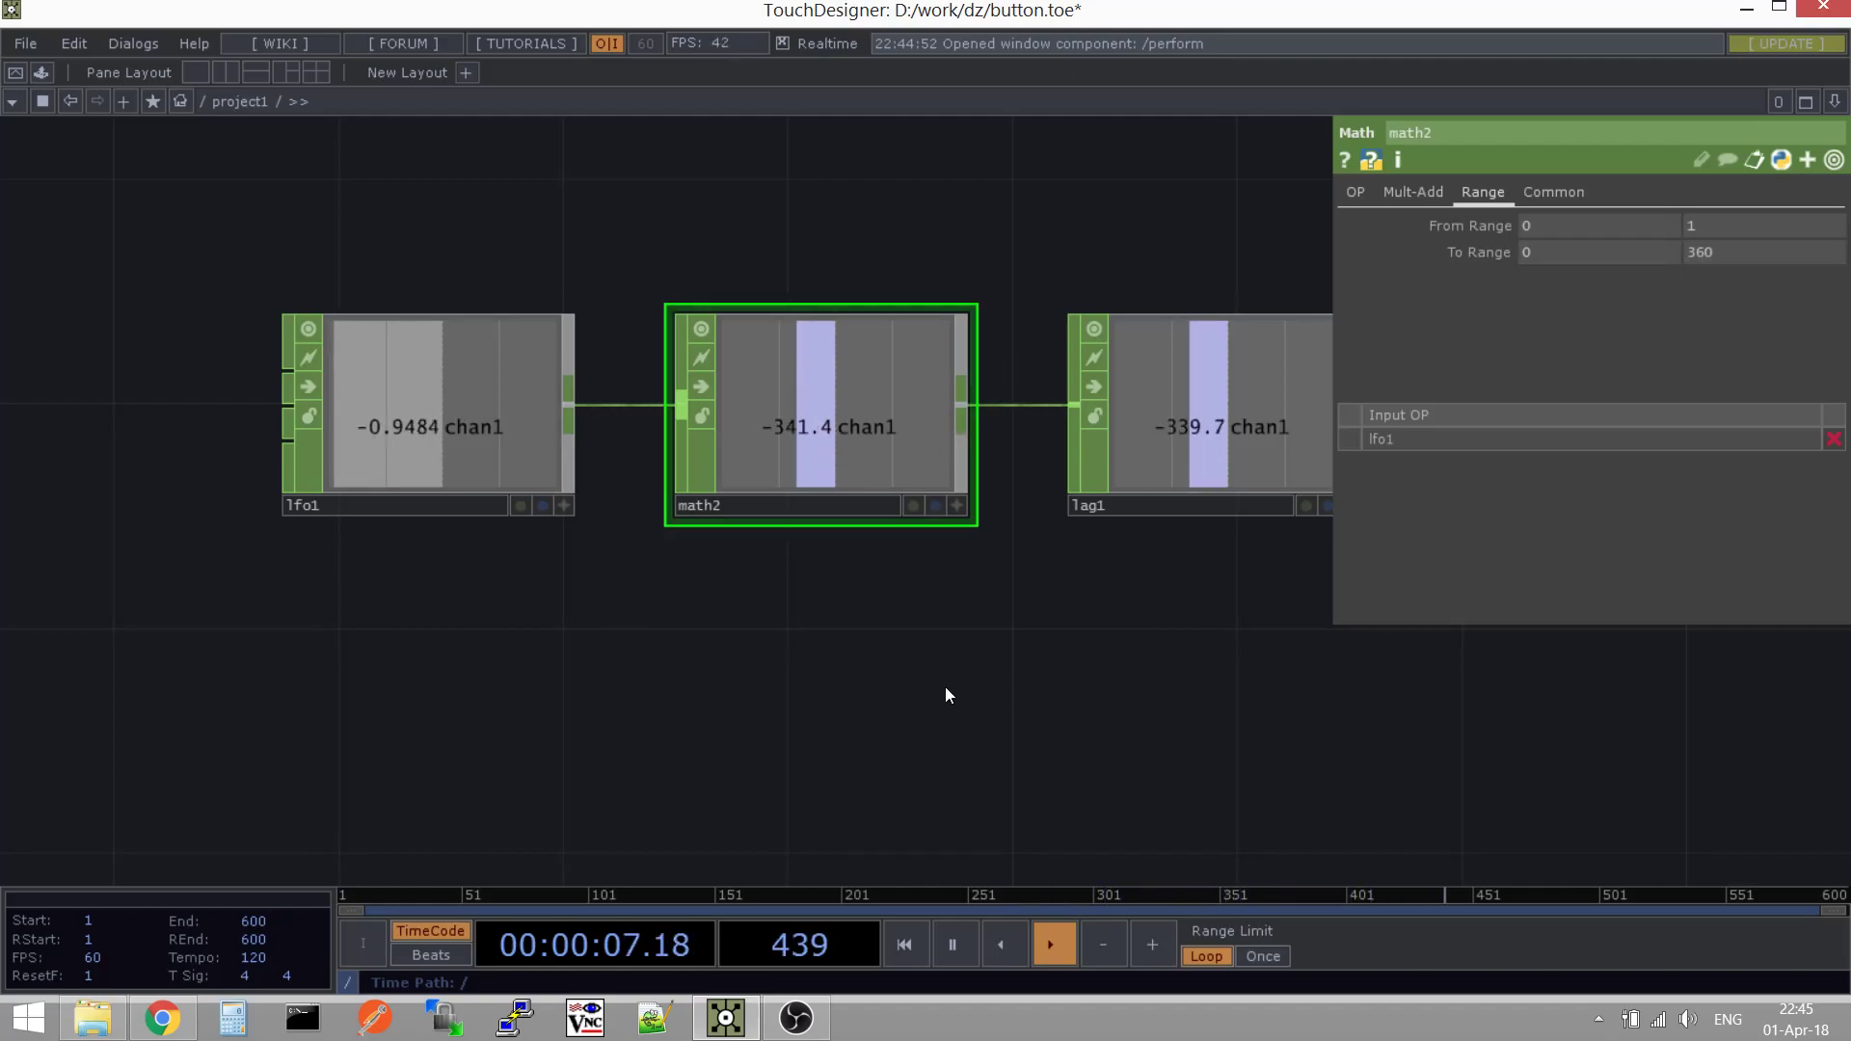
pyautogui.moveTo(798, 692); pyautogui.dragTo(795, 667)
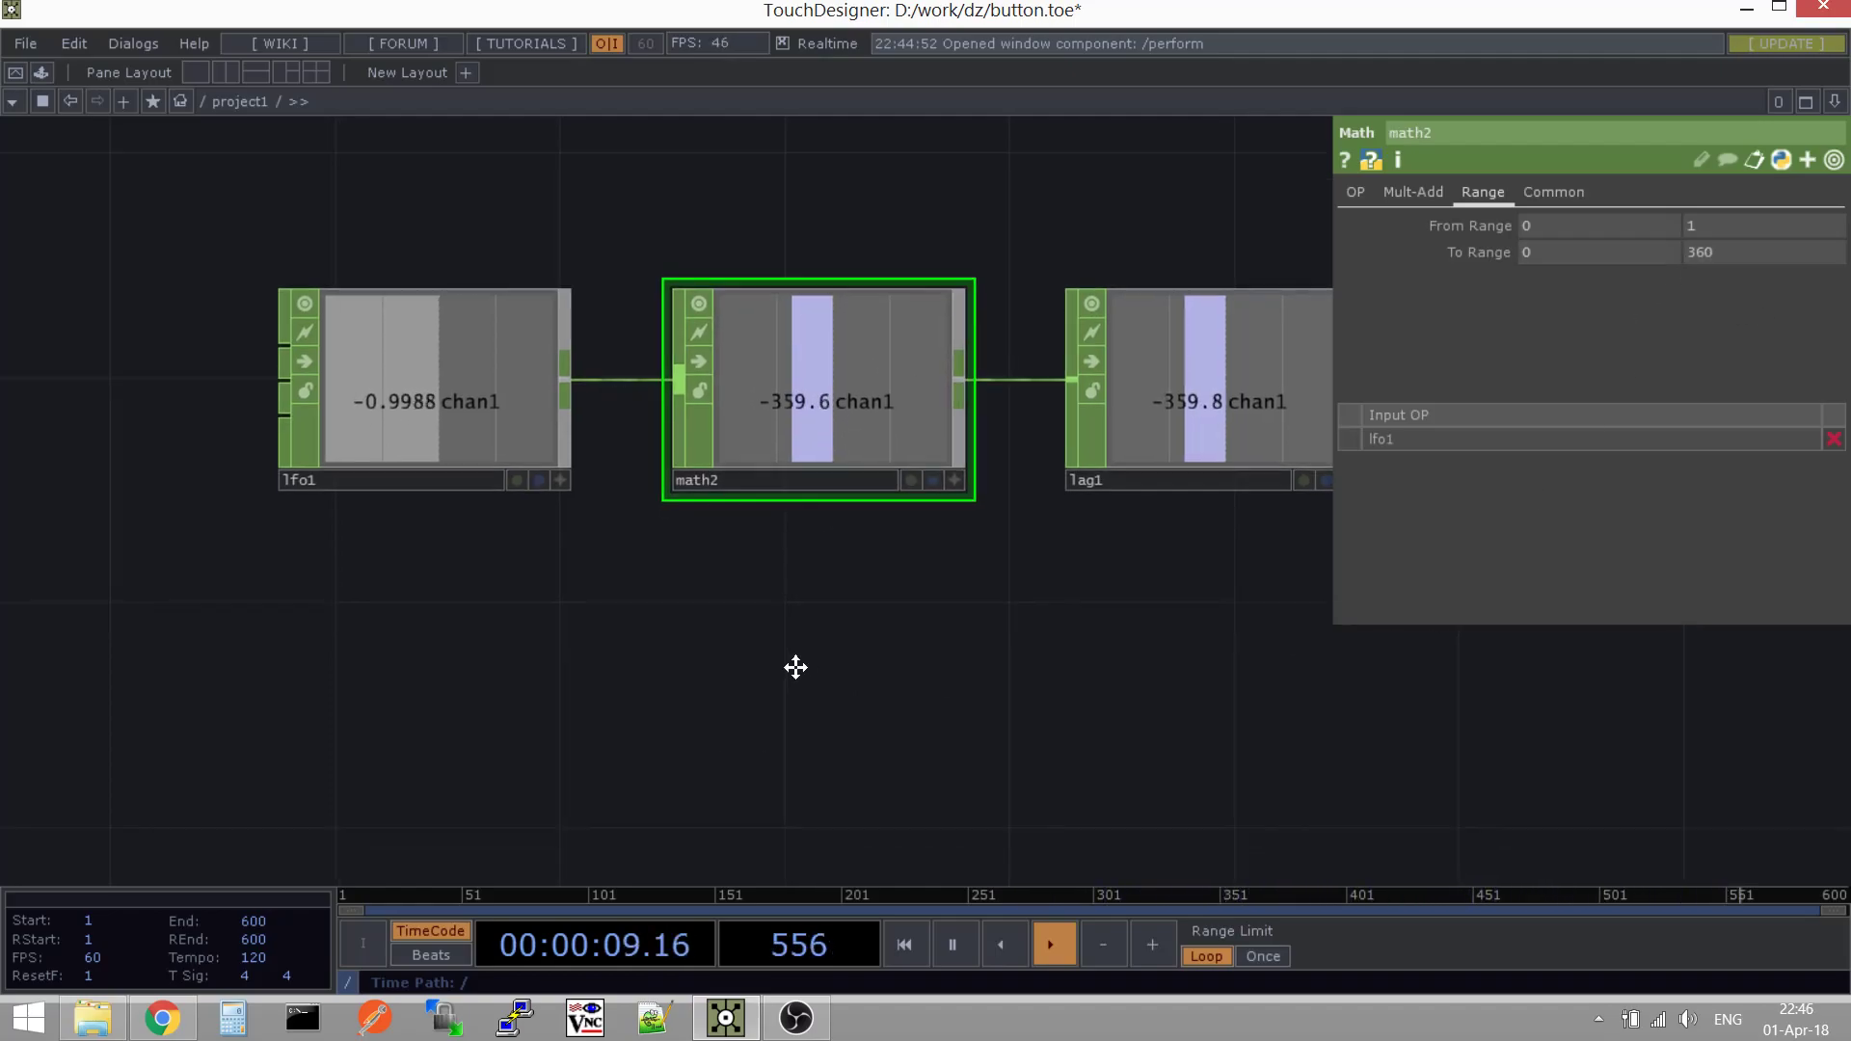
# Move math2 below the row, out of line with lfo1 and lag1
pyautogui.scroll(-3, 796, 655)
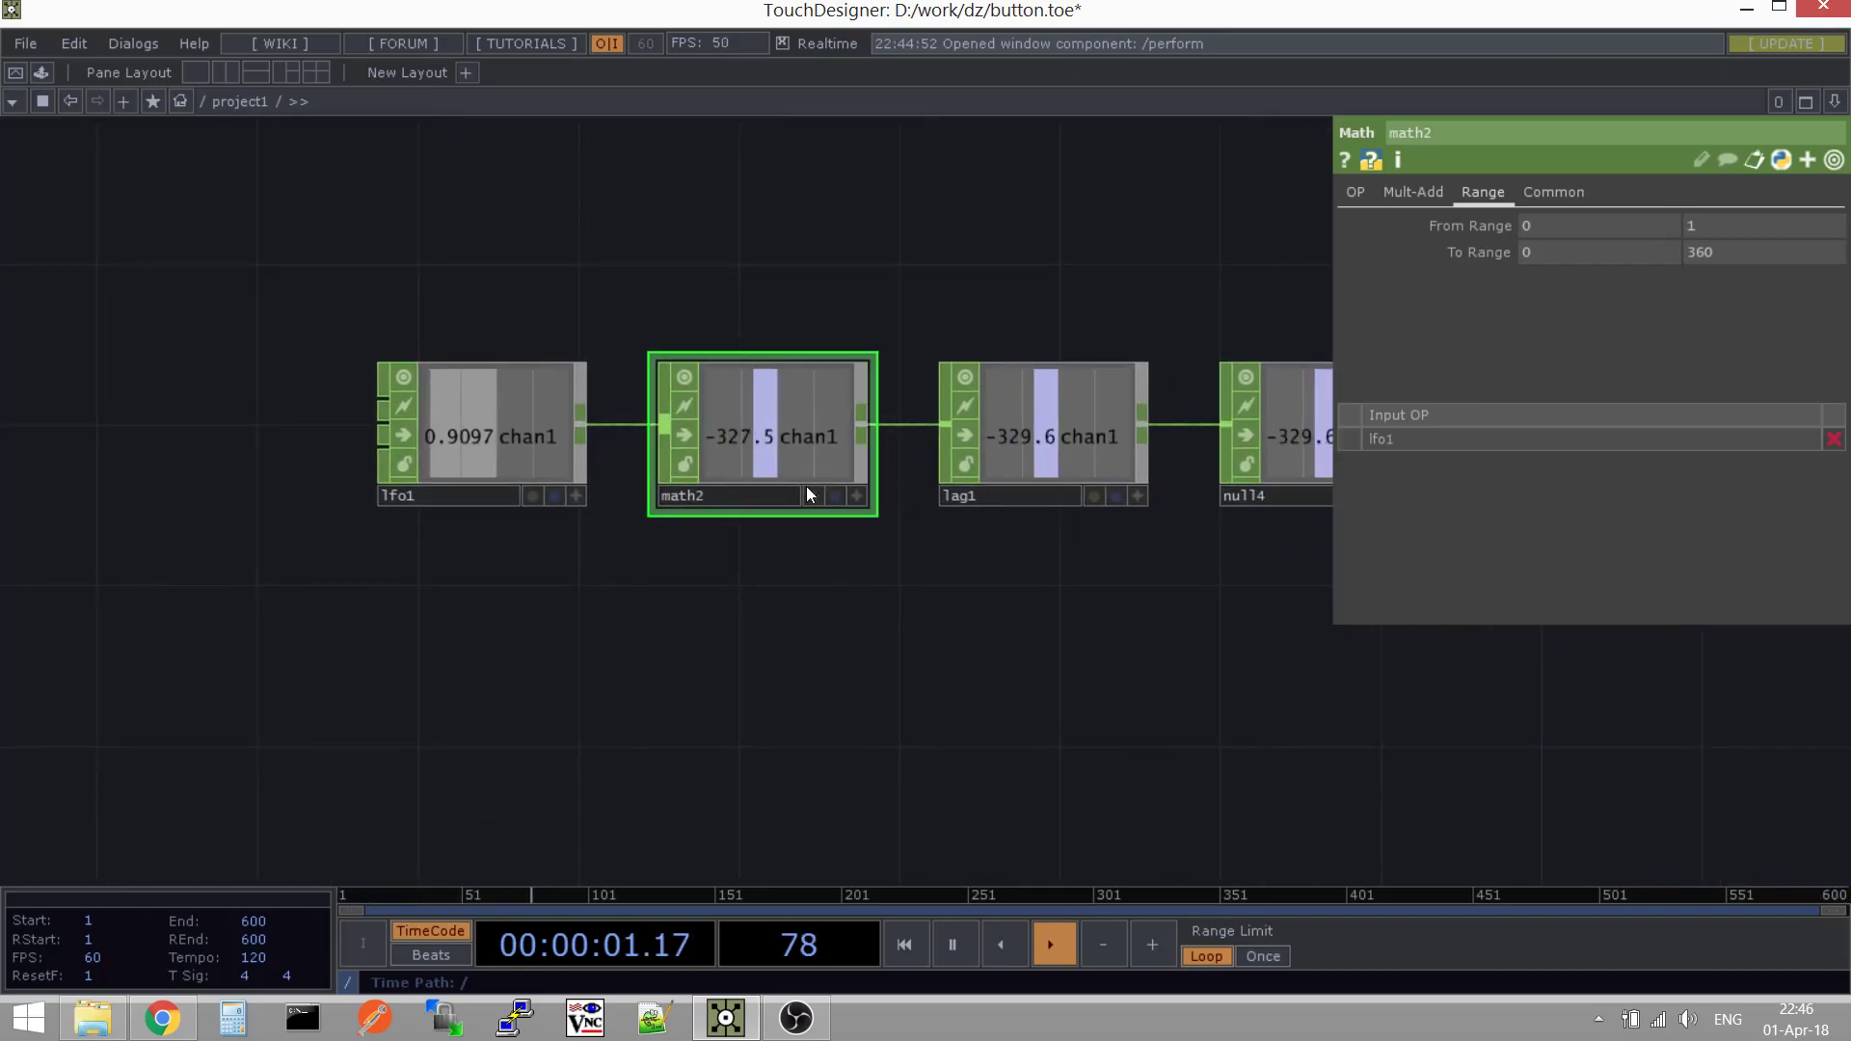
pyautogui.moveTo(806, 486); pyautogui.dragTo(806, 526)
pyautogui.moveTo(824, 463); pyautogui.dragTo(825, 587)
# Set the amplitude of lfo1 to 360
pyautogui.click(505, 453)
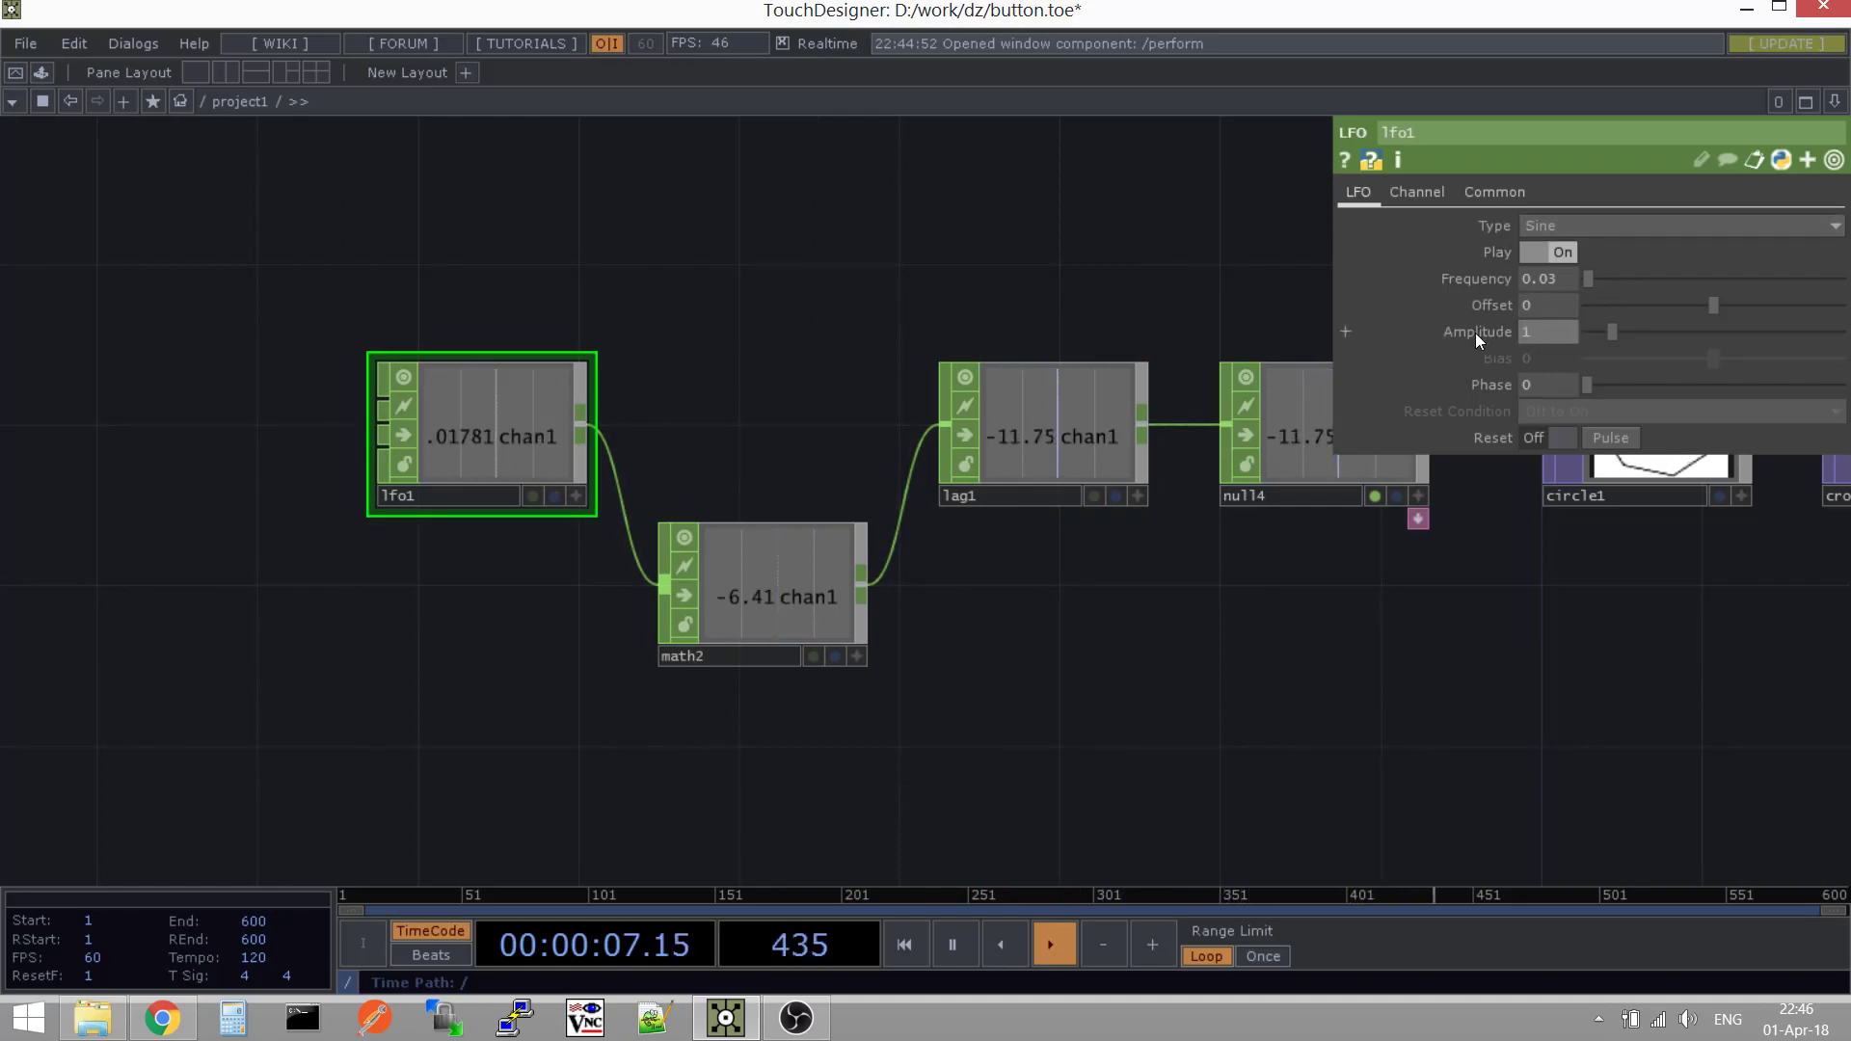
pyautogui.moveTo(1554, 328); pyautogui.dragTo(1504, 333)
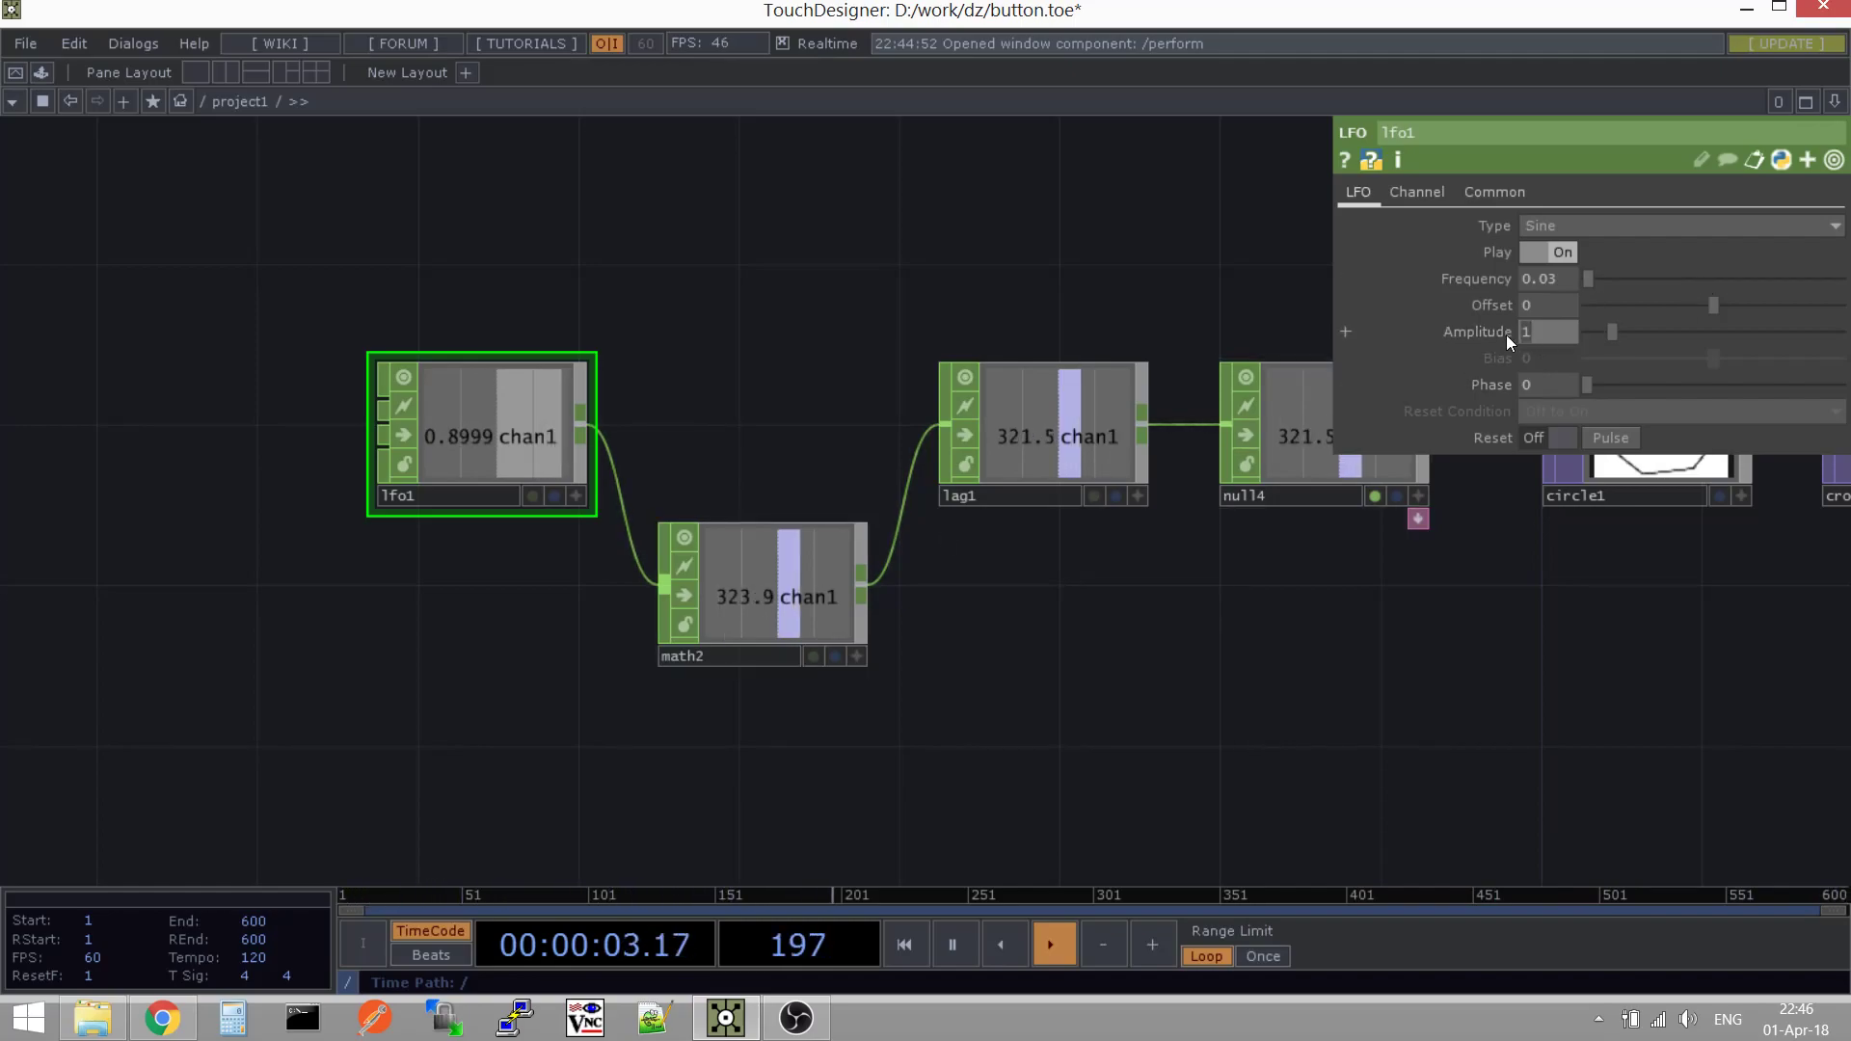
pyautogui.write('360')
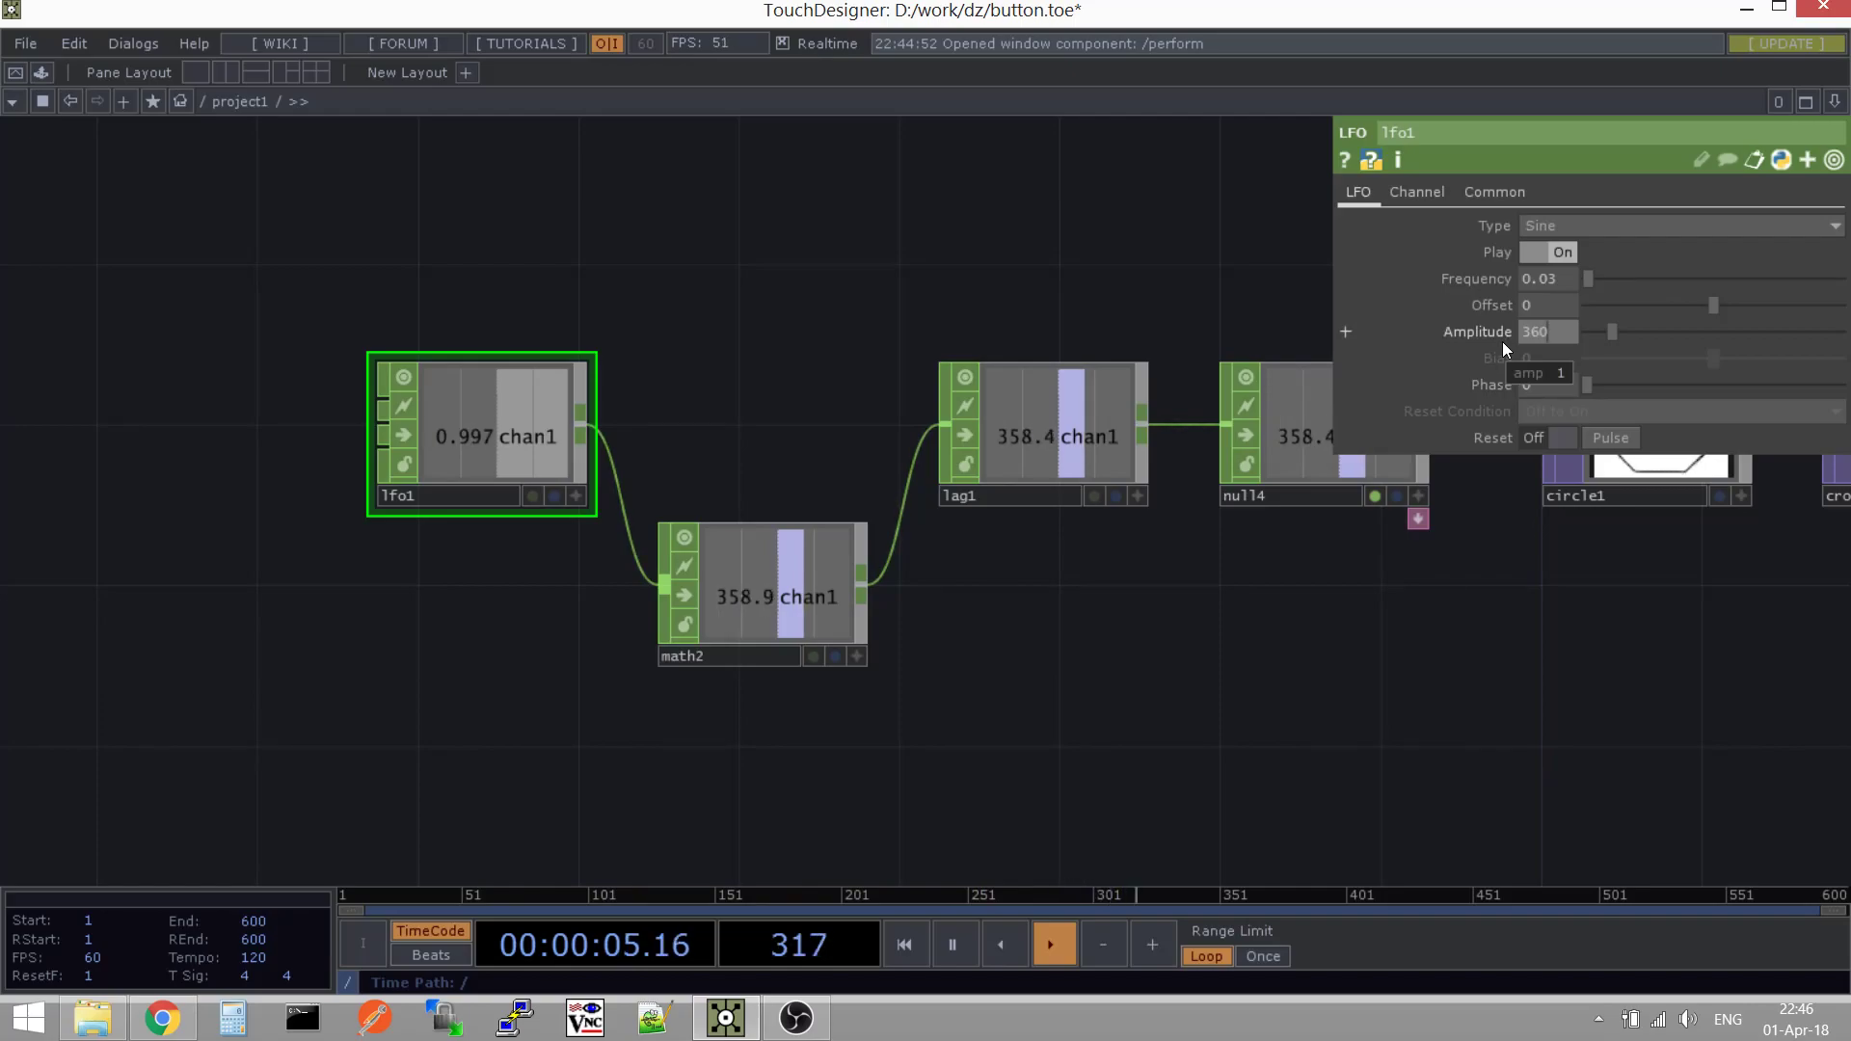
pyautogui.press('Return')
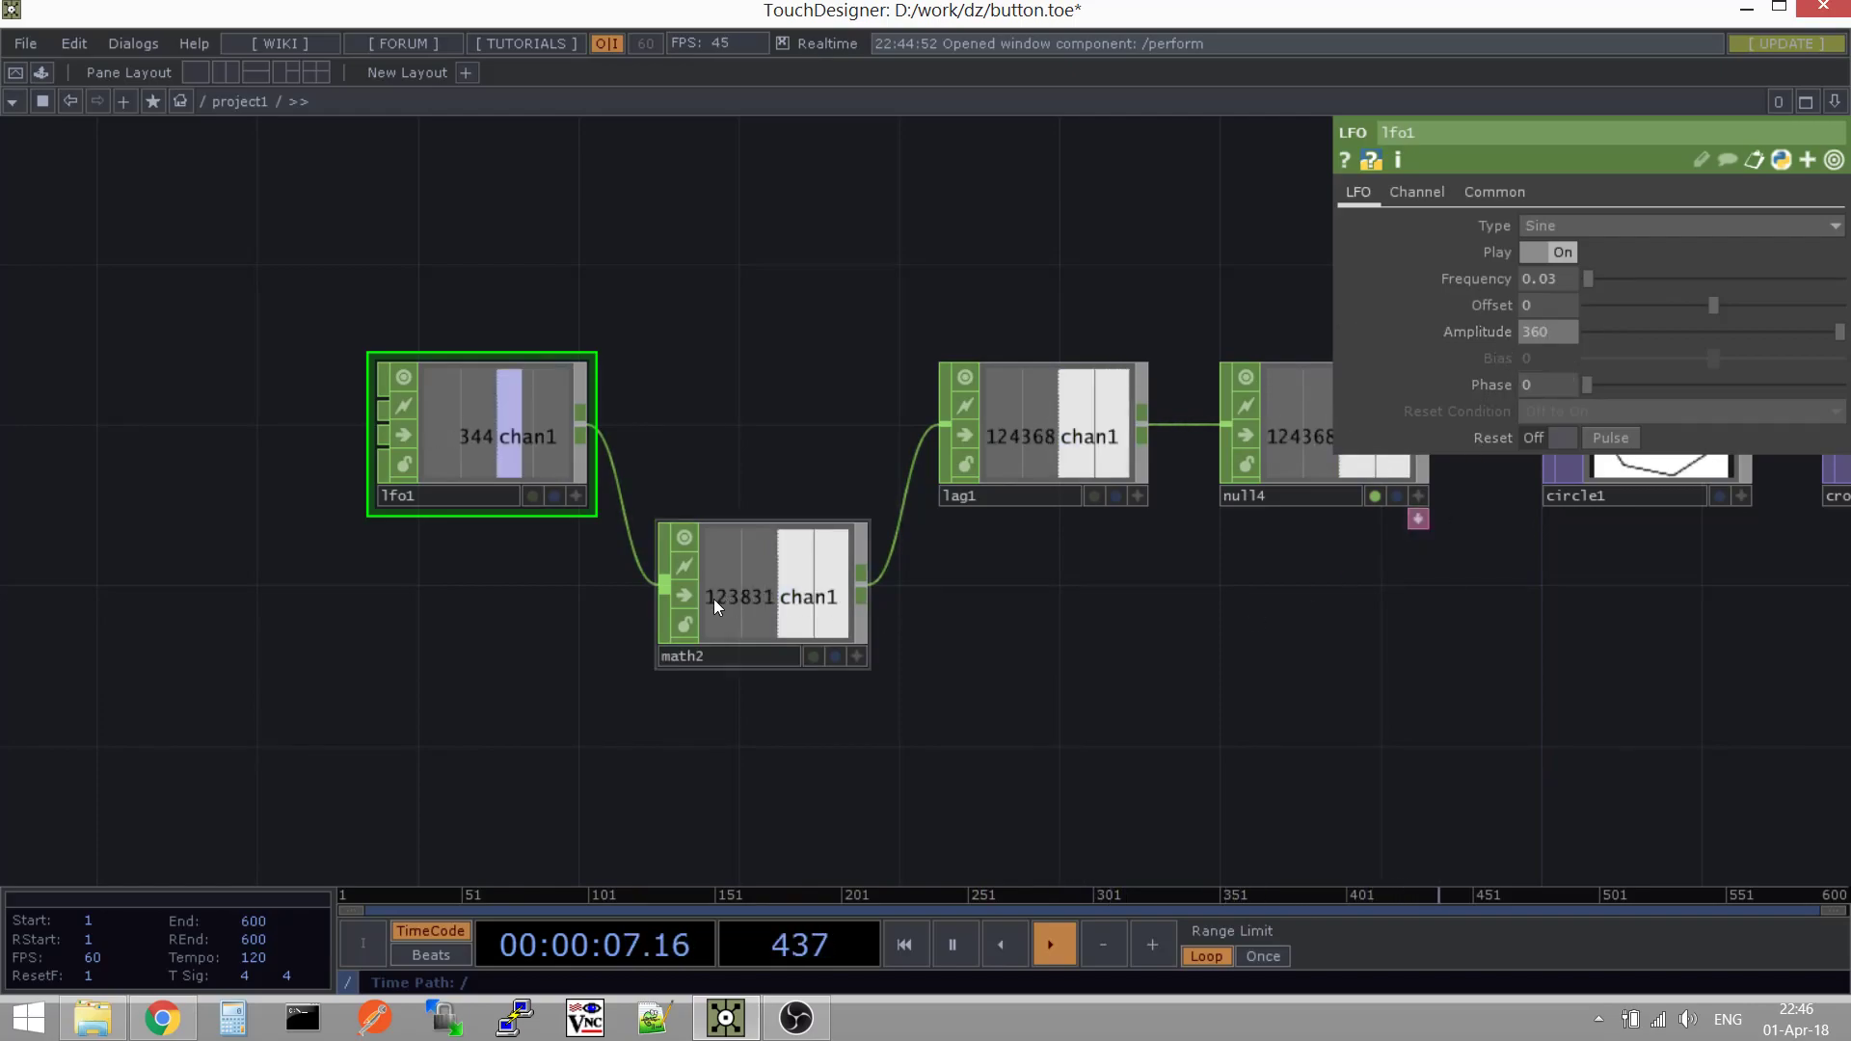
# Bypass math2 and shift it slightly further down
pyautogui.click(687, 599)
pyautogui.moveTo(760, 571); pyautogui.dragTo(754, 610)
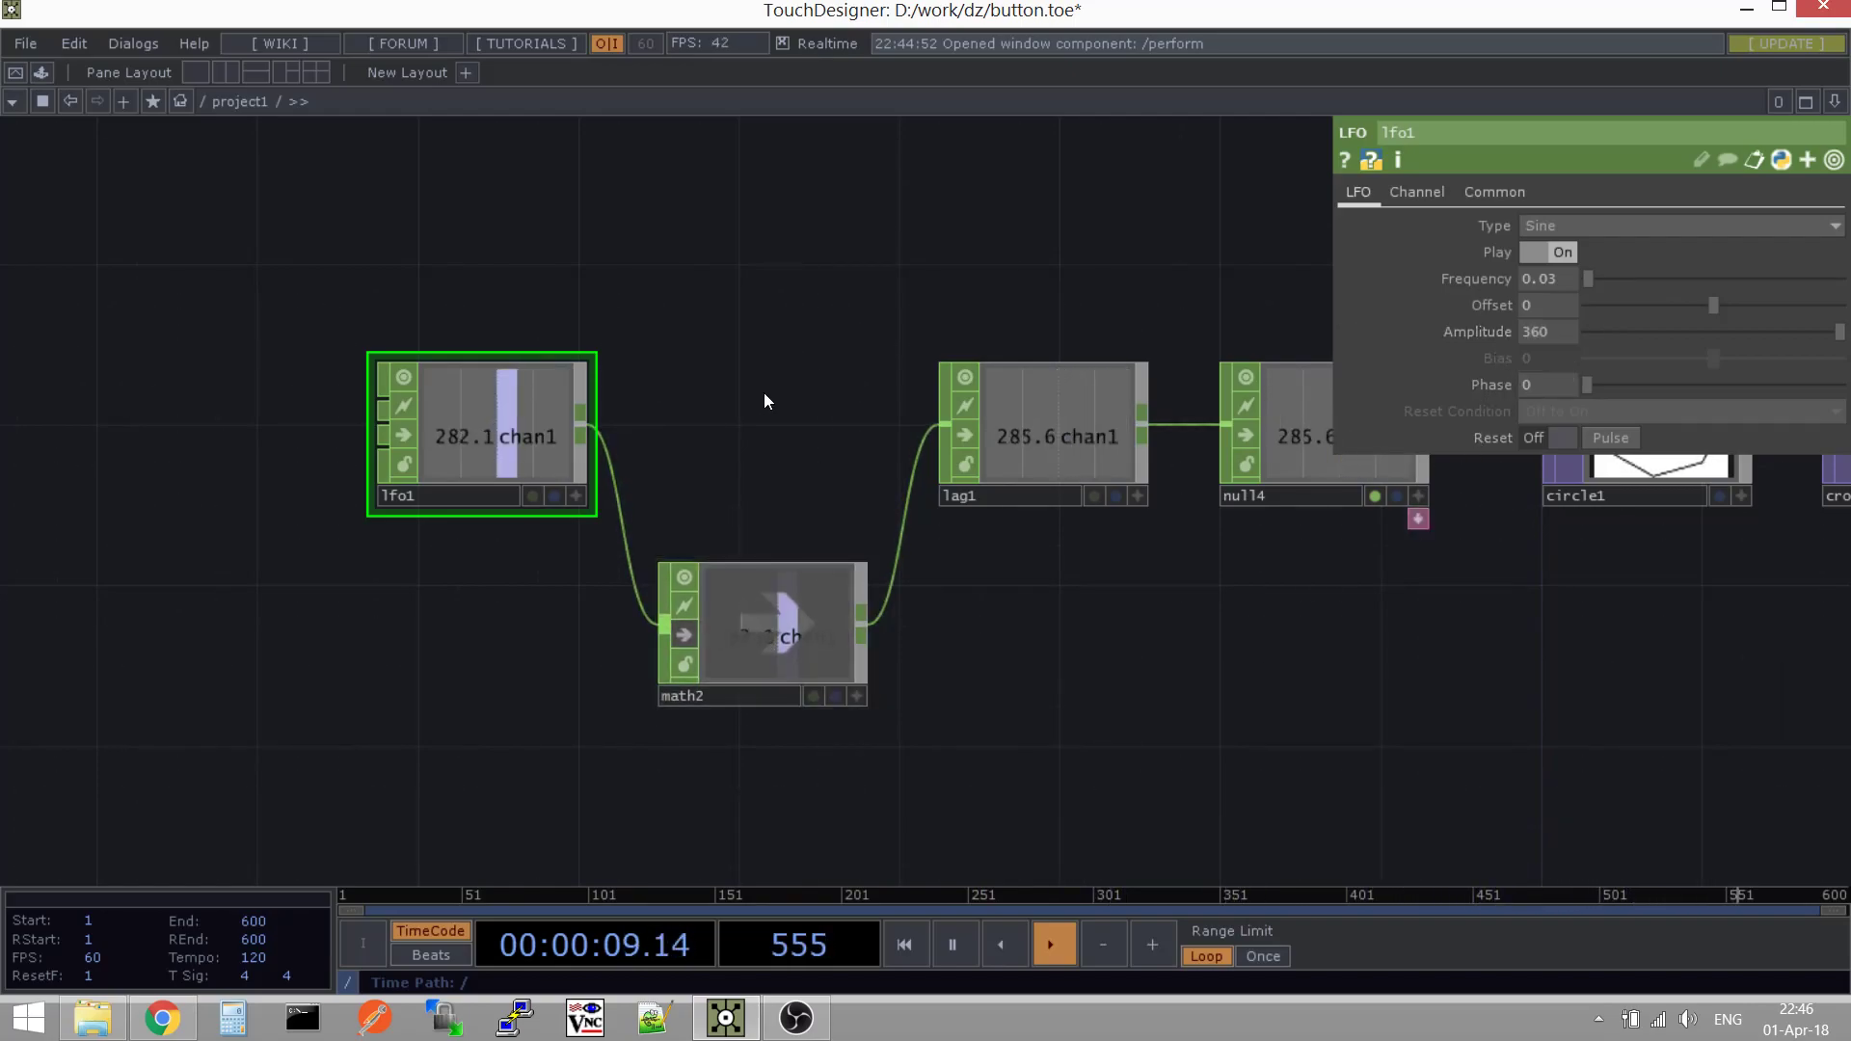
pyautogui.scroll(2, 779, 395)
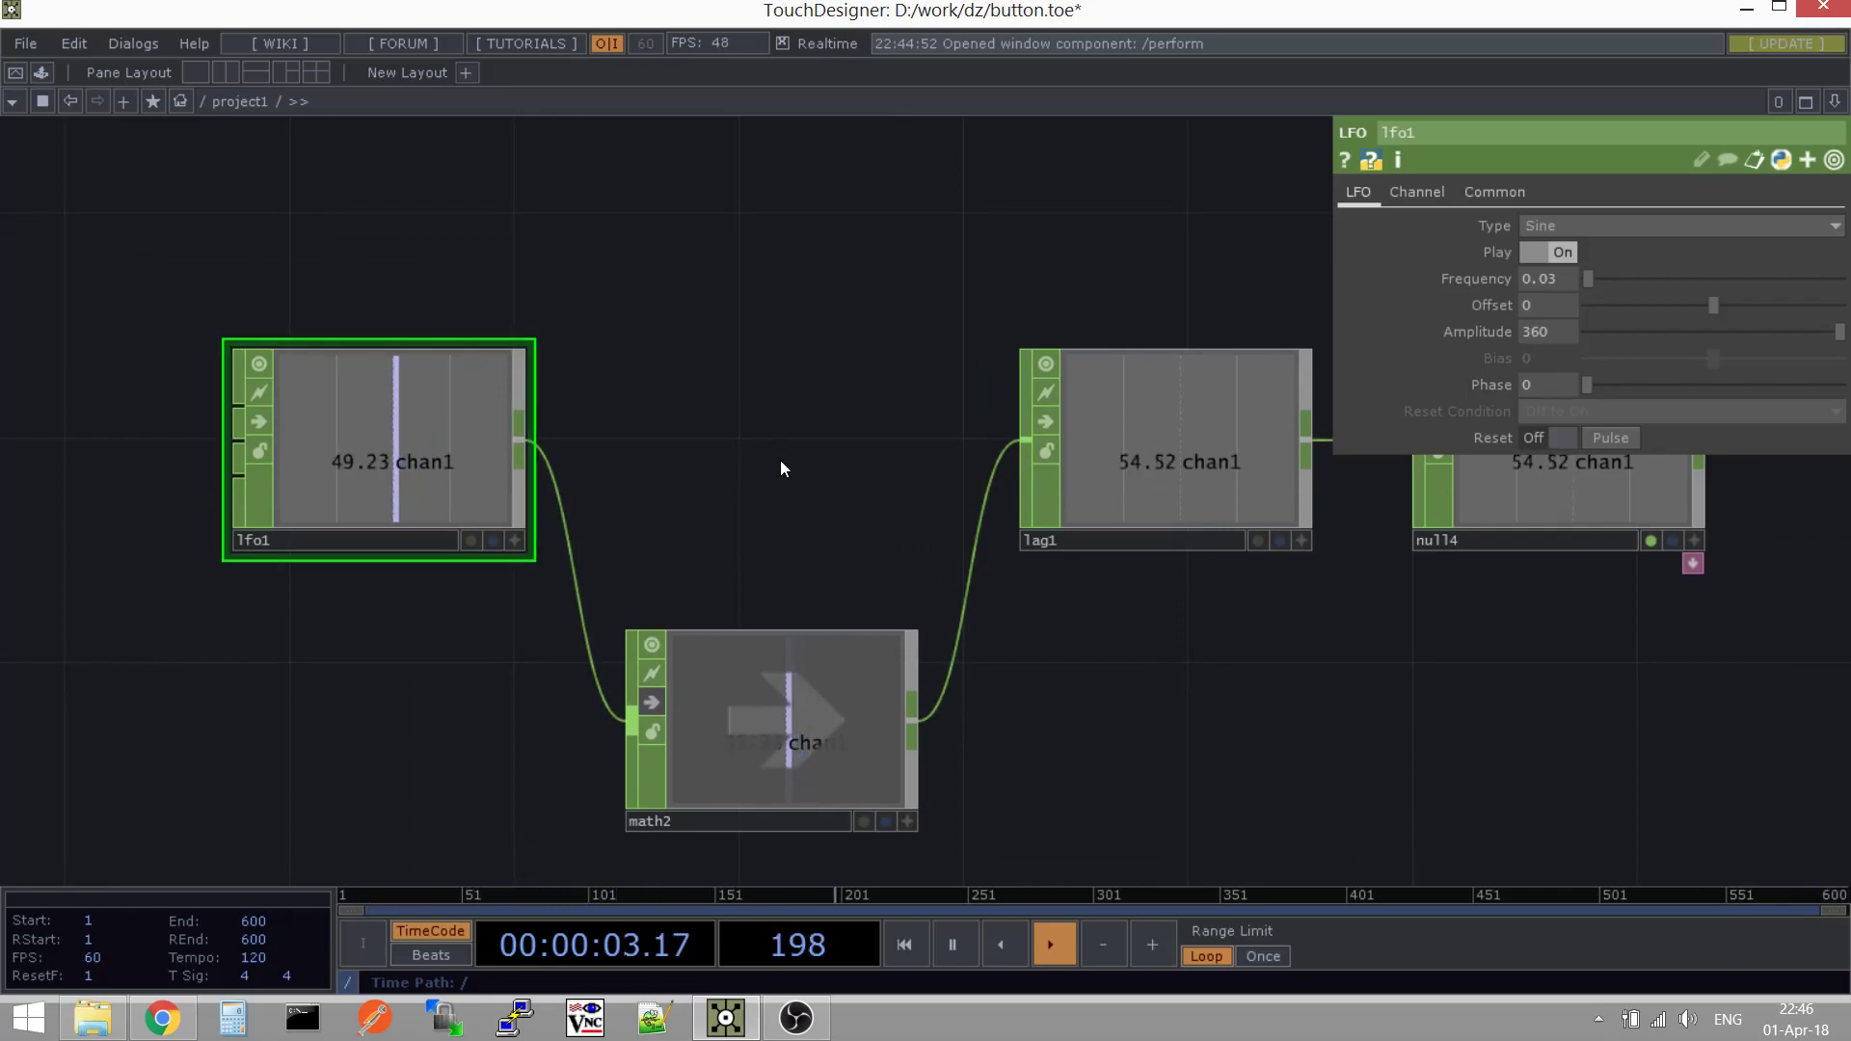
# Delete math2 from the chain and move lfo1 next to lag1
pyautogui.click(792, 690)
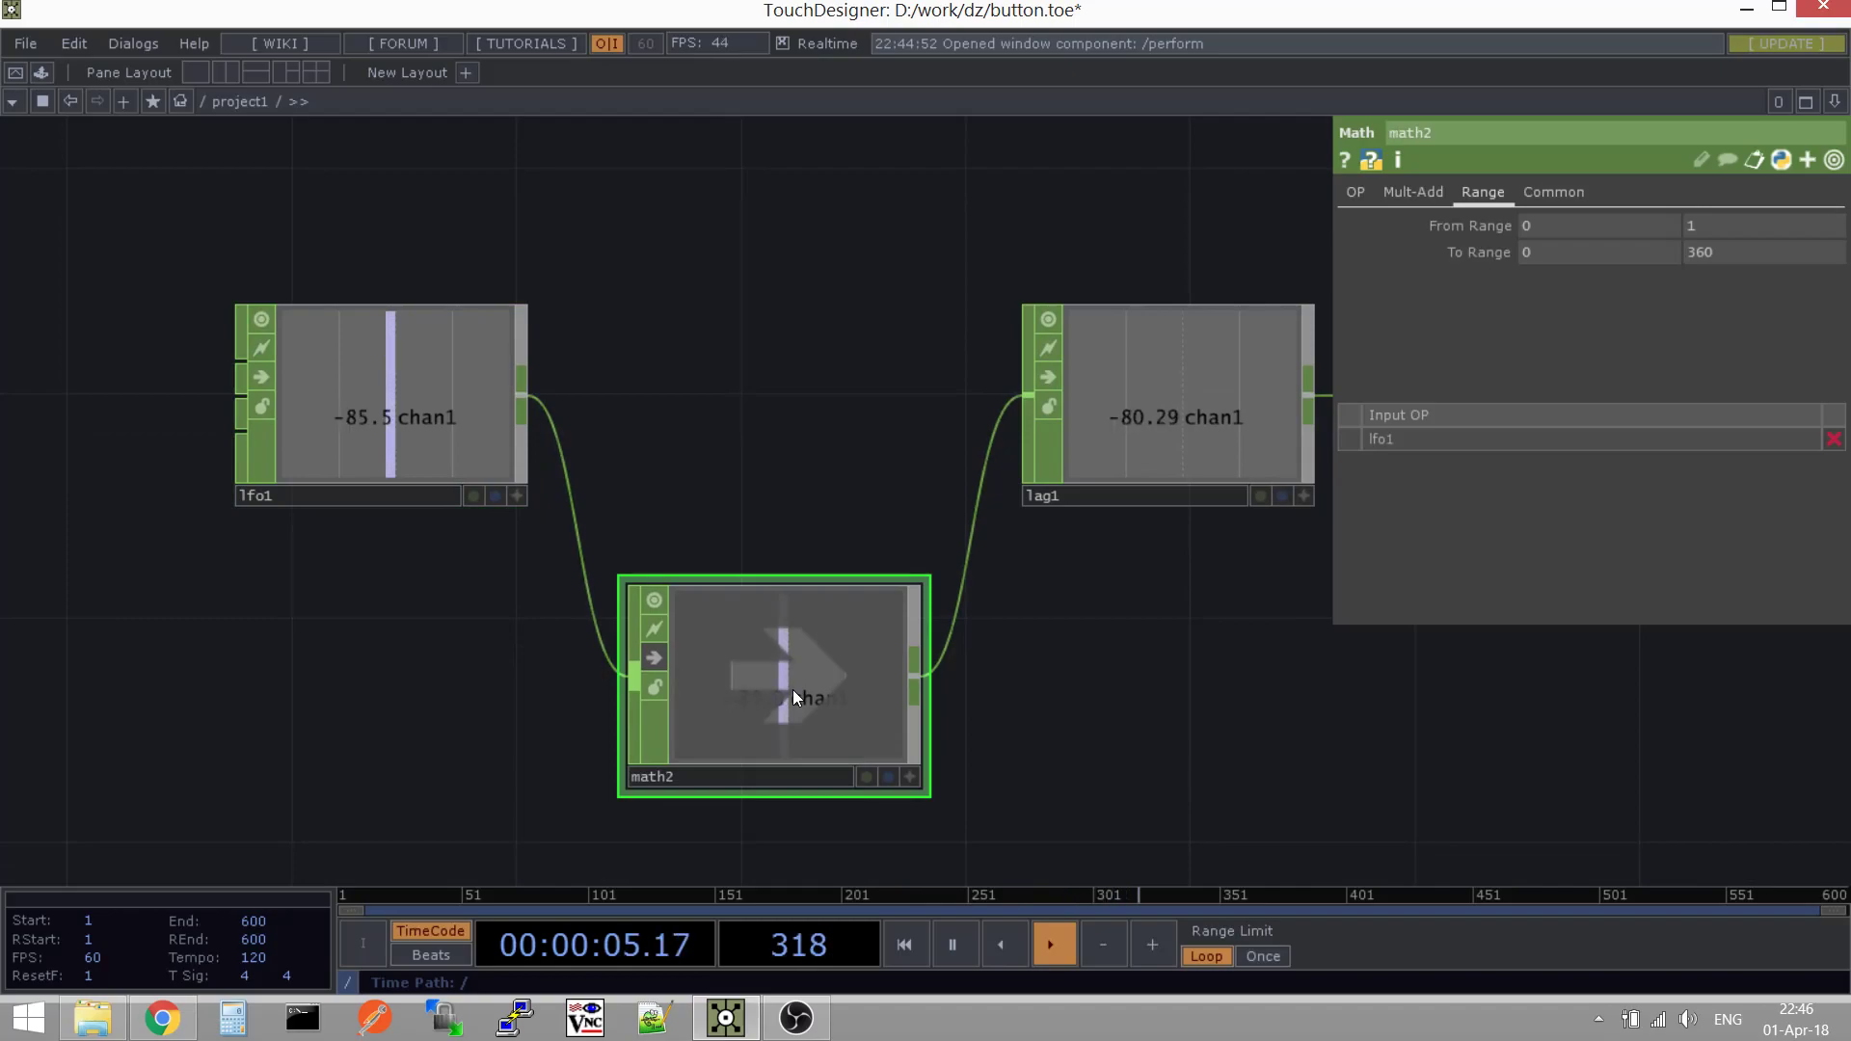
pyautogui.press('Delete')
pyautogui.moveTo(410, 420); pyautogui.dragTo(815, 399)
pyautogui.moveTo(1005, 627); pyautogui.dragTo(663, 735)
# Review the parameters of lag1 and null4 in the chain leading to circle1
pyautogui.click(644, 506)
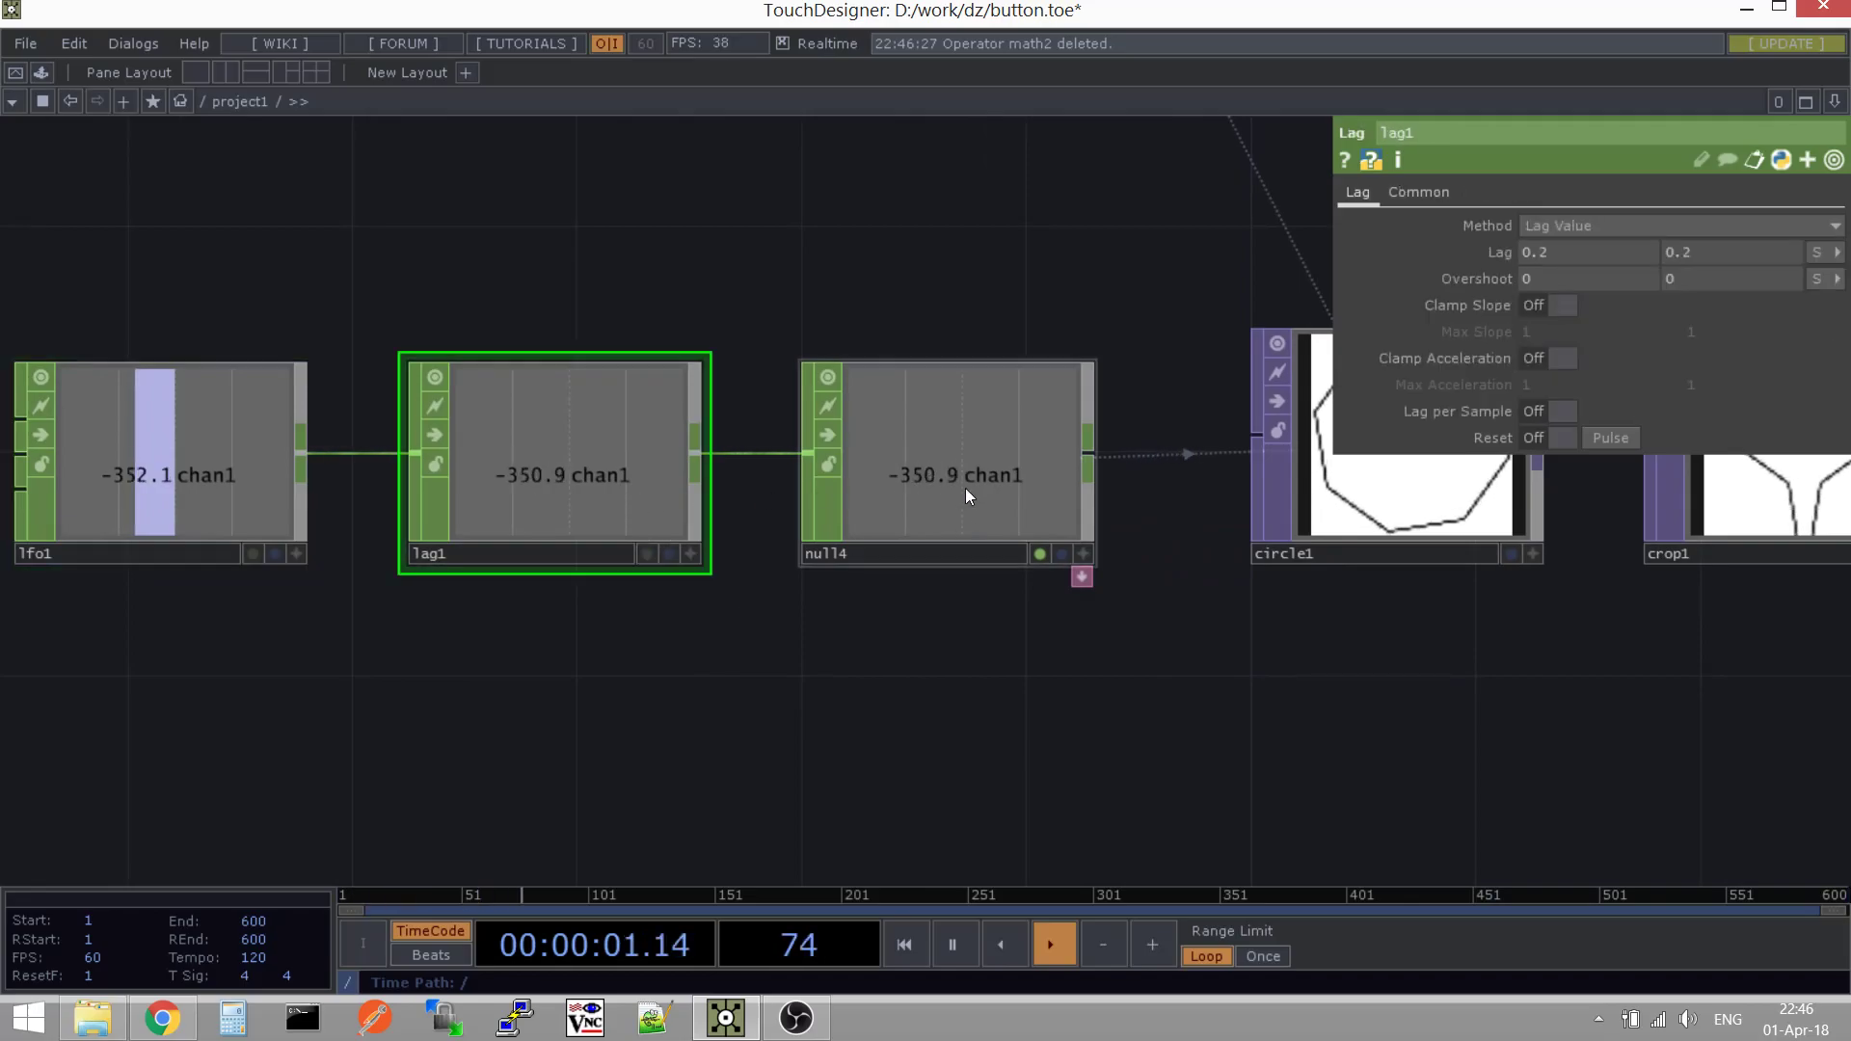
pyautogui.click(955, 477)
pyautogui.moveTo(1173, 727); pyautogui.dragTo(759, 722)
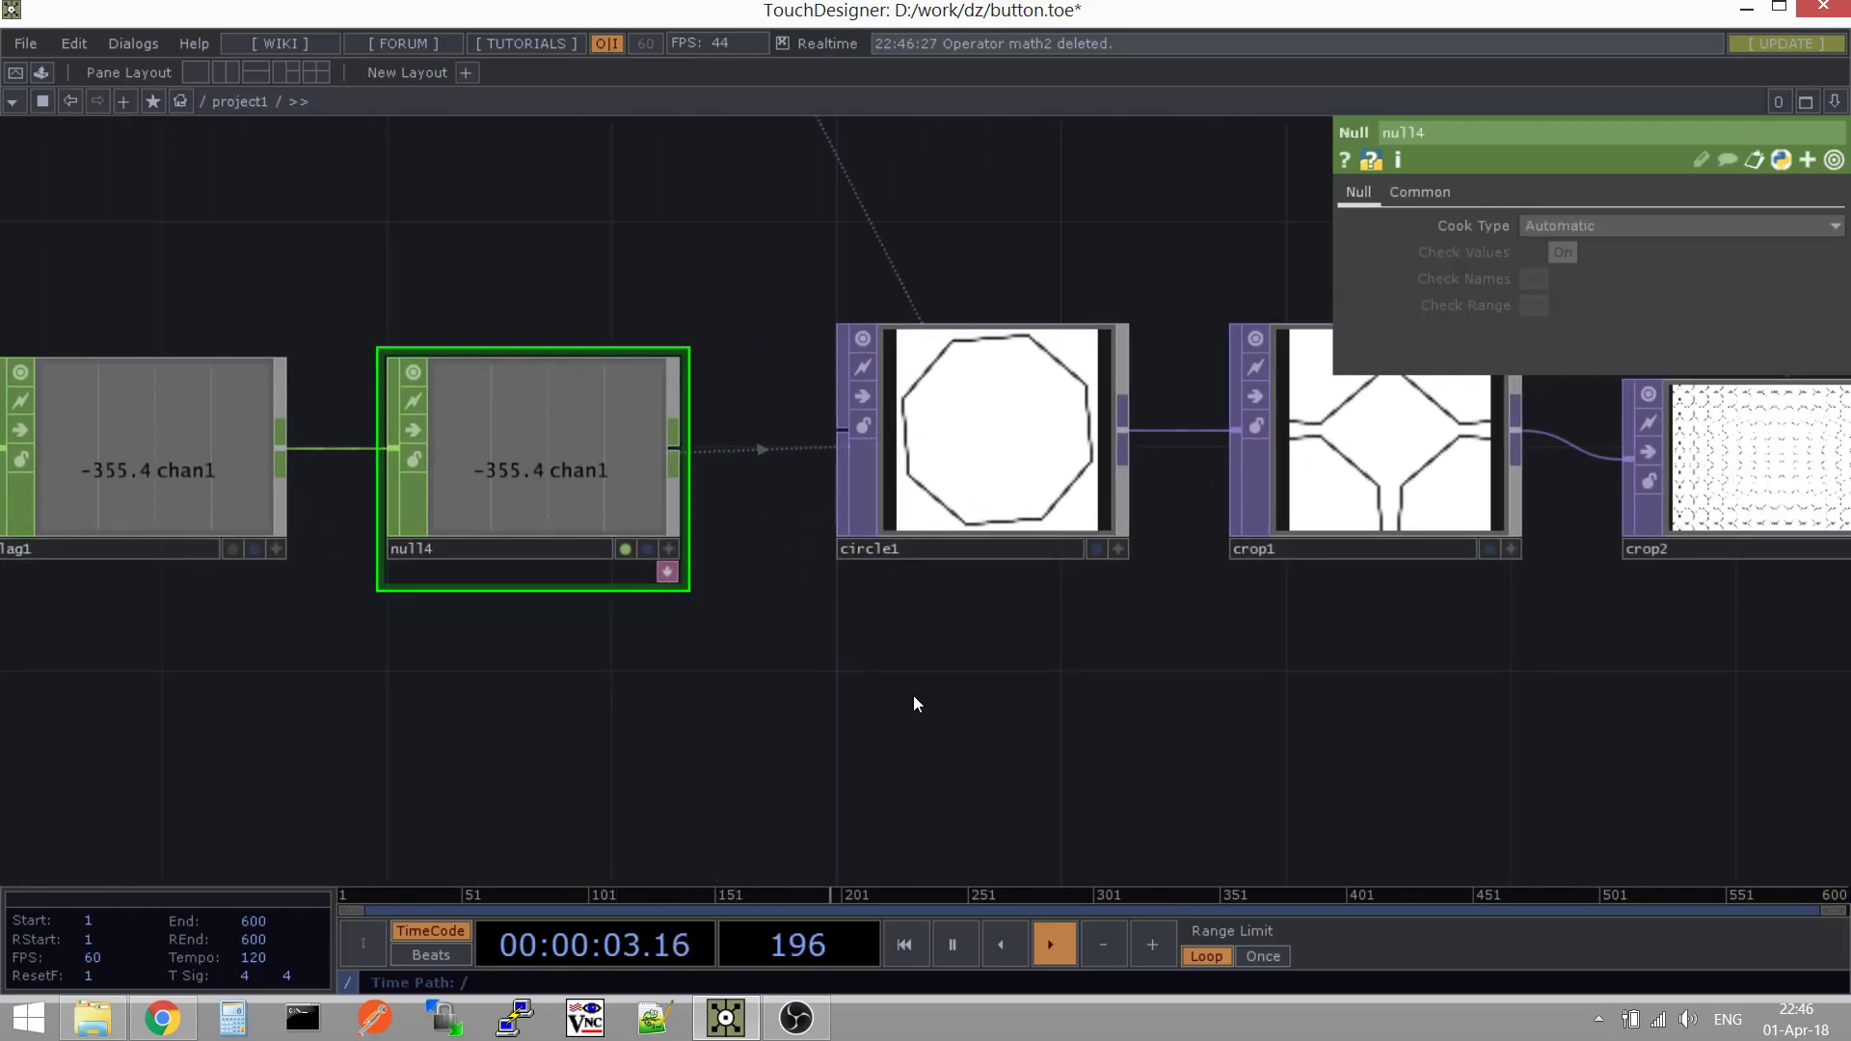
# Make null4's viewer active and export its chan1 channel to the Rotate parameter of circle1
pyautogui.click(1017, 440)
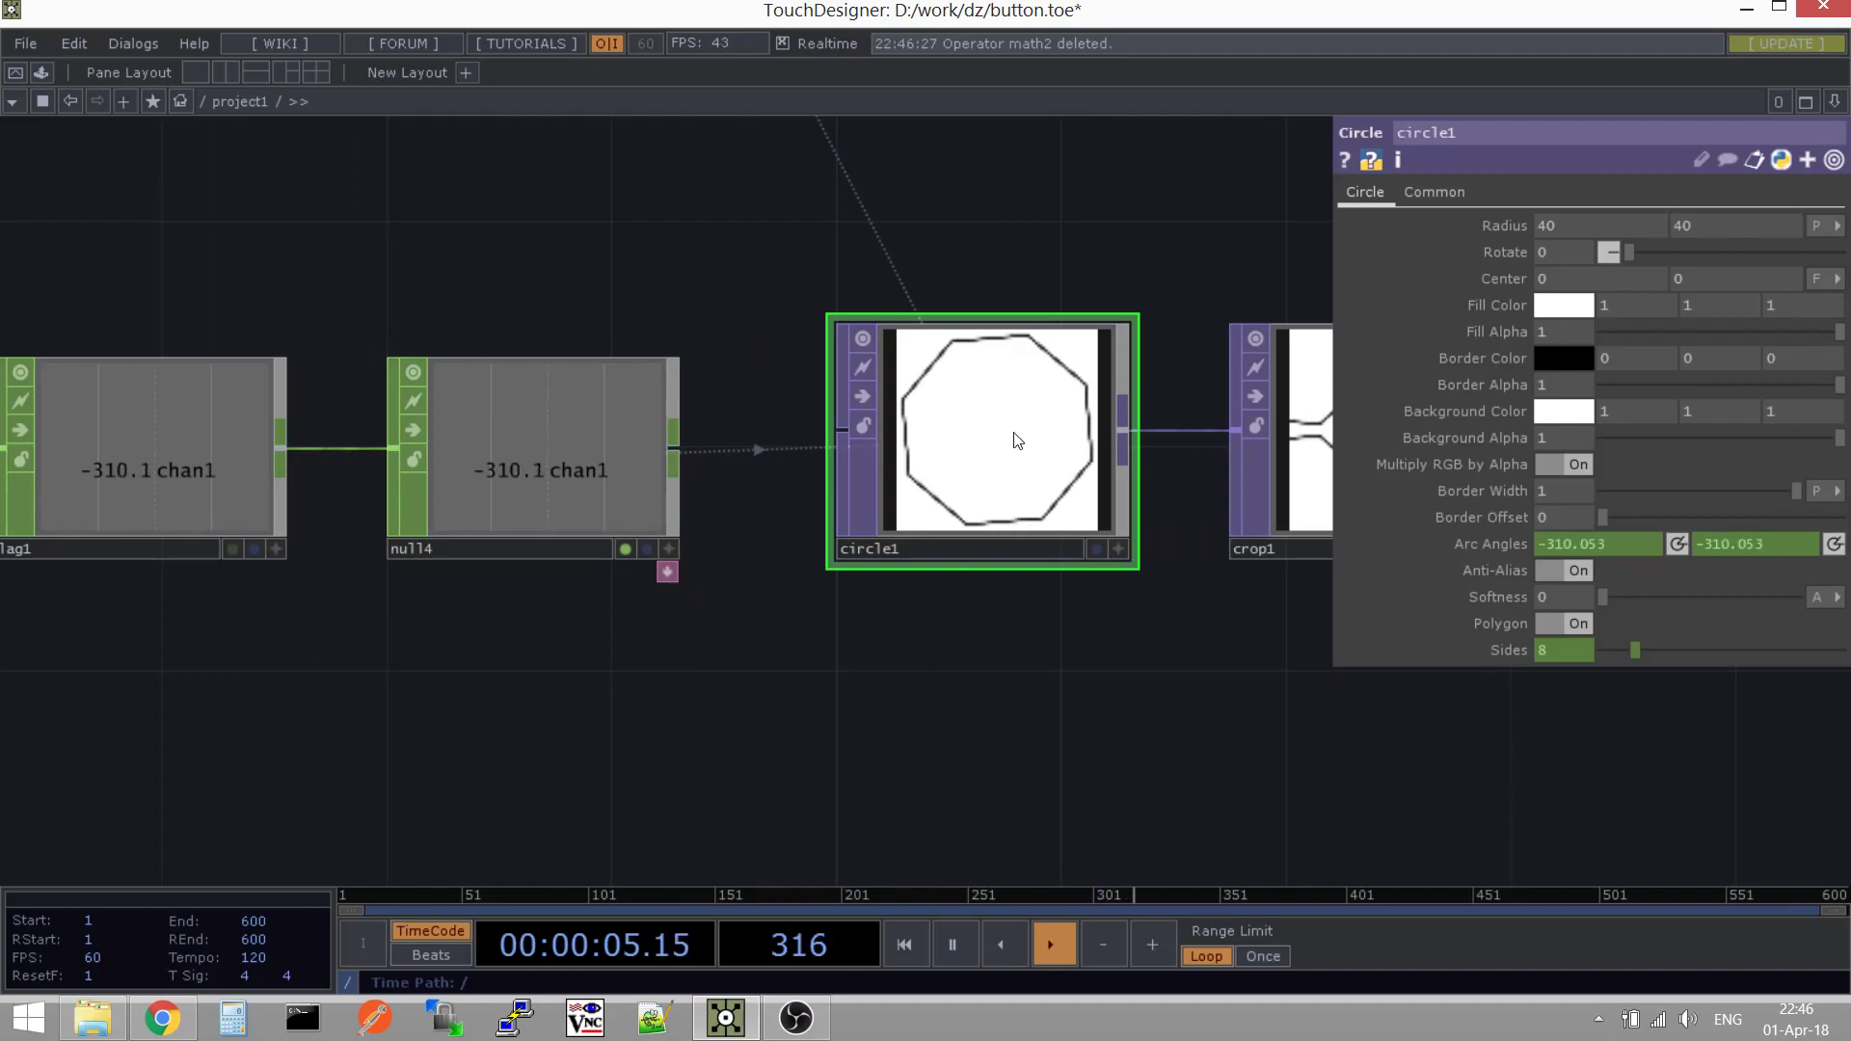
pyautogui.moveTo(1106, 641); pyautogui.dragTo(1032, 636)
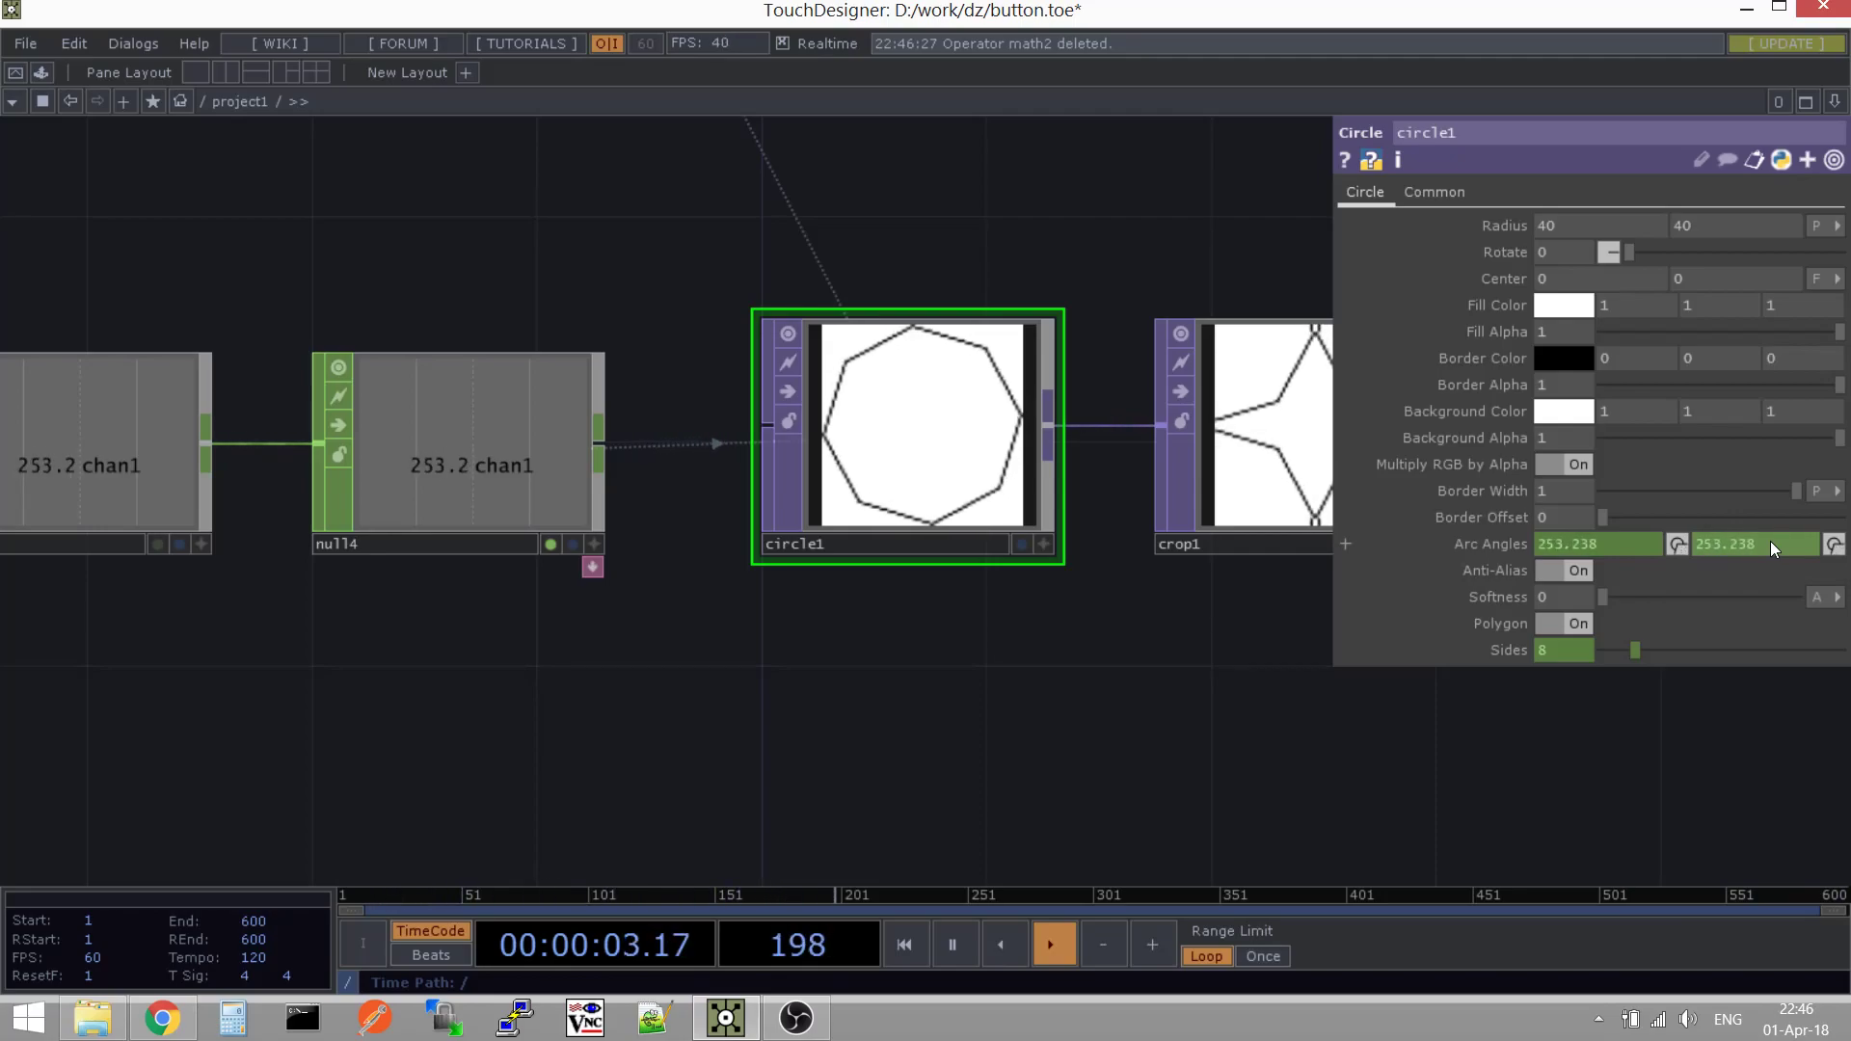
pyautogui.moveTo(868, 685); pyautogui.dragTo(1020, 672)
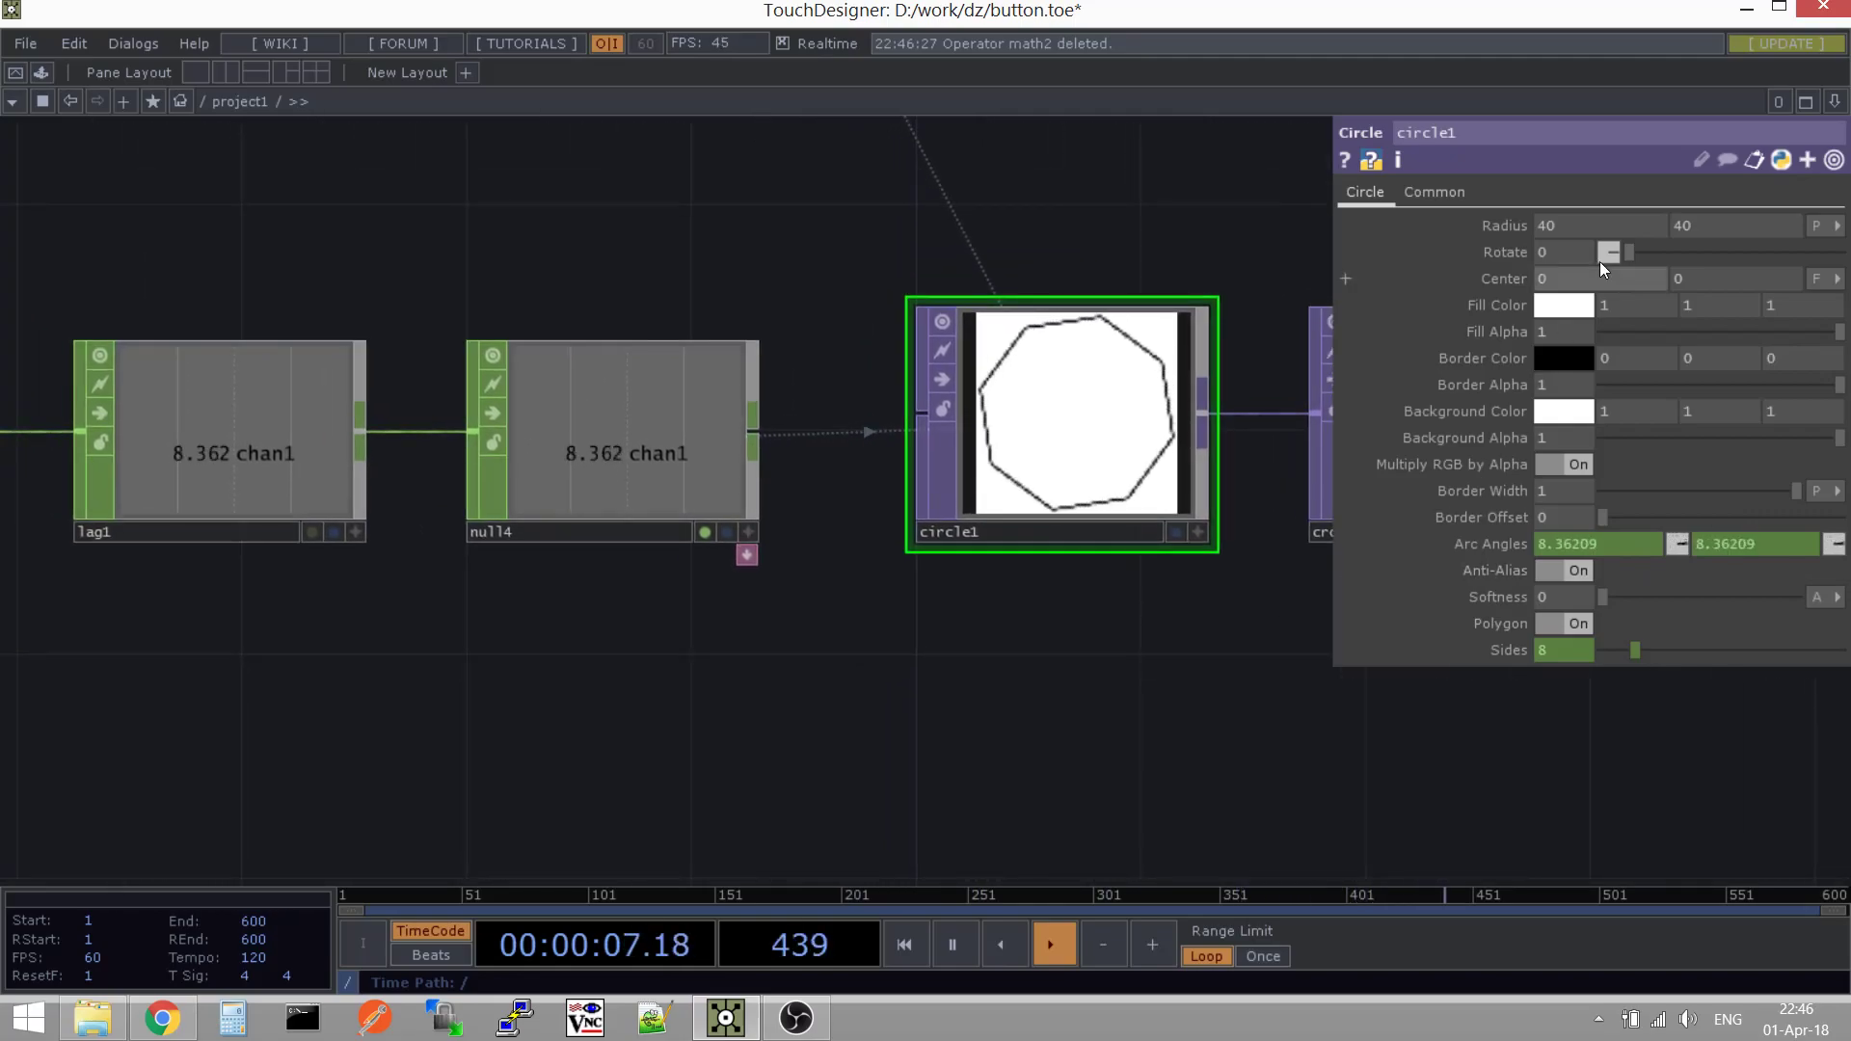
pyautogui.moveTo(1601, 252); pyautogui.dragTo(1558, 263)
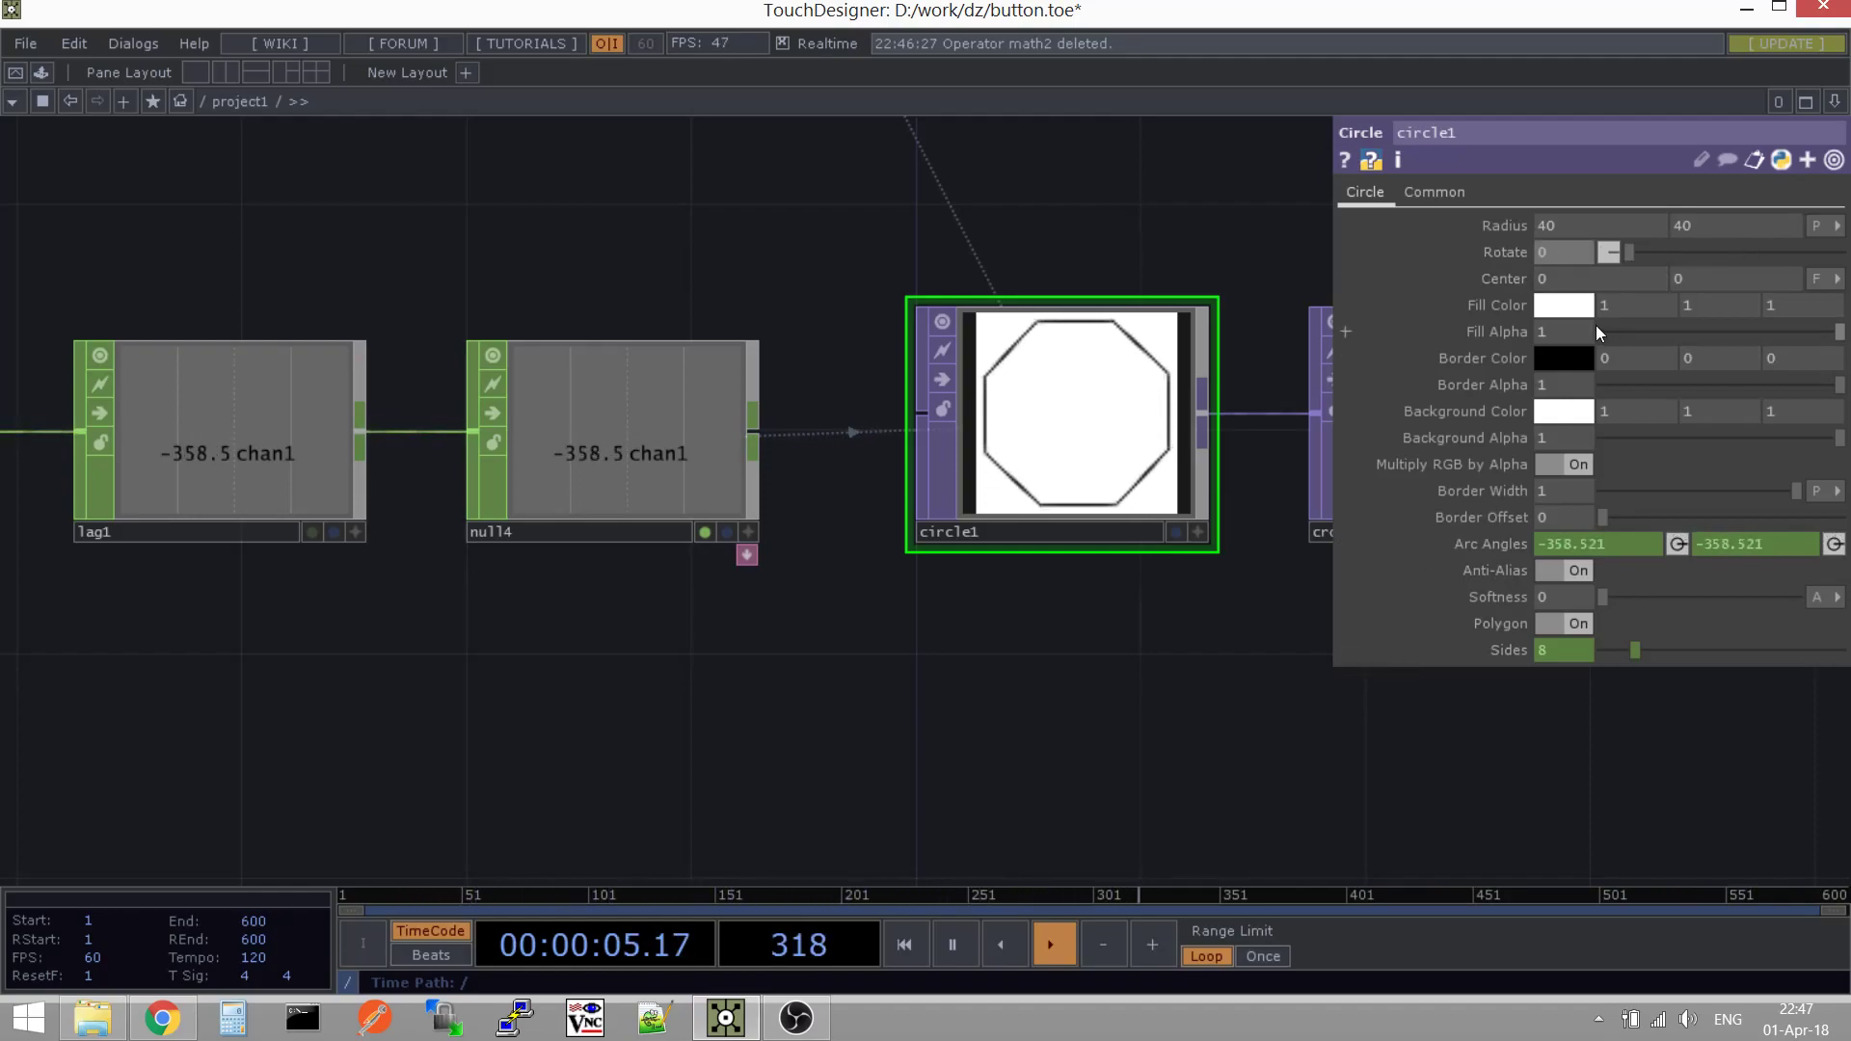
pyautogui.moveTo(1035, 795); pyautogui.dragTo(1095, 781)
pyautogui.moveTo(989, 662); pyautogui.dragTo(1108, 711)
pyautogui.click(927, 564)
pyautogui.moveTo(790, 487); pyautogui.dragTo(935, 456)
pyautogui.moveTo(1503, 262); pyautogui.dragTo(1534, 210)
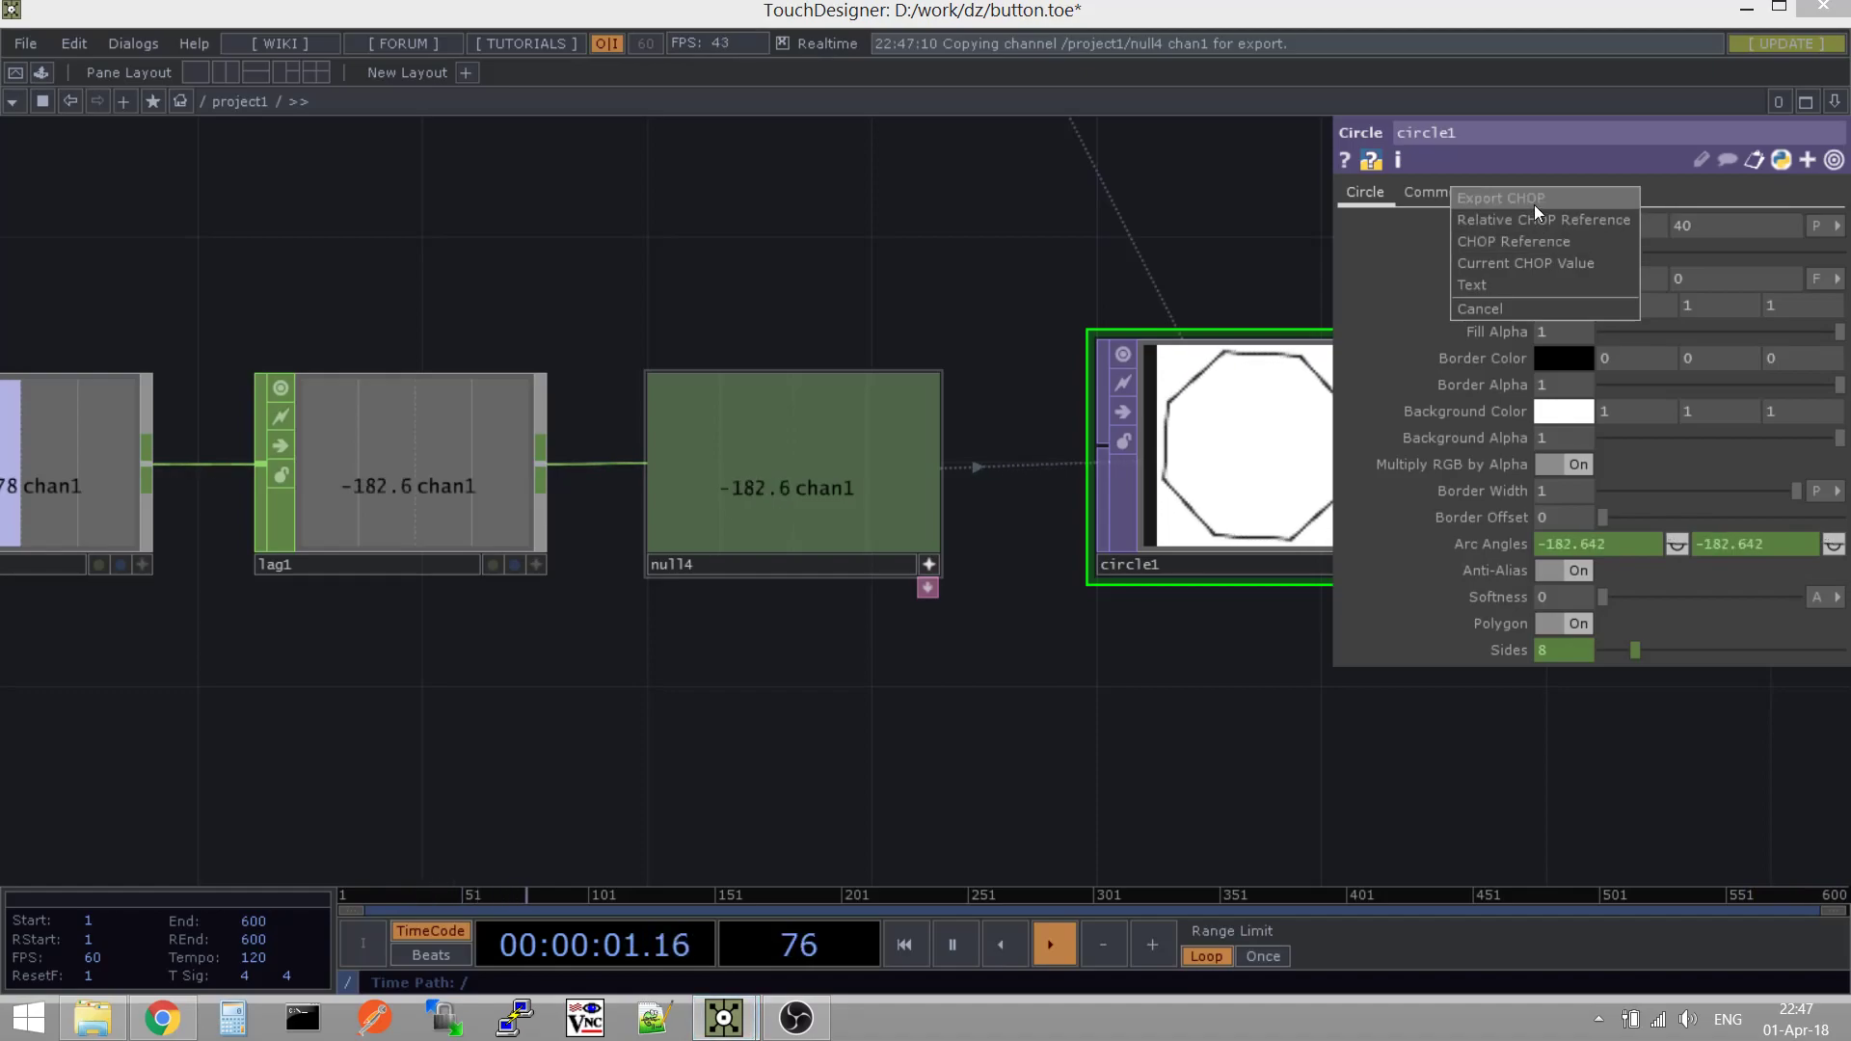
pyautogui.click(1534, 202)
# Remove the null4:chan1 exports from both Arc Angles parameters of circle1
pyautogui.click(1478, 546)
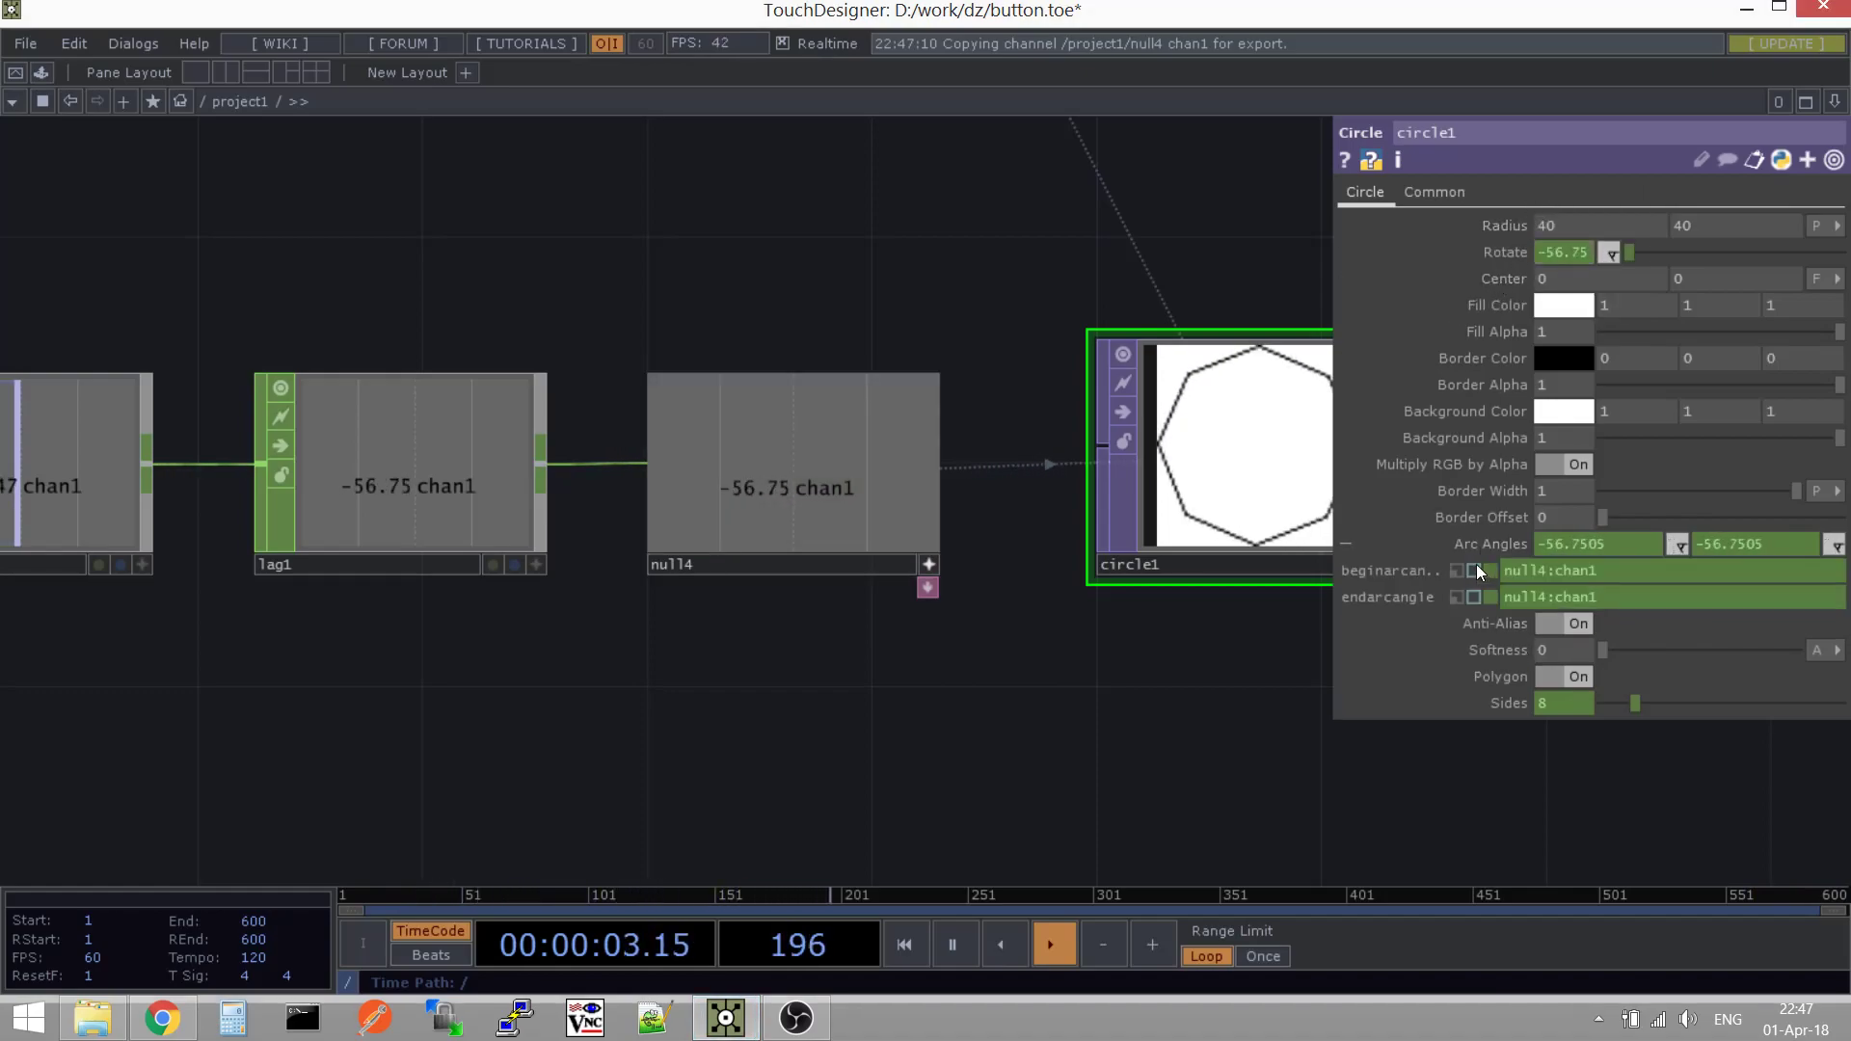
pyautogui.click(1456, 571)
pyautogui.click(1455, 594)
pyautogui.click(1456, 546)
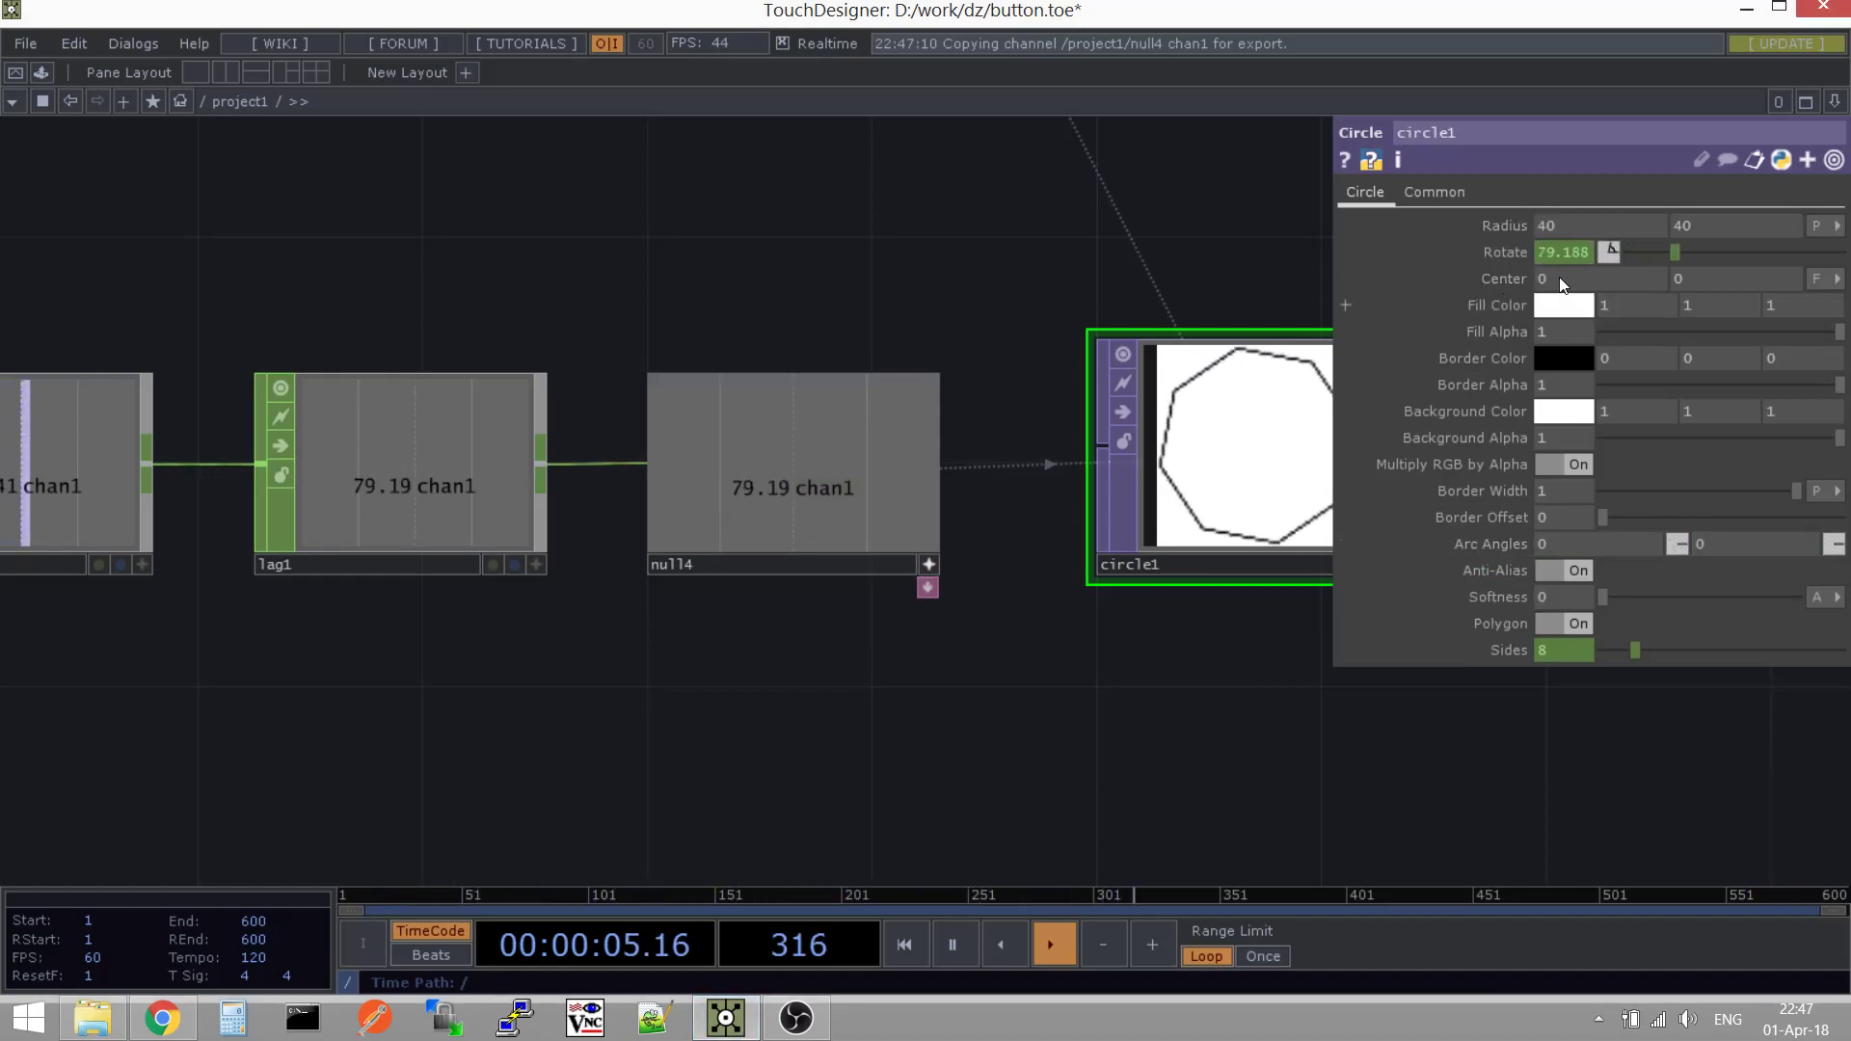
# Examine the rotating polygon in circle1 and the crop settings and mirrored outputs of crop1 and crop2
pyautogui.moveTo(1382, 687); pyautogui.dragTo(1183, 622)
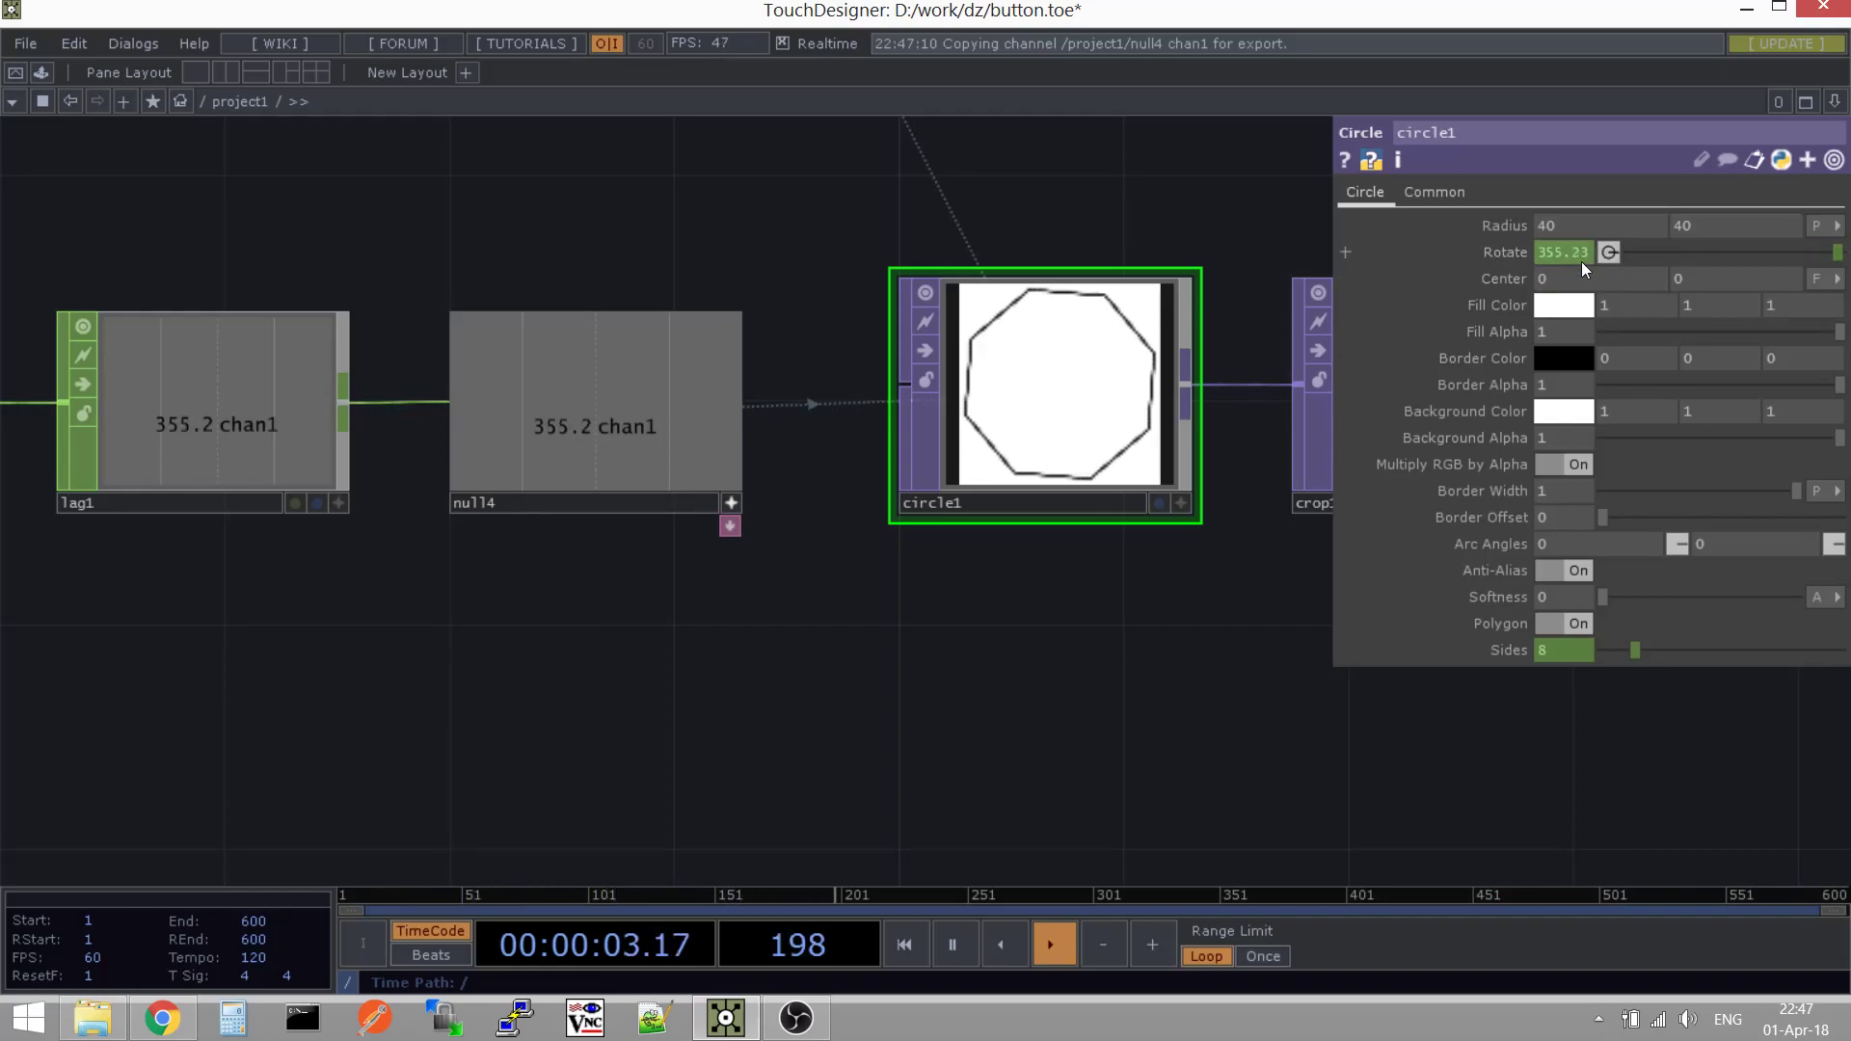
pyautogui.moveTo(1227, 665); pyautogui.dragTo(856, 673)
pyautogui.scroll(-3, 896, 649)
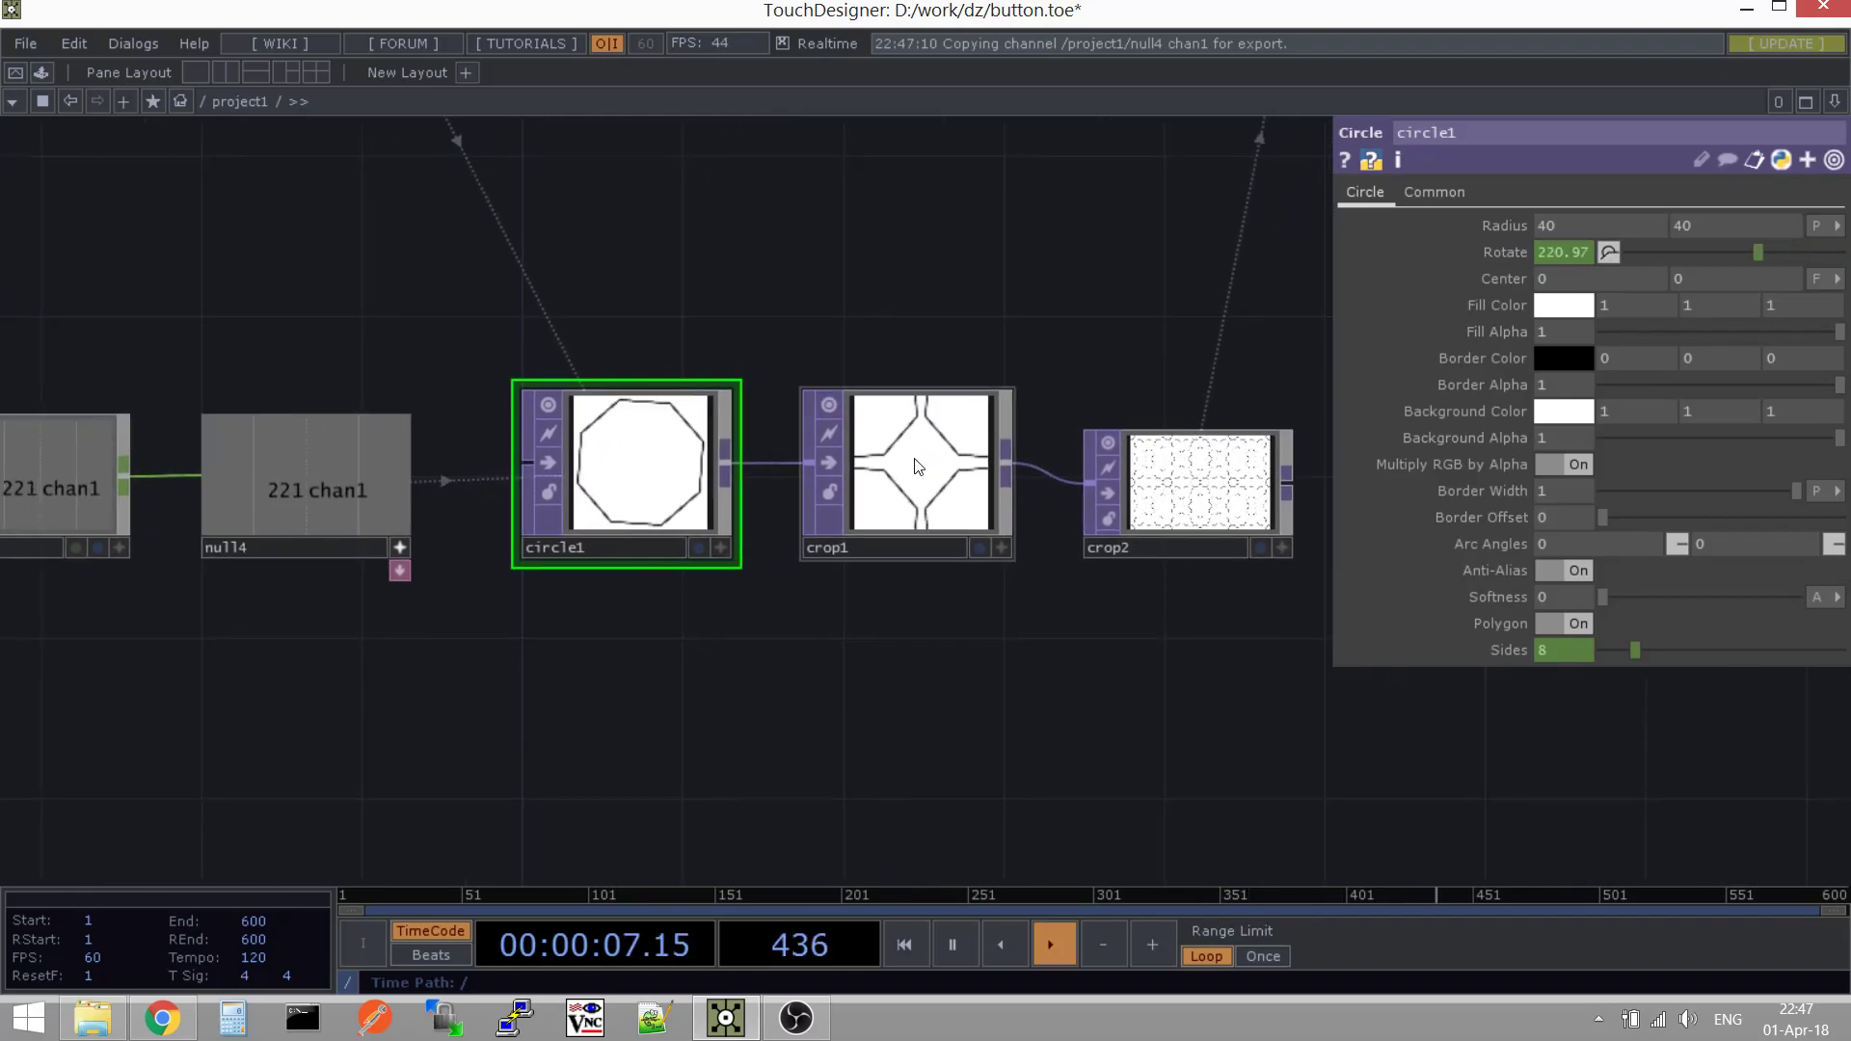
pyautogui.click(918, 466)
pyautogui.moveTo(1085, 645); pyautogui.dragTo(870, 656)
pyautogui.scroll(3, 889, 612)
pyautogui.click(880, 537)
pyautogui.scroll(5, 873, 535)
pyautogui.scroll(-5, 880, 535)
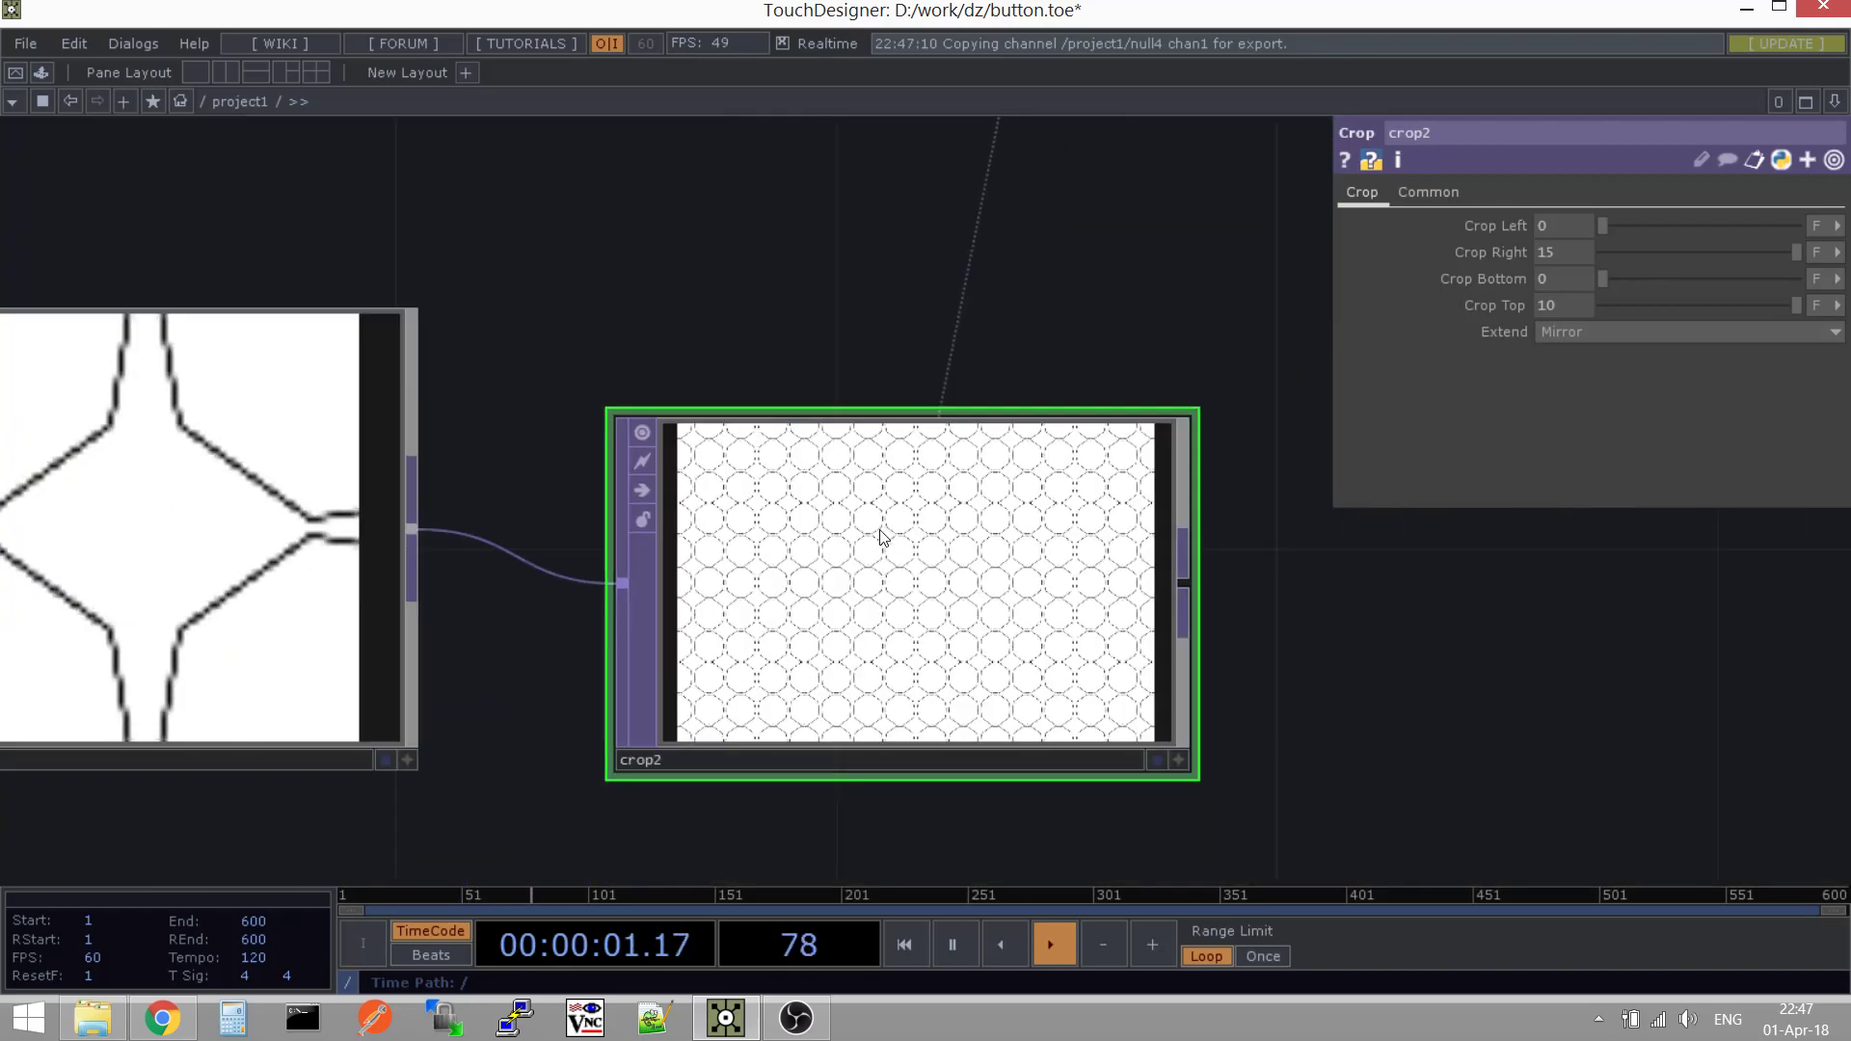
pyautogui.scroll(-3, 879, 636)
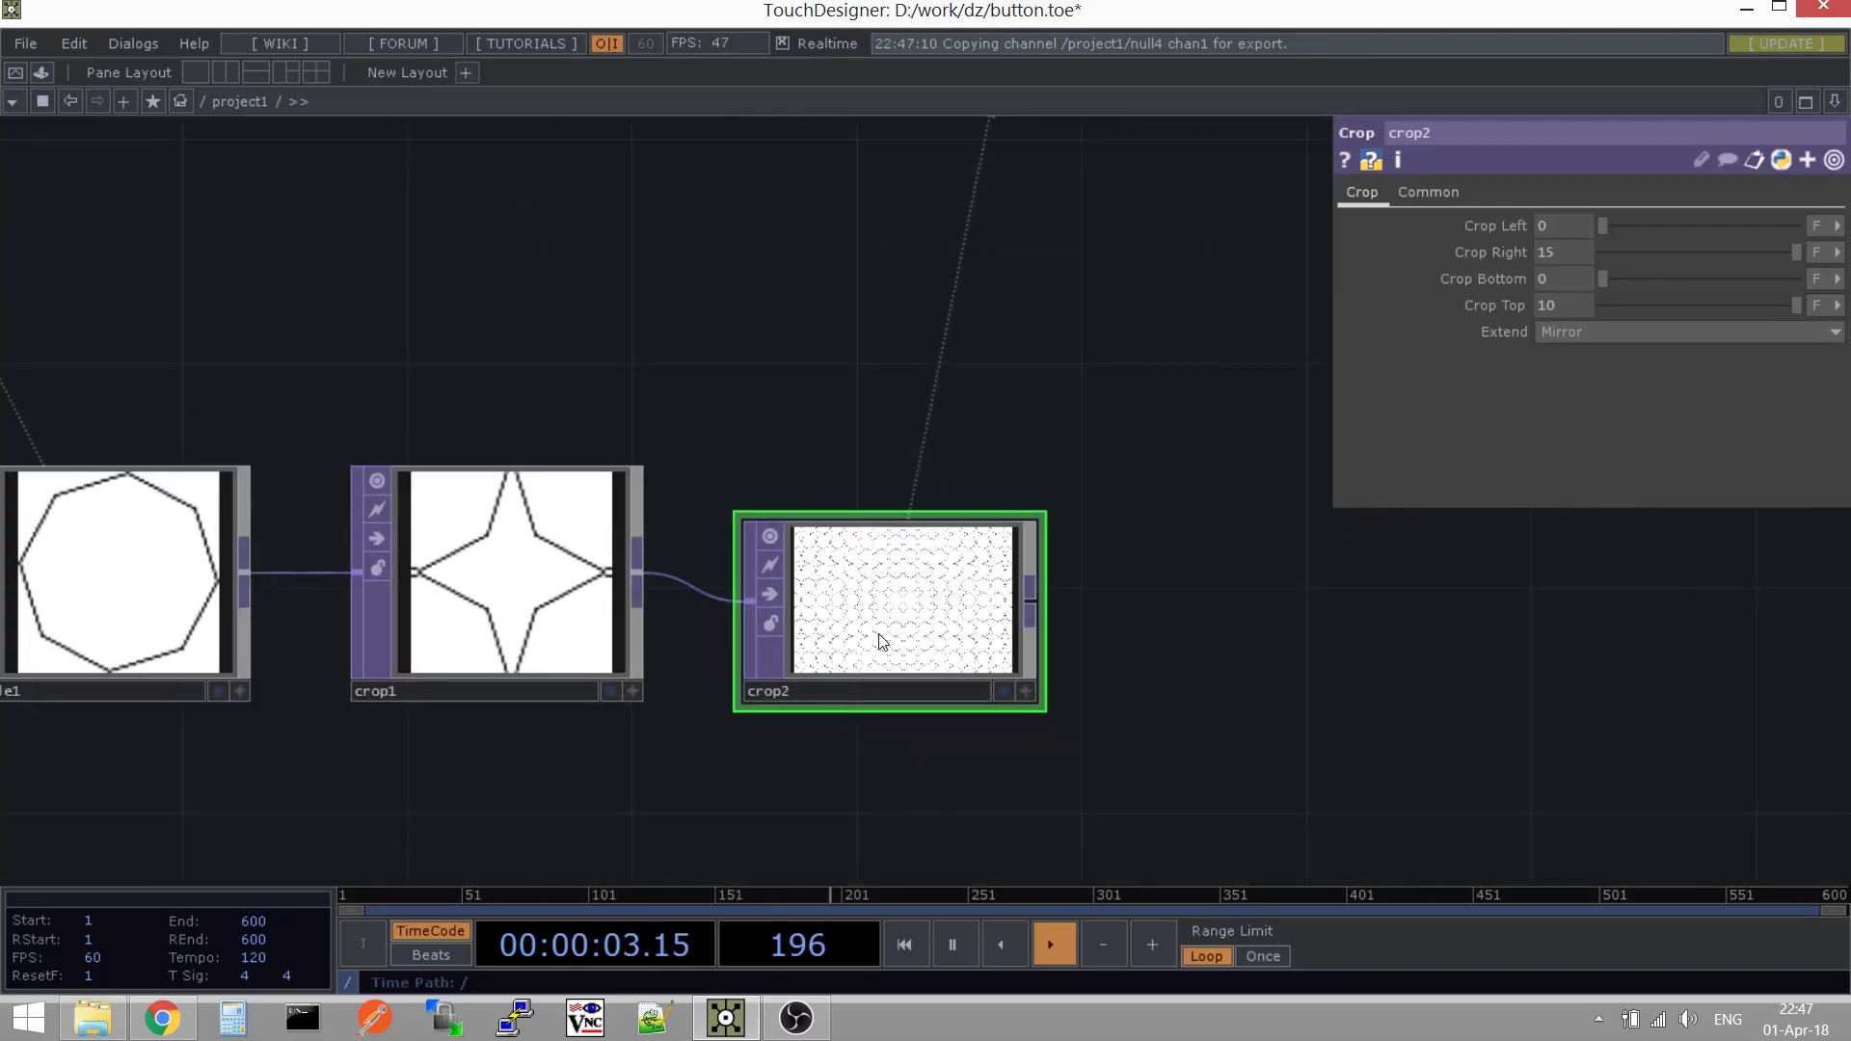
pyautogui.scroll(-2, 883, 651)
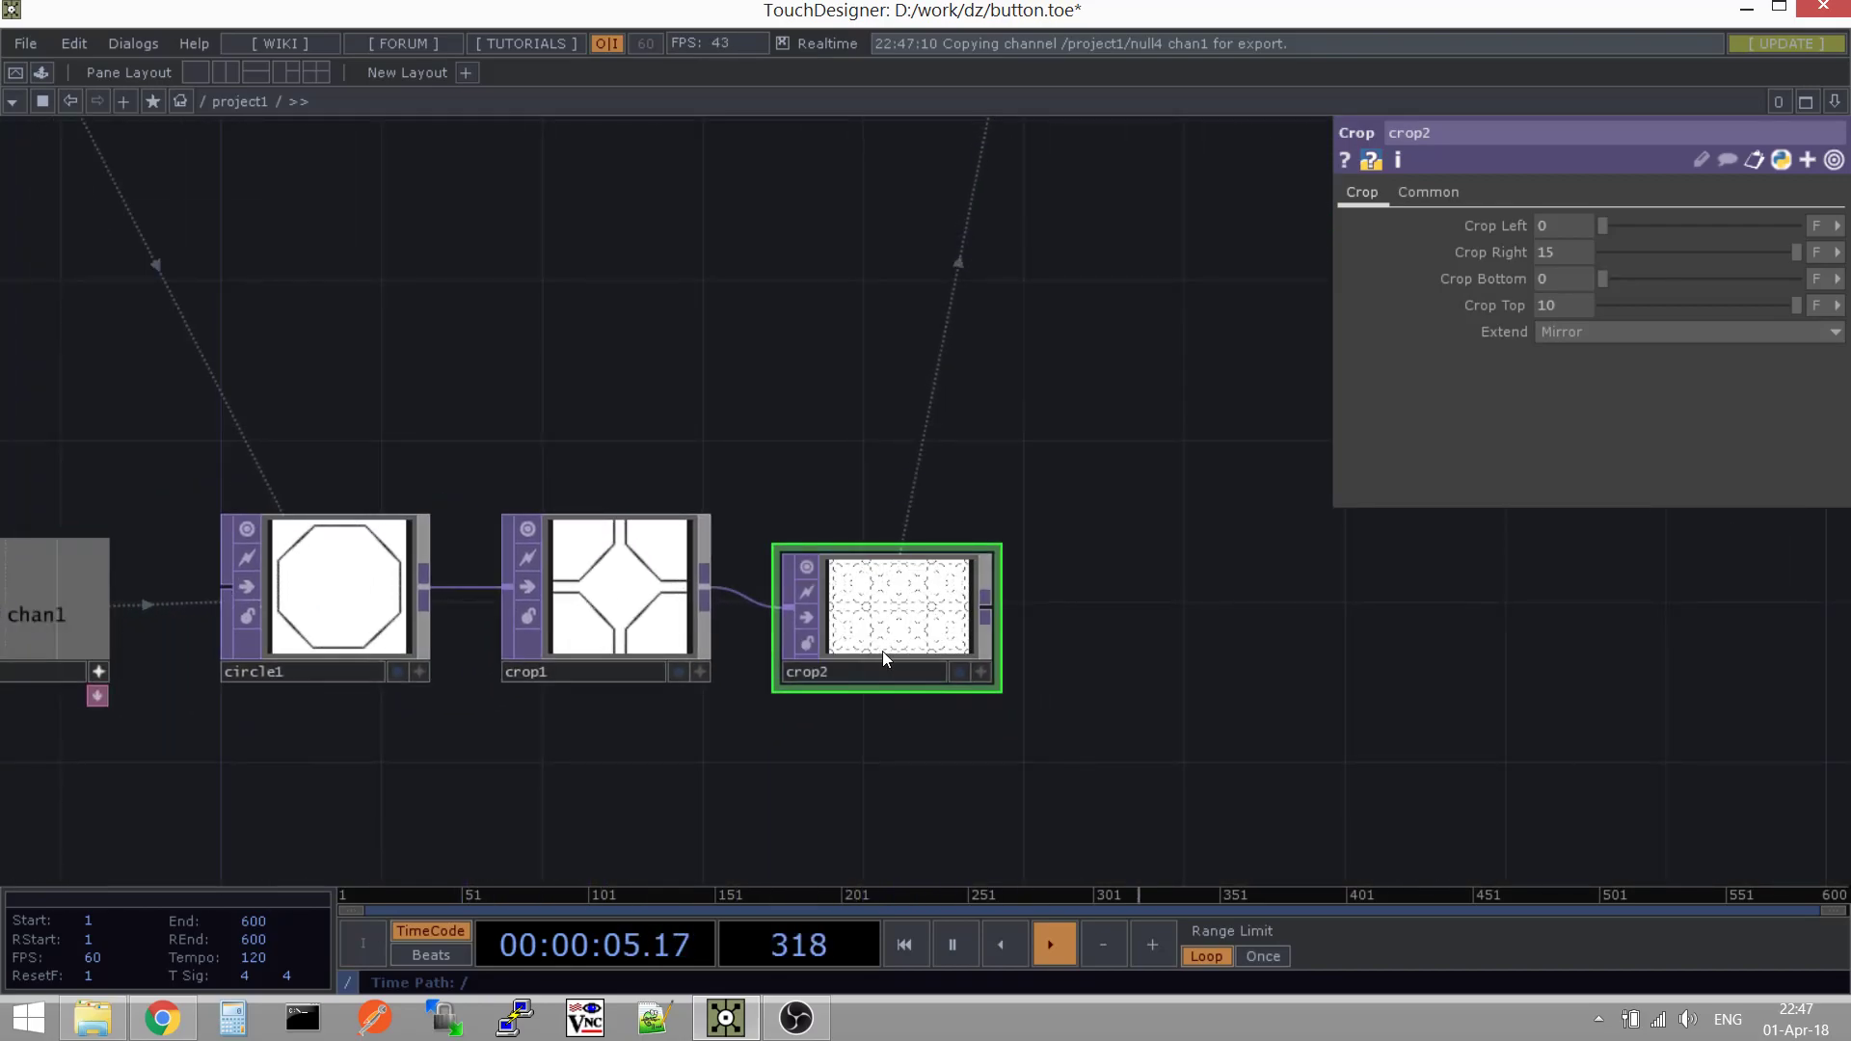
pyautogui.doubleClick(1539, 20)
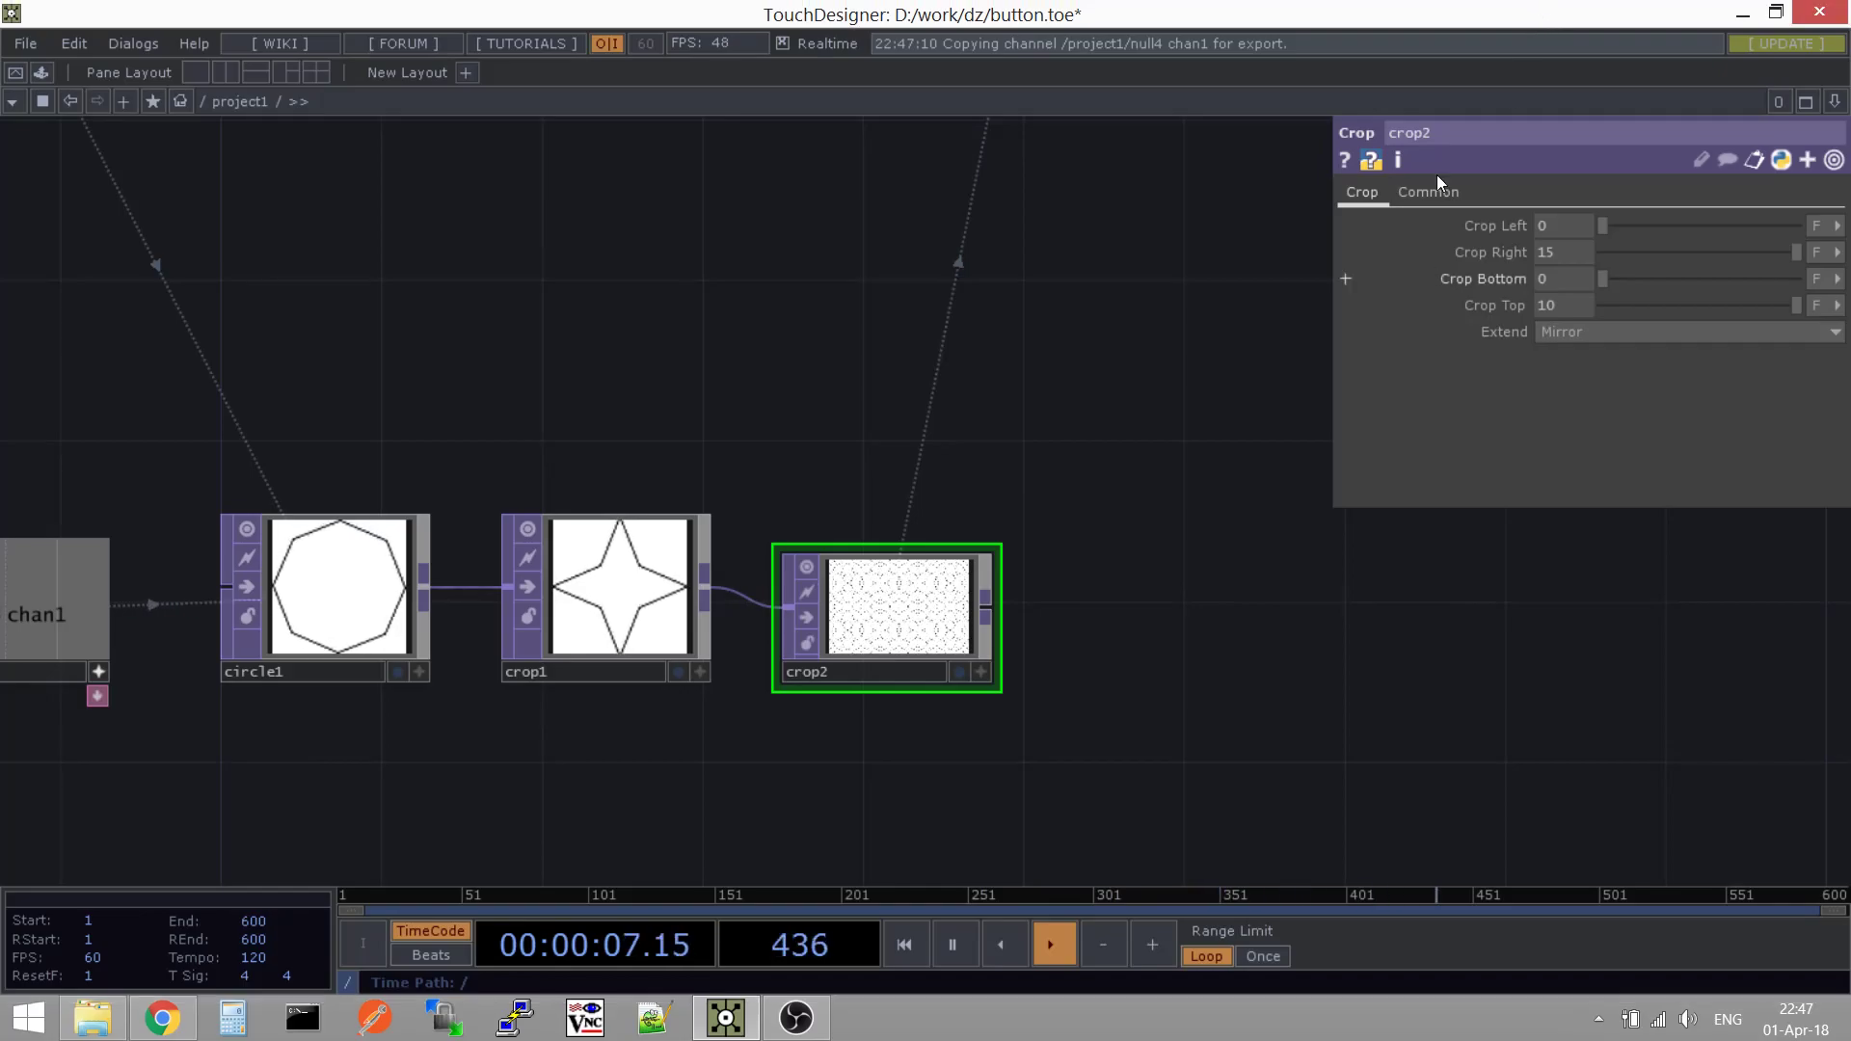
pyautogui.scroll(5, 777, 479)
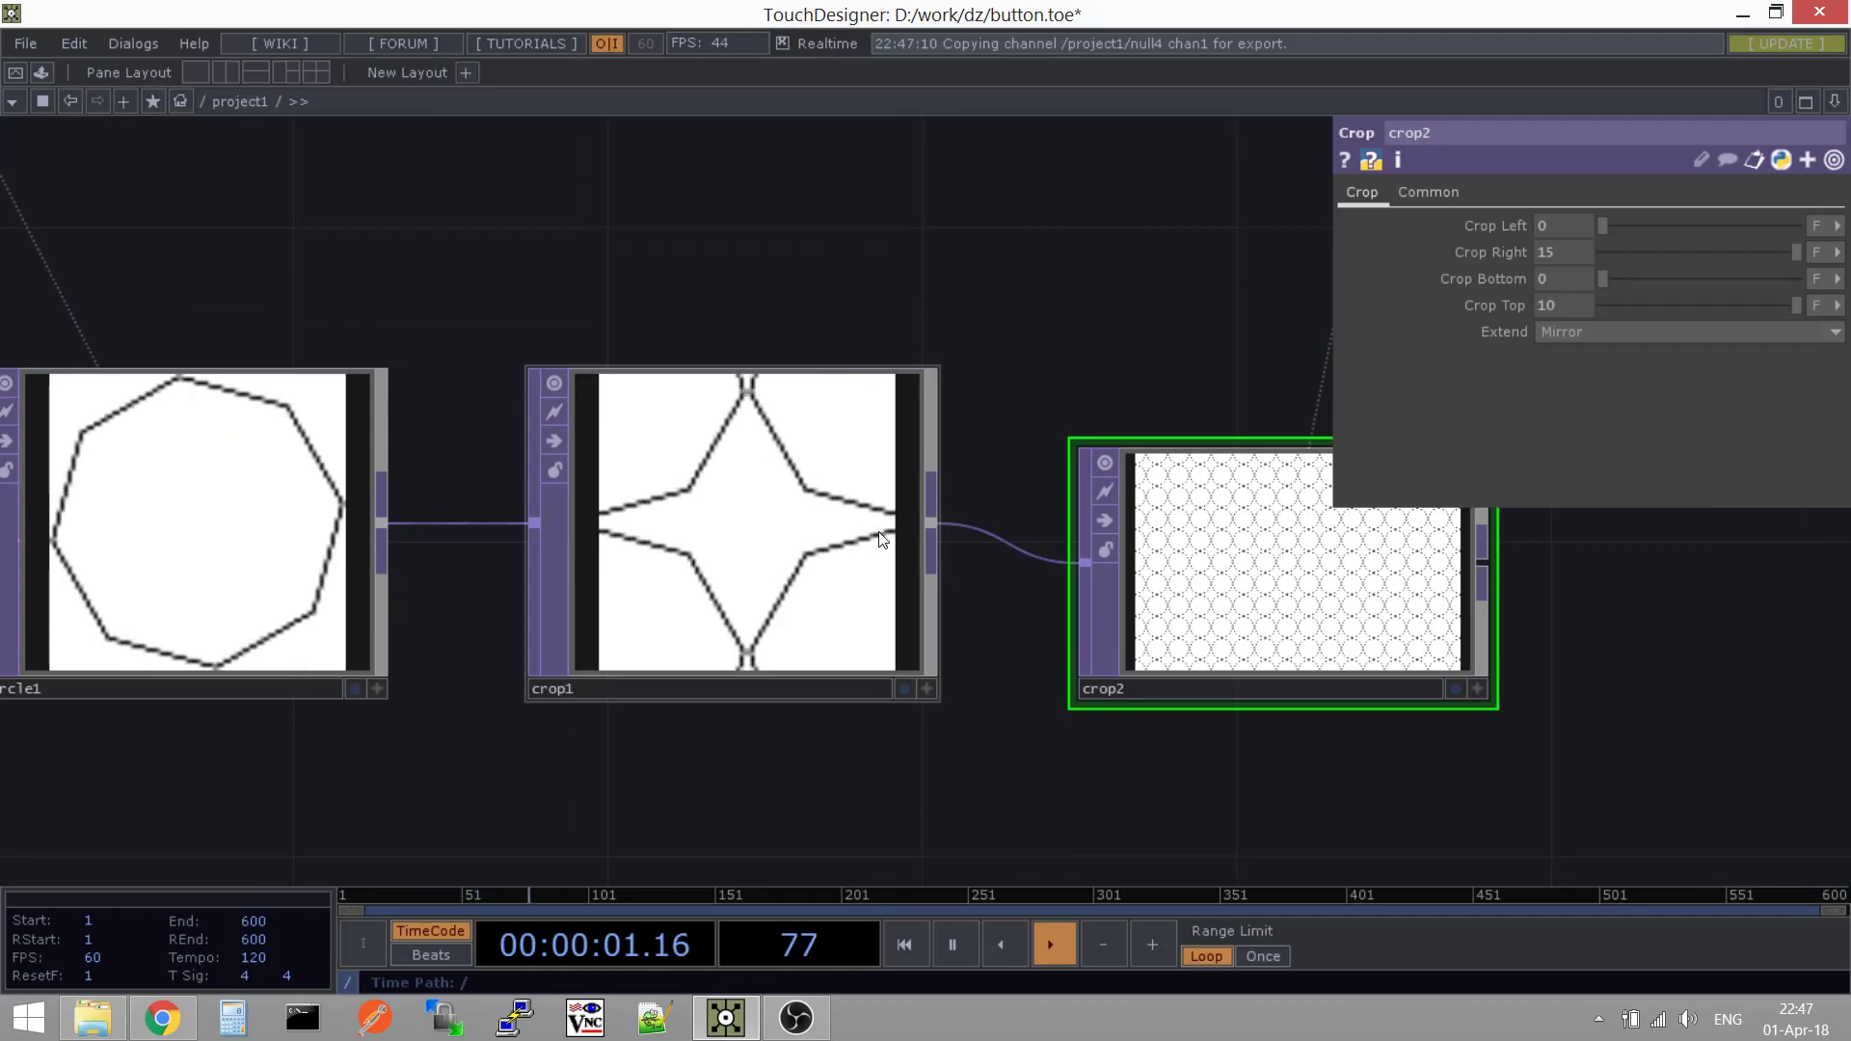
pyautogui.scroll(-5, 1292, 553)
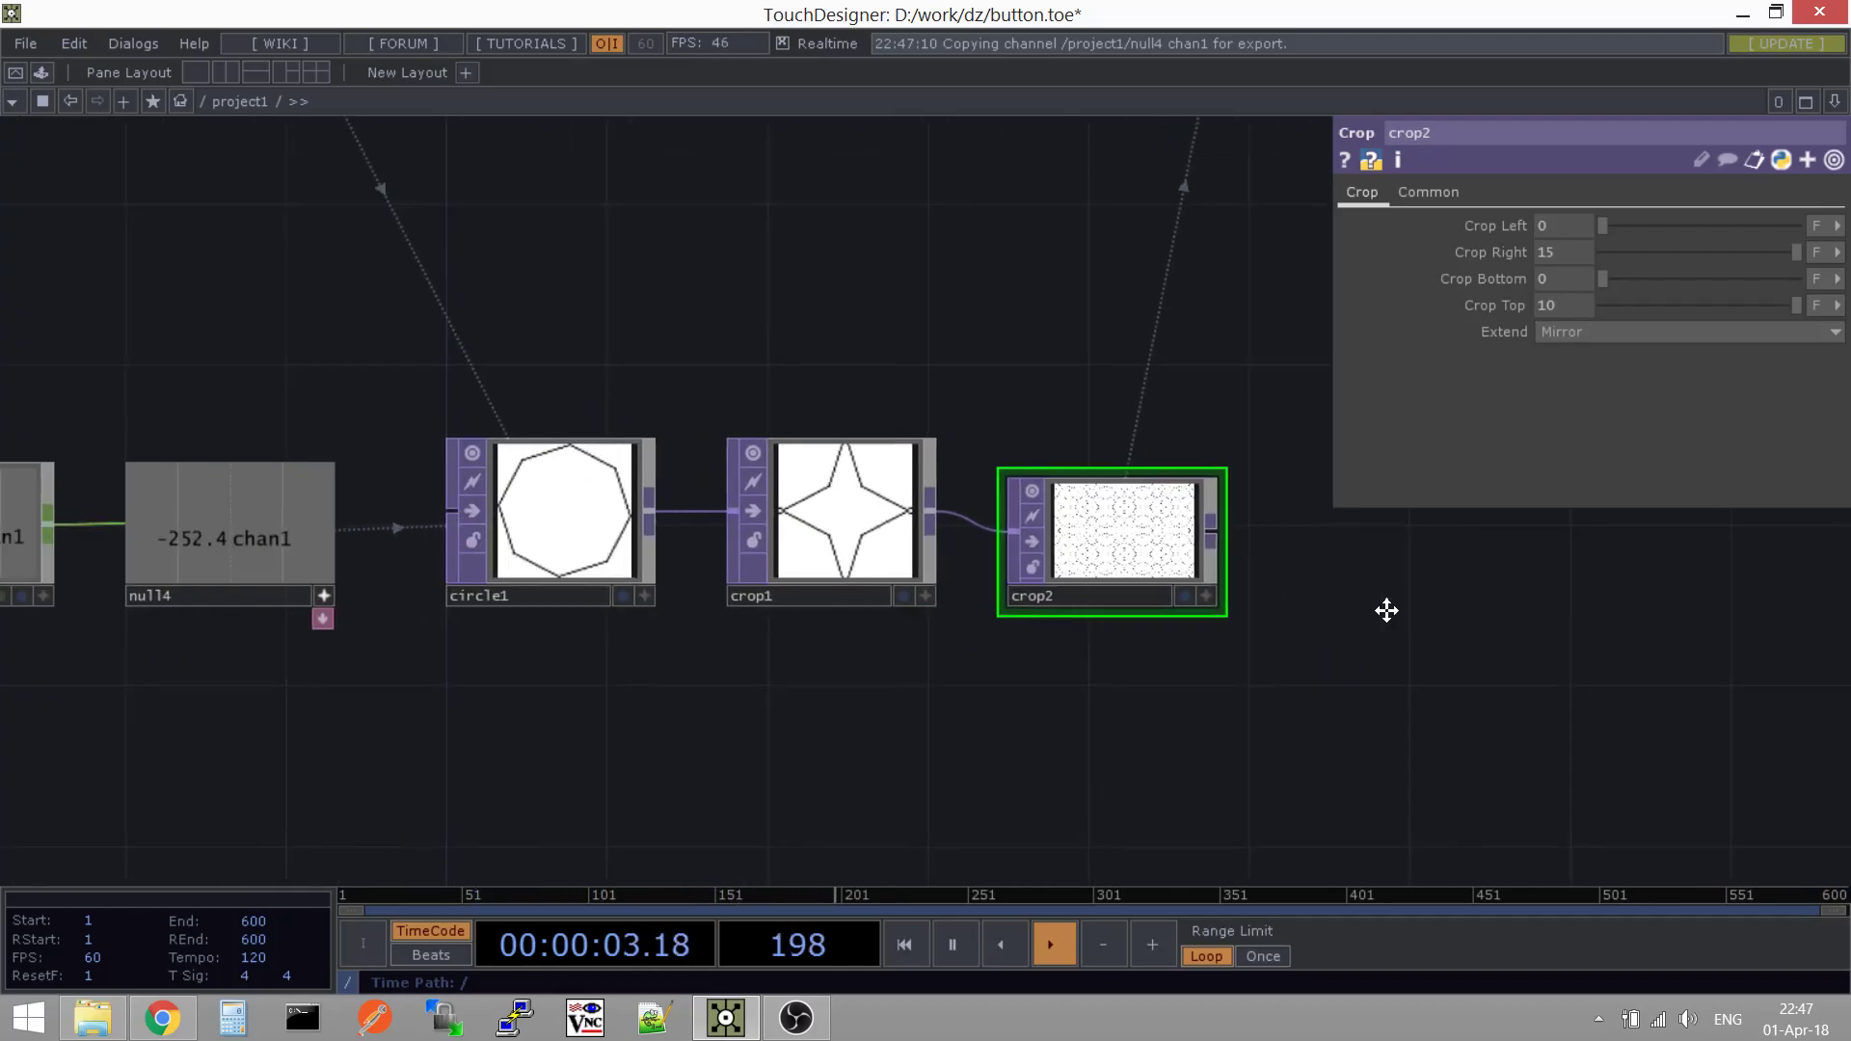
pyautogui.scroll(-3, 1002, 511)
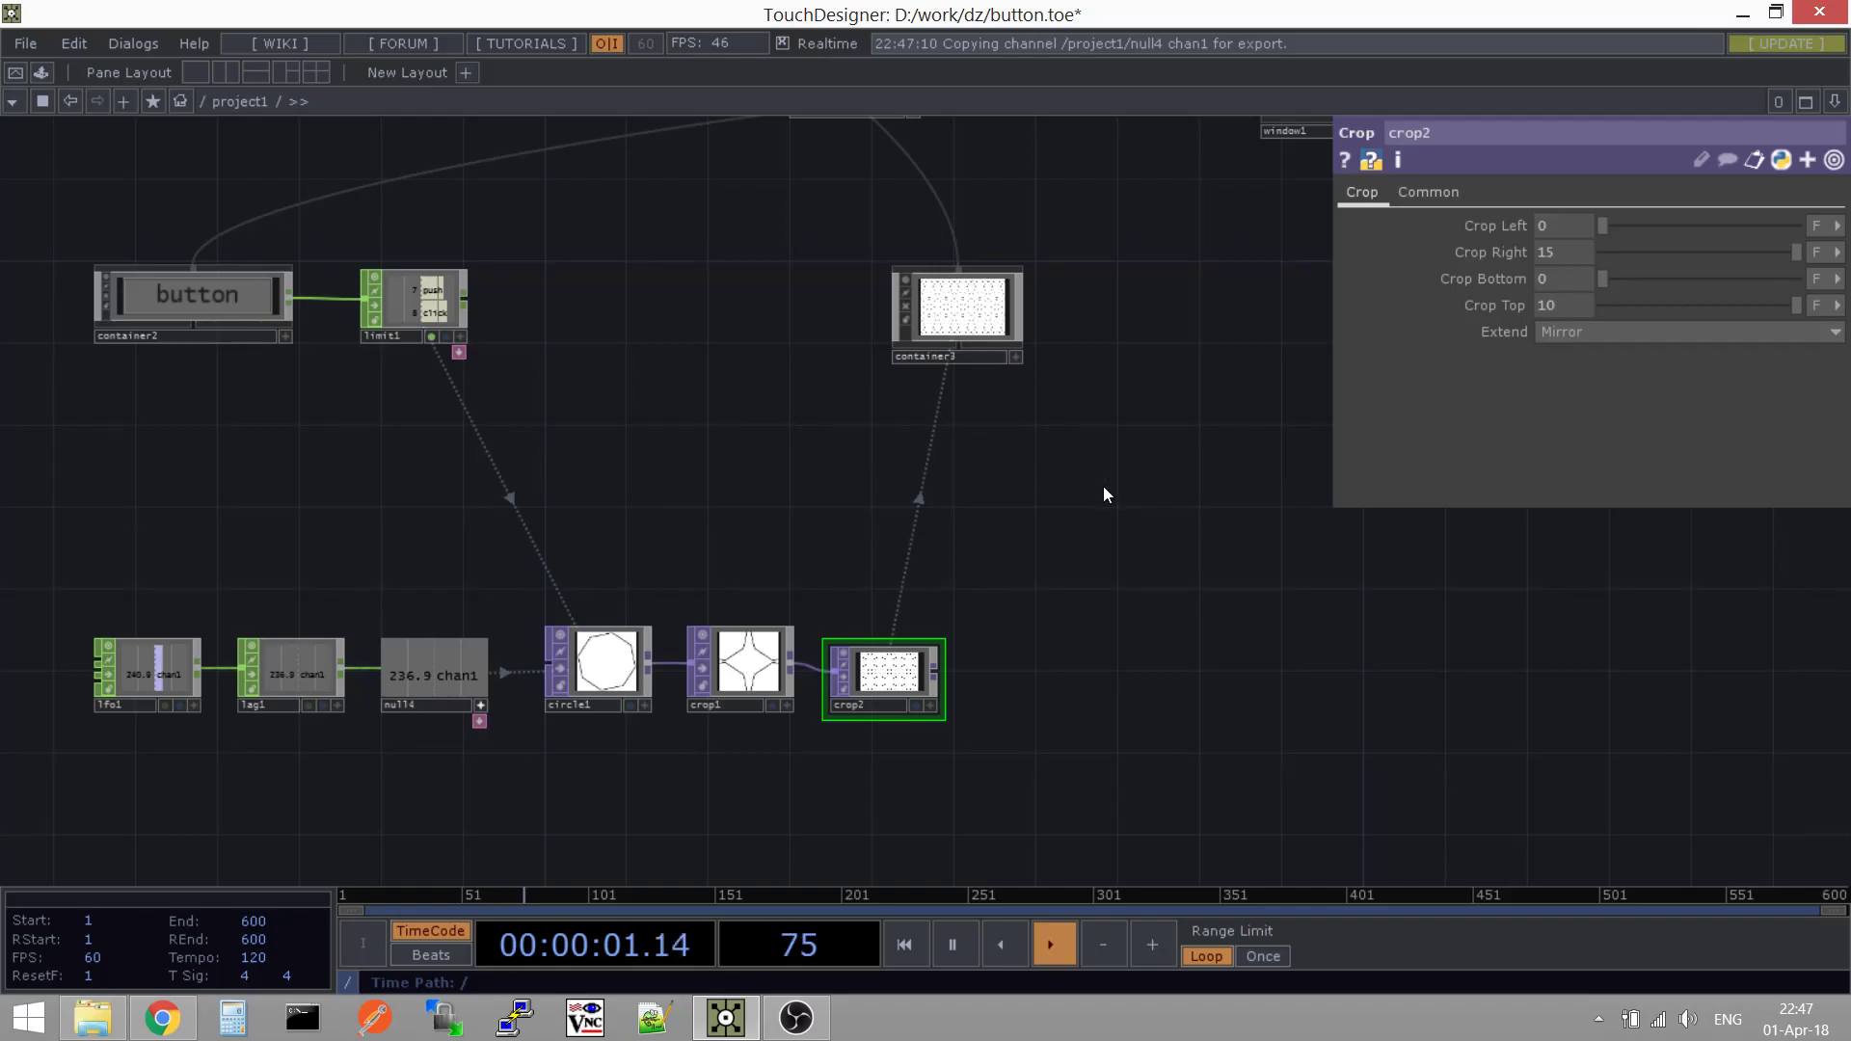
# Turn off the active viewer of null4
pyautogui.moveTo(934, 505); pyautogui.dragTo(953, 528)
pyautogui.moveTo(1076, 582); pyautogui.dragTo(1096, 516)
pyautogui.click(518, 664)
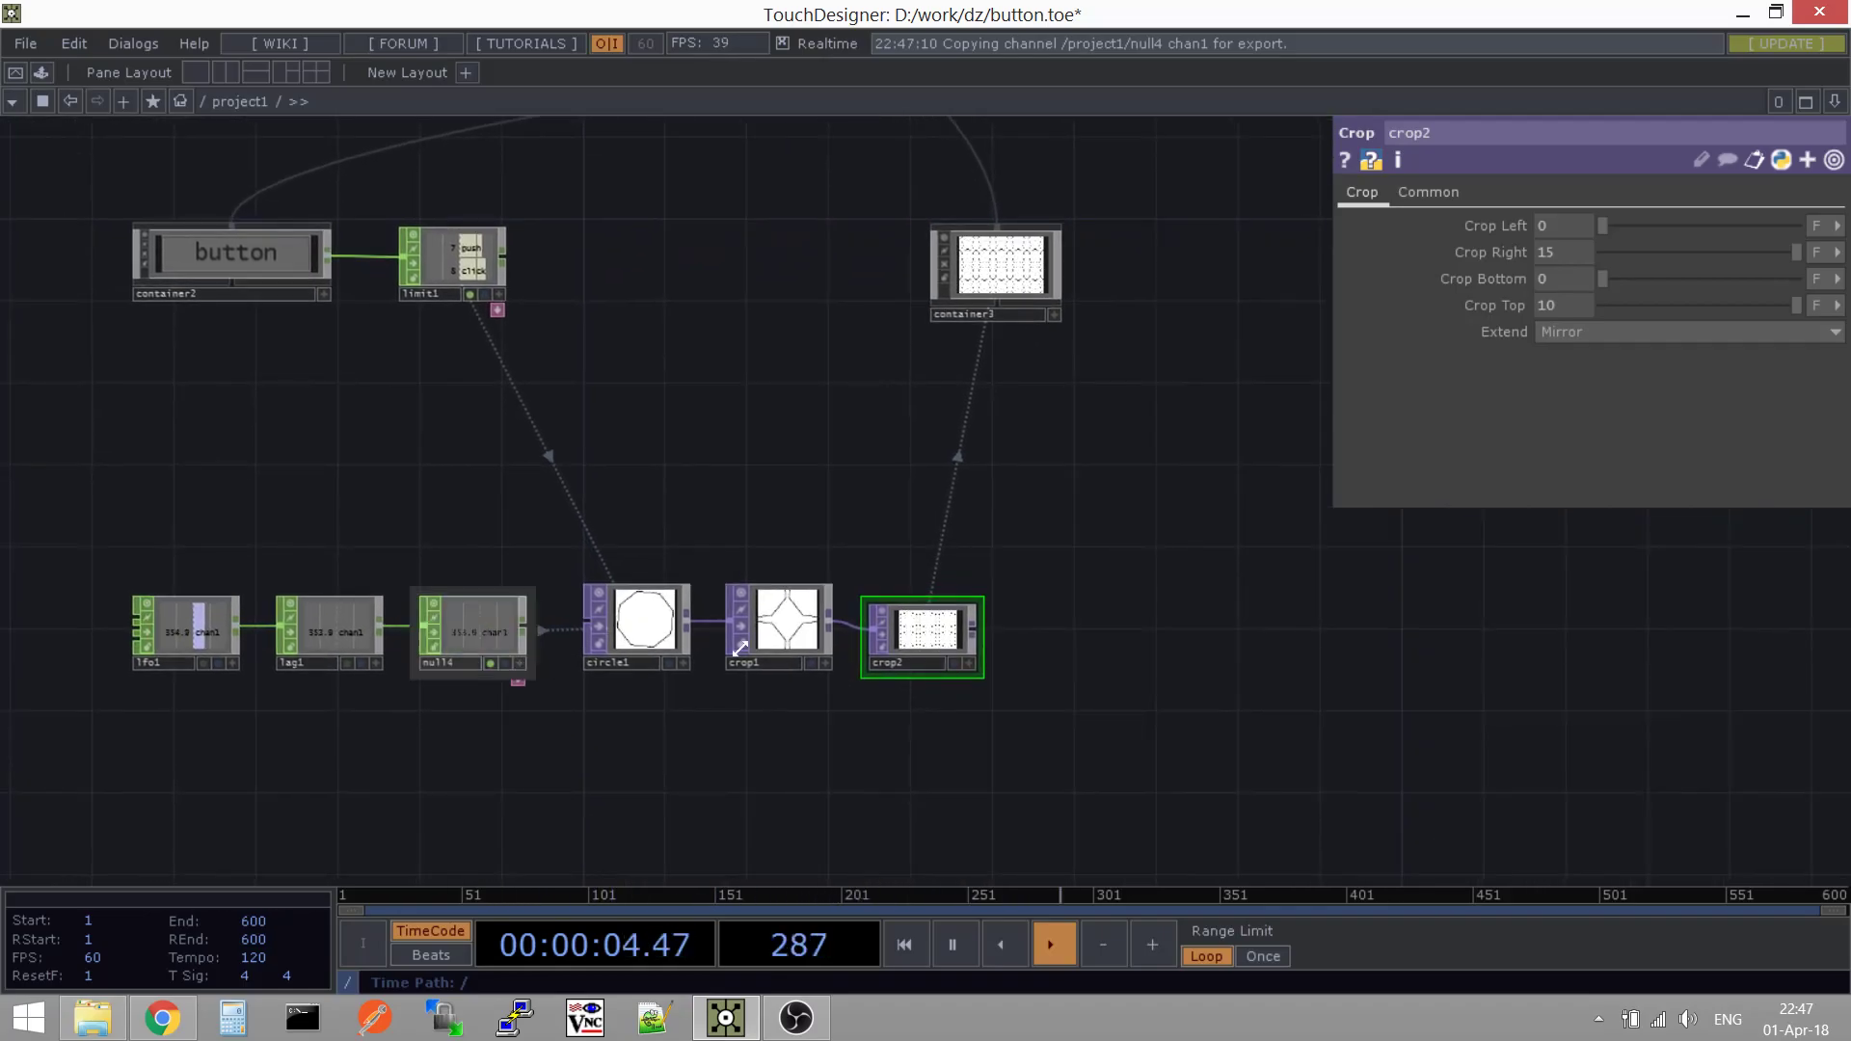
# Inspect crop2 and the Look settings of container3, checking which TOP supplies its background
pyautogui.scroll(3, 1023, 246)
pyautogui.click(1028, 268)
pyautogui.moveTo(884, 181); pyautogui.dragTo(880, 165)
pyautogui.scroll(-3, 880, 164)
pyautogui.moveTo(1012, 405); pyautogui.dragTo(938, 313)
pyautogui.scroll(3, 771, 424)
pyautogui.click(824, 586)
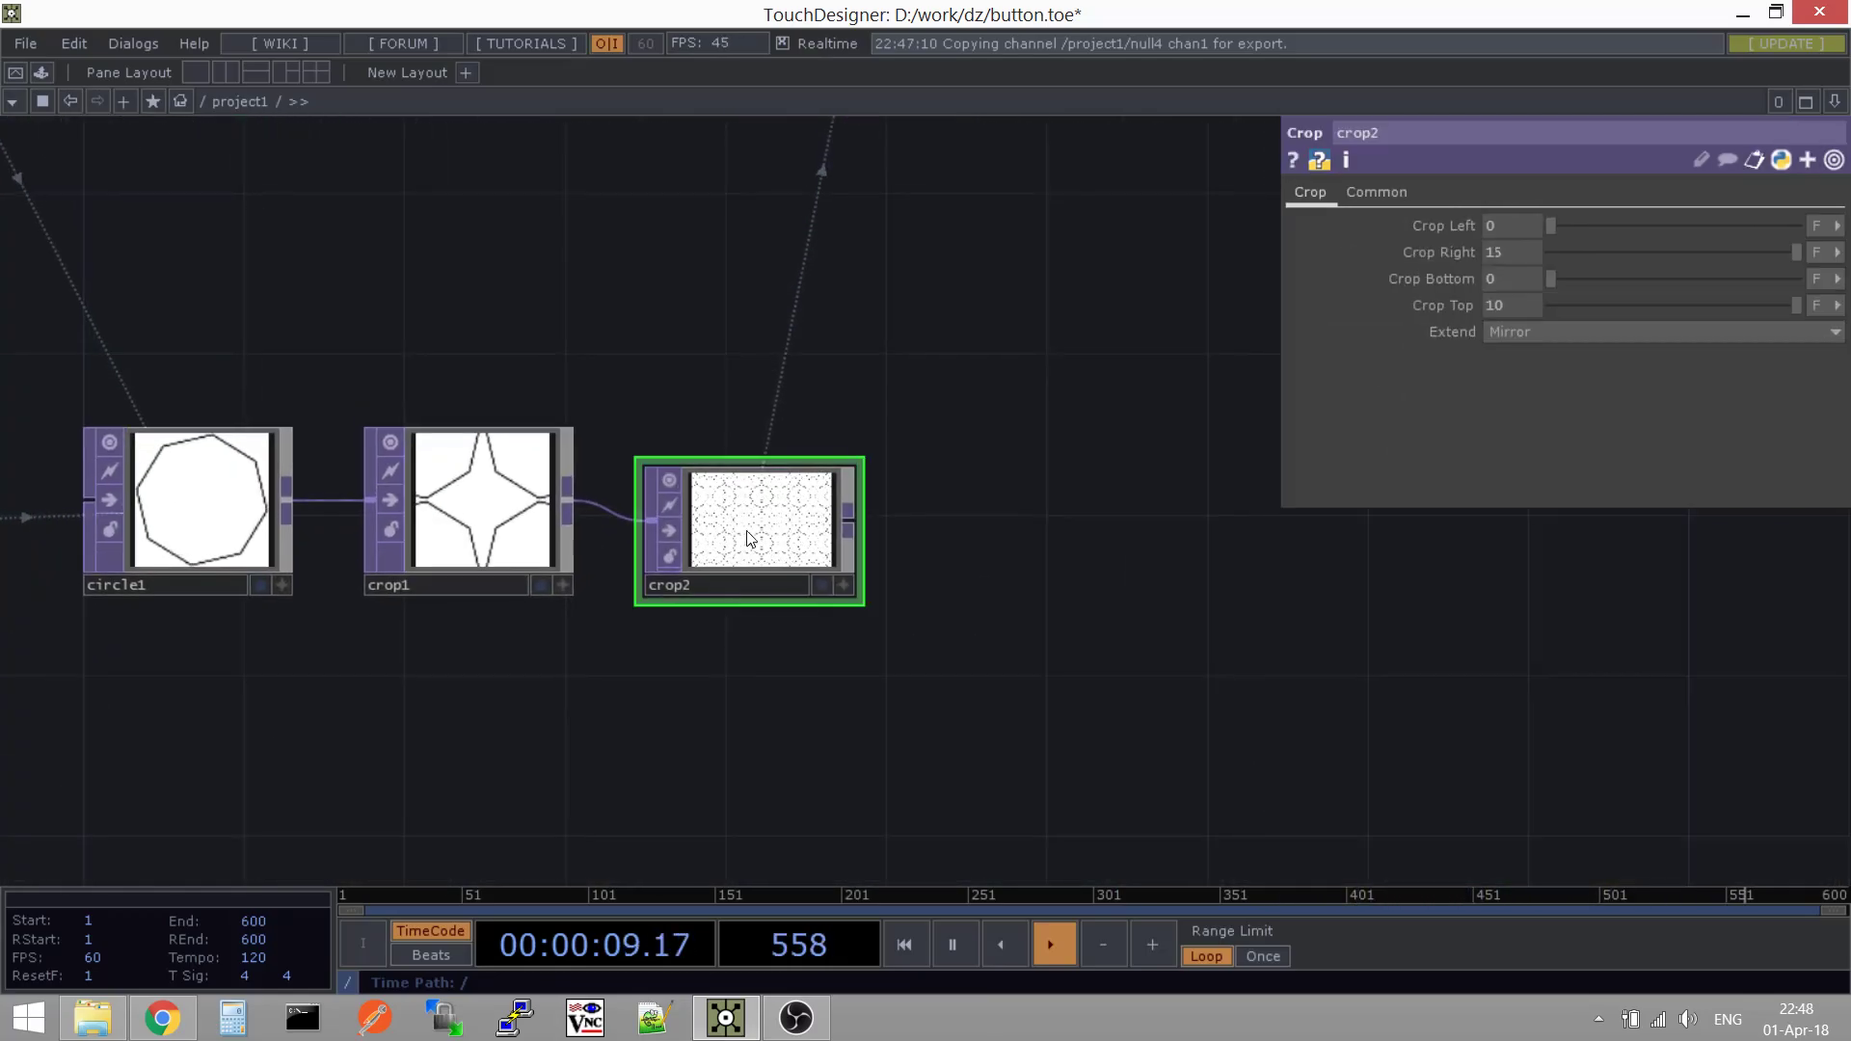
pyautogui.moveTo(965, 127); pyautogui.dragTo(810, 298)
pyautogui.moveTo(842, 380); pyautogui.dragTo(840, 689)
pyautogui.click(772, 368)
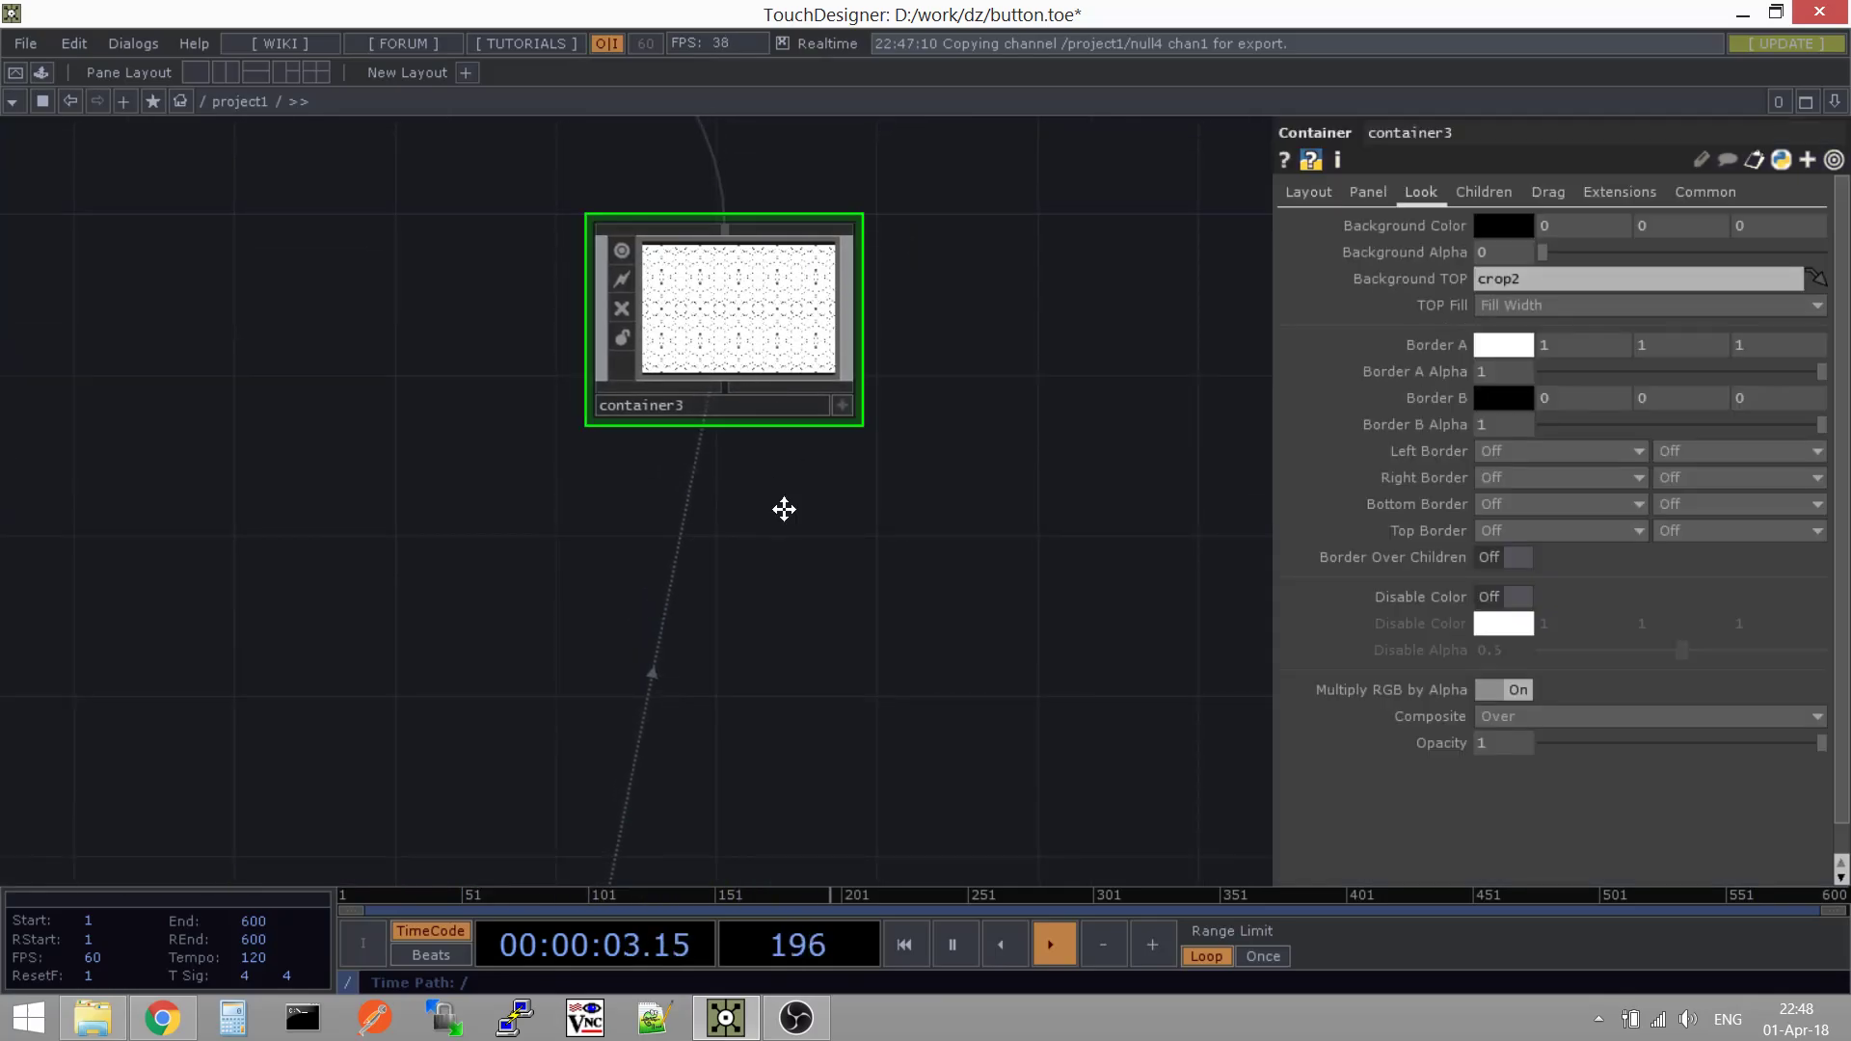
# Follow the link from container3 back to crop2 and examine its tiled polygon pattern up close
pyautogui.moveTo(785, 545); pyautogui.dragTo(767, 433)
pyautogui.scroll(-3, 766, 437)
pyautogui.moveTo(777, 547); pyautogui.dragTo(784, 498)
pyautogui.moveTo(788, 426); pyautogui.dragTo(789, 367)
pyautogui.moveTo(874, 473); pyautogui.dragTo(875, 589)
pyautogui.moveTo(867, 716); pyautogui.dragTo(898, 611)
pyautogui.scroll(3, 922, 672)
pyautogui.moveTo(698, 691); pyautogui.dragTo(806, 562)
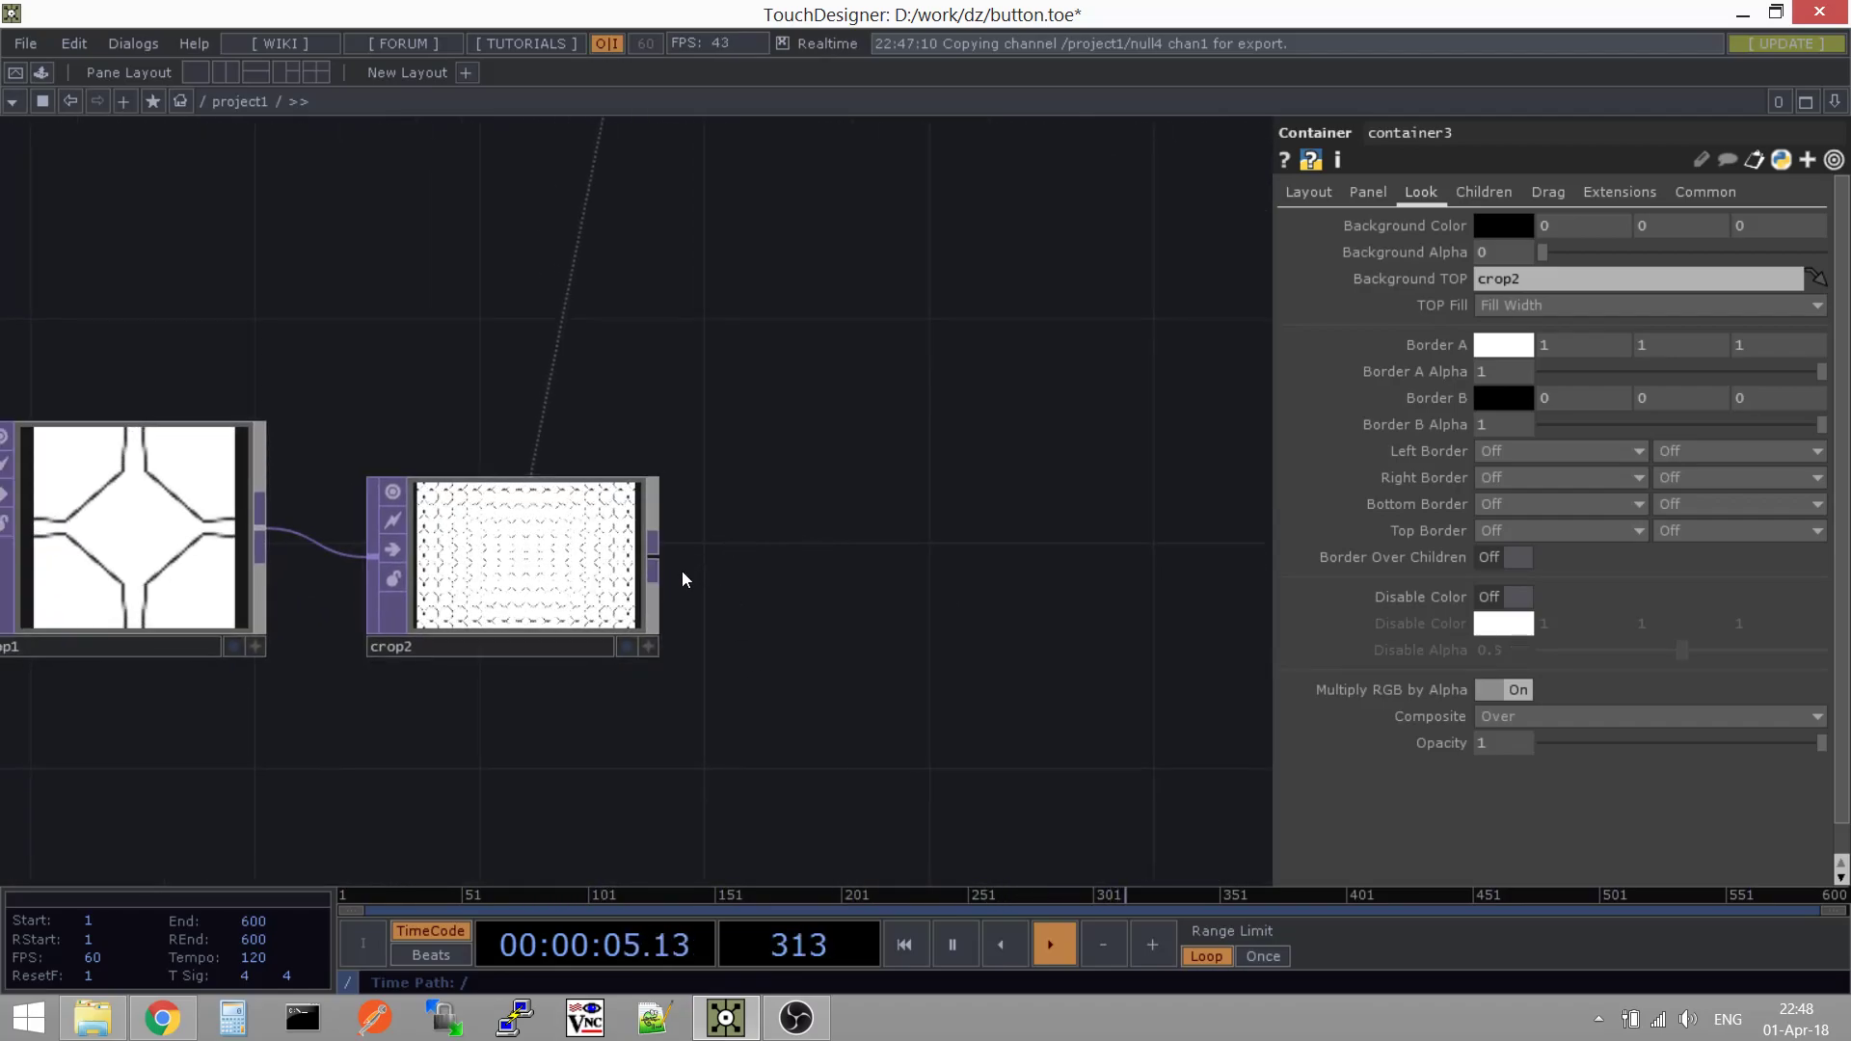
pyautogui.scroll(4, 516, 568)
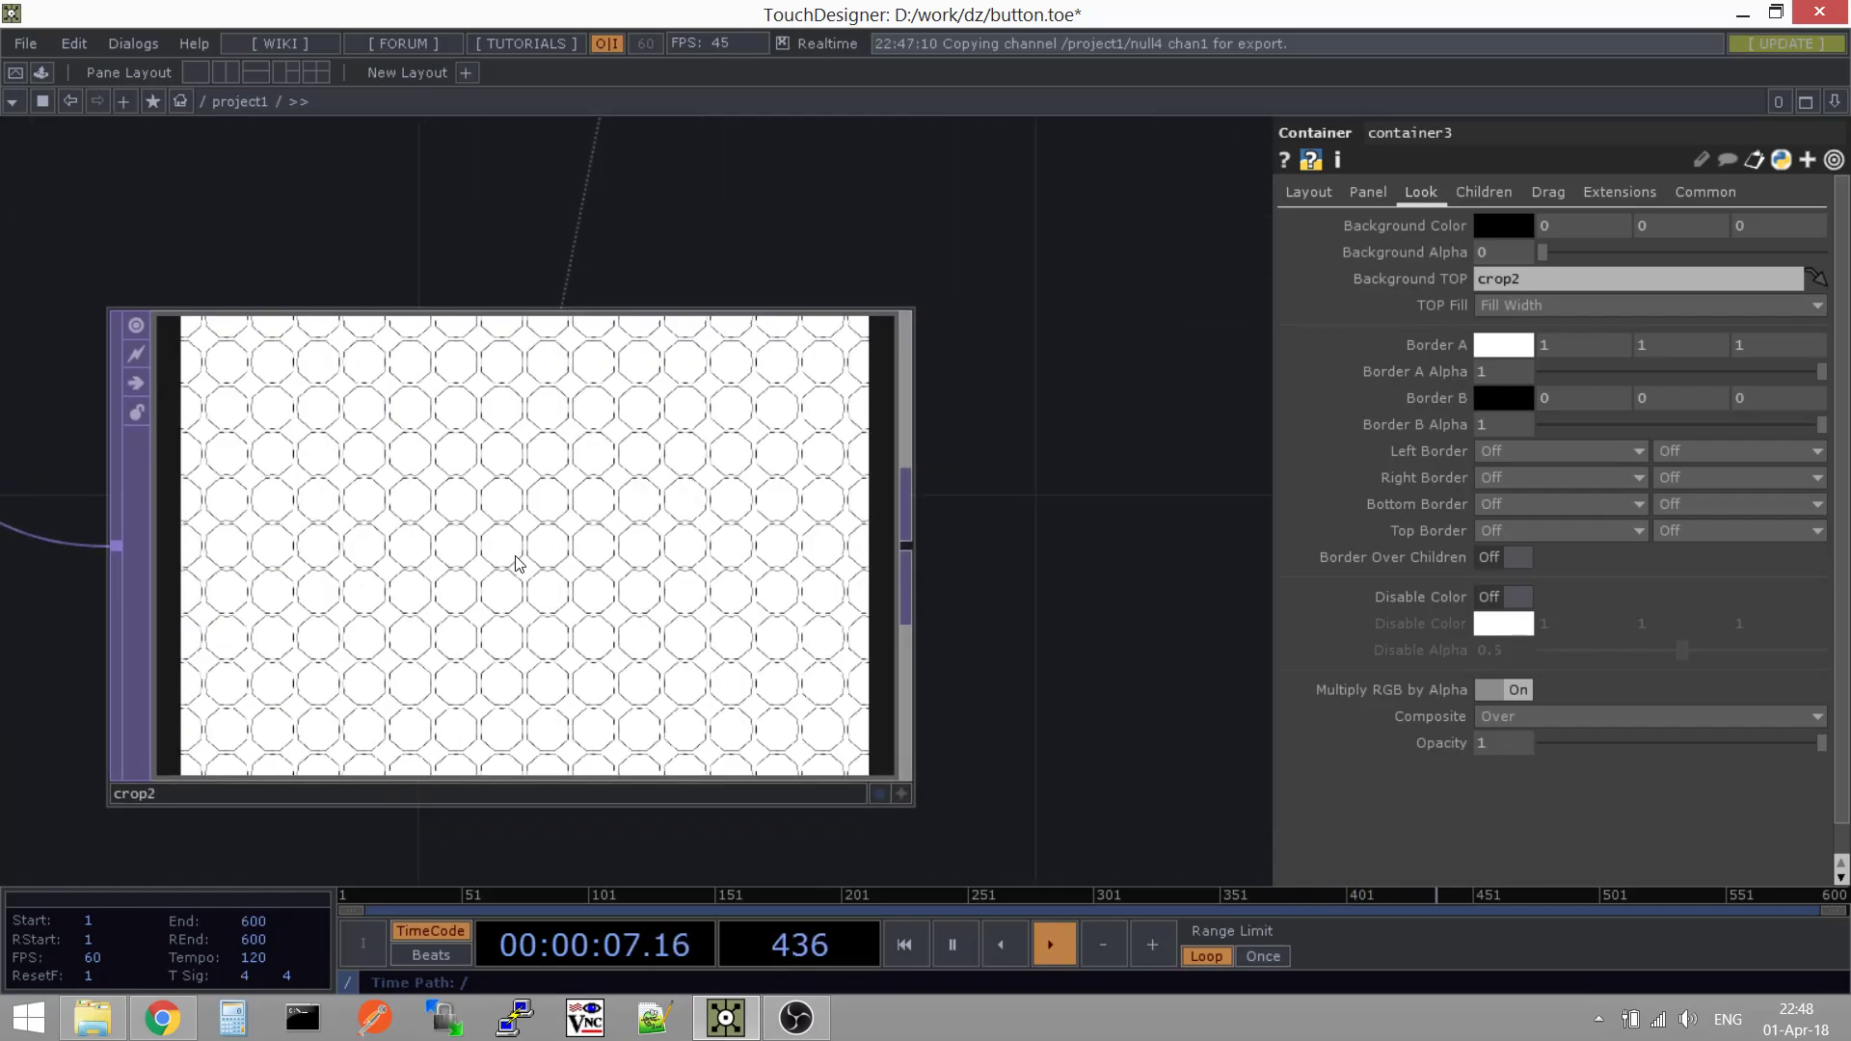
pyautogui.scroll(3, 627, 491)
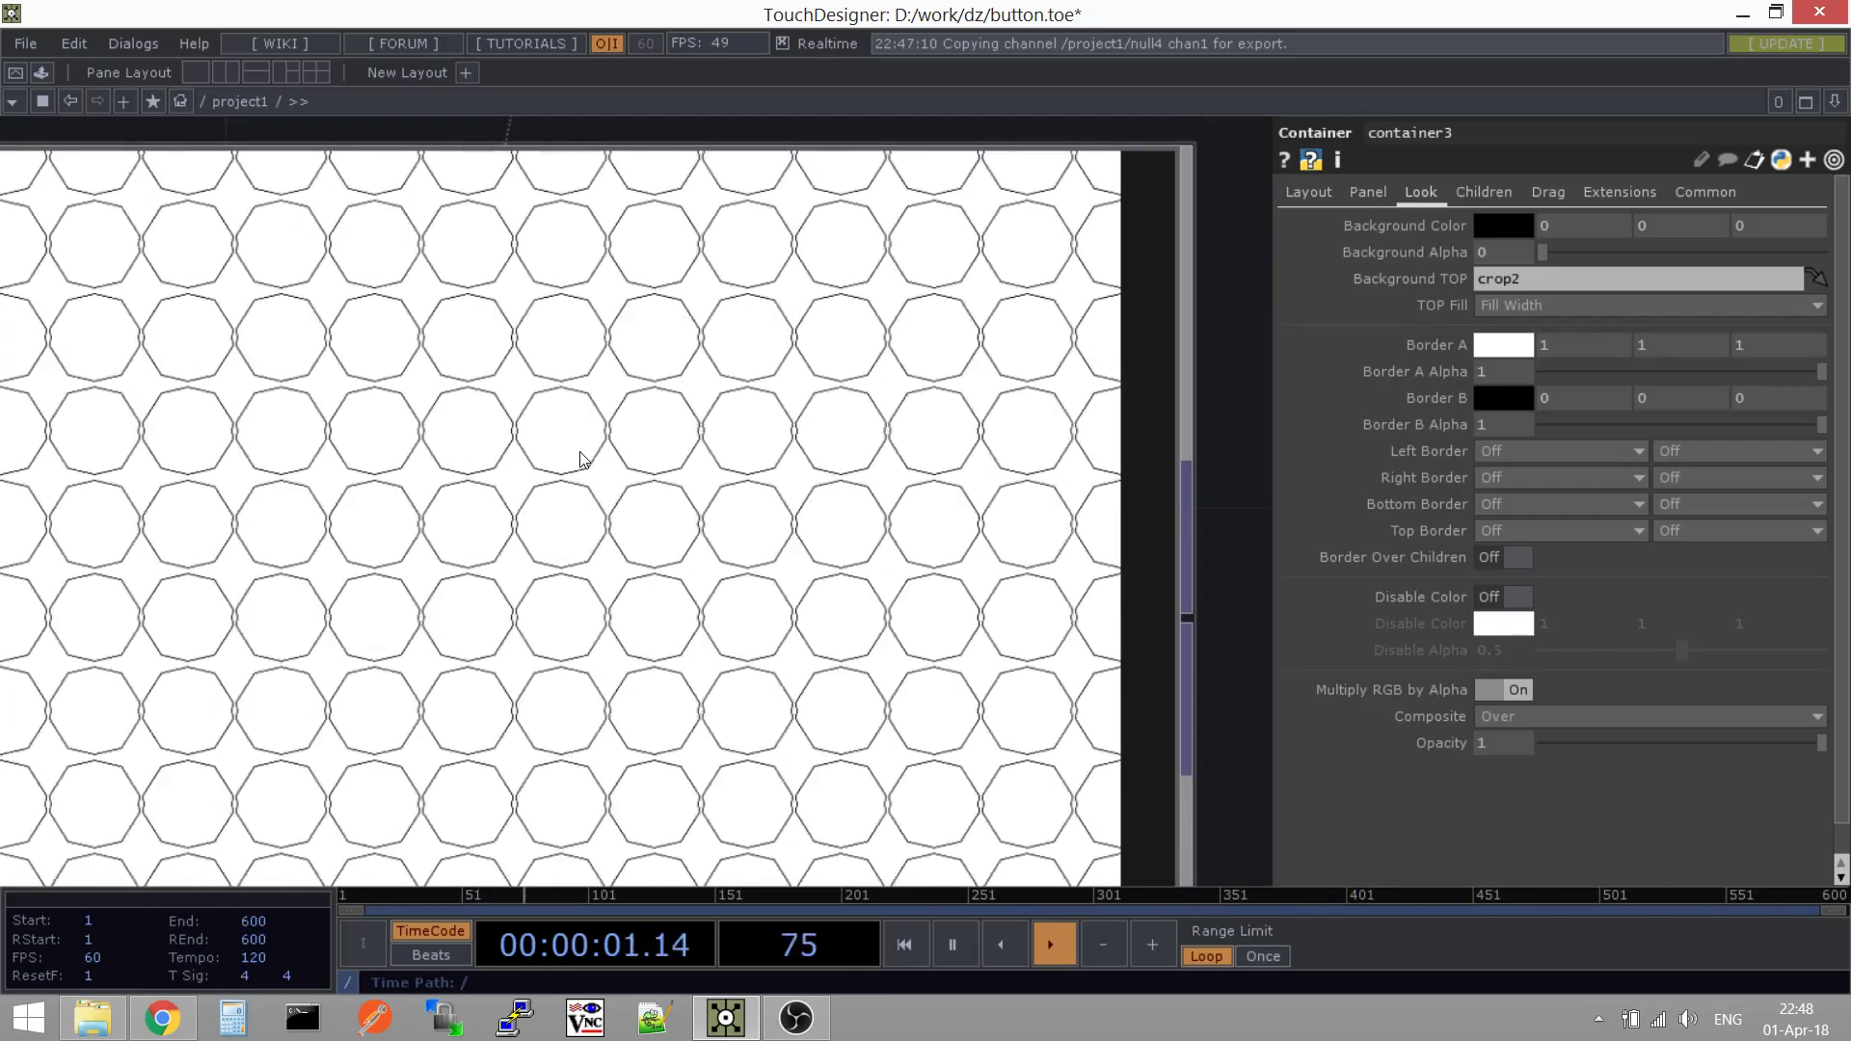
pyautogui.scroll(-3, 843, 598)
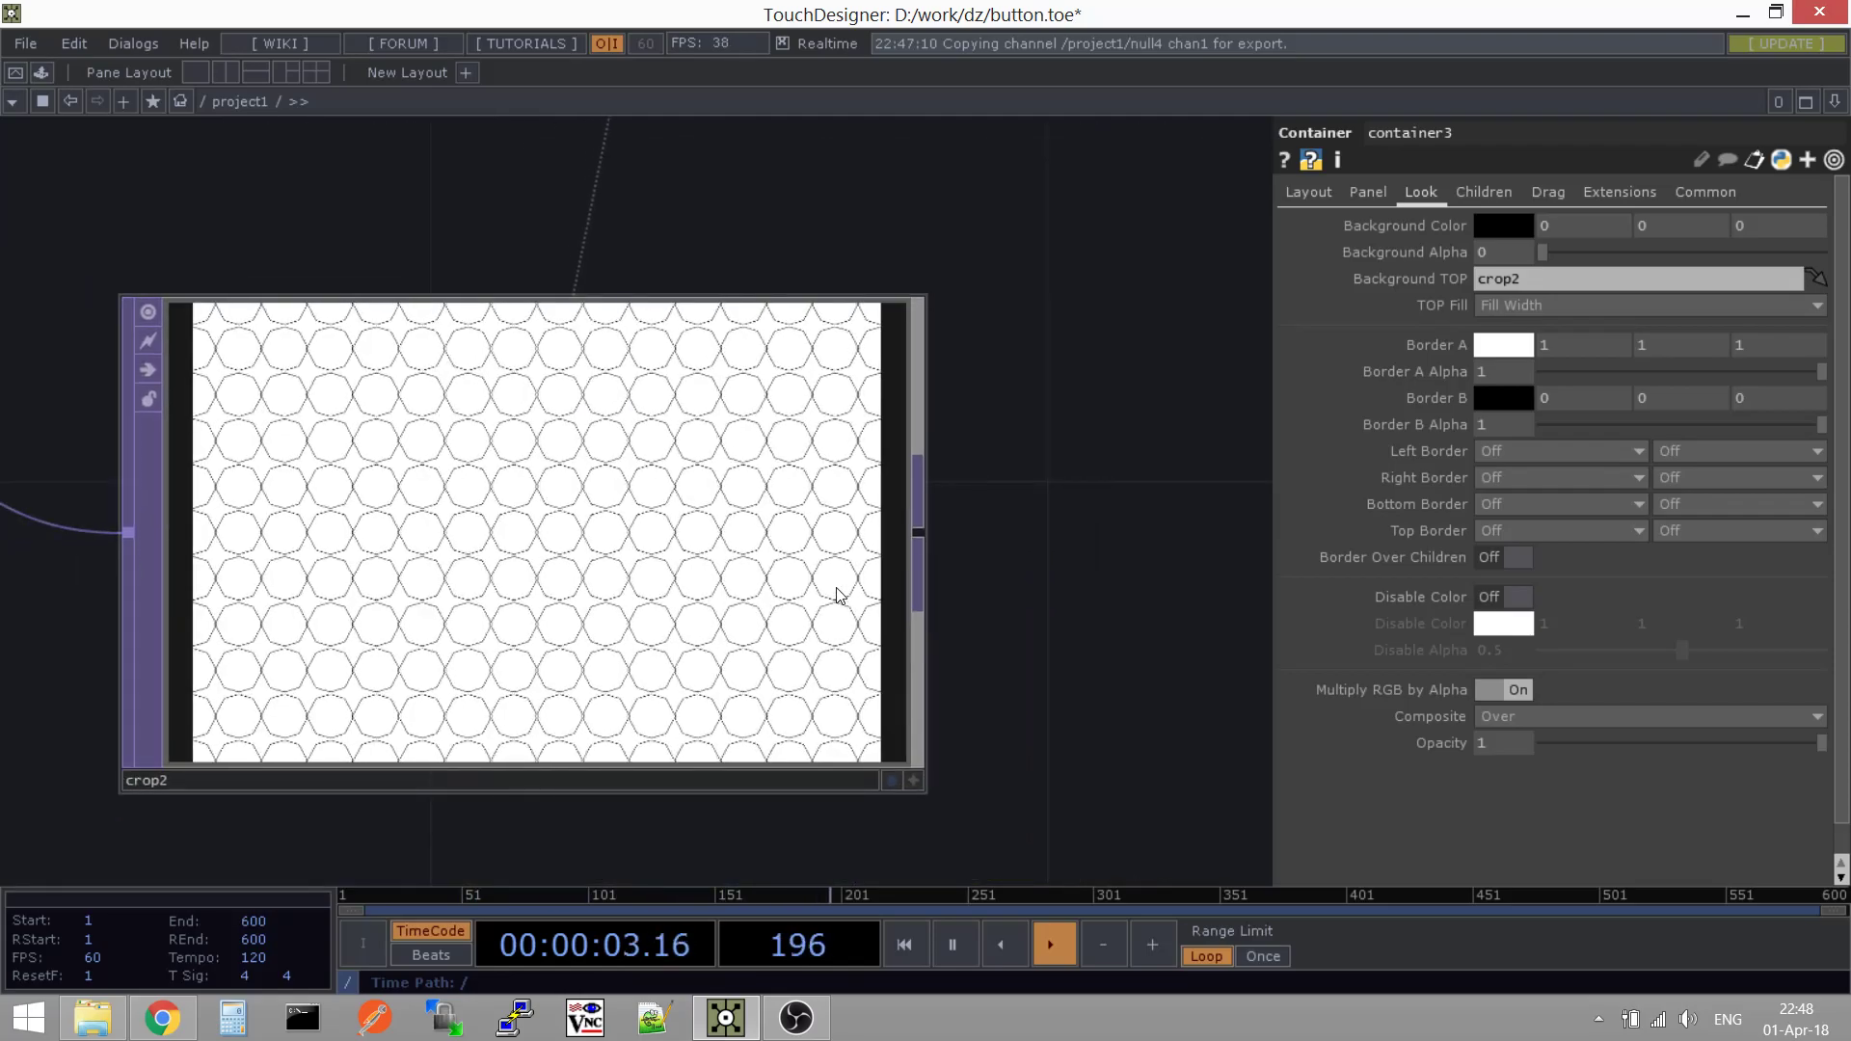
# Add a Level TOP connected to the output of crop2 and place it beside crop2
pyautogui.moveTo(971, 558); pyautogui.dragTo(842, 574)
pyautogui.scroll(-2, 853, 576)
pyautogui.moveTo(957, 559); pyautogui.dragTo(711, 565)
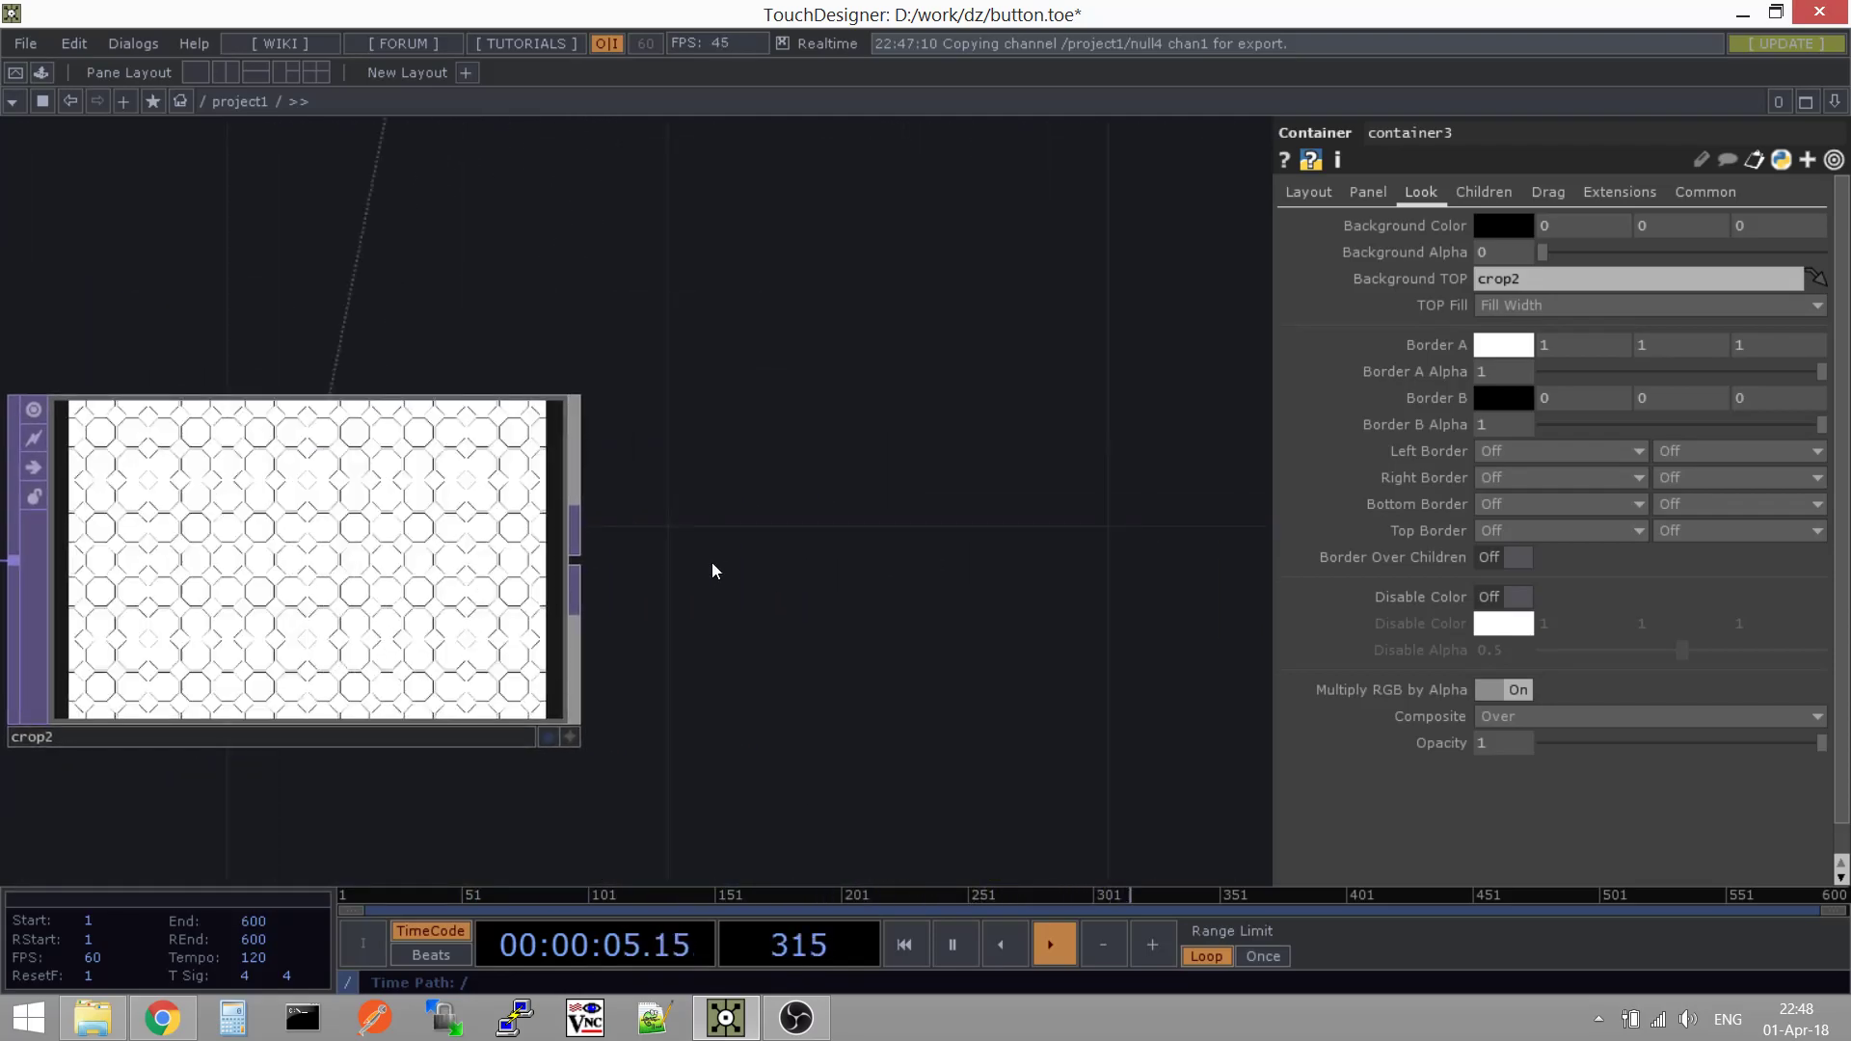
pyautogui.rightClick(525, 559)
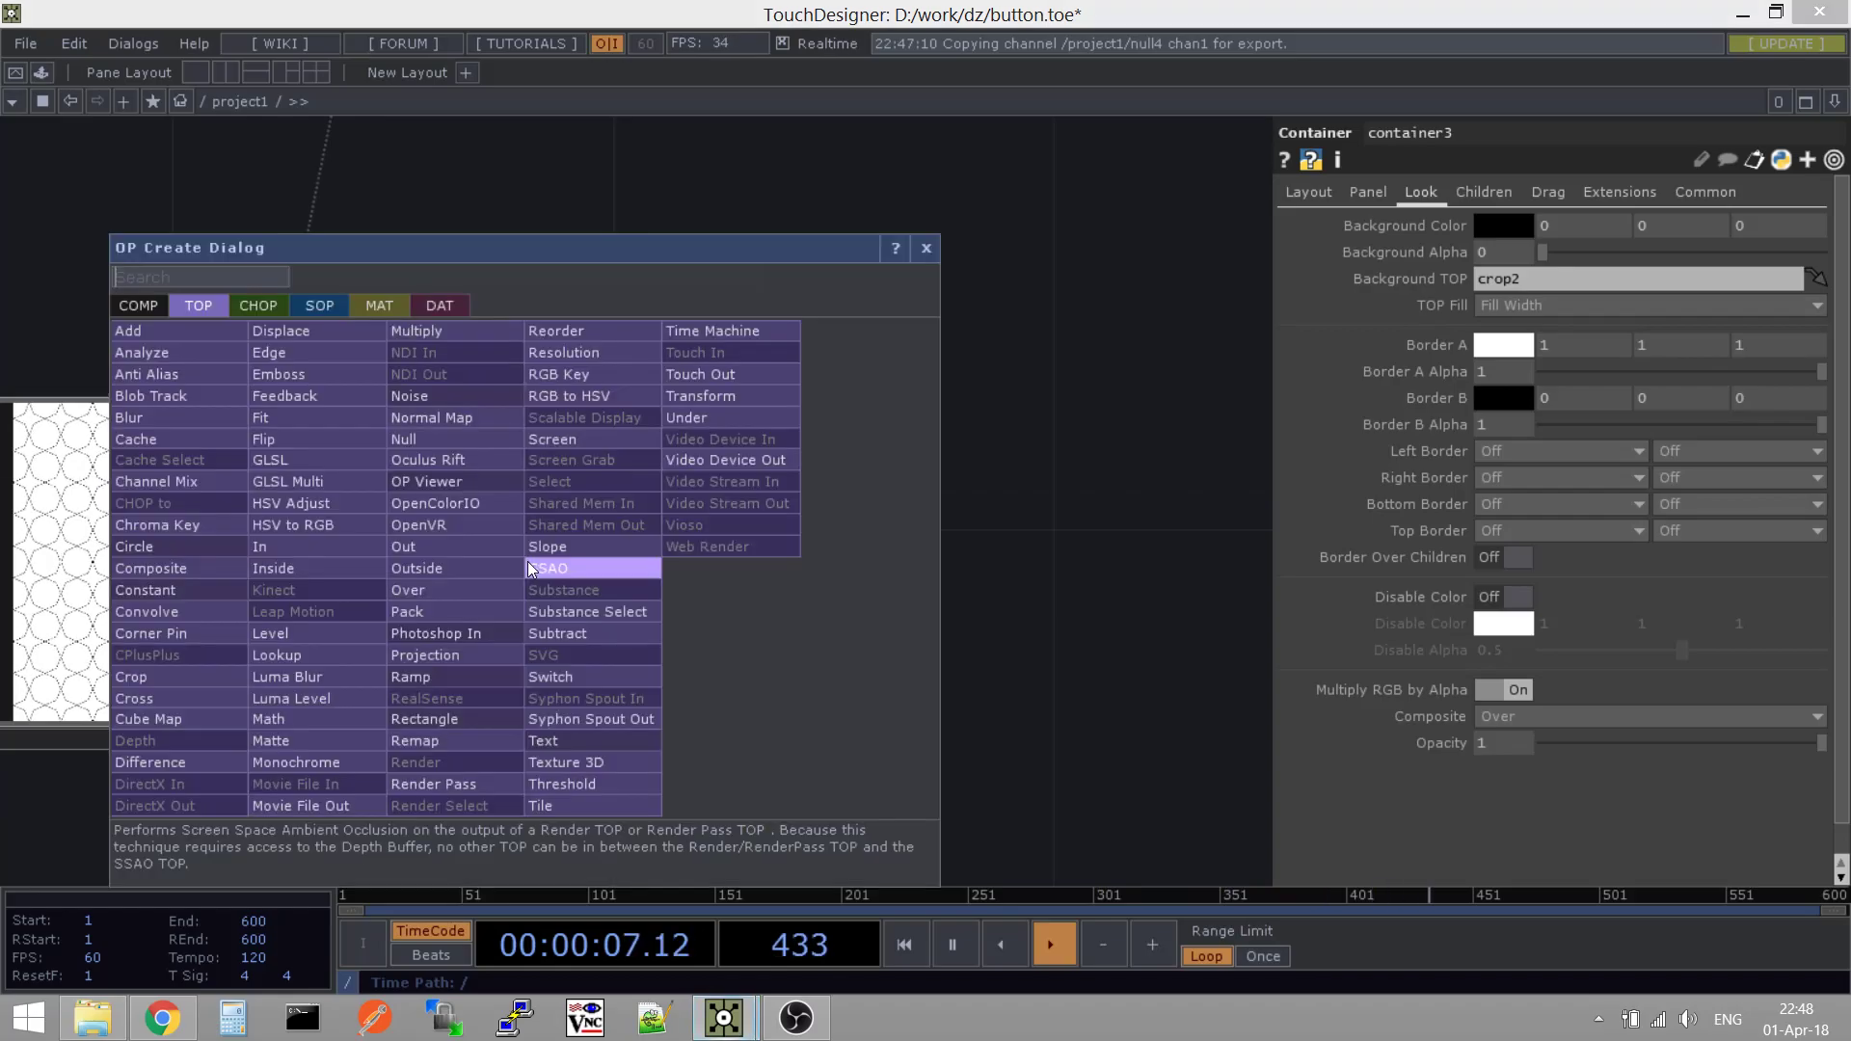
pyautogui.write('leve')
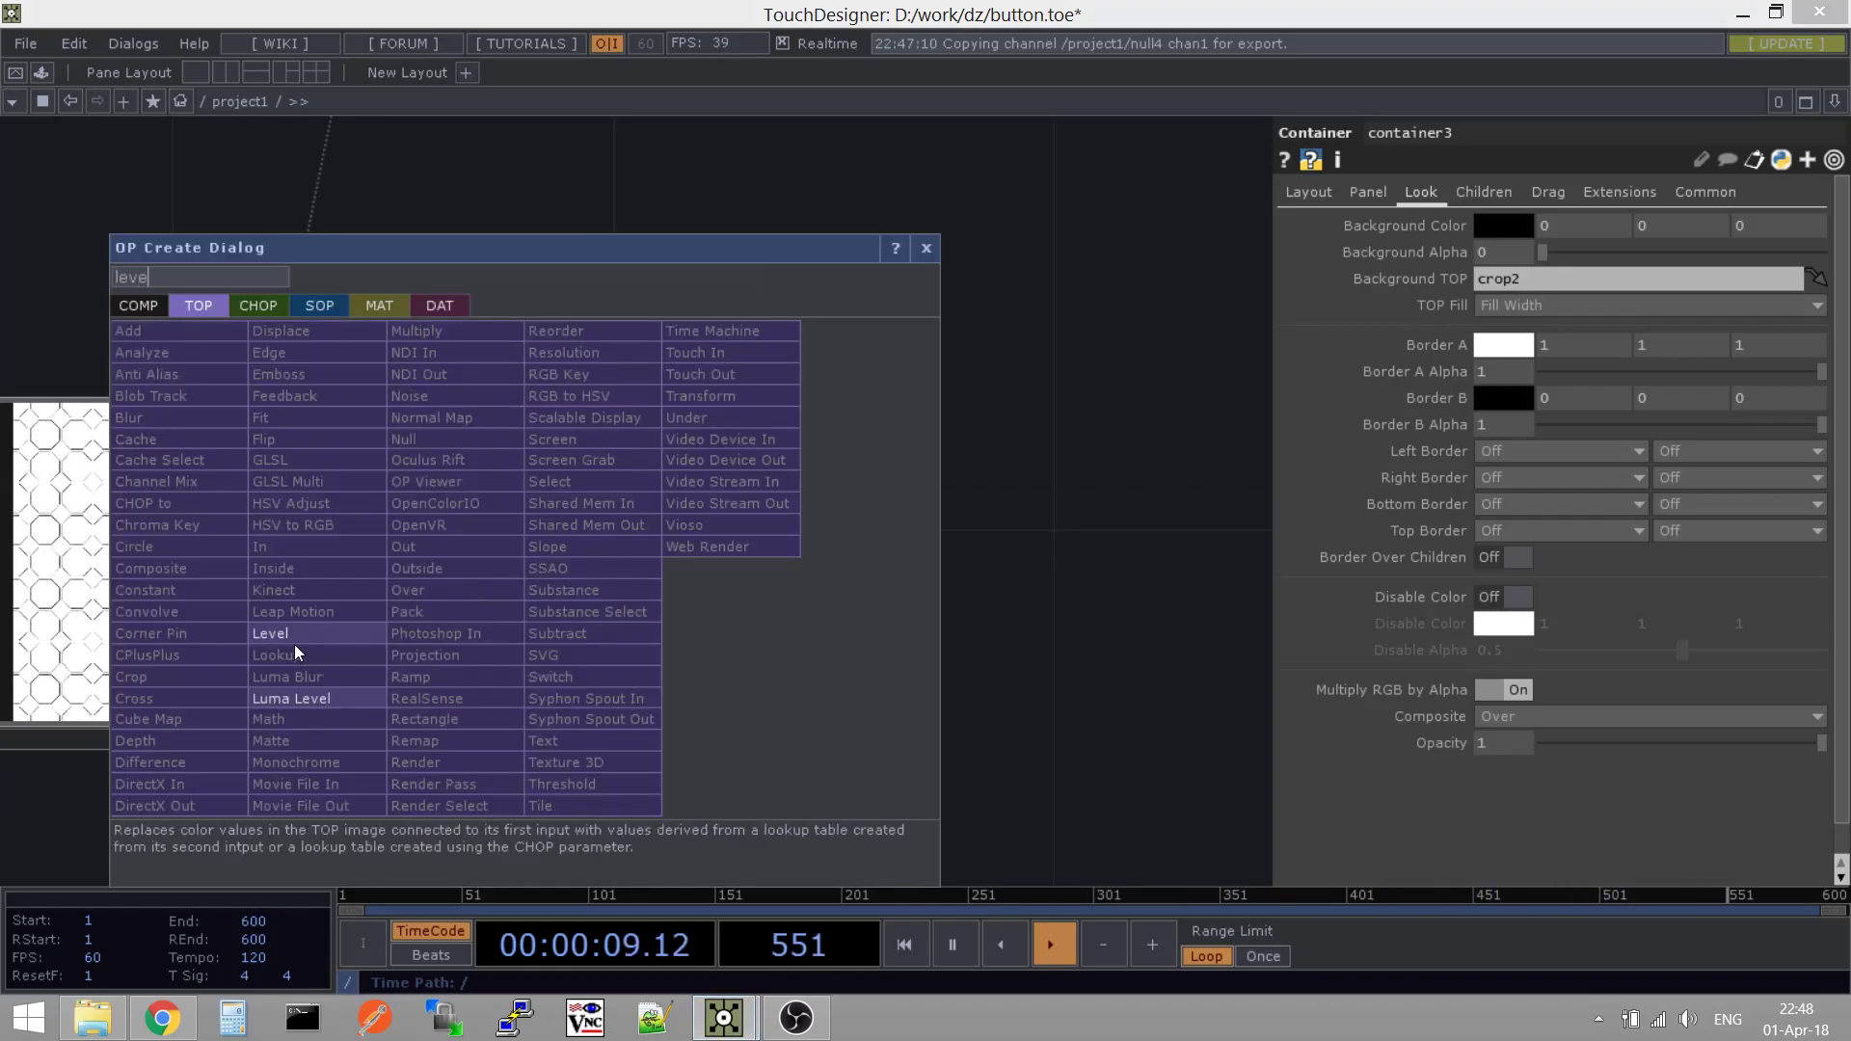
pyautogui.press('Return')
pyautogui.click(901, 573)
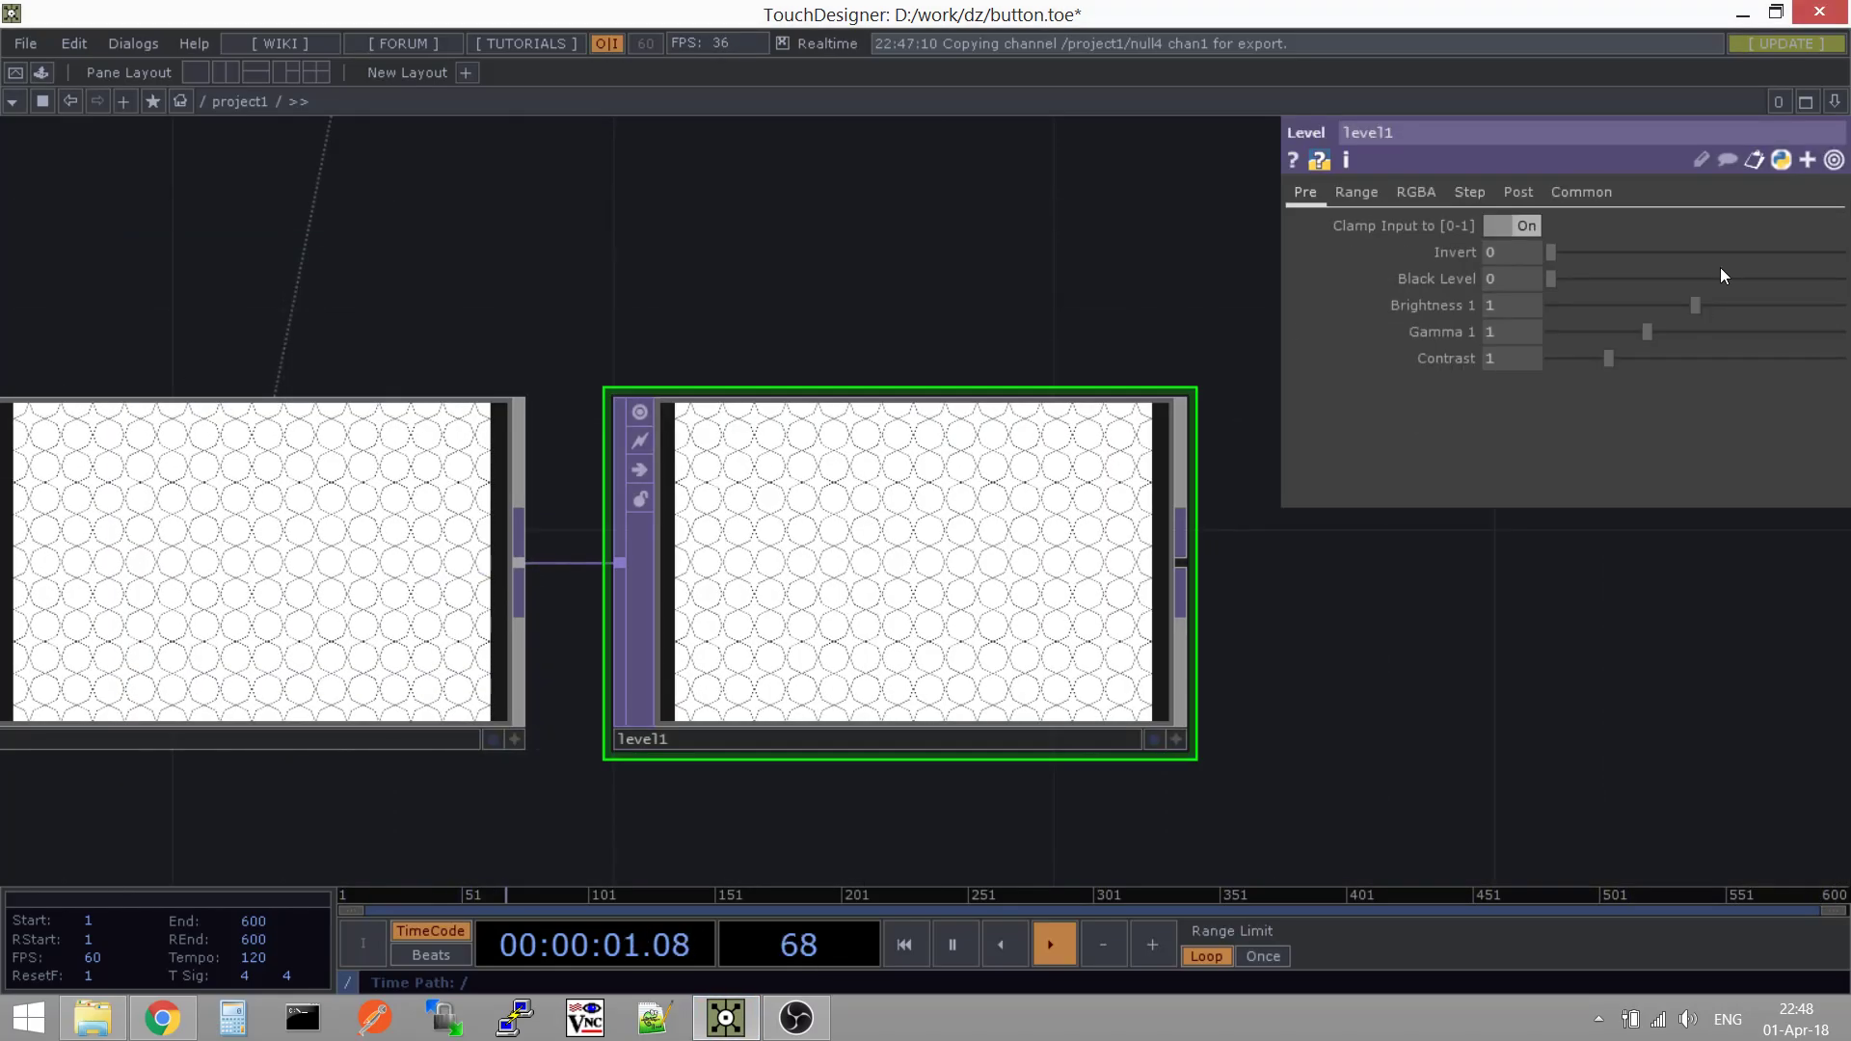
# Set Invert to 1 on level1 and check the inverted pattern
pyautogui.moveTo(1550, 252); pyautogui.dragTo(1839, 252)
pyautogui.scroll(5, 979, 537)
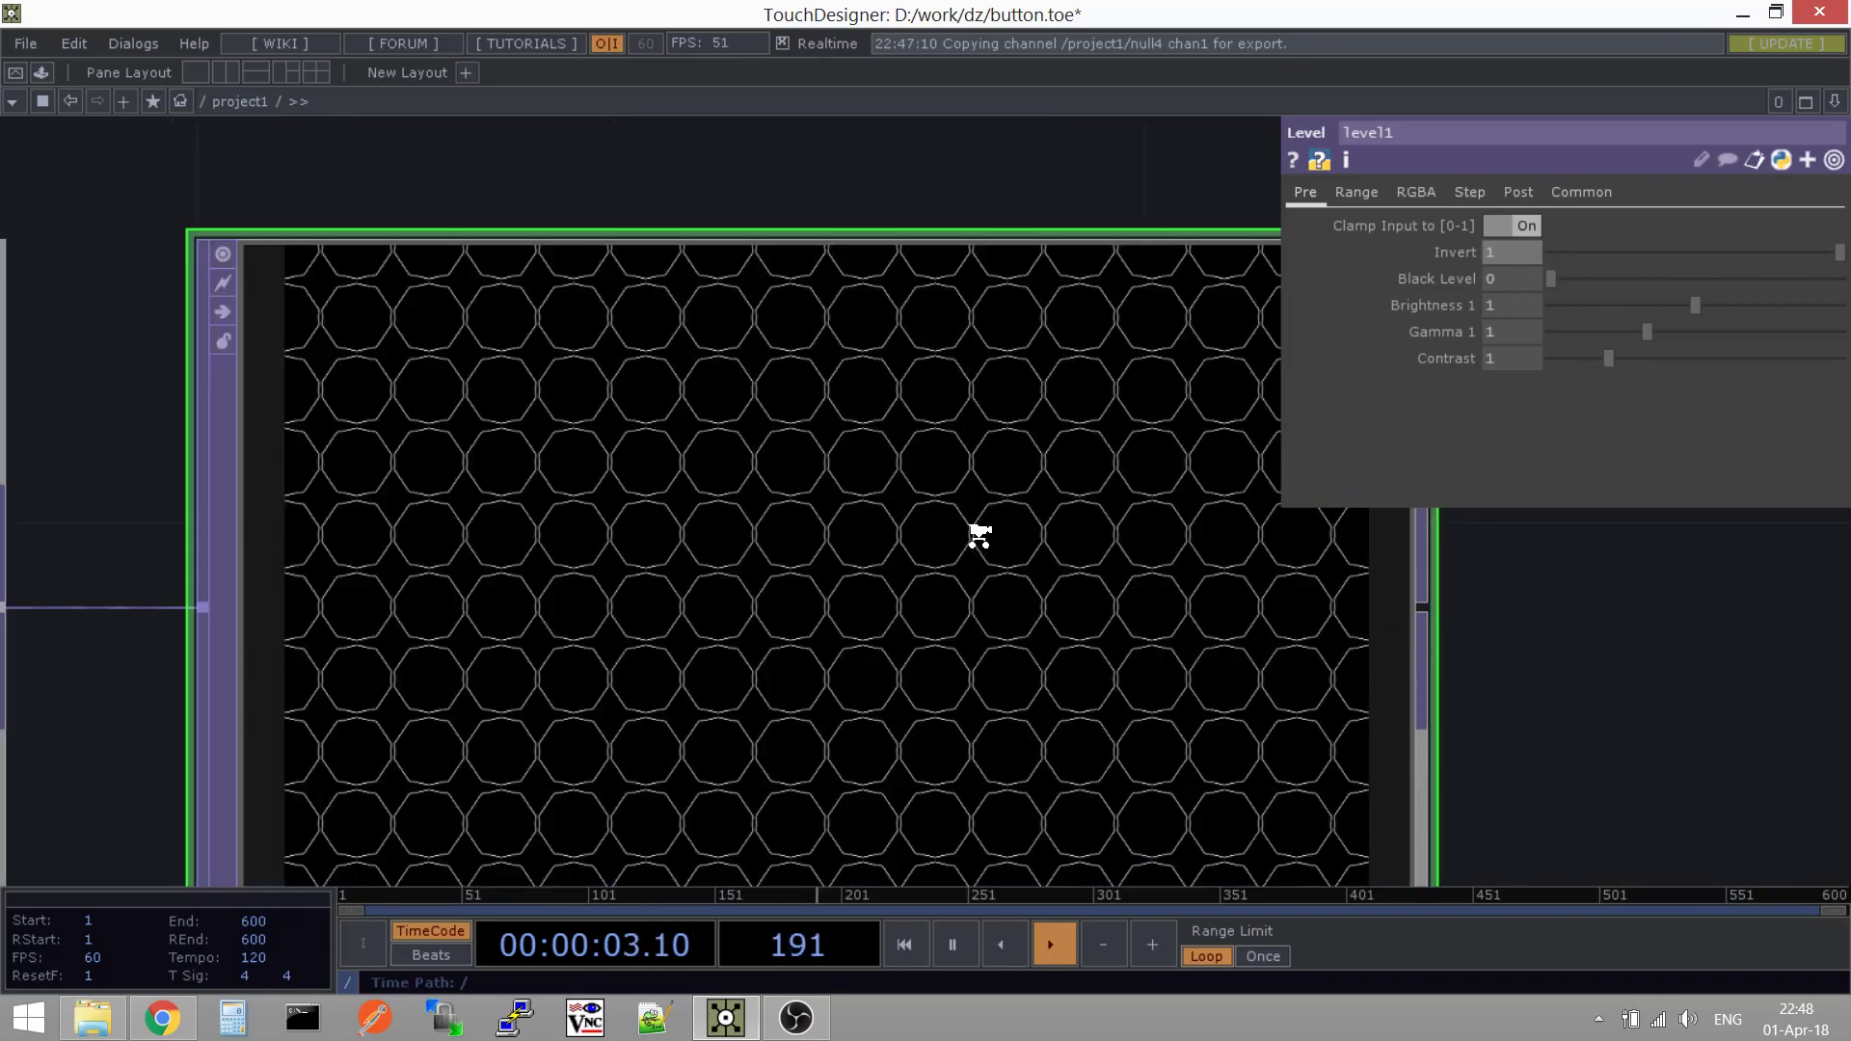
pyautogui.scroll(2, 980, 536)
pyautogui.scroll(-6, 979, 534)
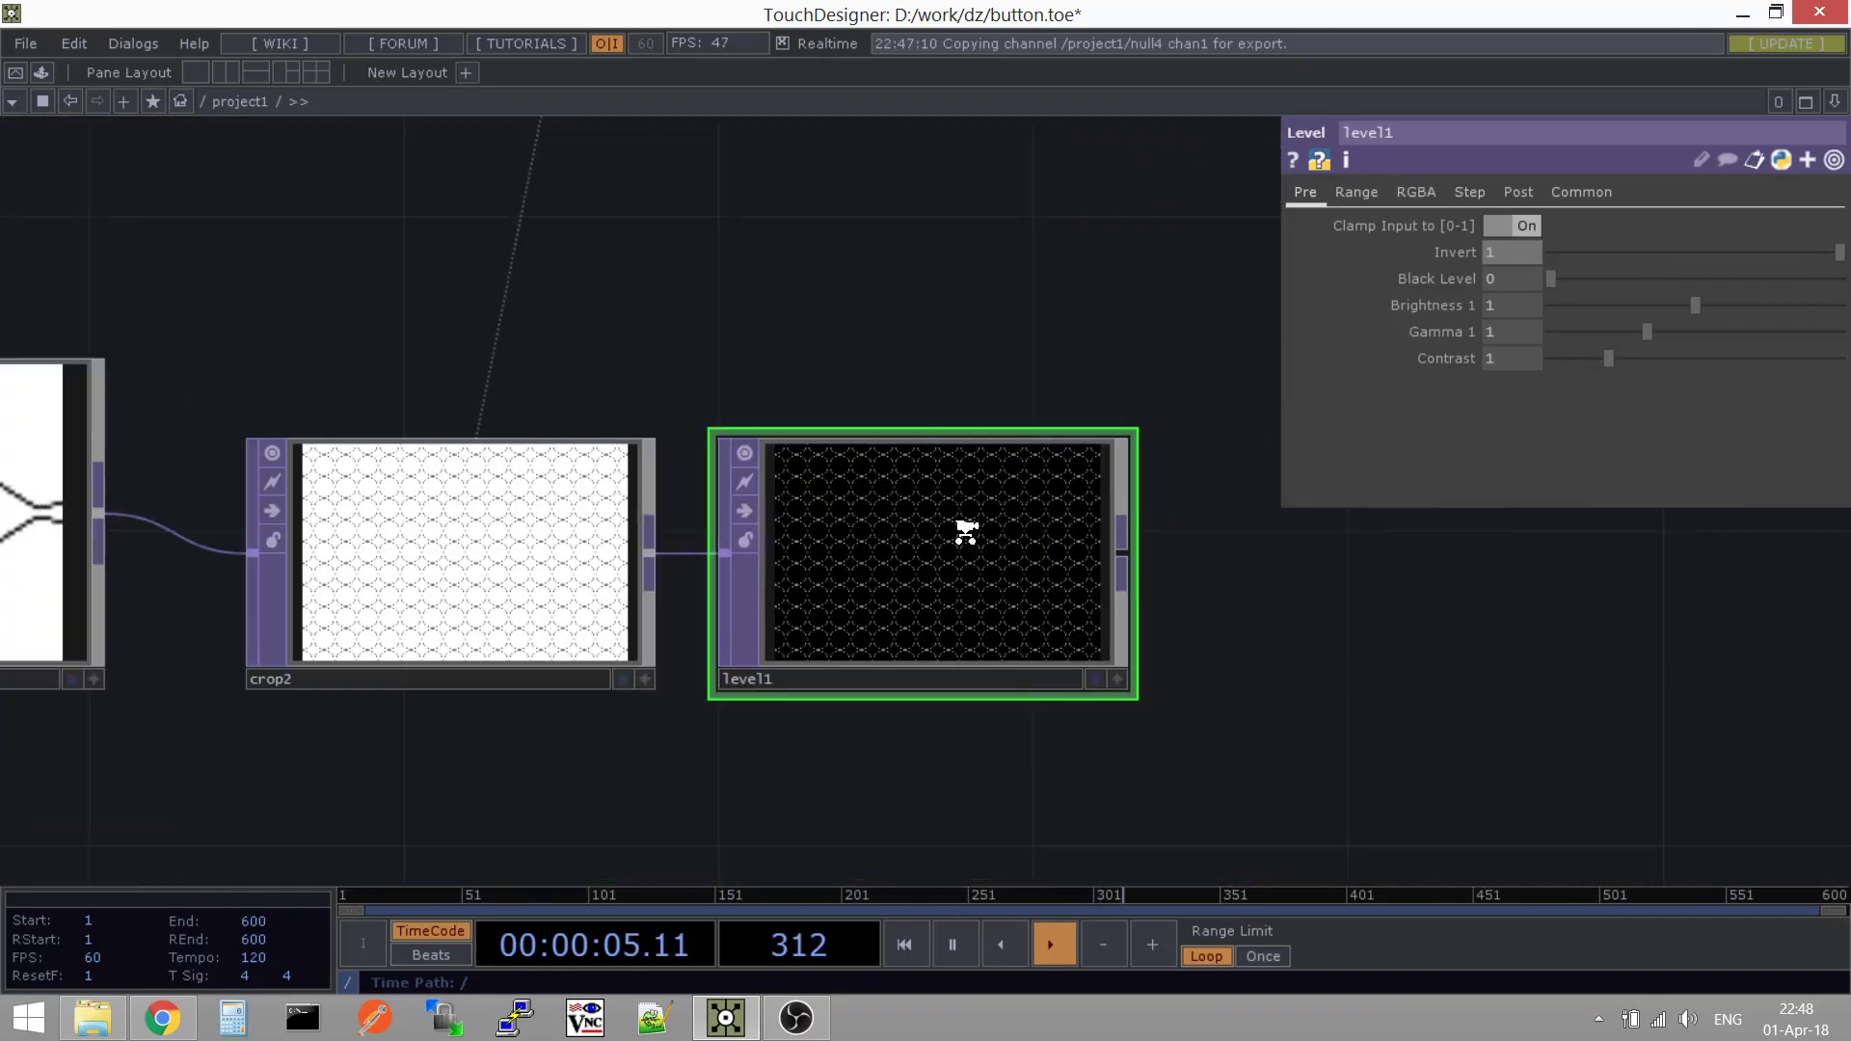
pyautogui.scroll(-3, 968, 532)
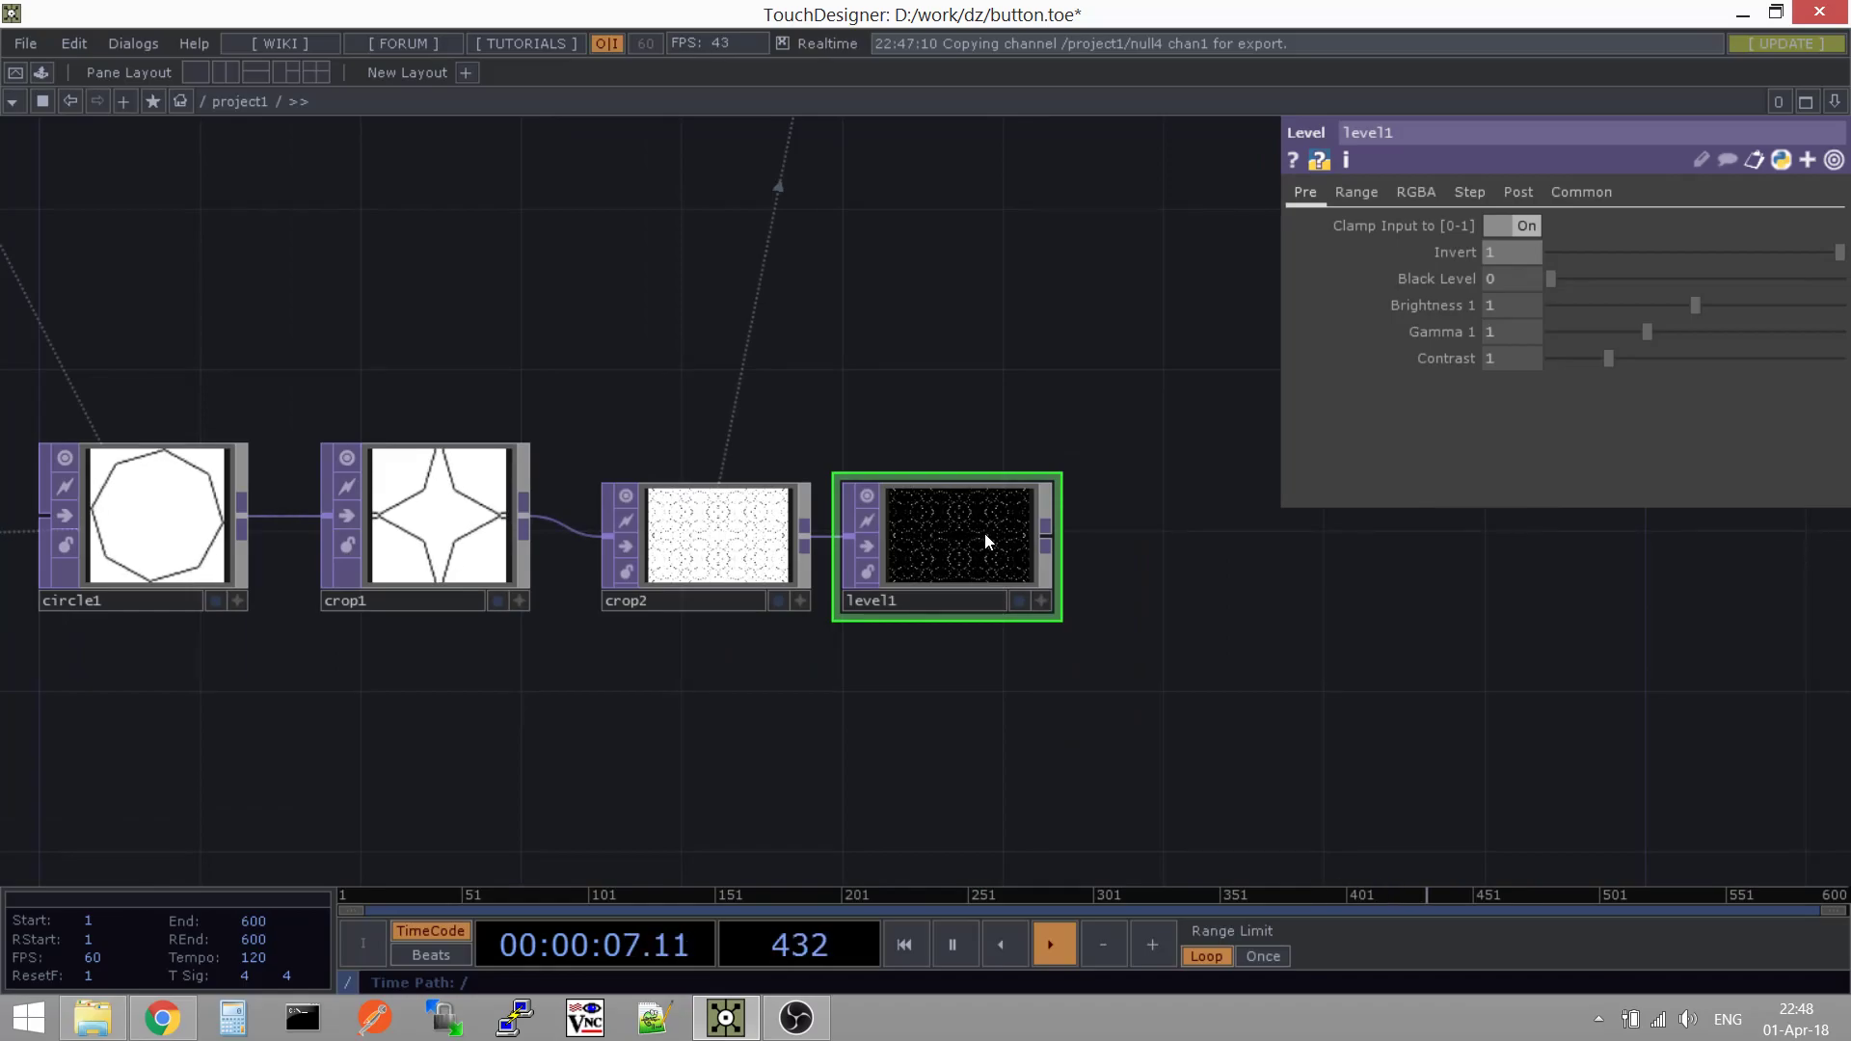
pyautogui.scroll(3, 992, 538)
pyautogui.scroll(-6, 964, 575)
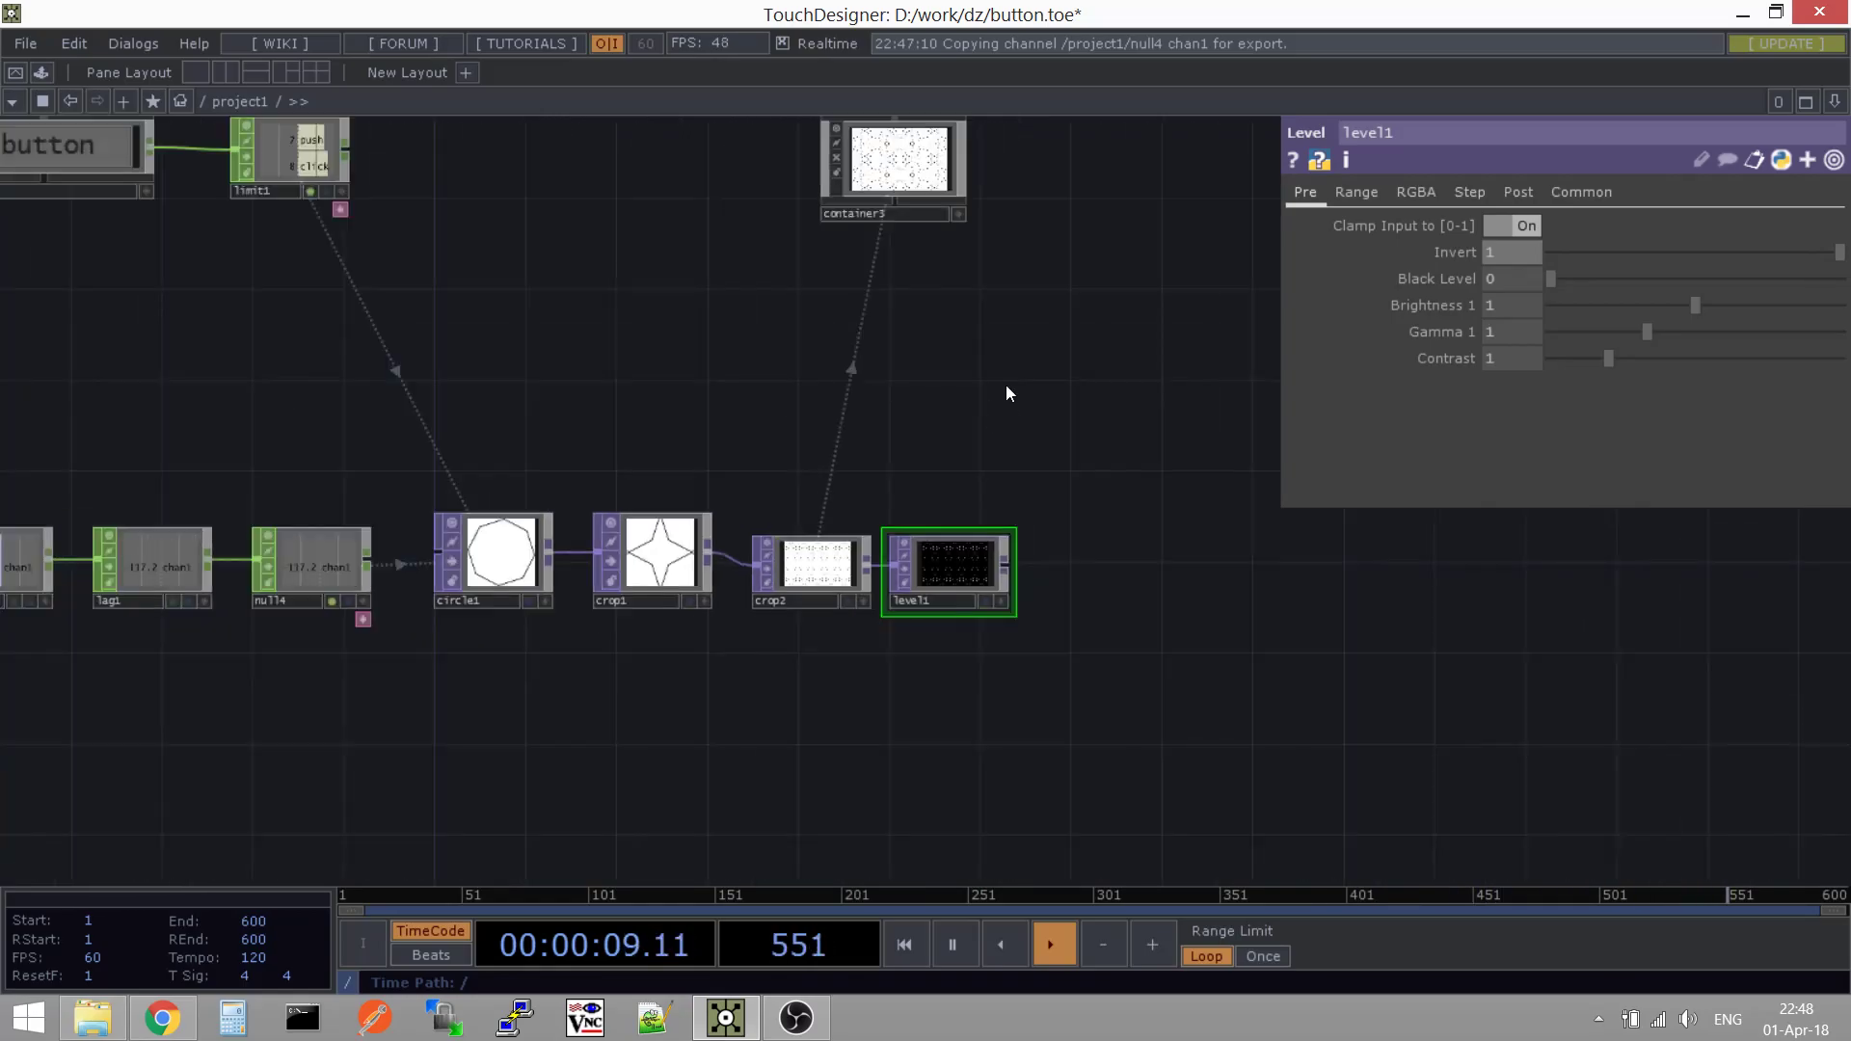
pyautogui.press('h')
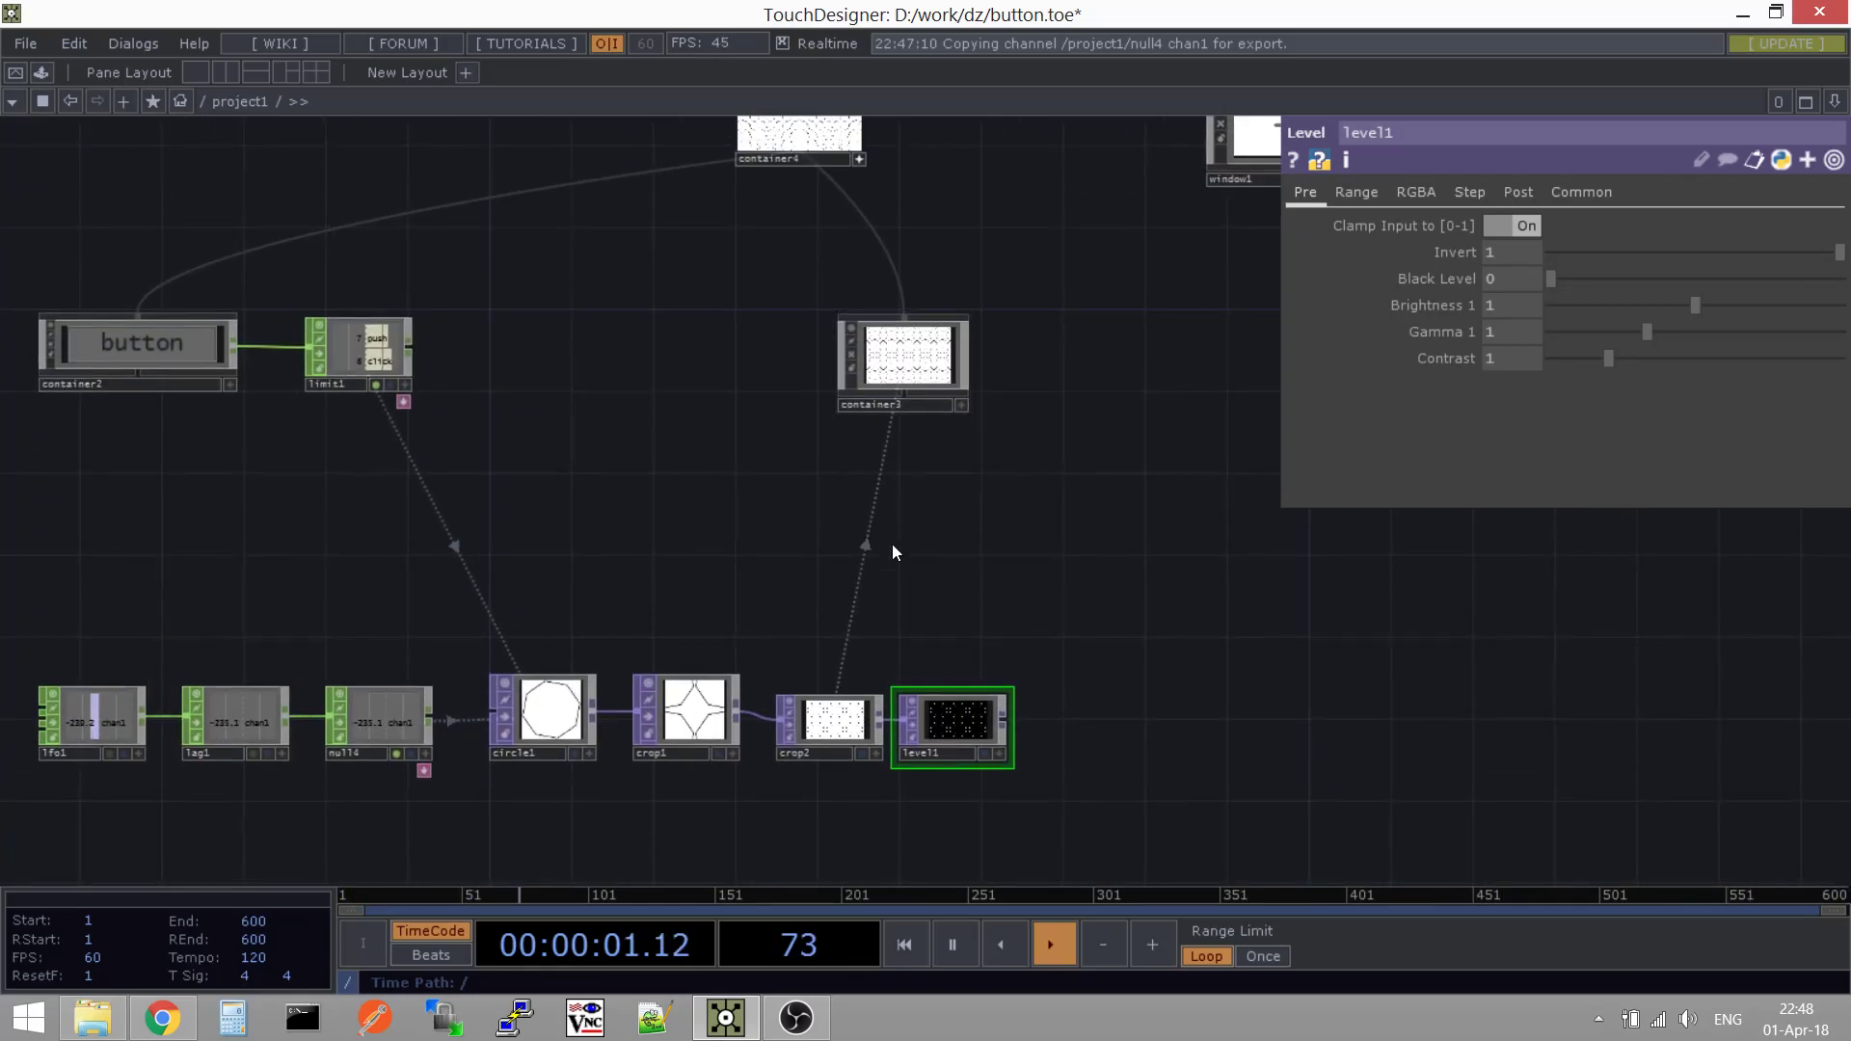
# Check the Background TOP reference of container3 and trace it to crop2 and the neighbouring level1
pyautogui.click(888, 382)
pyautogui.scroll(3, 888, 382)
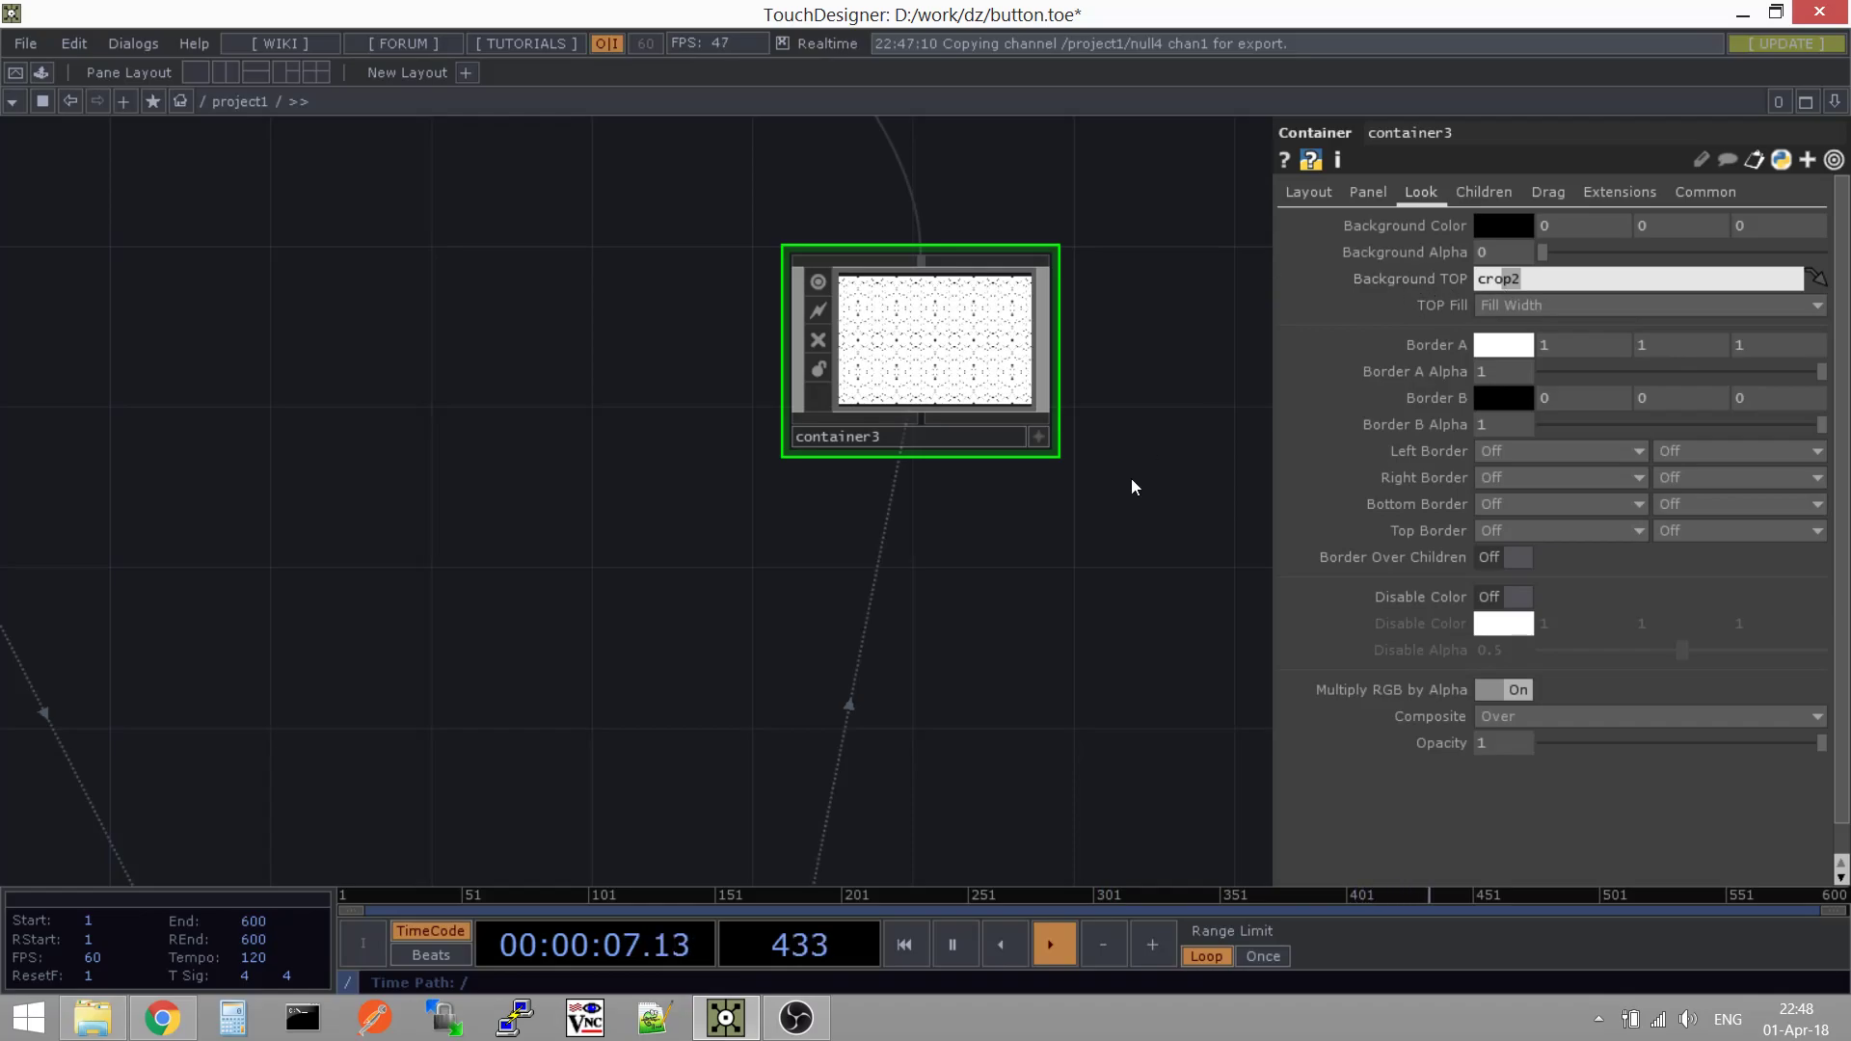
pyautogui.moveTo(1133, 487); pyautogui.dragTo(1145, 289)
pyautogui.scroll(4, 833, 674)
pyautogui.click(850, 646)
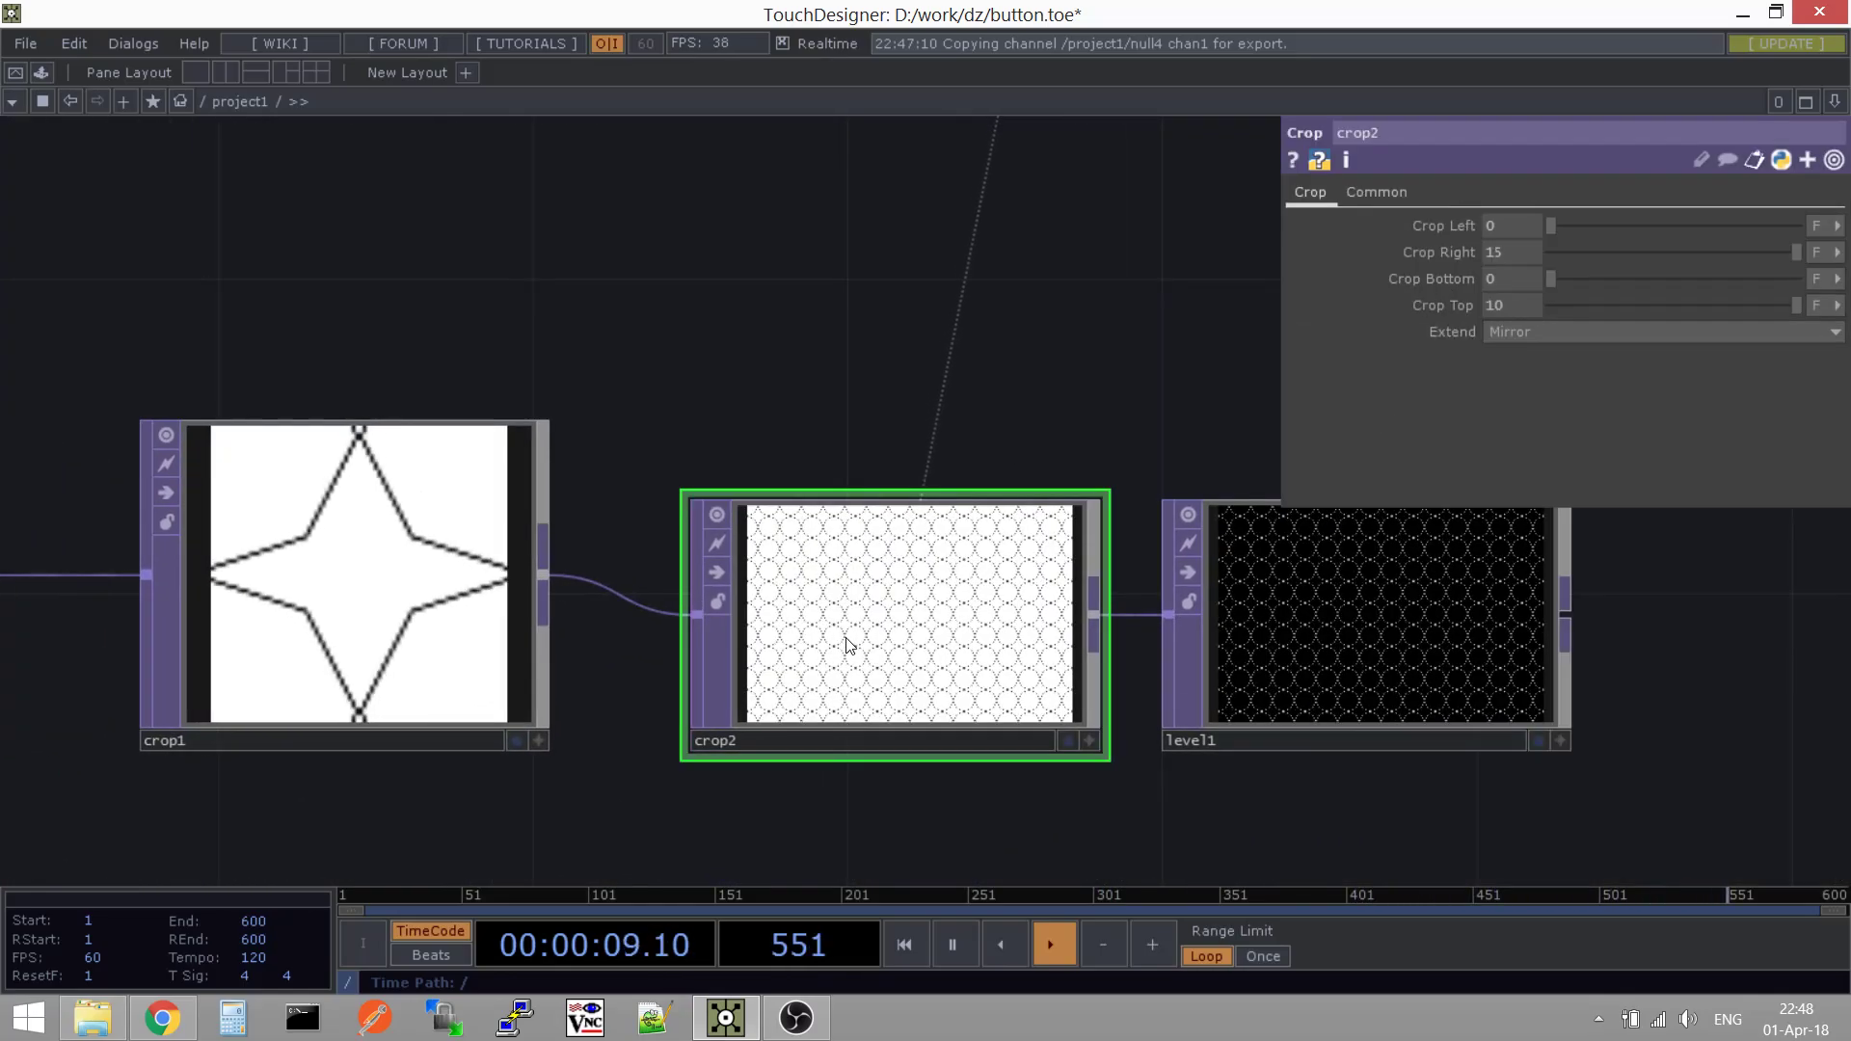
pyautogui.scroll(-3, 850, 646)
pyautogui.moveTo(1214, 630); pyautogui.dragTo(723, 598)
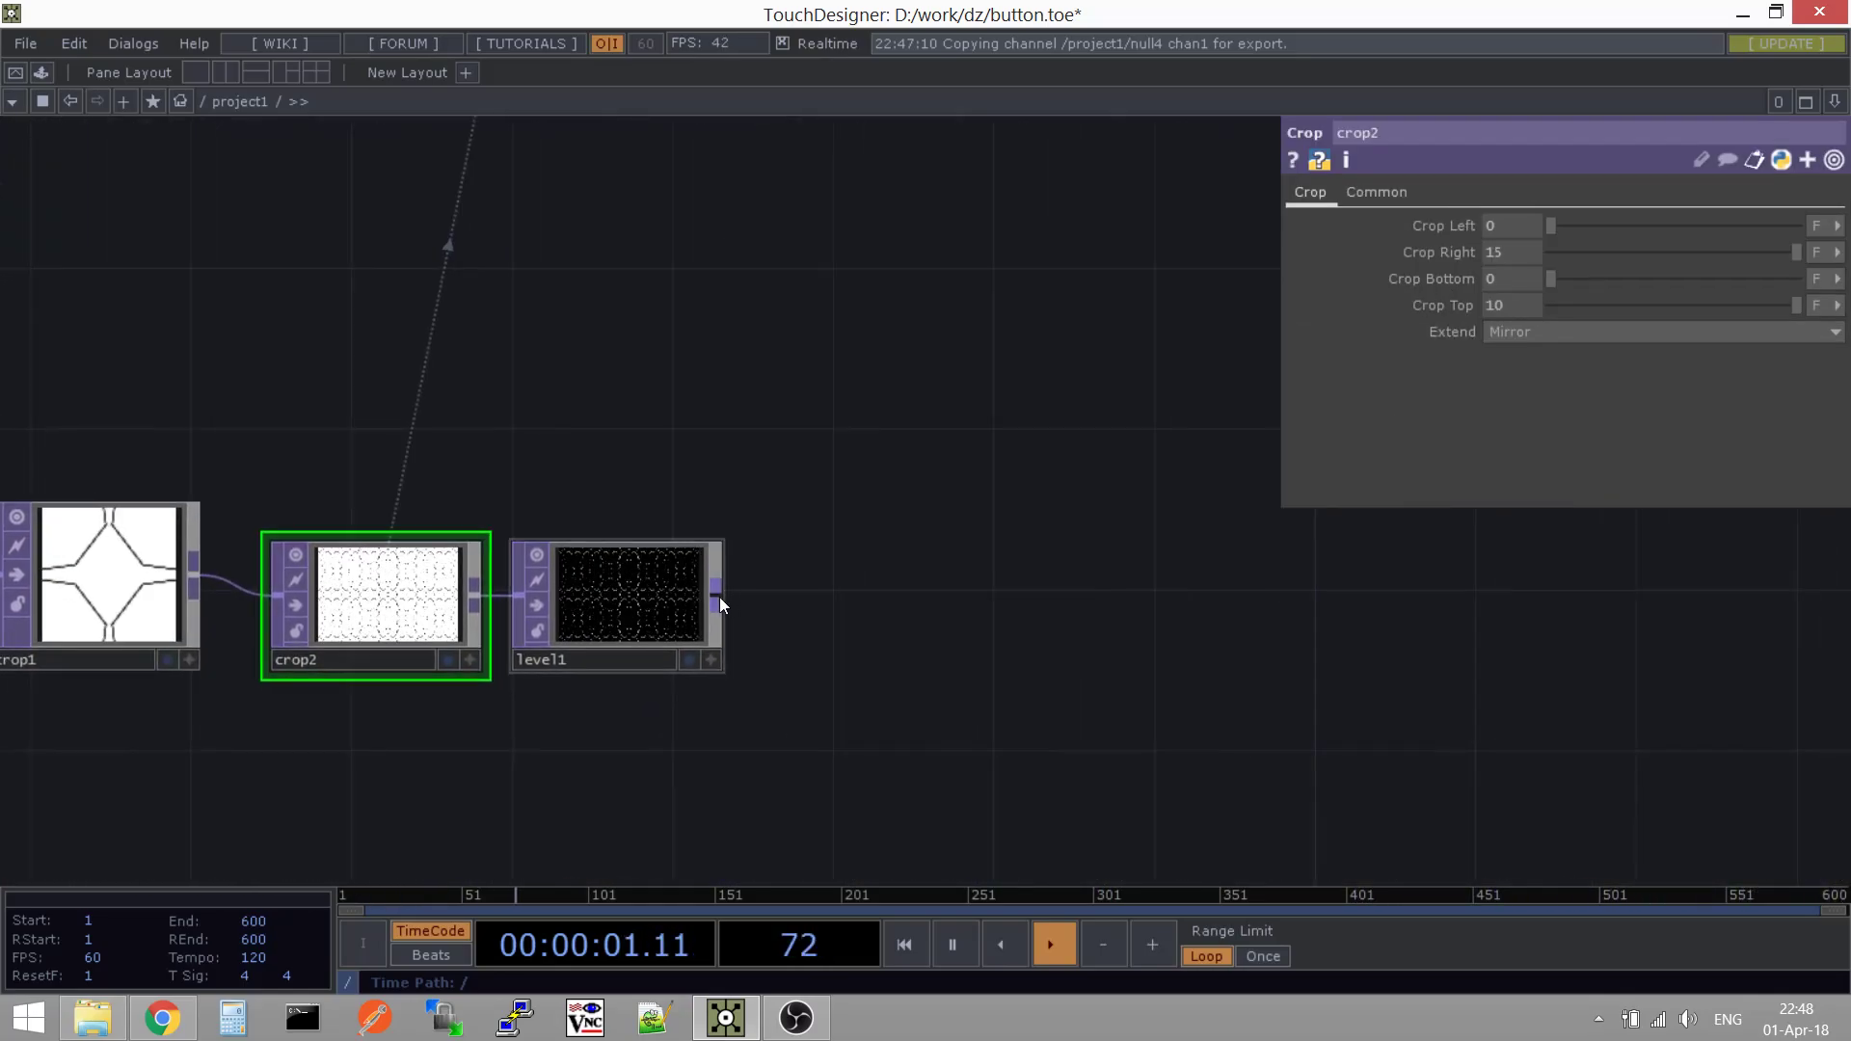
# Add a Flip TOP connected to the output of level1 and place it beside level1
pyautogui.rightClick(719, 597)
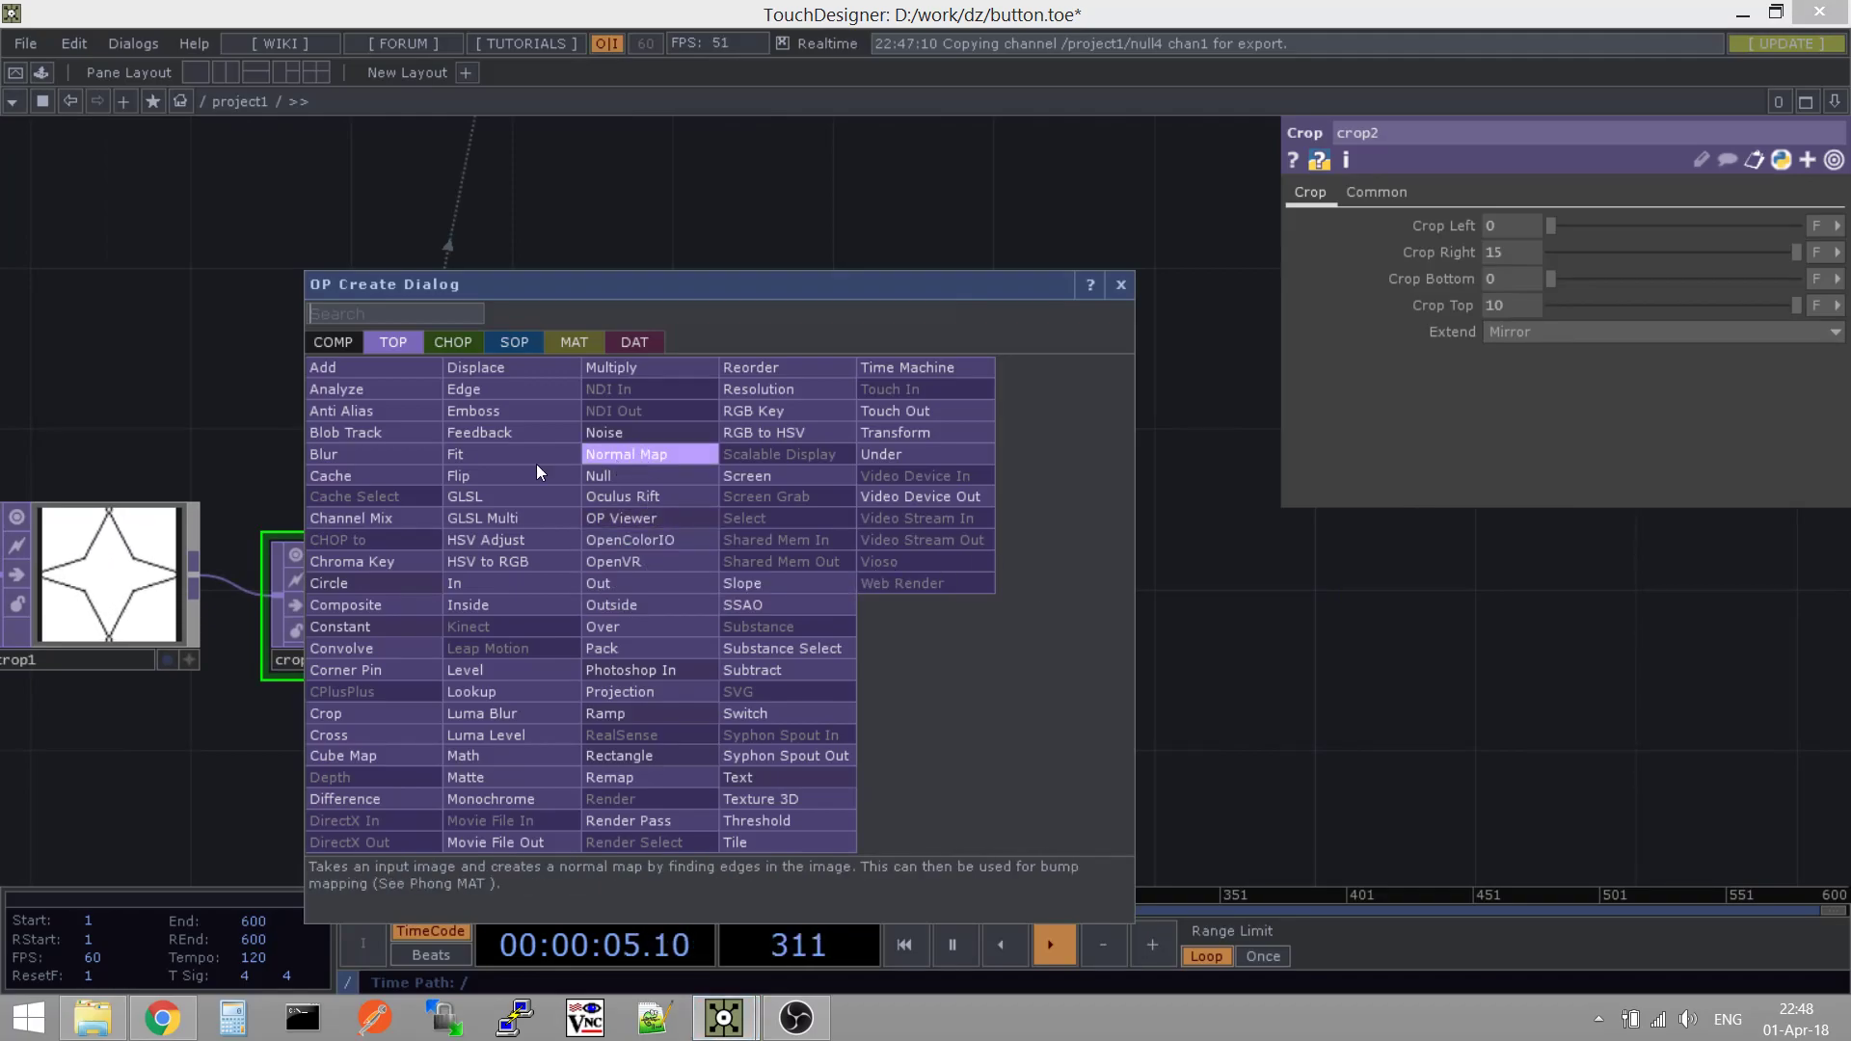
pyautogui.click(482, 472)
pyautogui.click(848, 607)
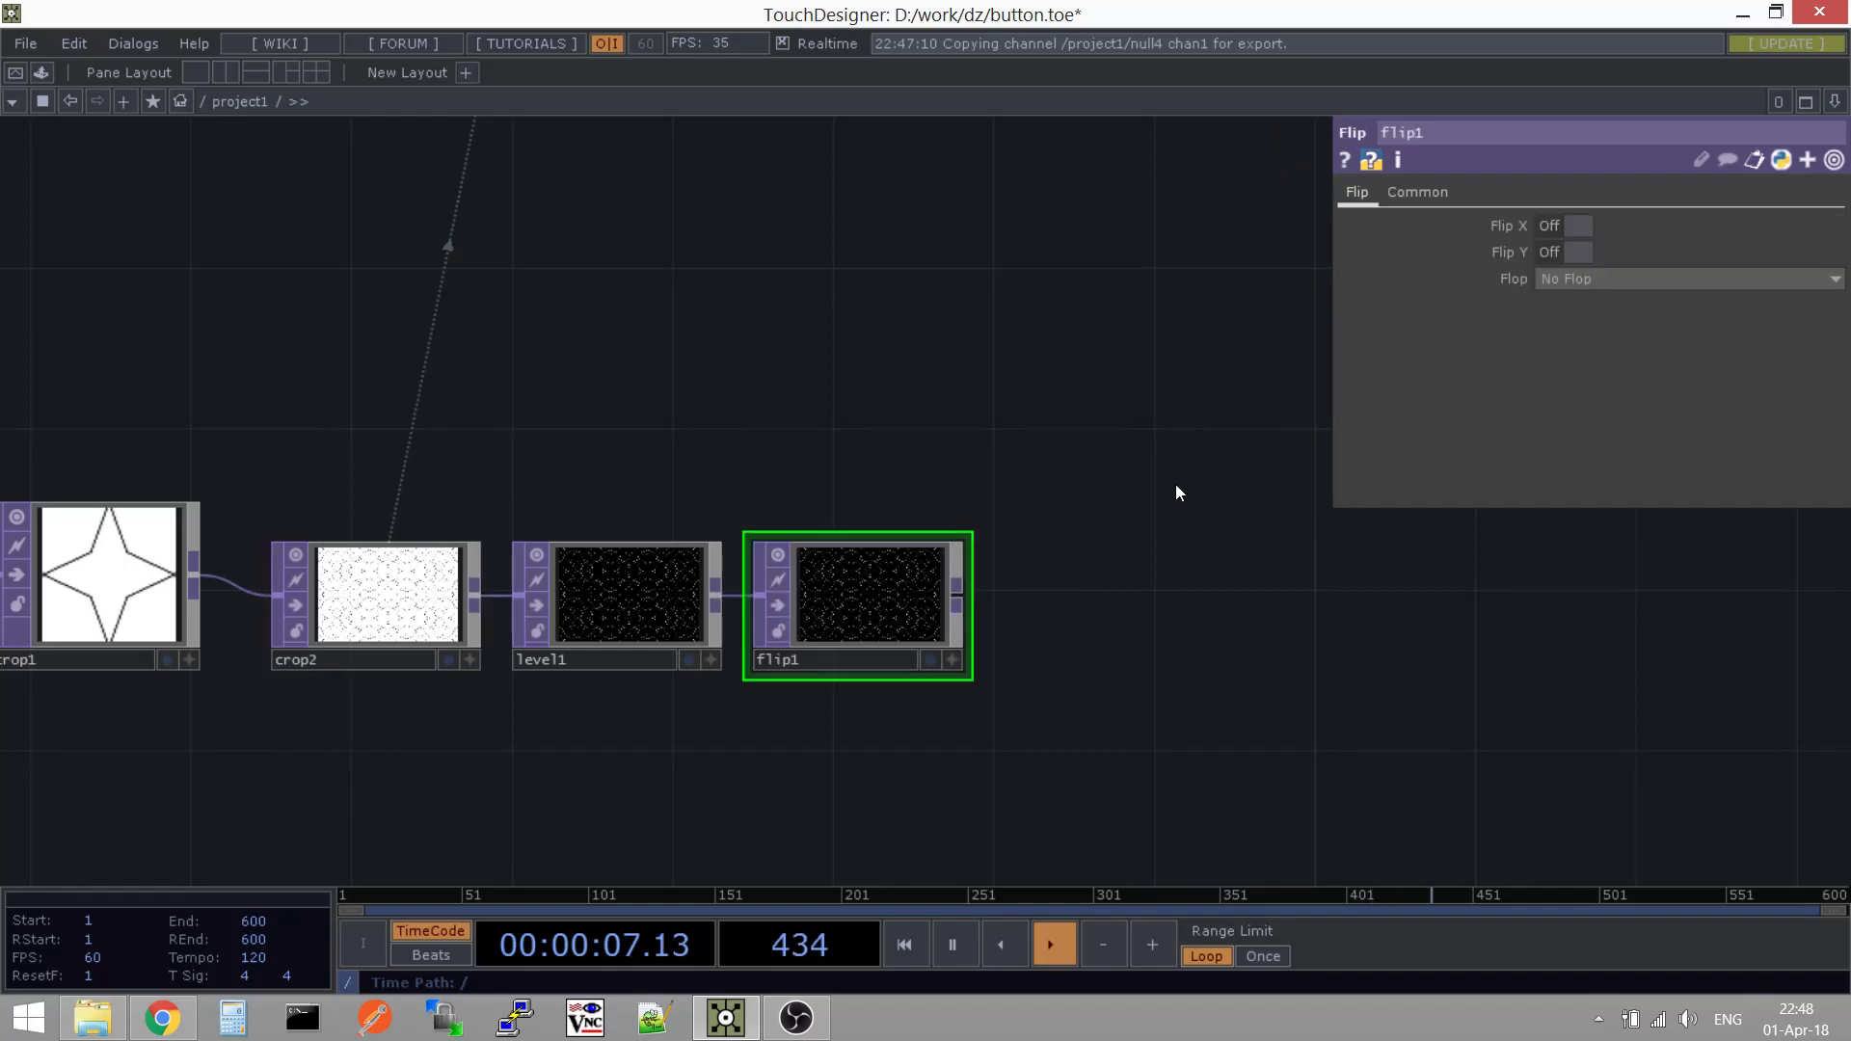
pyautogui.moveTo(731, 415); pyautogui.dragTo(771, 544)
pyautogui.moveTo(647, 543); pyautogui.dragTo(671, 674)
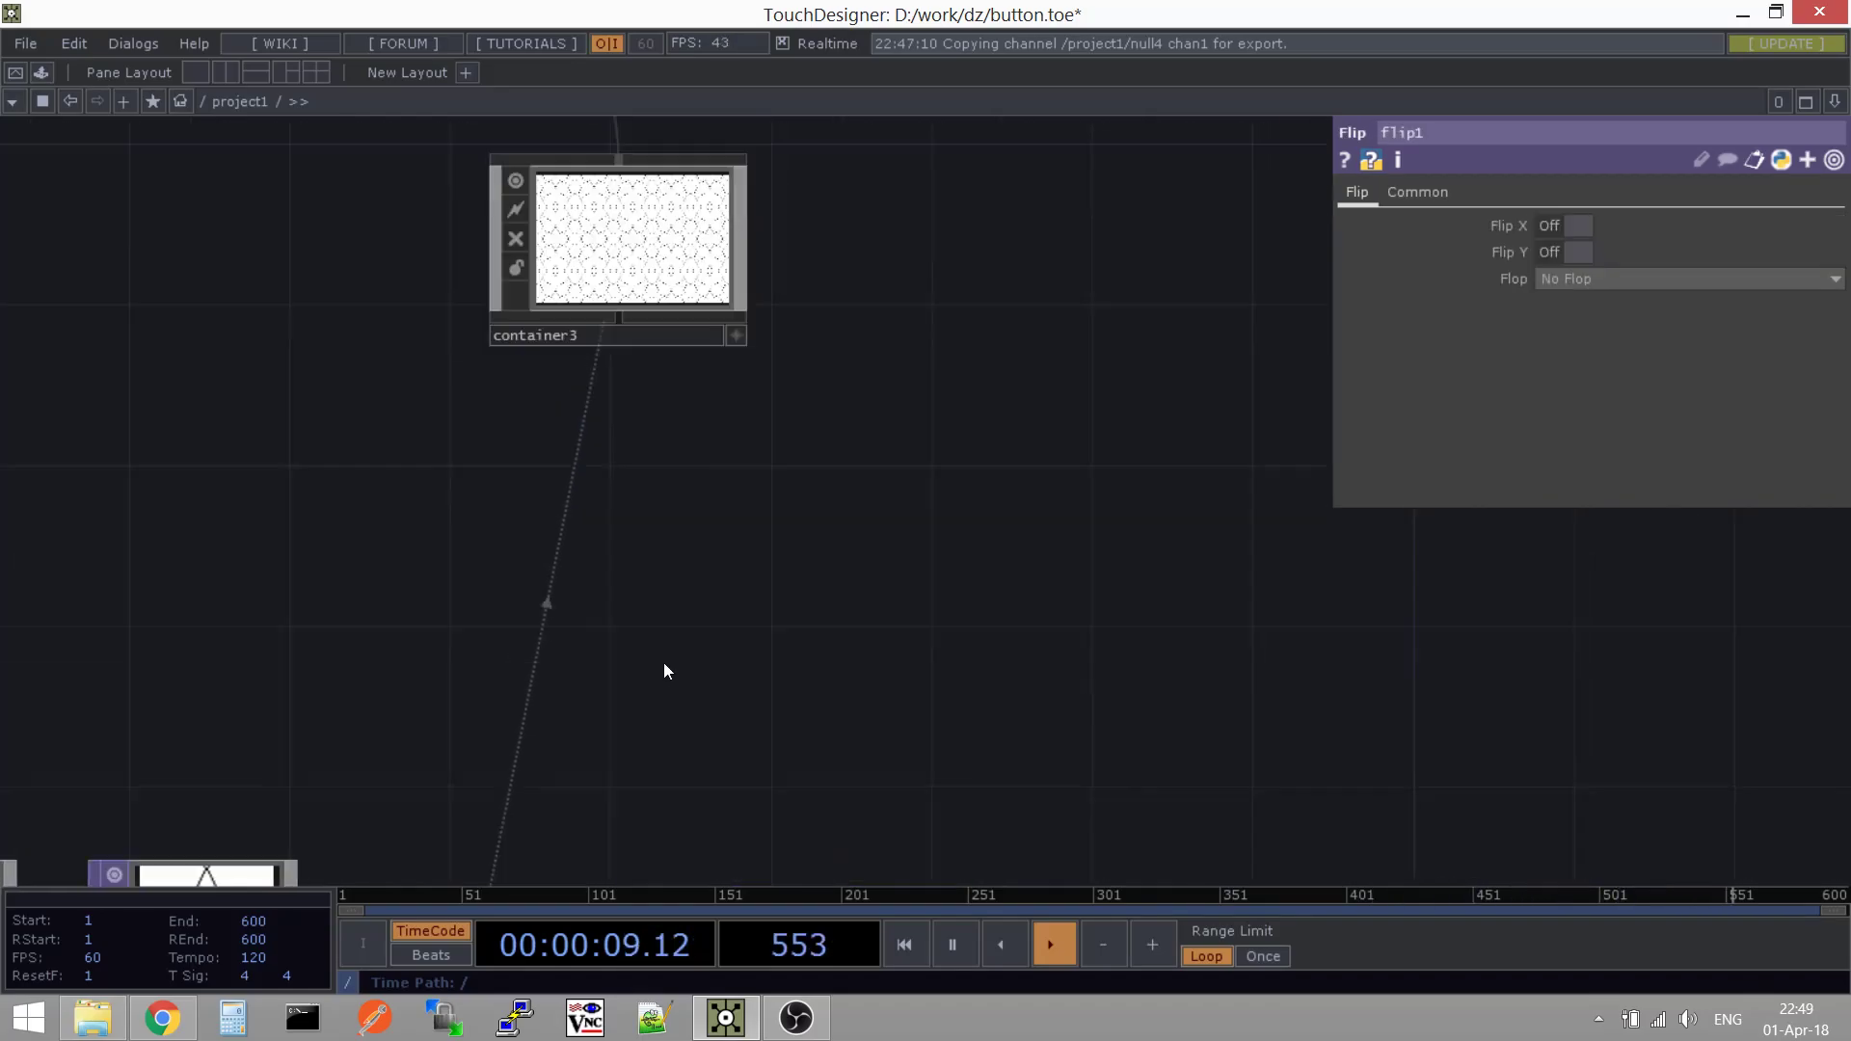
# Check which TOP container3 references as its background and trace the link down to the operator chain
pyautogui.moveTo(627, 313); pyautogui.dragTo(598, 601)
pyautogui.click(566, 403)
pyautogui.moveTo(916, 669); pyautogui.dragTo(878, 325)
pyautogui.scroll(-2, 877, 326)
pyautogui.scroll(-2, 877, 326)
pyautogui.scroll(4, 806, 487)
pyautogui.moveTo(639, 427); pyautogui.dragTo(625, 694)
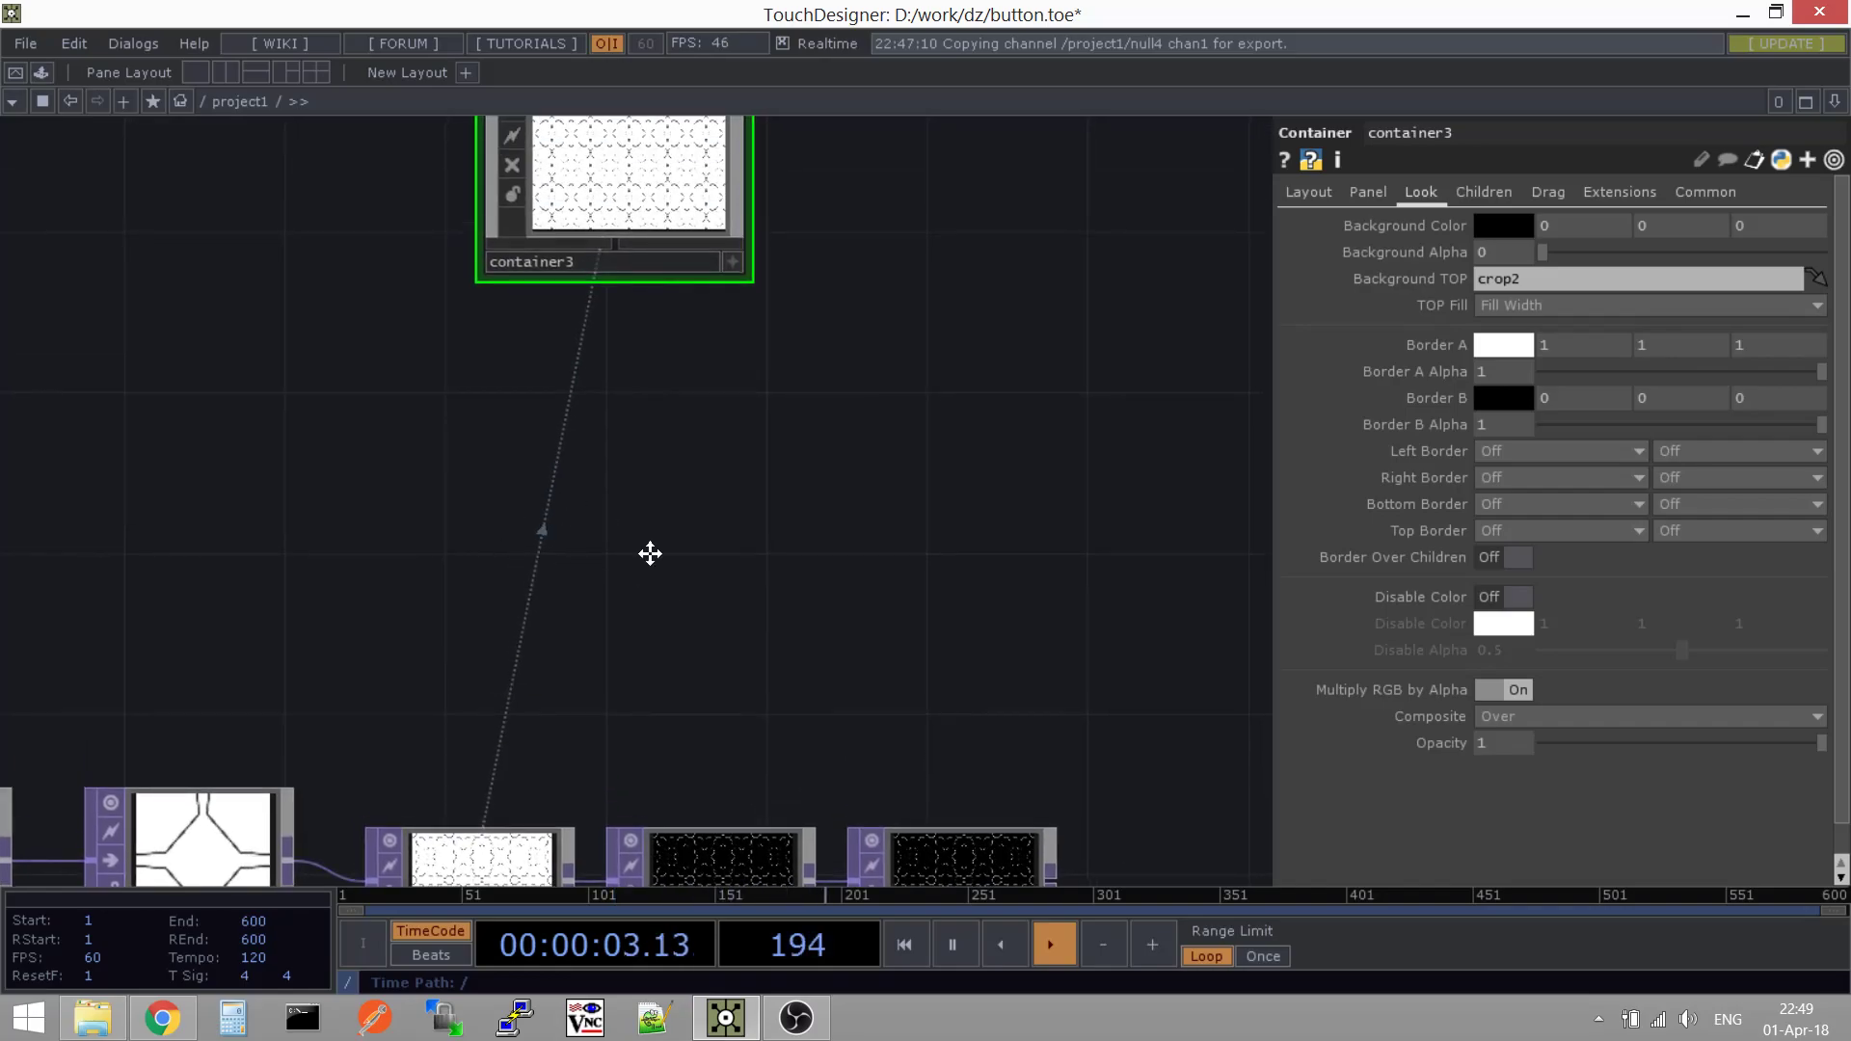
pyautogui.scroll(-3, 637, 525)
pyautogui.moveTo(576, 456); pyautogui.dragTo(644, 617)
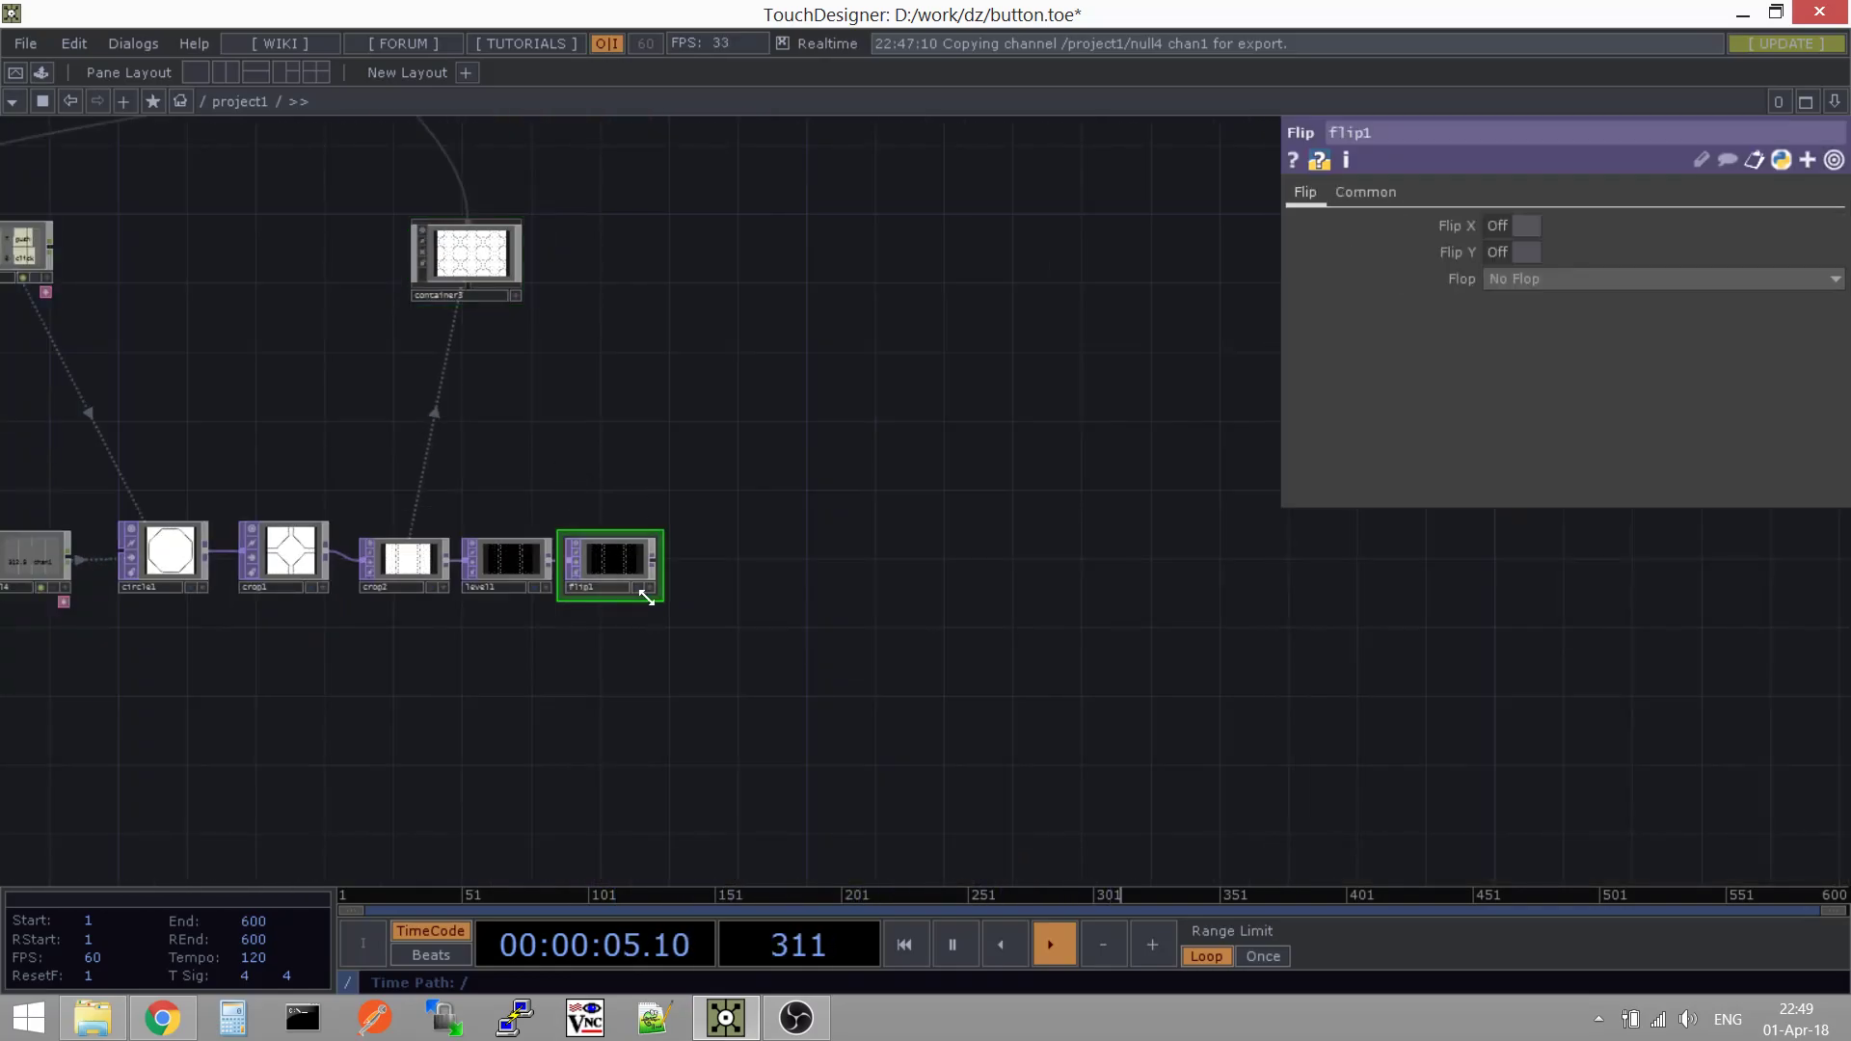
# Replace flip1 with a Null TOP connected to the output of level1
pyautogui.press('Delete')
pyautogui.rightClick(552, 563)
pyautogui.write('nu')
pyautogui.click(489, 443)
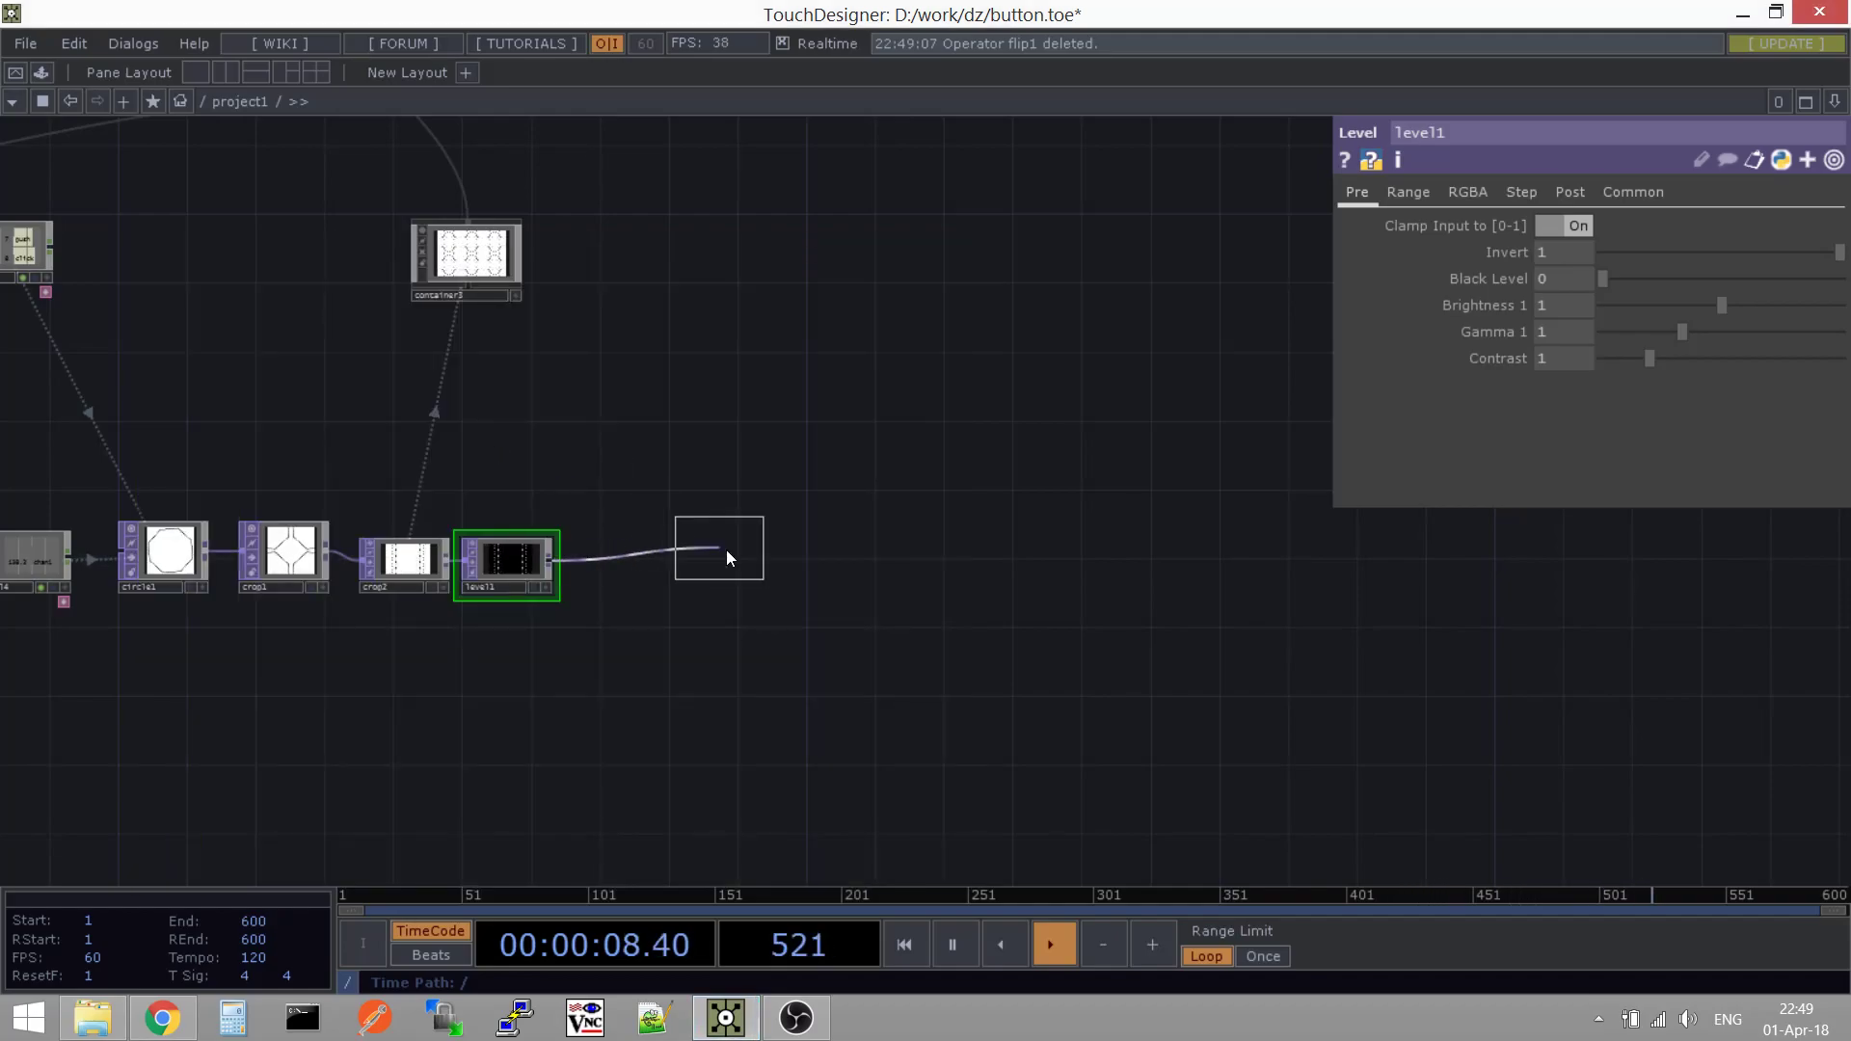
pyautogui.click(633, 557)
pyautogui.moveTo(692, 399); pyautogui.dragTo(751, 476)
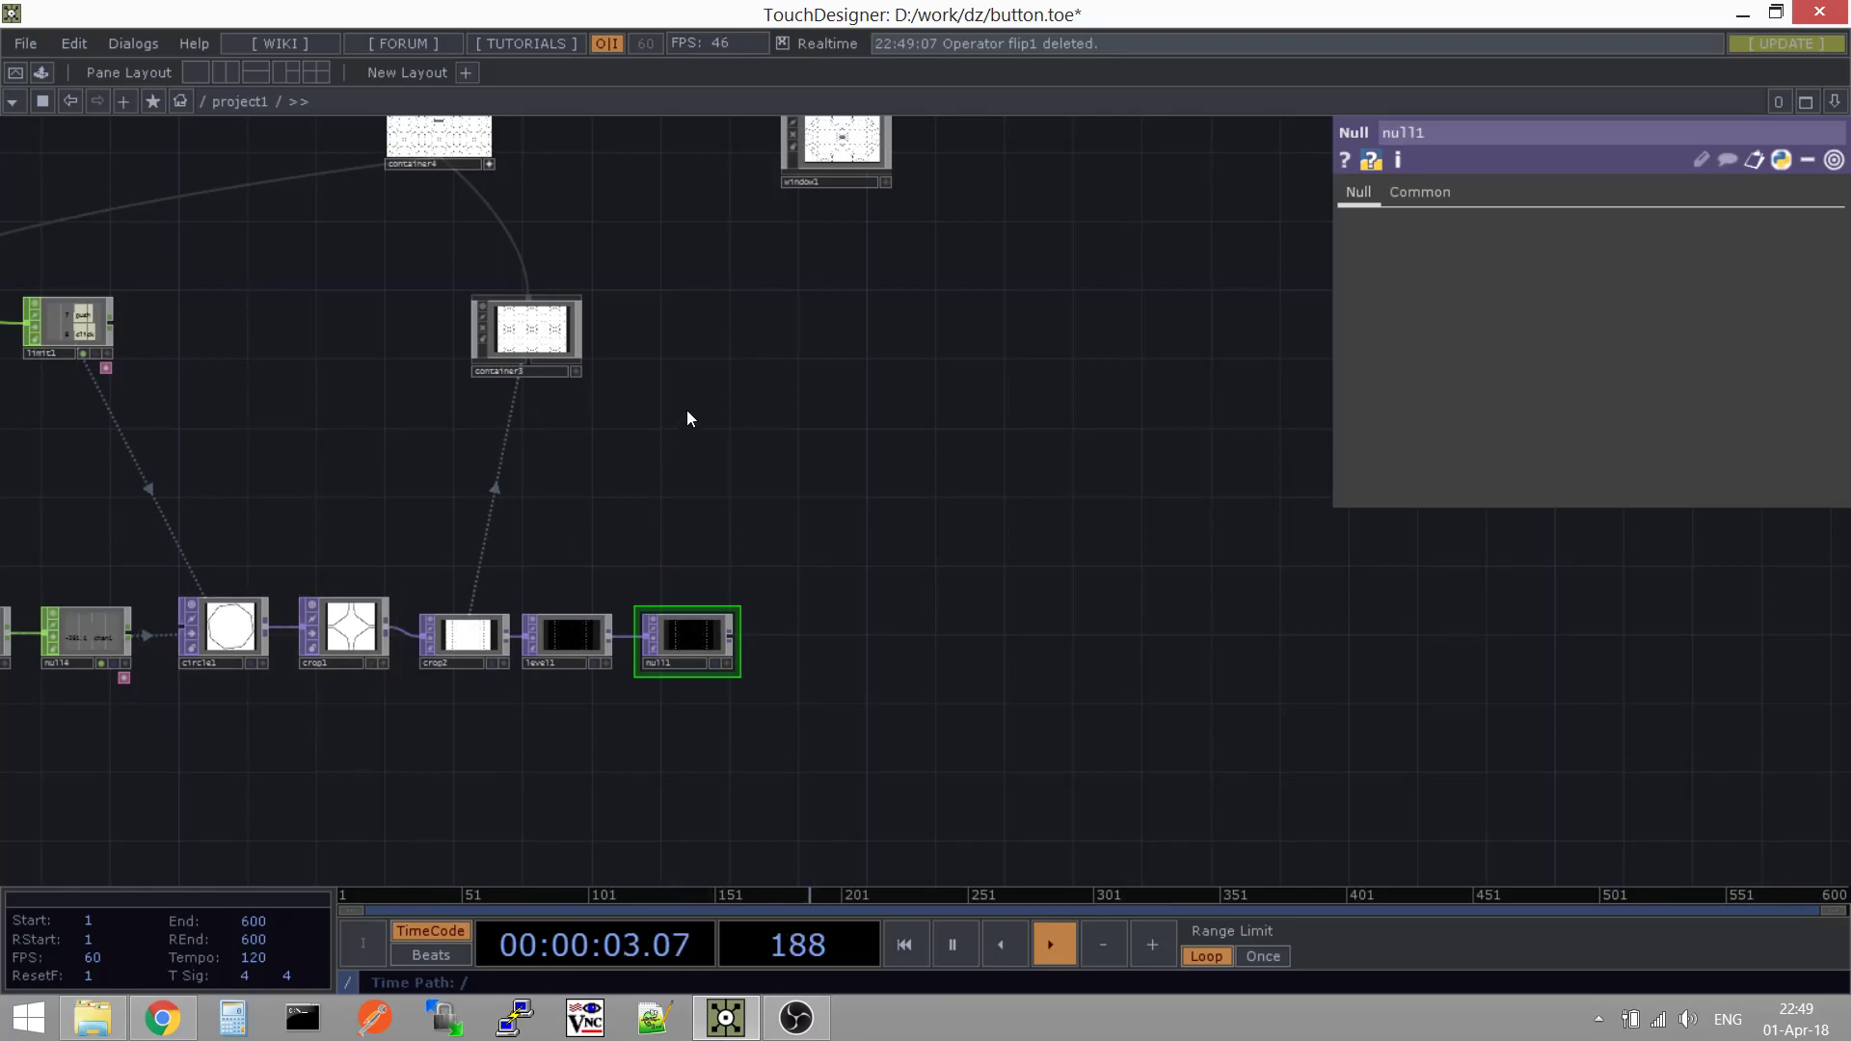
# Set the Background TOP of container3 to null1
pyautogui.moveTo(619, 411); pyautogui.dragTo(646, 507)
pyautogui.moveTo(797, 450); pyautogui.dragTo(876, 386)
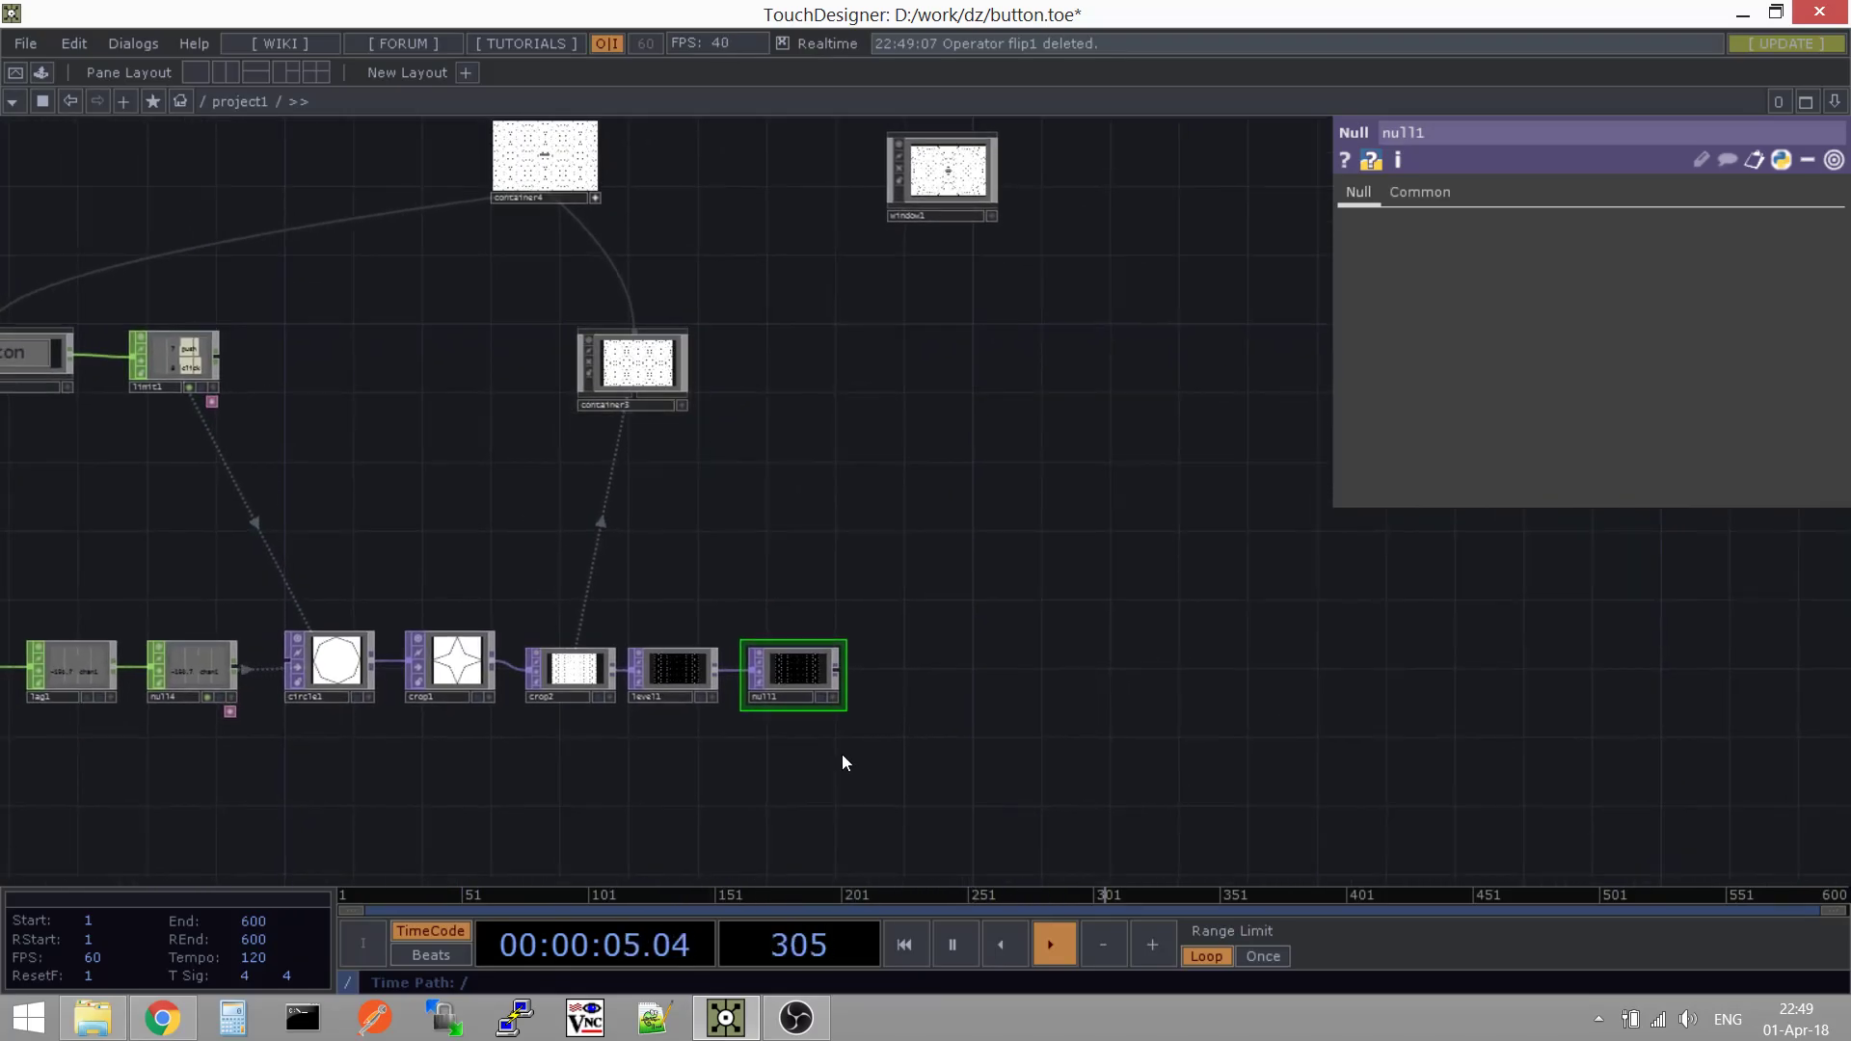
pyautogui.click(632, 364)
pyautogui.moveTo(815, 663); pyautogui.dragTo(1492, 279)
pyautogui.moveTo(927, 477); pyautogui.dragTo(973, 368)
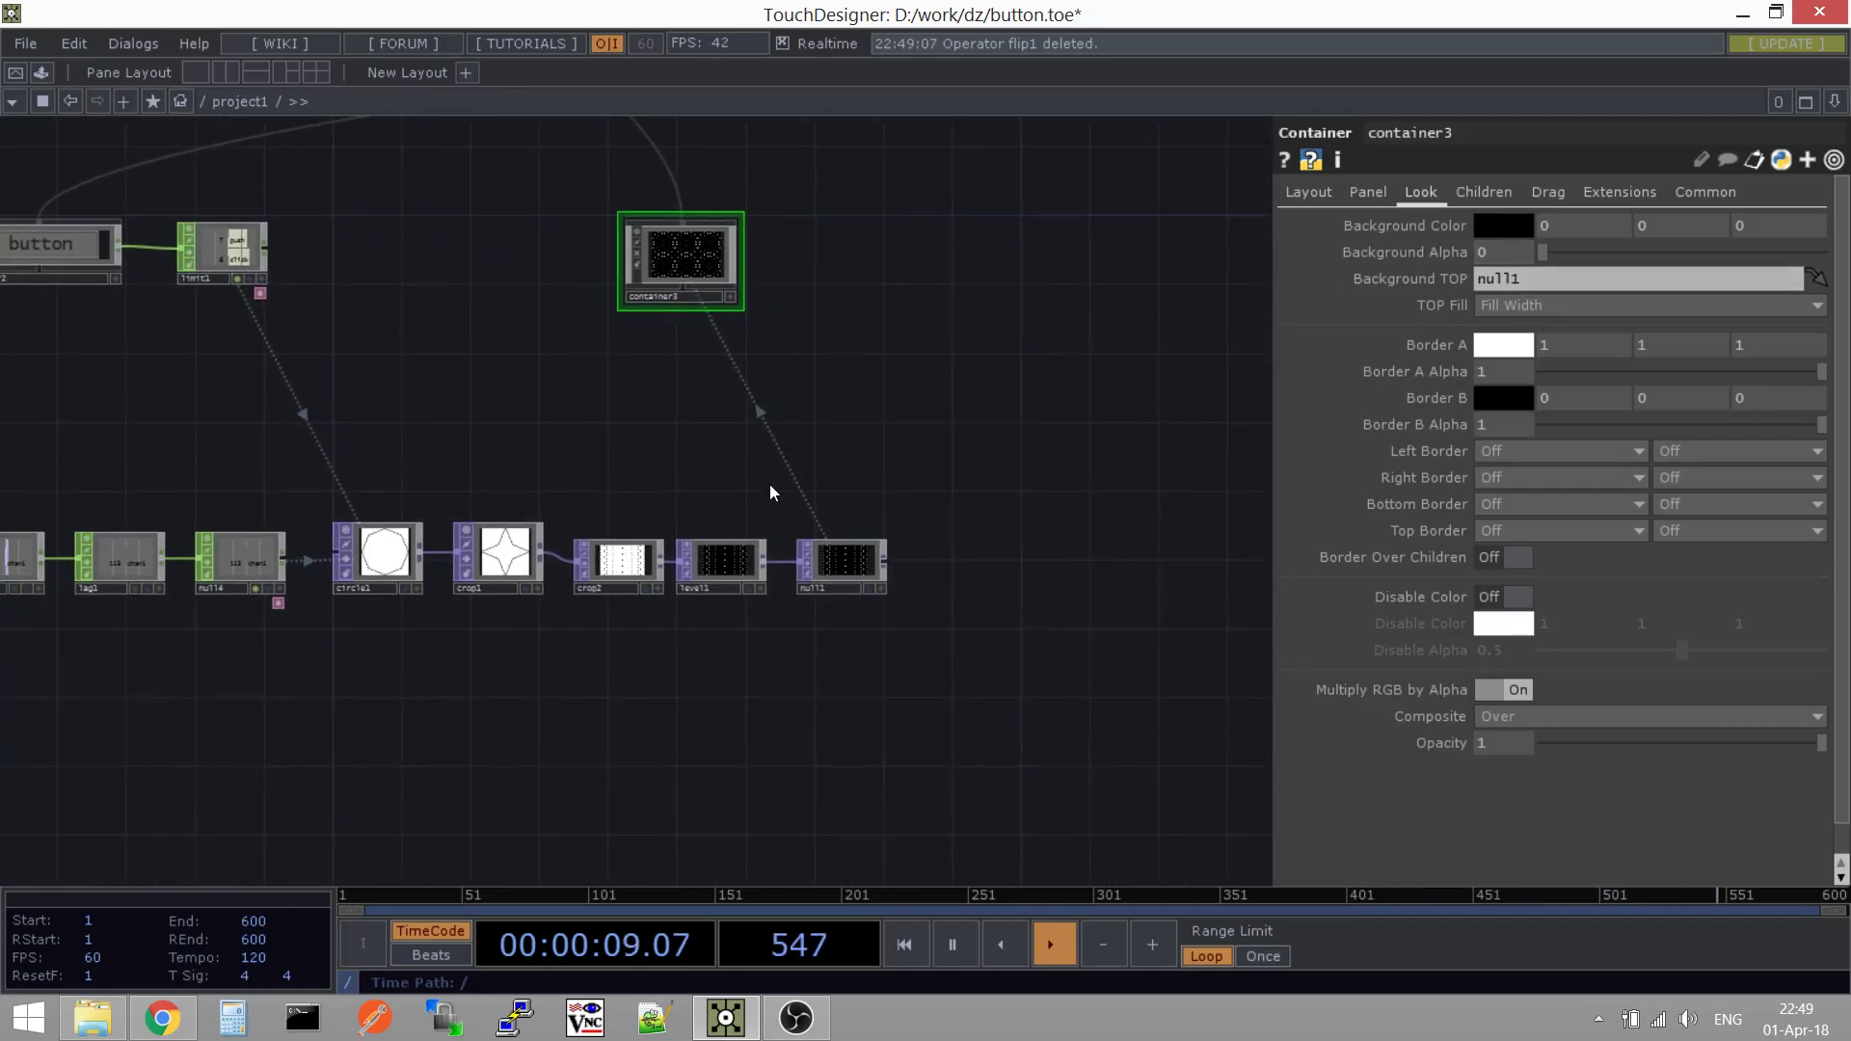
# Compare the patterns of crop2 and level1 up close
pyautogui.scroll(2, 769, 484)
pyautogui.scroll(1, 748, 538)
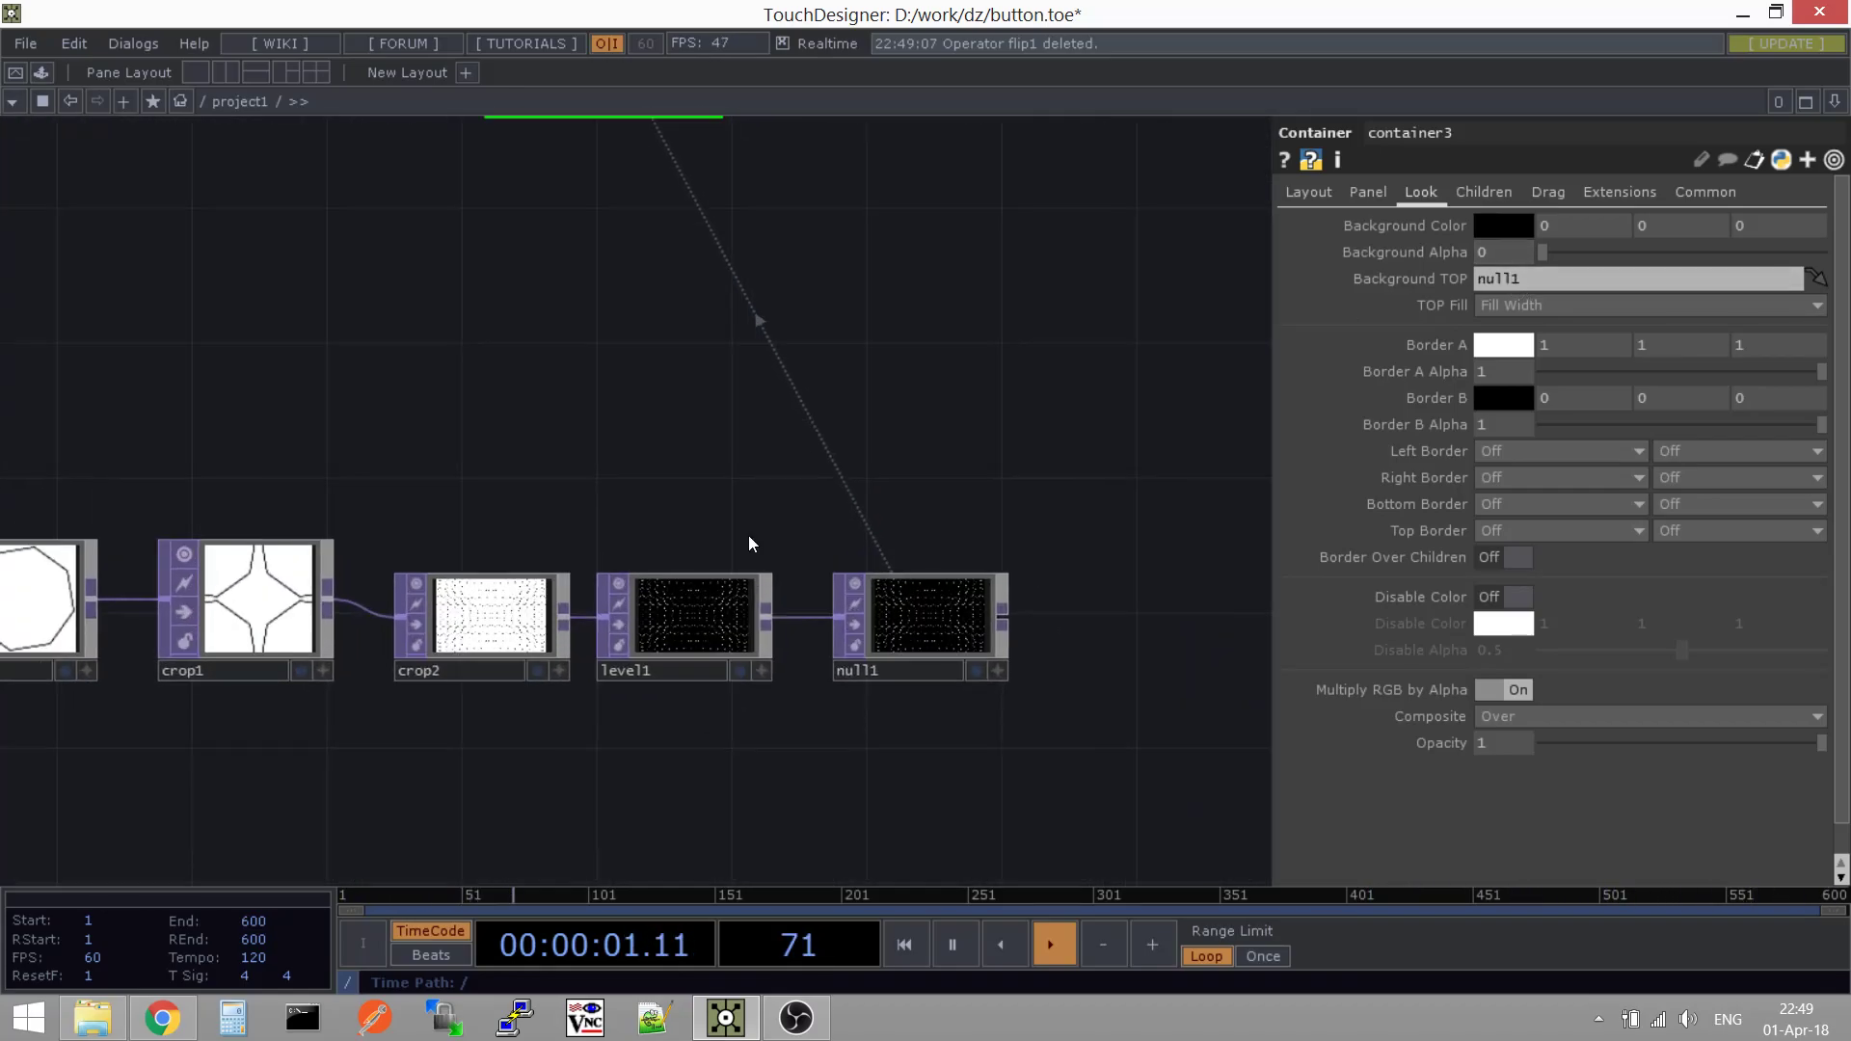
pyautogui.scroll(1, 617, 621)
pyautogui.scroll(2, 465, 692)
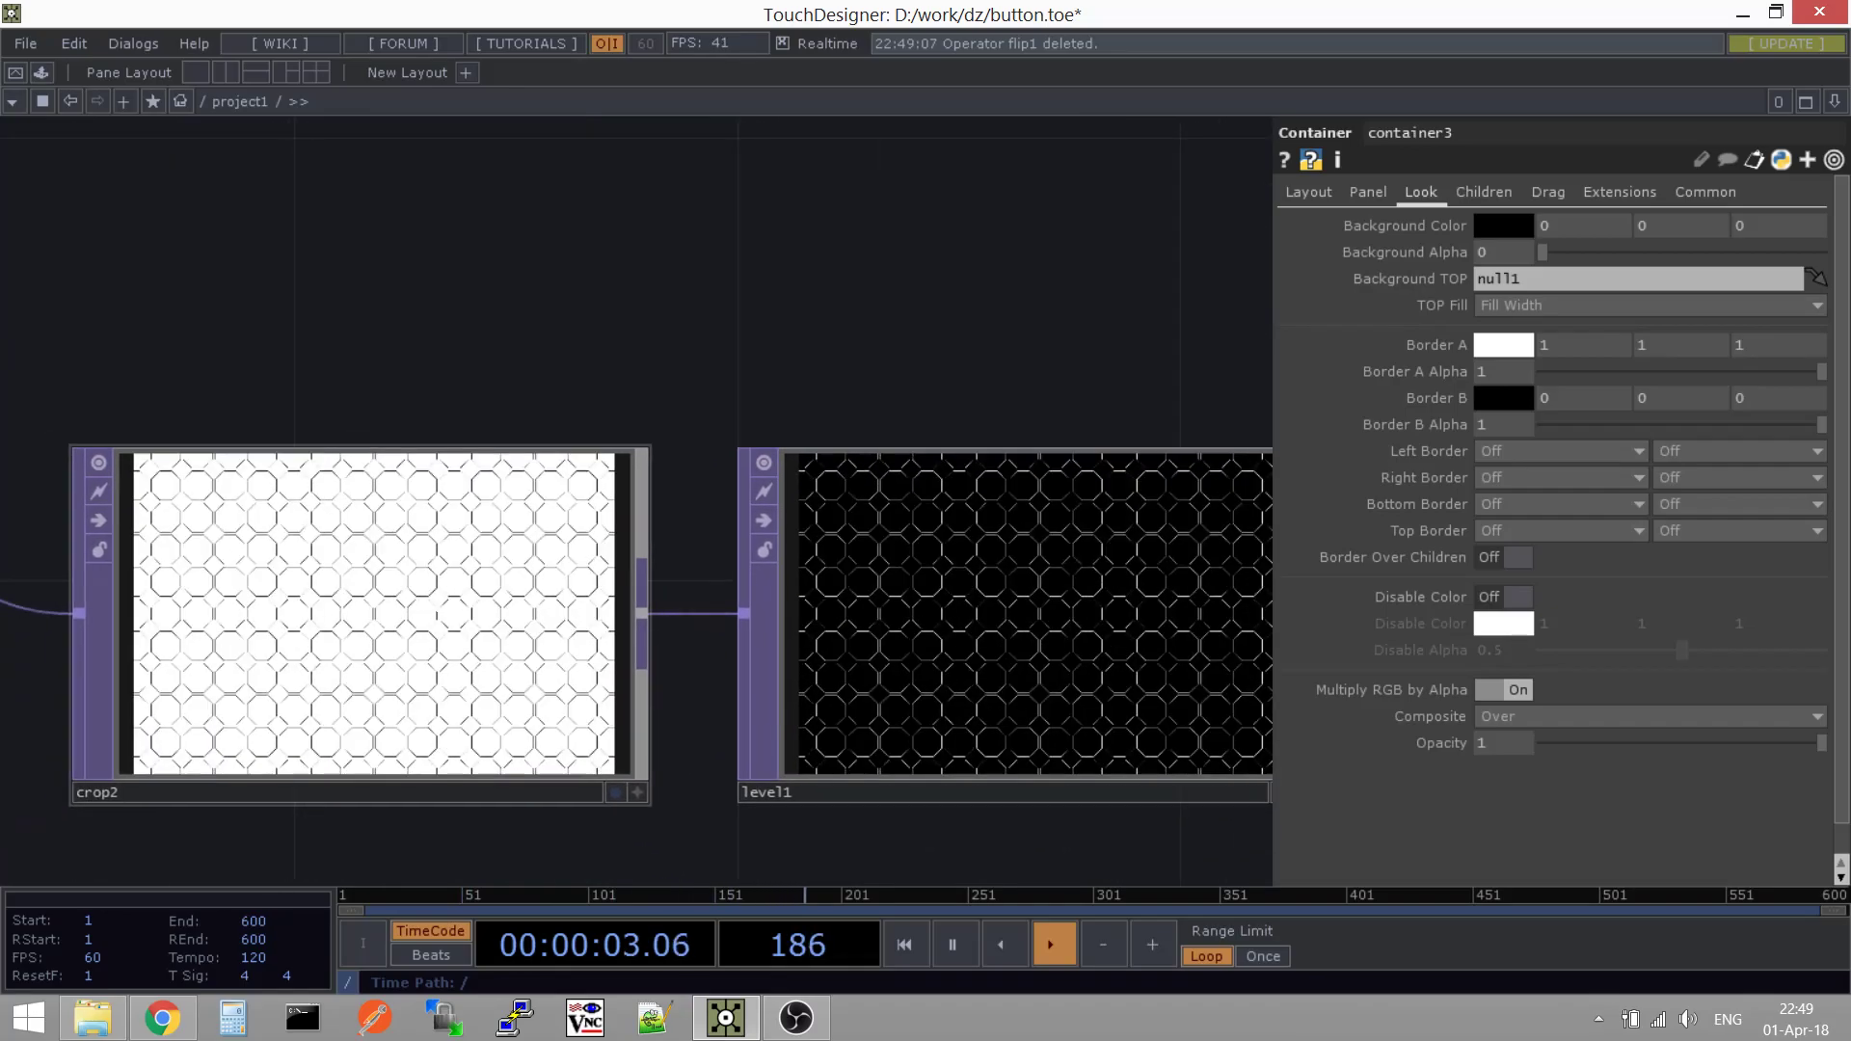
pyautogui.click(453, 626)
pyautogui.scroll(-3, 453, 626)
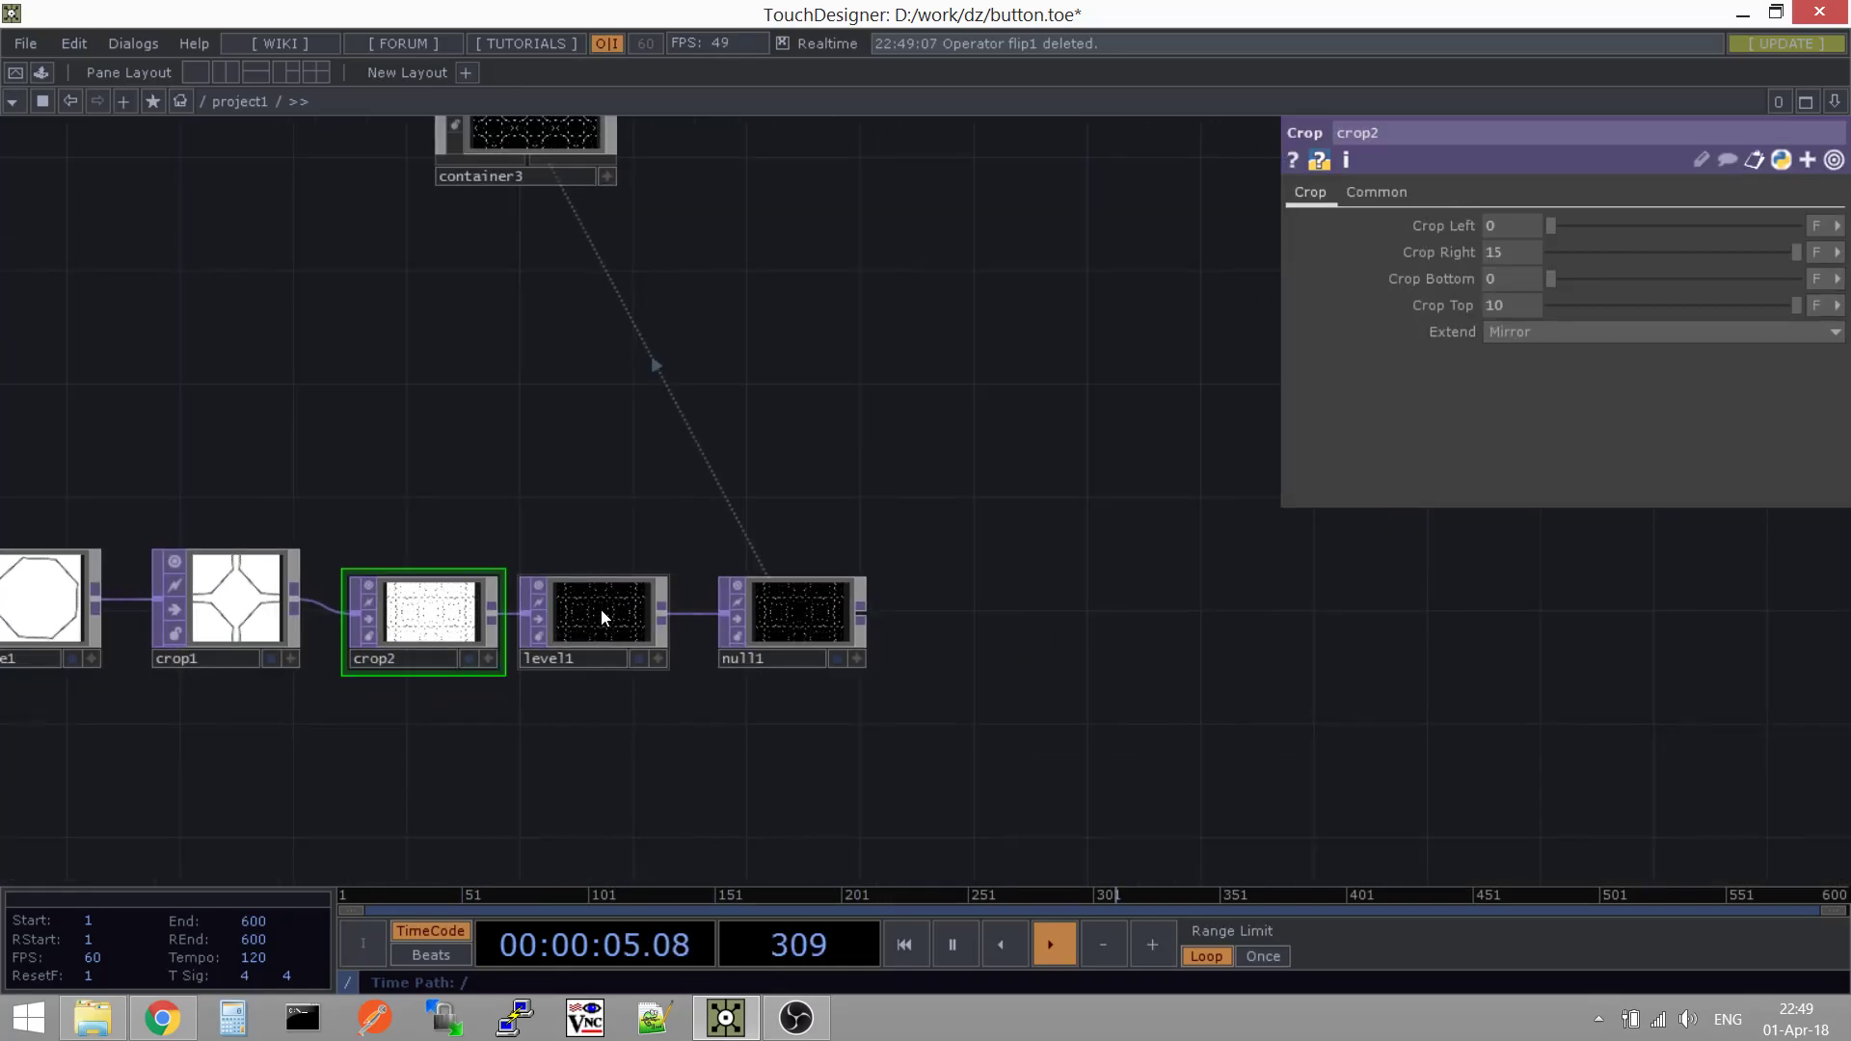
# Delete level1 from the chain and move null1 closer to crop2
pyautogui.click(602, 617)
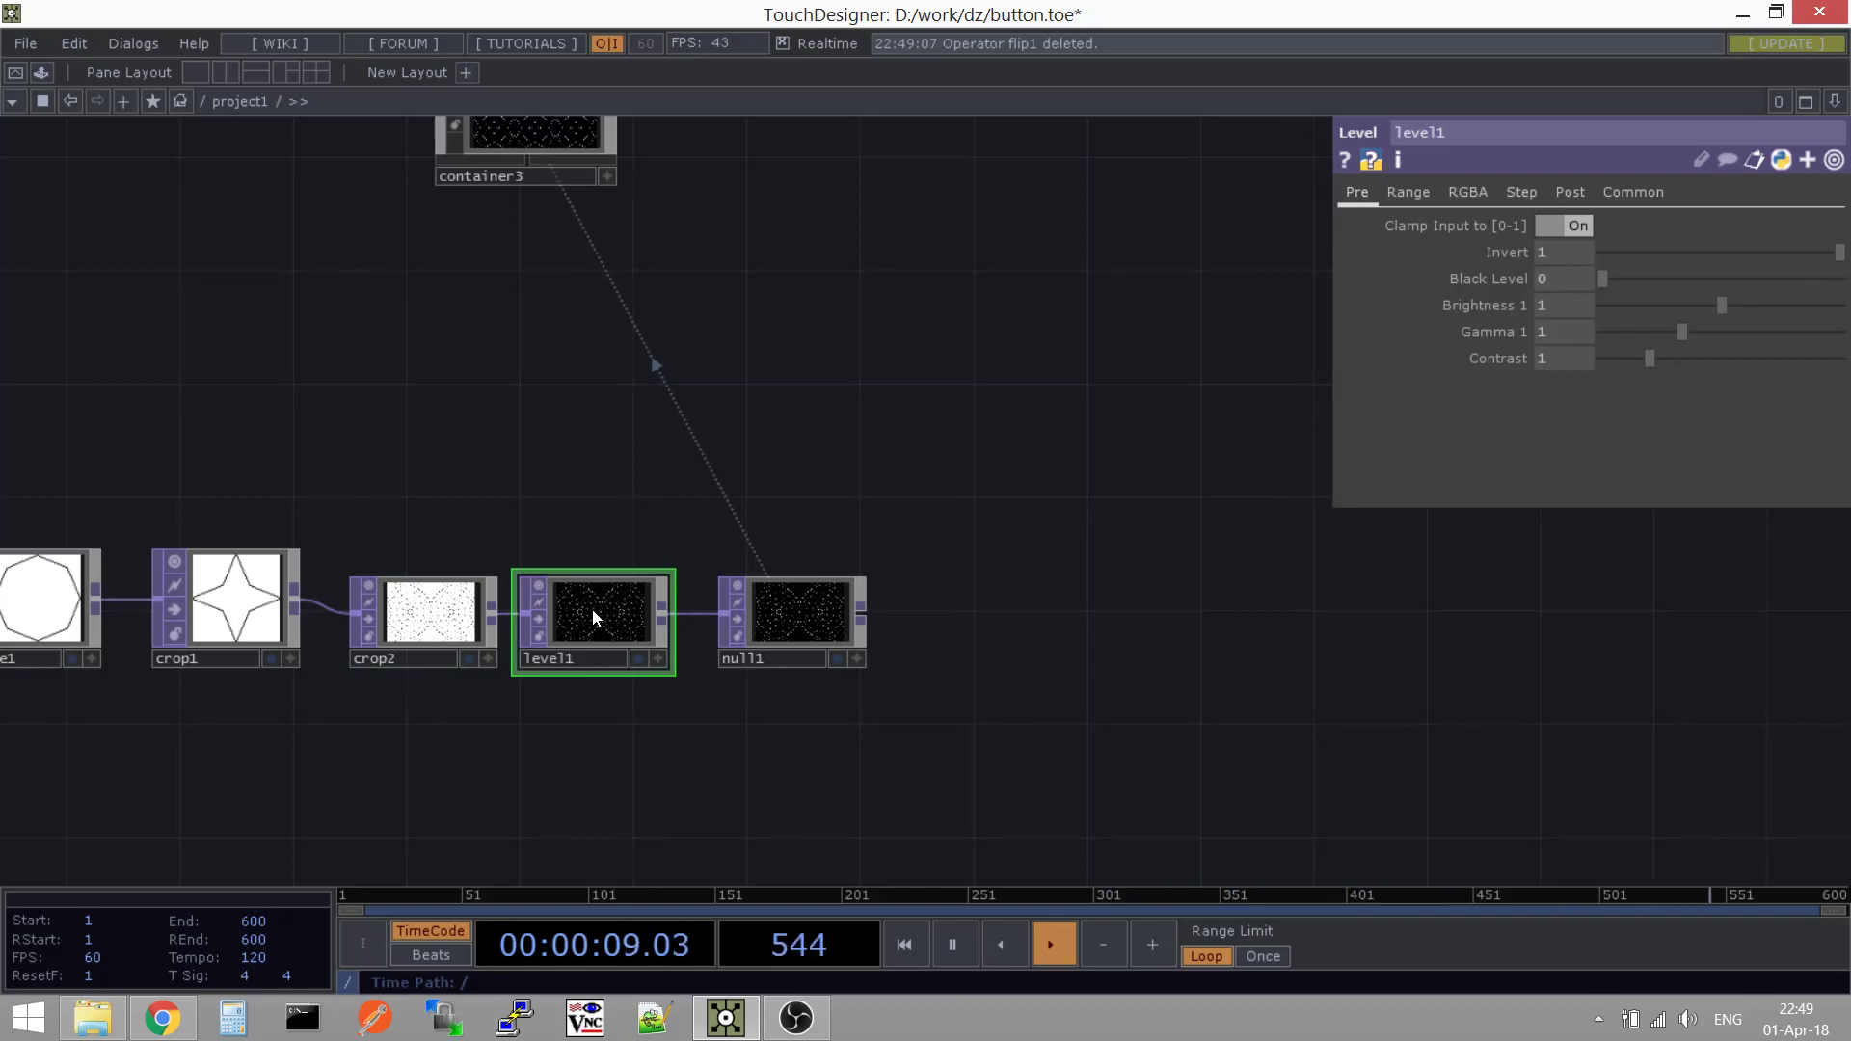
pyautogui.press('Delete')
pyautogui.moveTo(781, 606); pyautogui.dragTo(640, 606)
pyautogui.moveTo(808, 654); pyautogui.dragTo(870, 886)
# Check the Background TOP reference of container3 and survey the whole network
pyautogui.click(581, 371)
pyautogui.click(1552, 280)
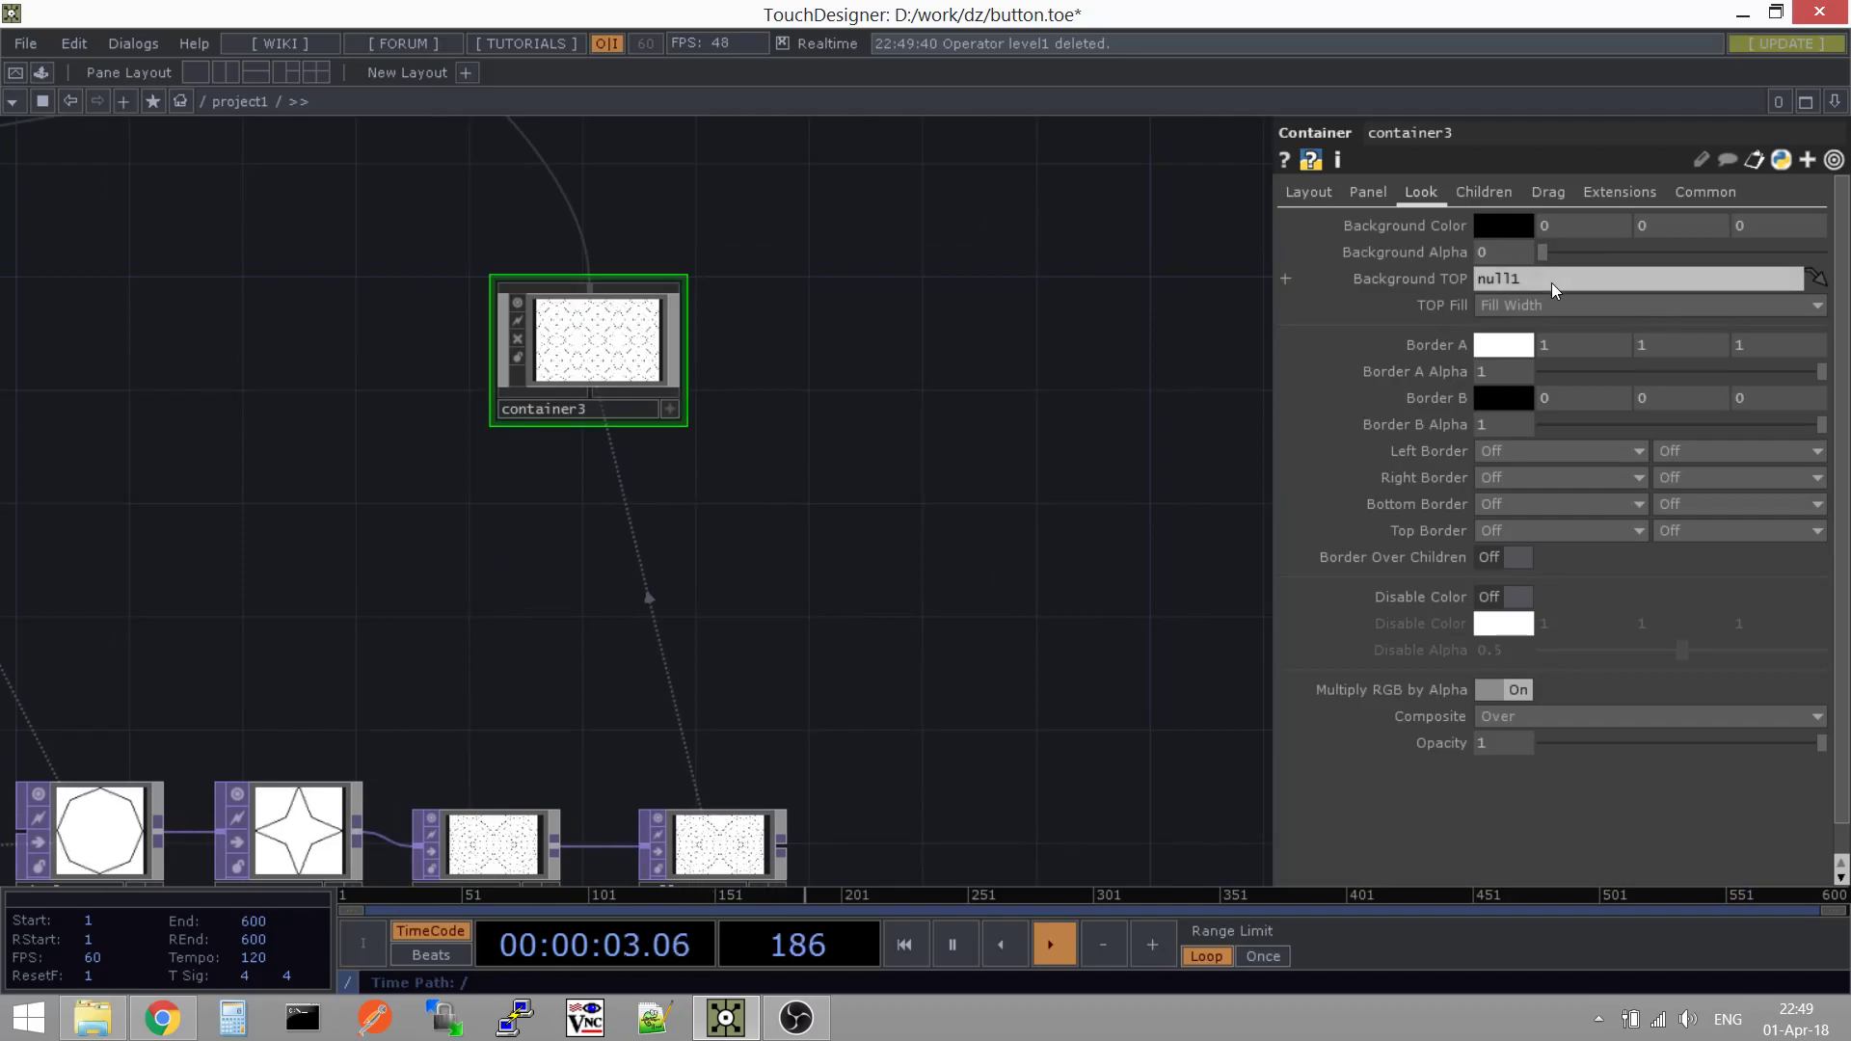
pyautogui.click(818, 694)
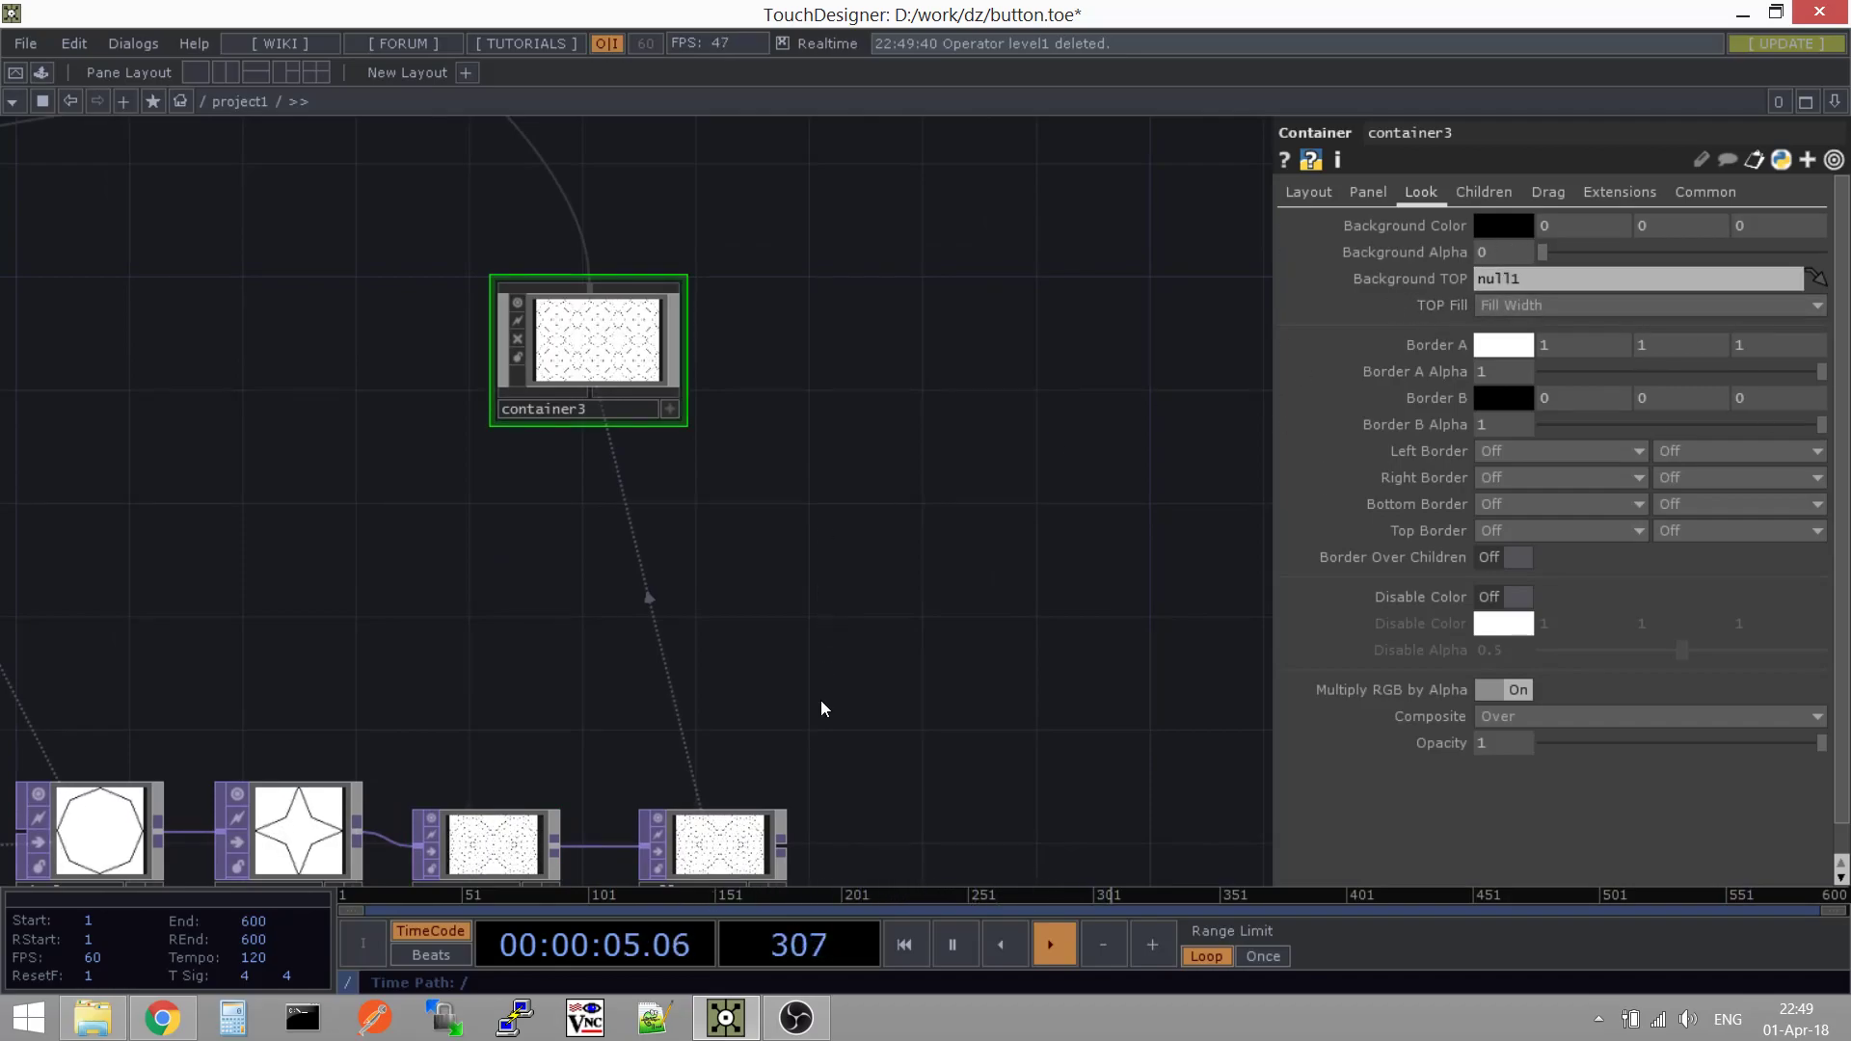
pyautogui.moveTo(738, 763); pyautogui.dragTo(801, 627)
pyautogui.moveTo(780, 394); pyautogui.dragTo(784, 681)
pyautogui.press('h')
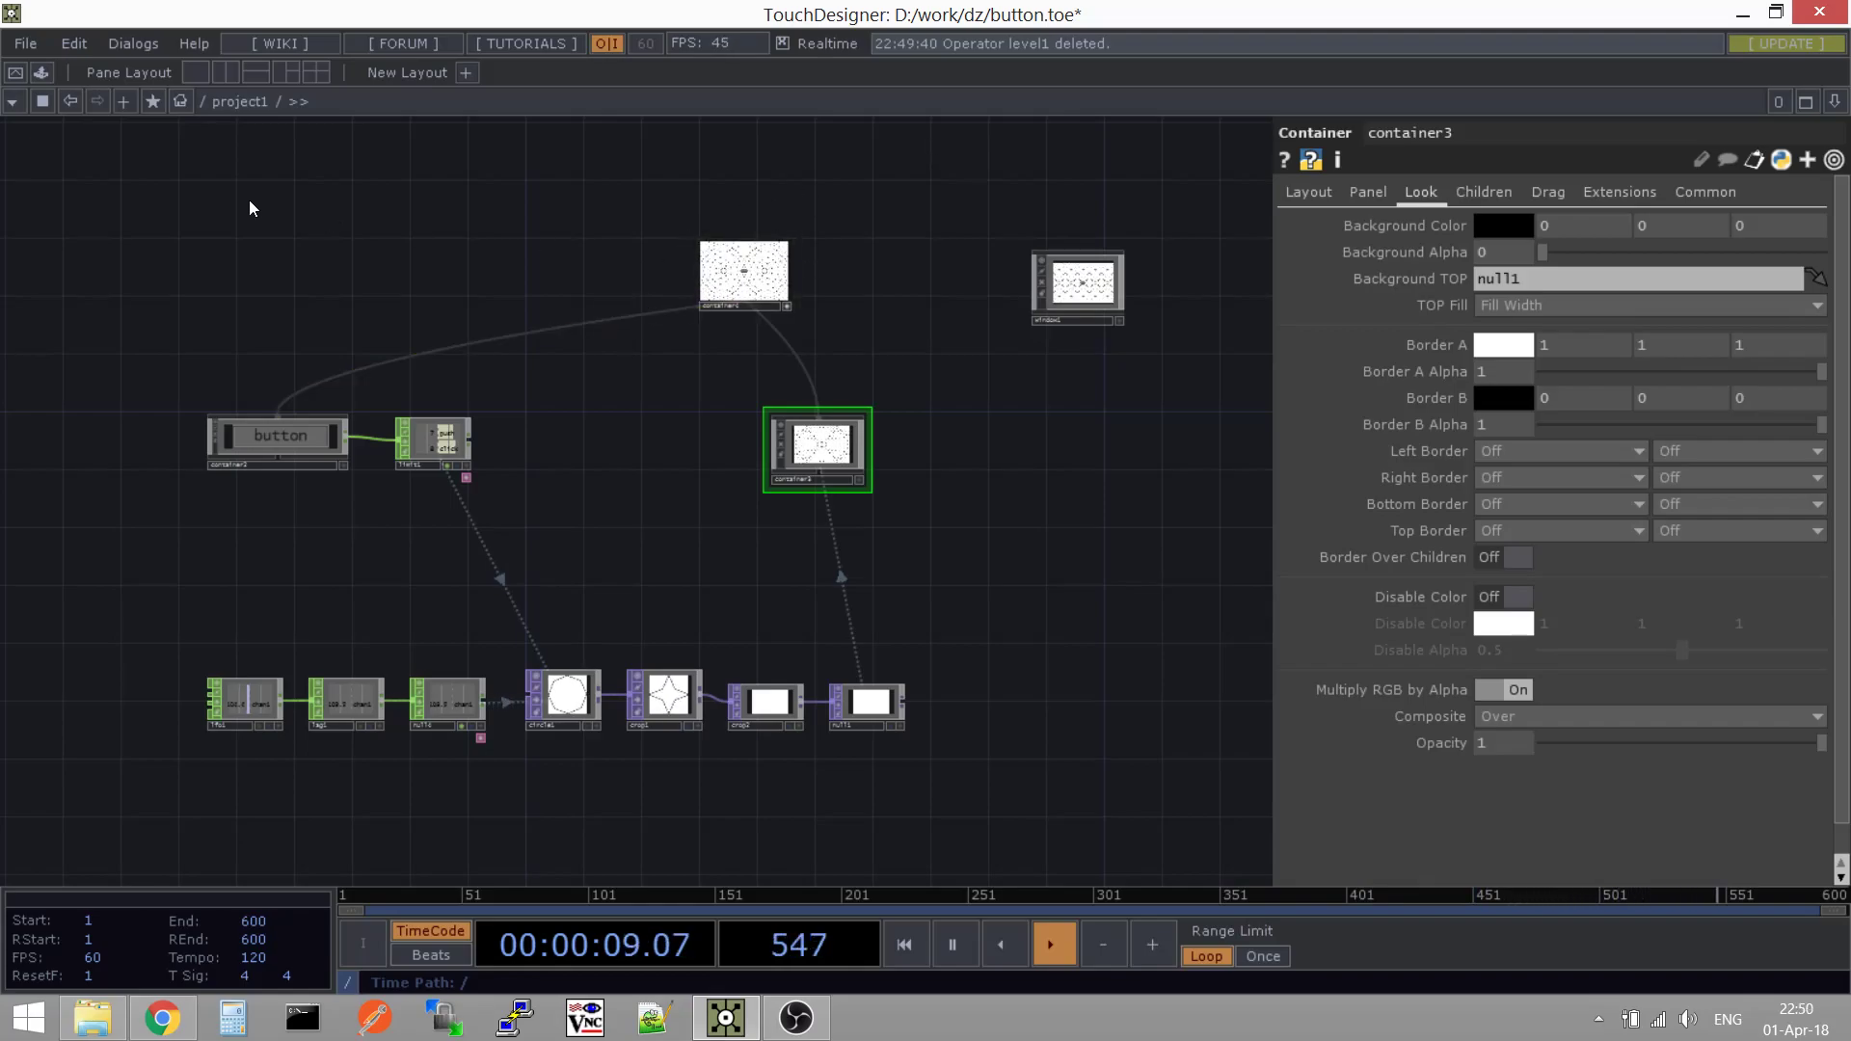
# Examine the animated tiled pattern up close in container3, container4 and window1
pyautogui.moveTo(934, 500); pyautogui.dragTo(933, 500)
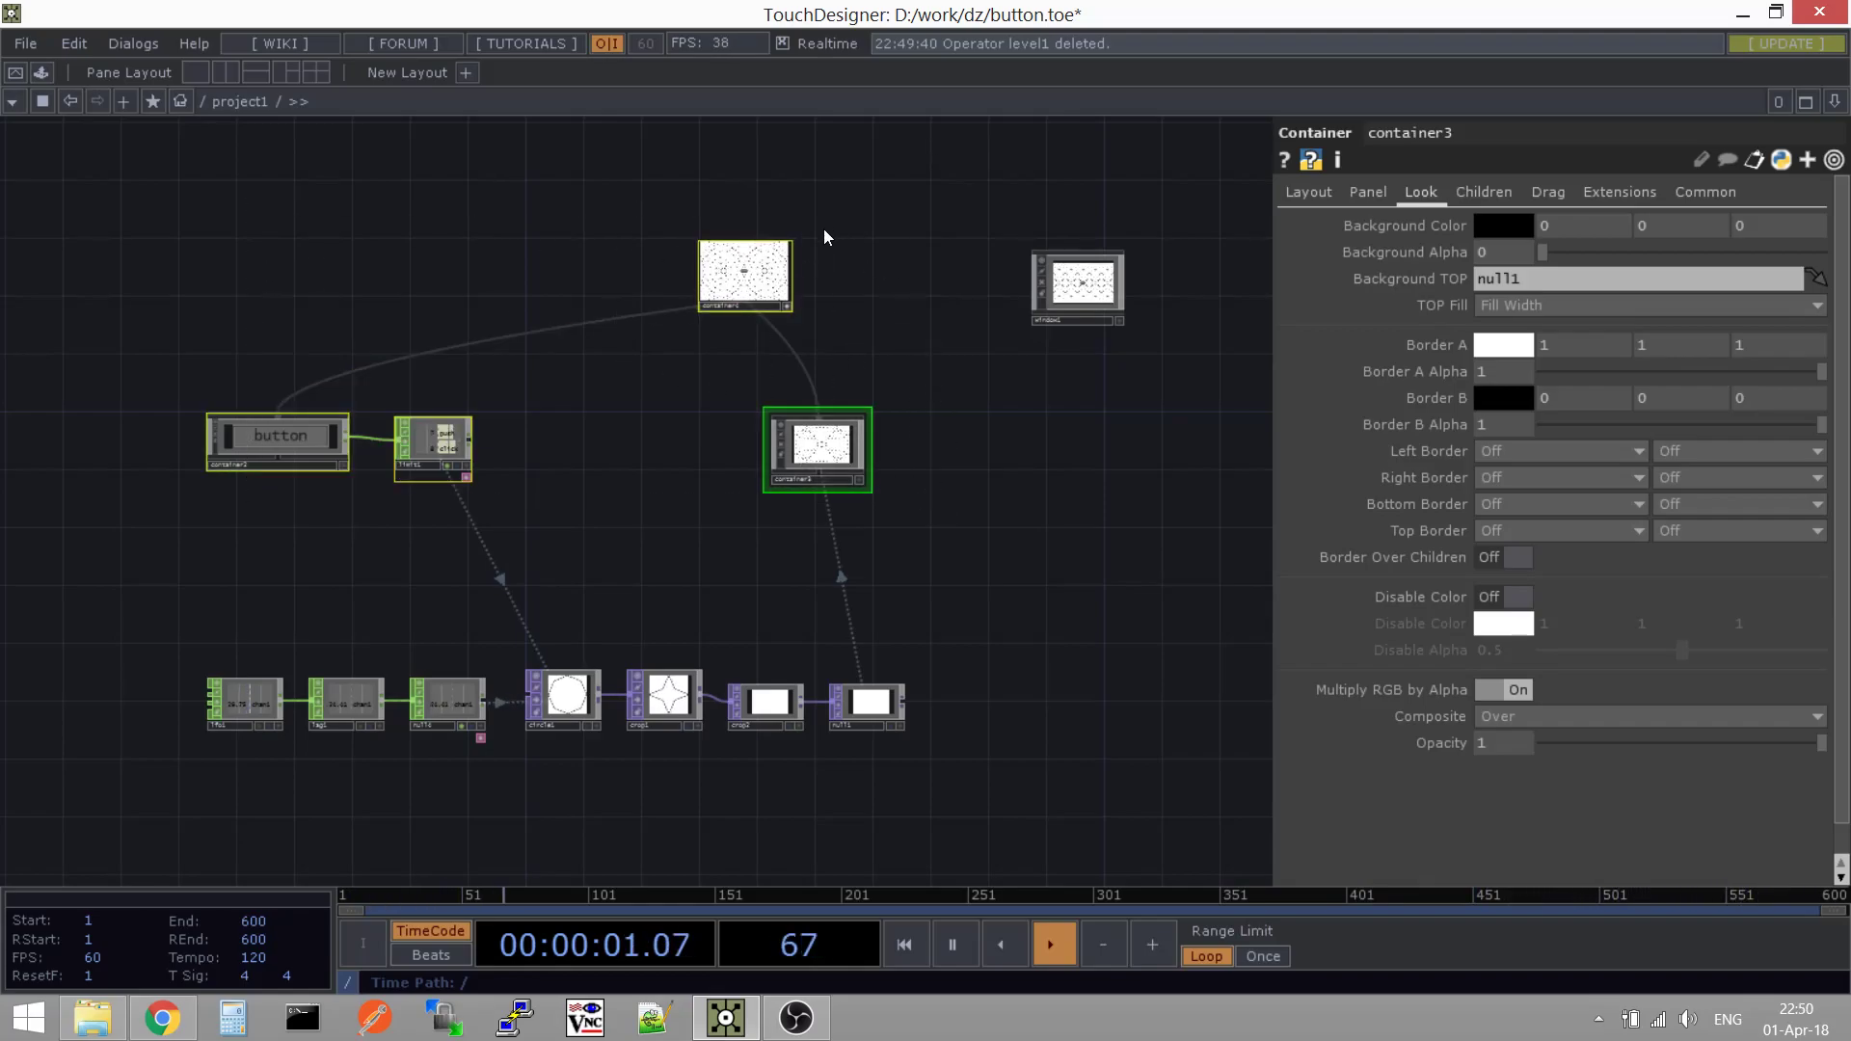
pyautogui.scroll(6, 829, 355)
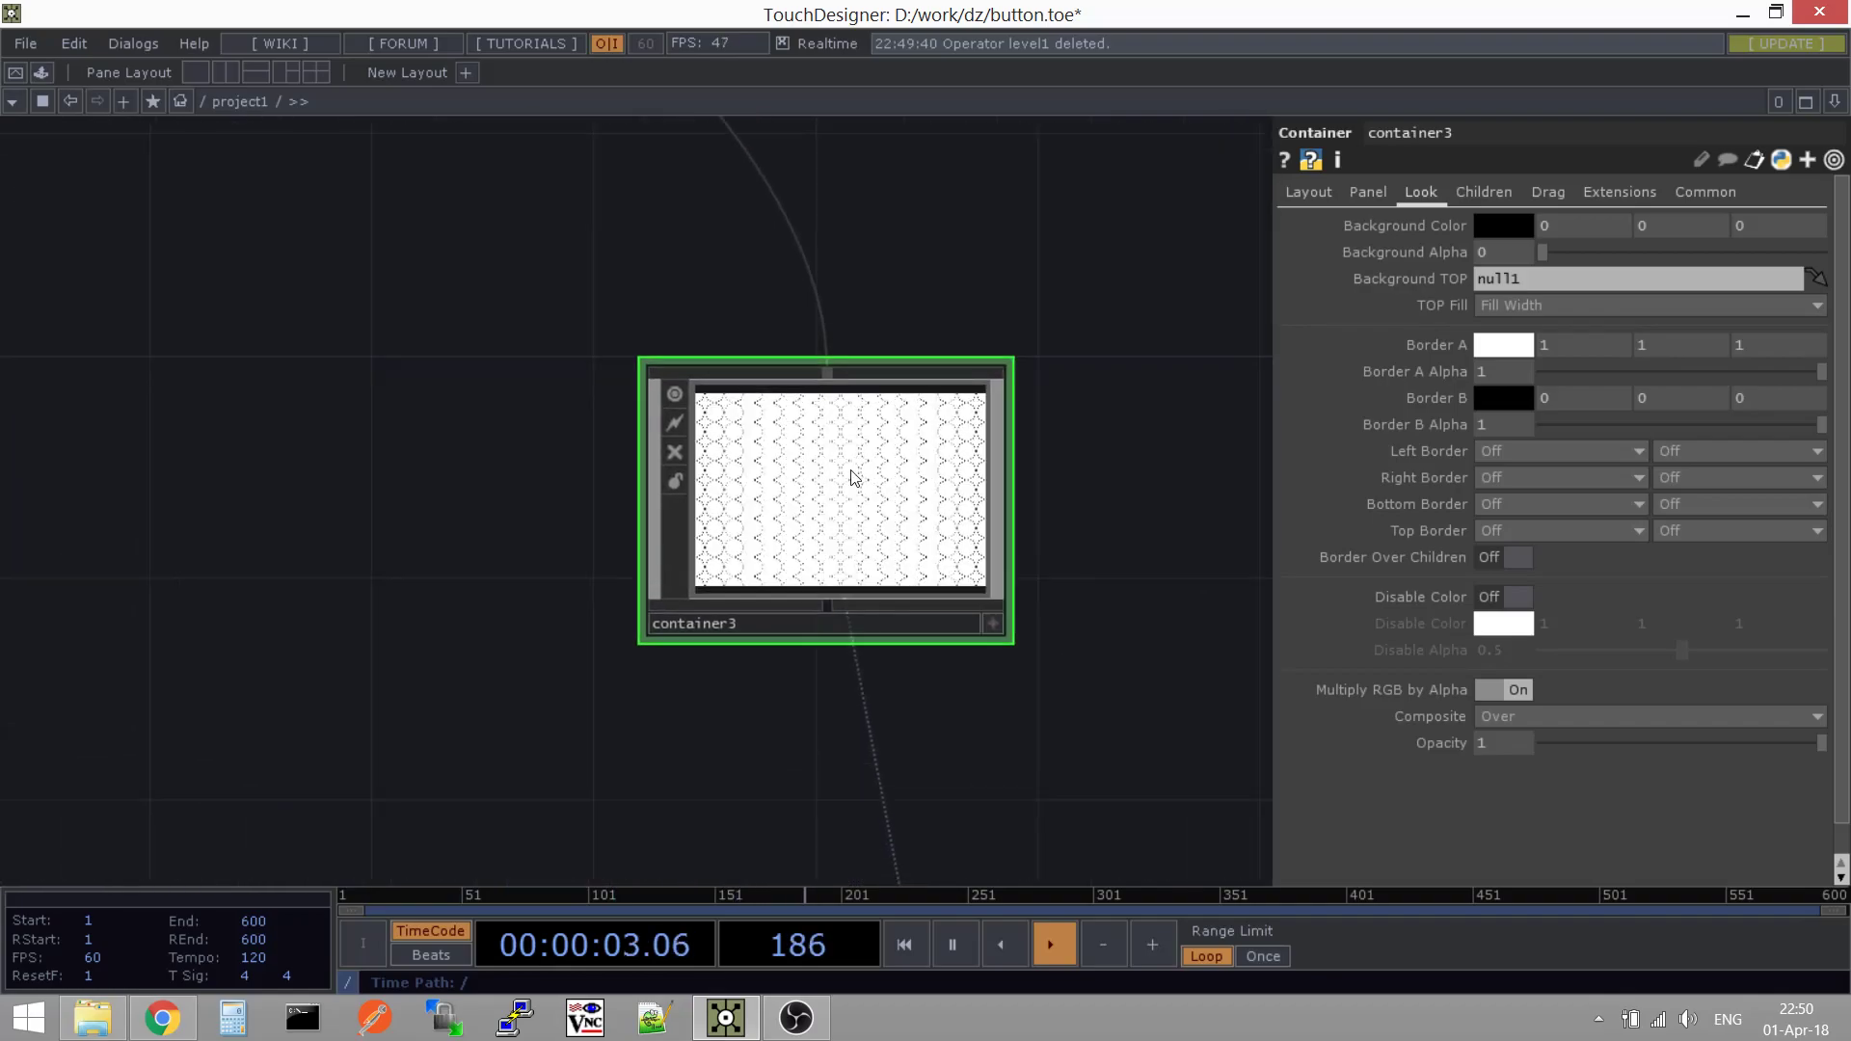
pyautogui.scroll(3, 906, 528)
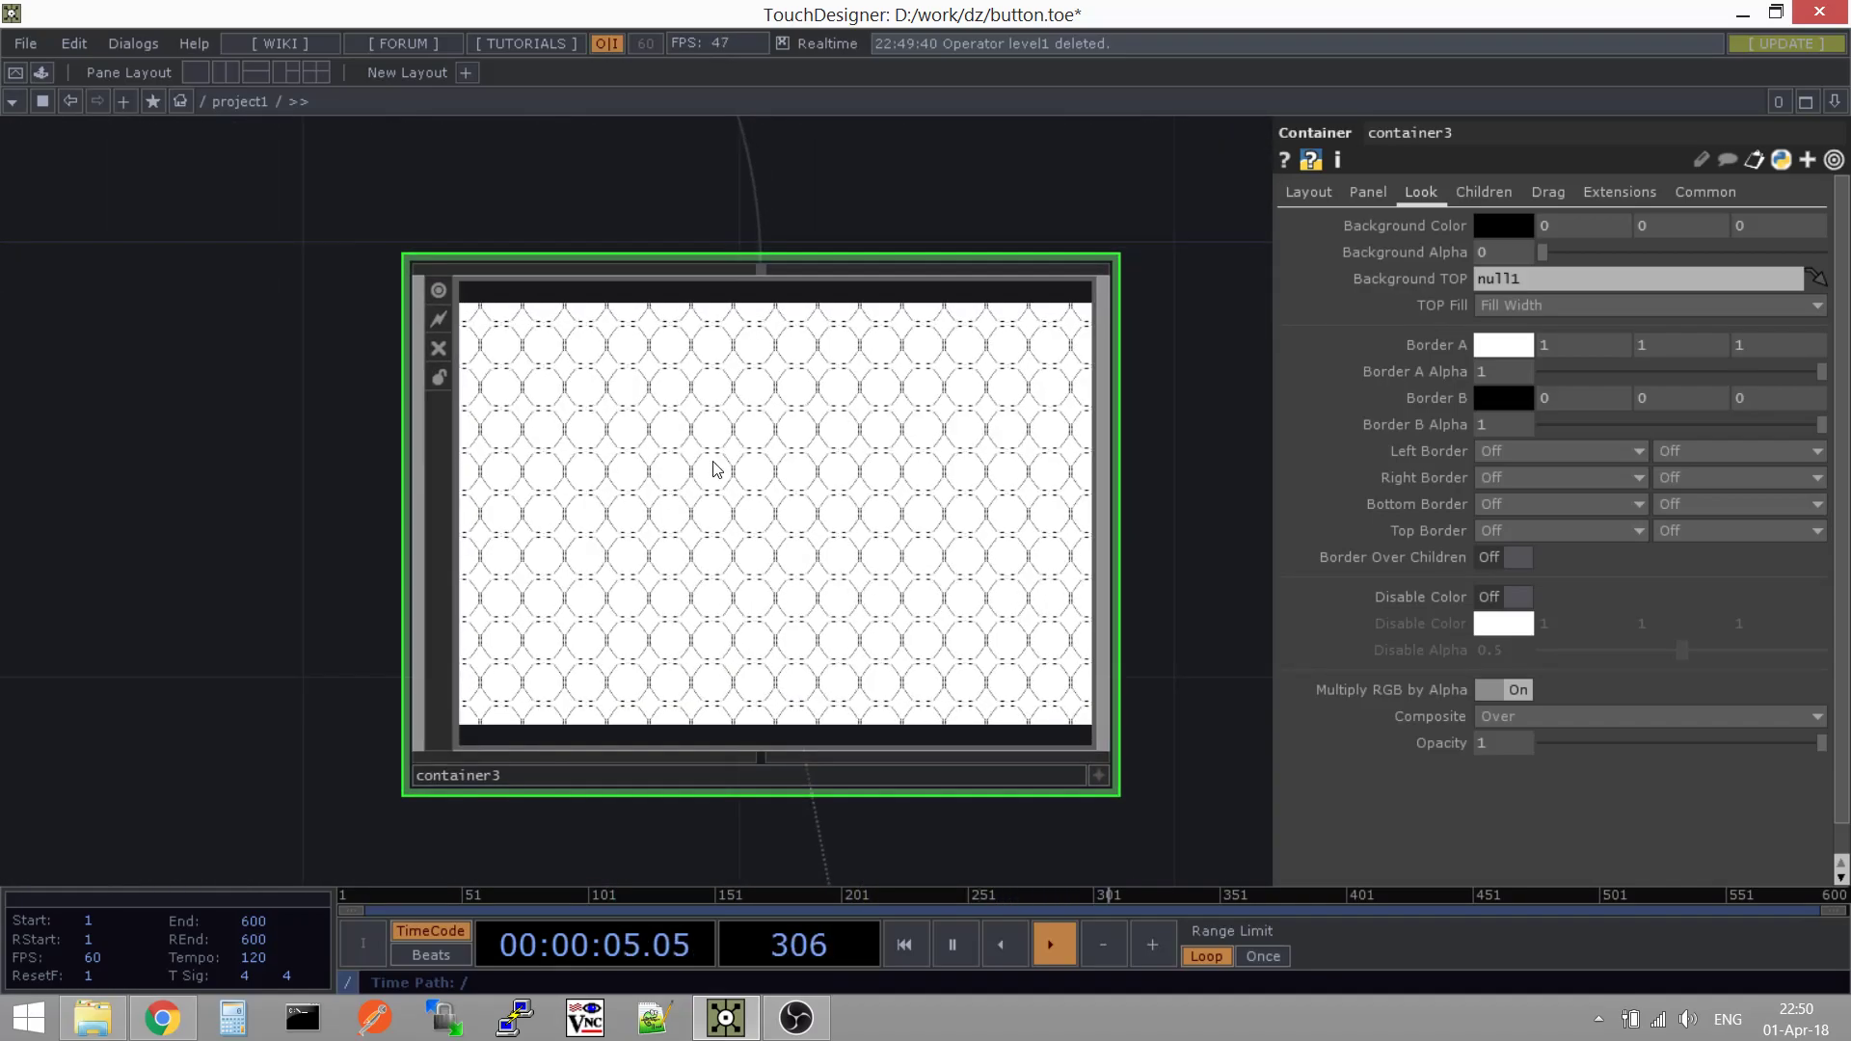
pyautogui.scroll(-8, 969, 505)
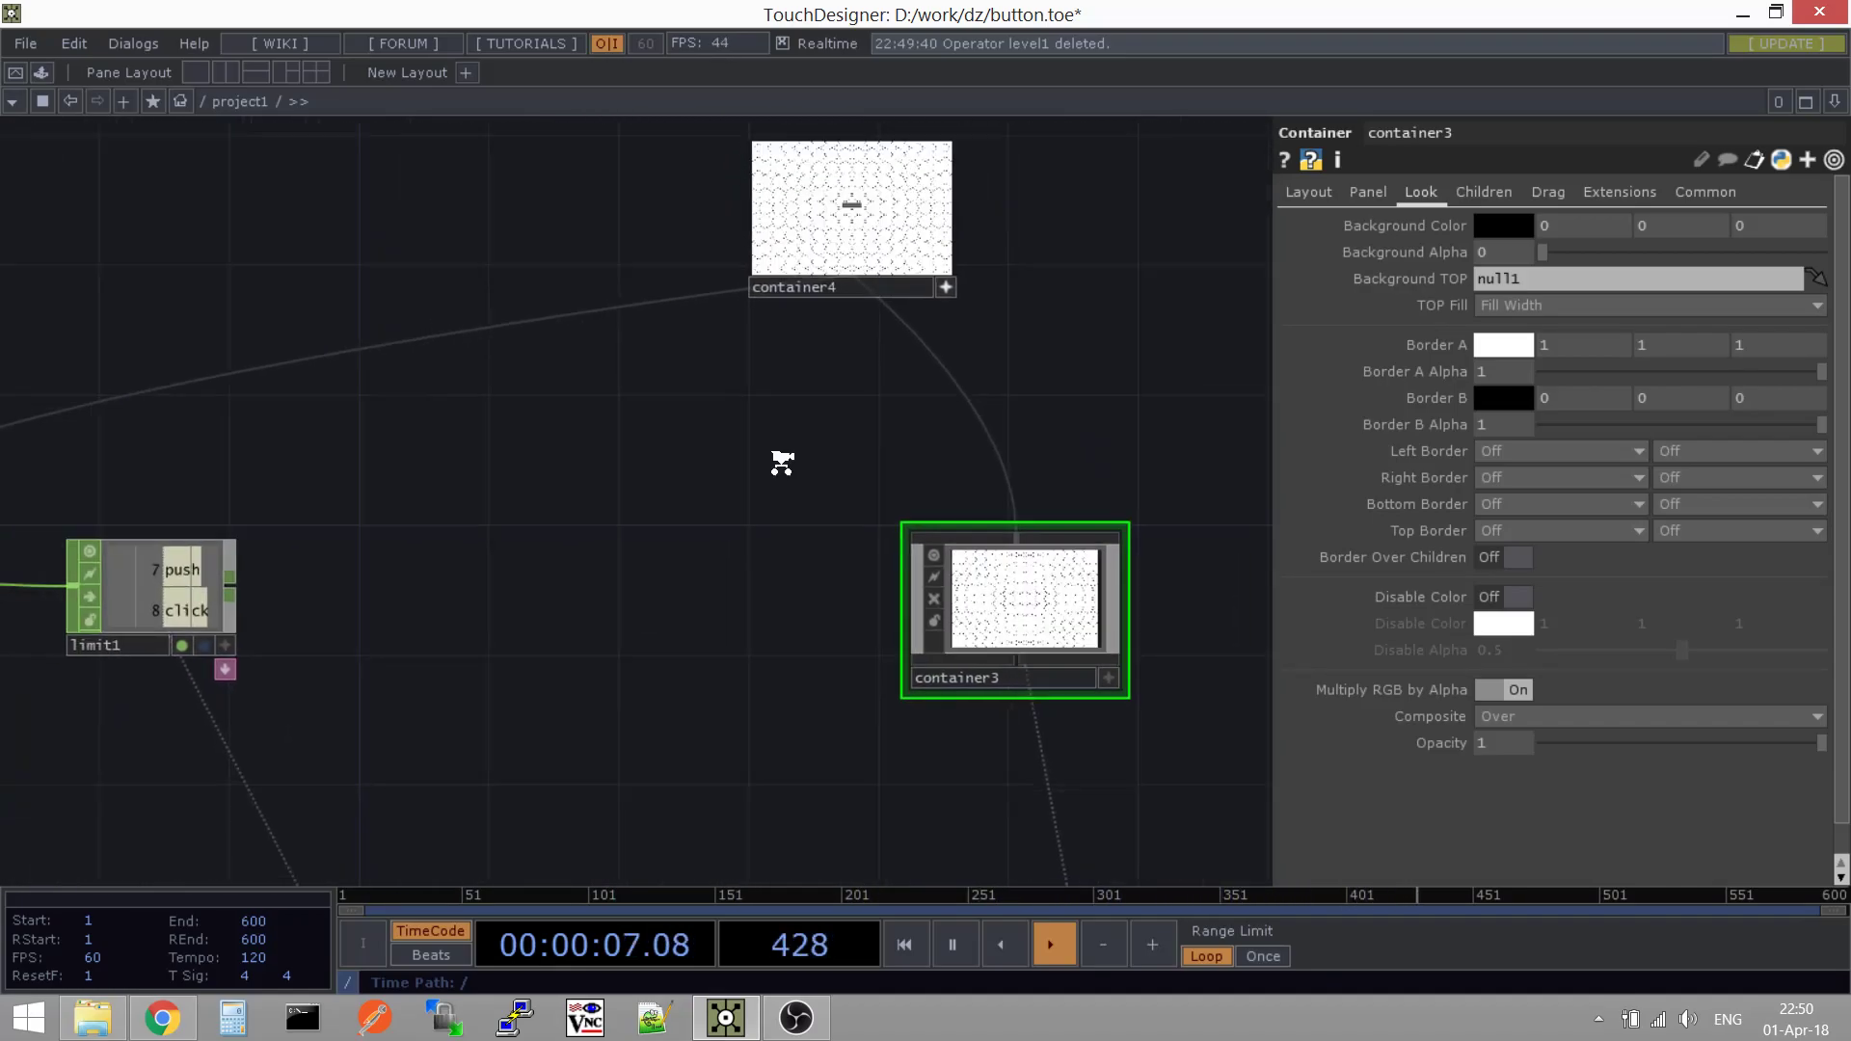
pyautogui.moveTo(802, 511); pyautogui.dragTo(1211, 502)
pyautogui.moveTo(641, 493); pyautogui.dragTo(86, 638)
pyautogui.scroll(1, 689, 391)
pyautogui.scroll(5, 700, 376)
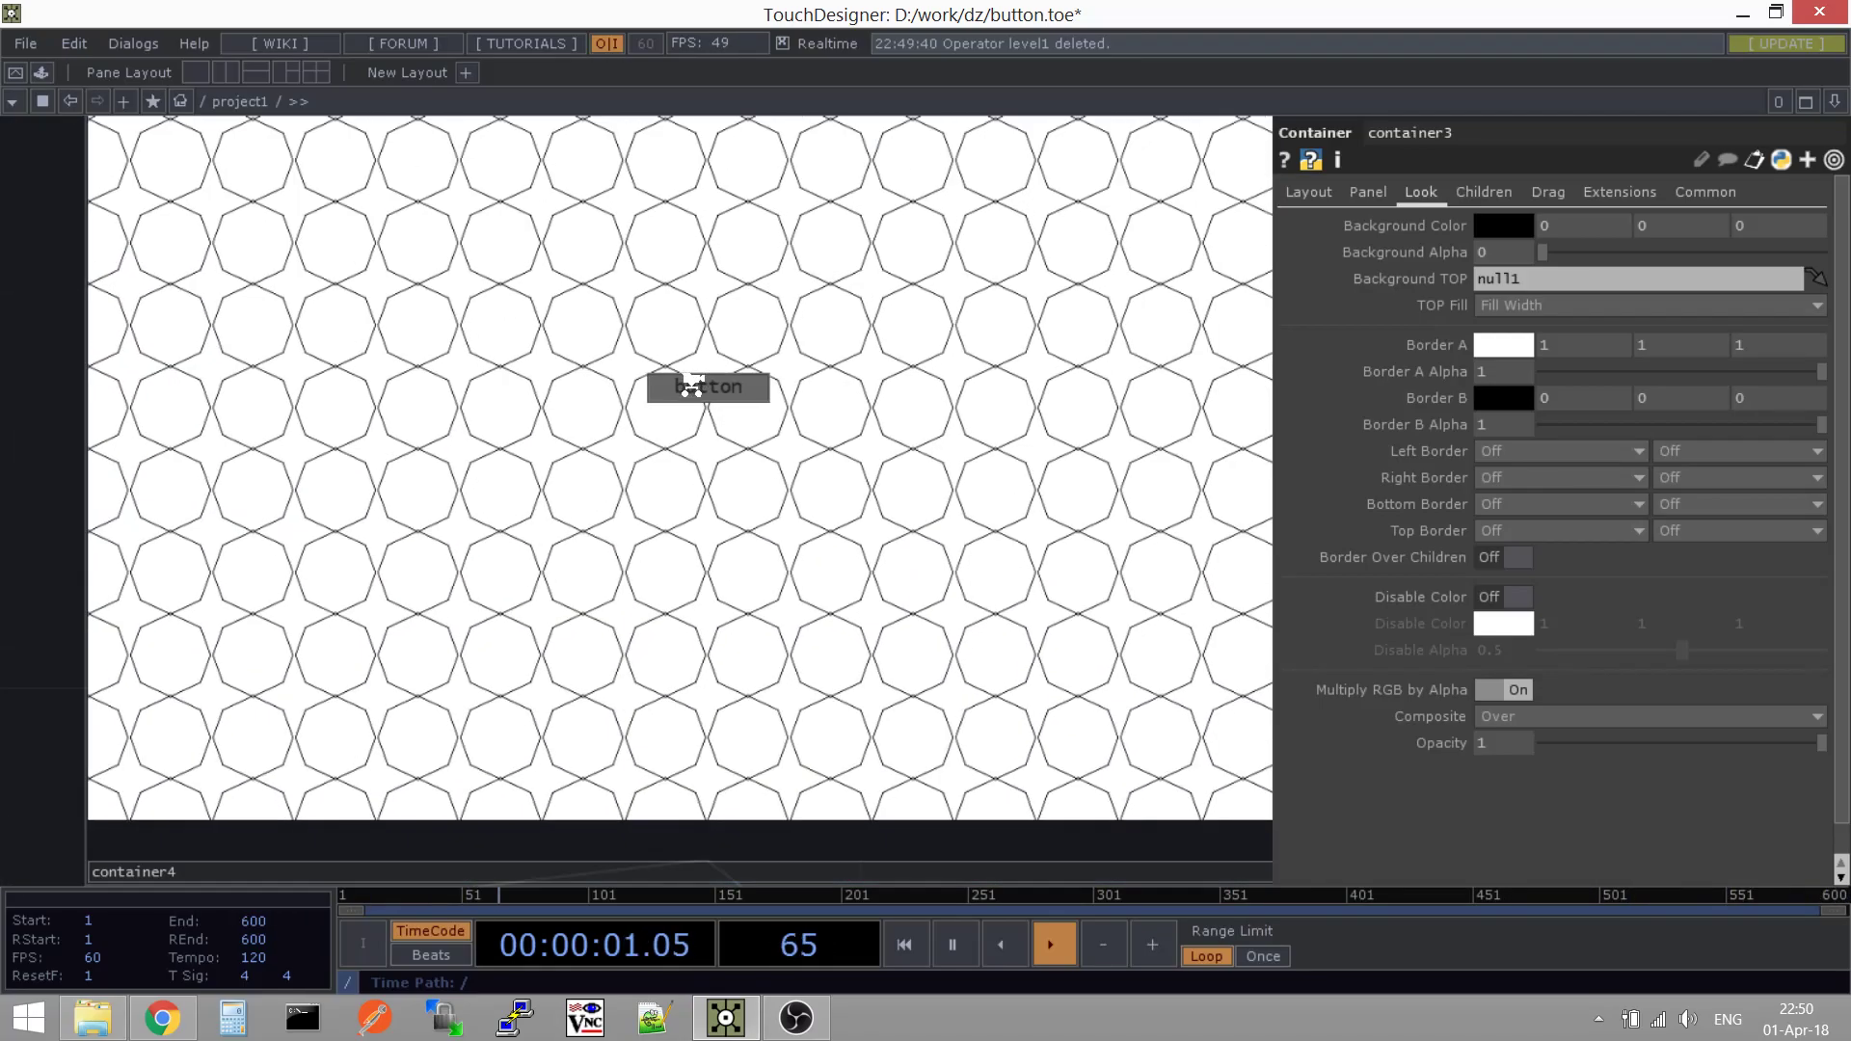
pyautogui.scroll(-5, 700, 376)
pyautogui.moveTo(891, 468); pyautogui.dragTo(336, 497)
pyautogui.scroll(5, 902, 436)
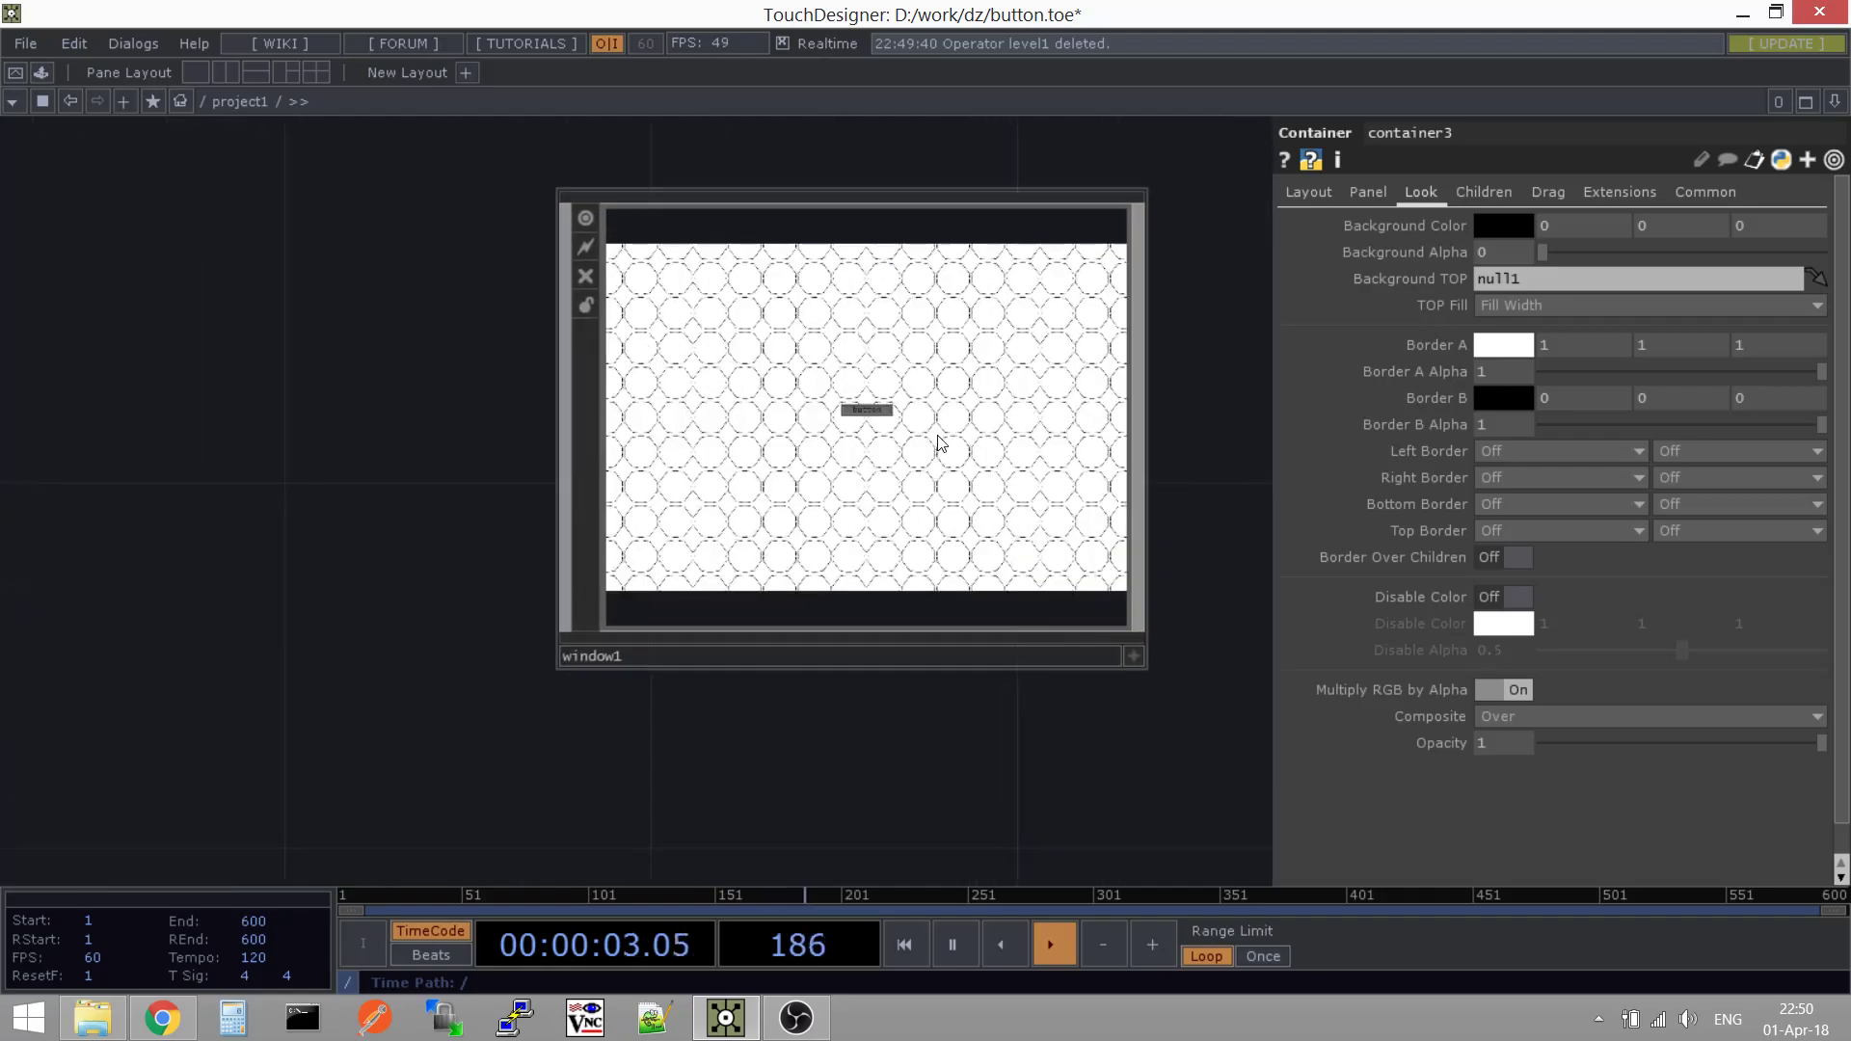
pyautogui.scroll(-5, 902, 436)
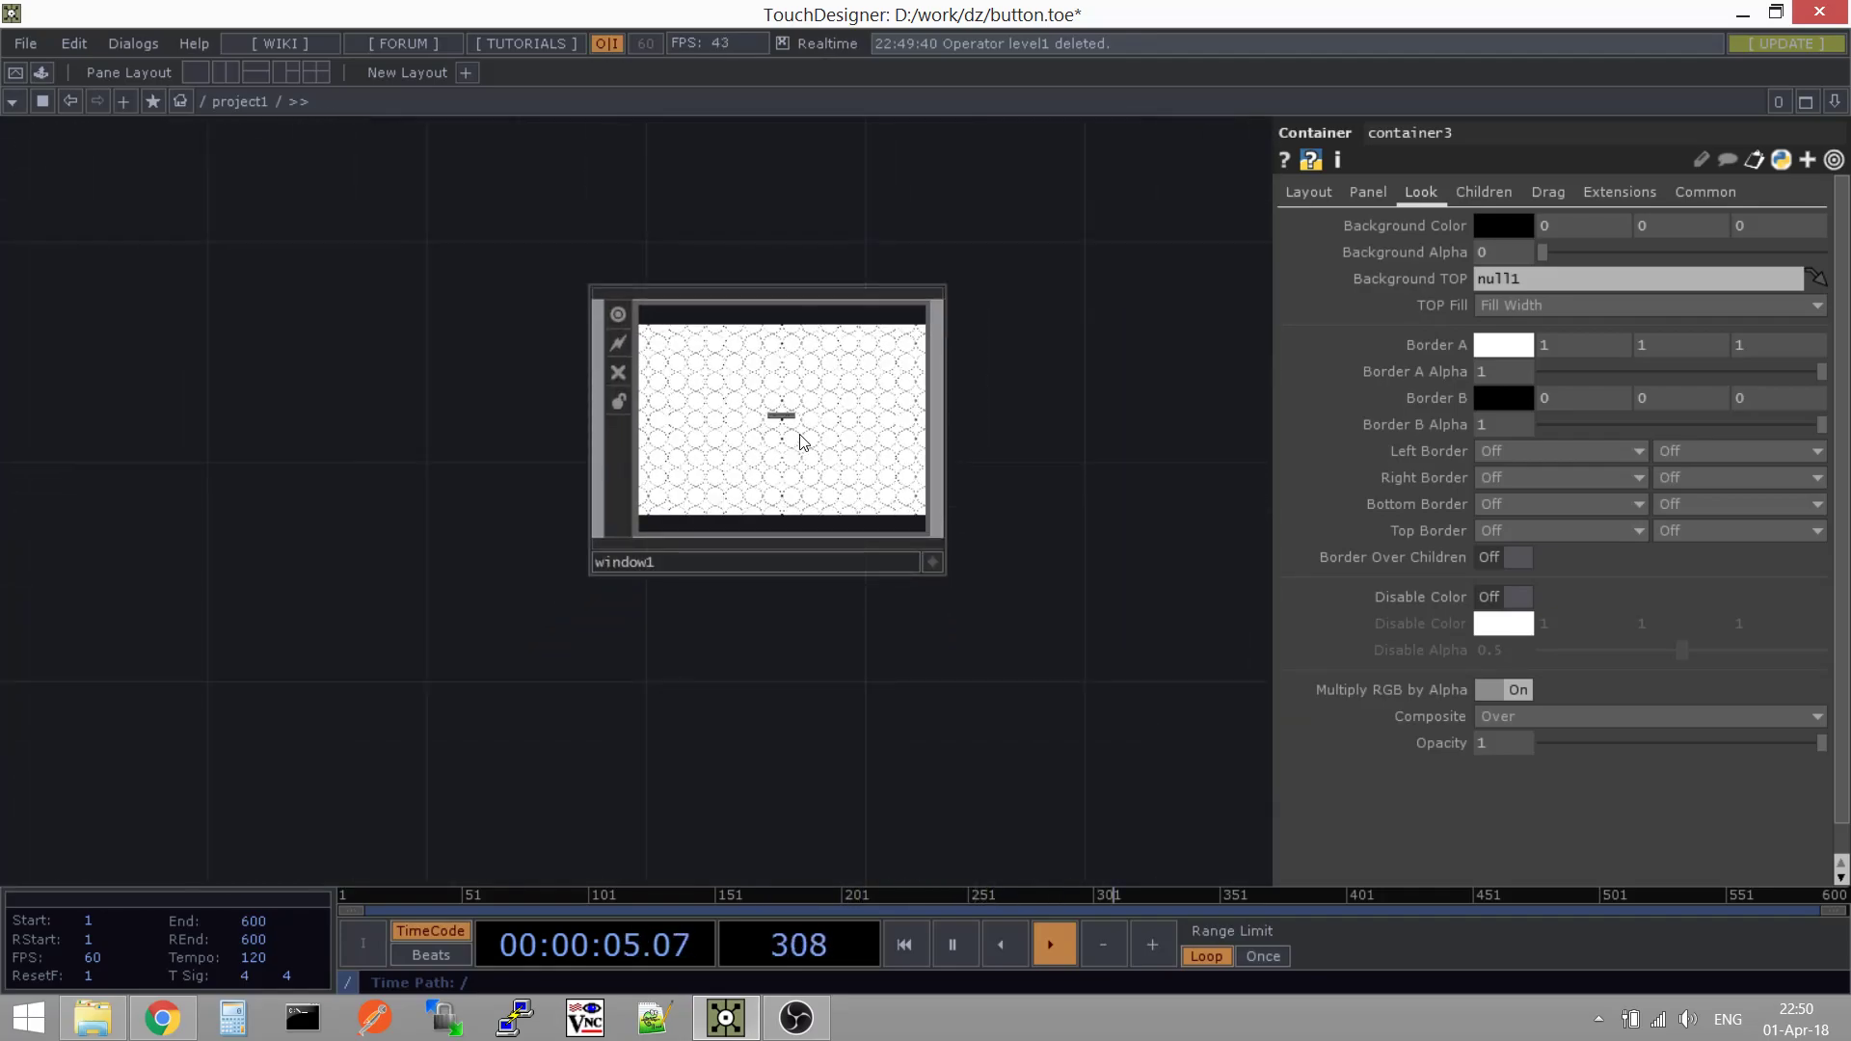
pyautogui.scroll(5, 841, 372)
pyautogui.scroll(-3, 842, 372)
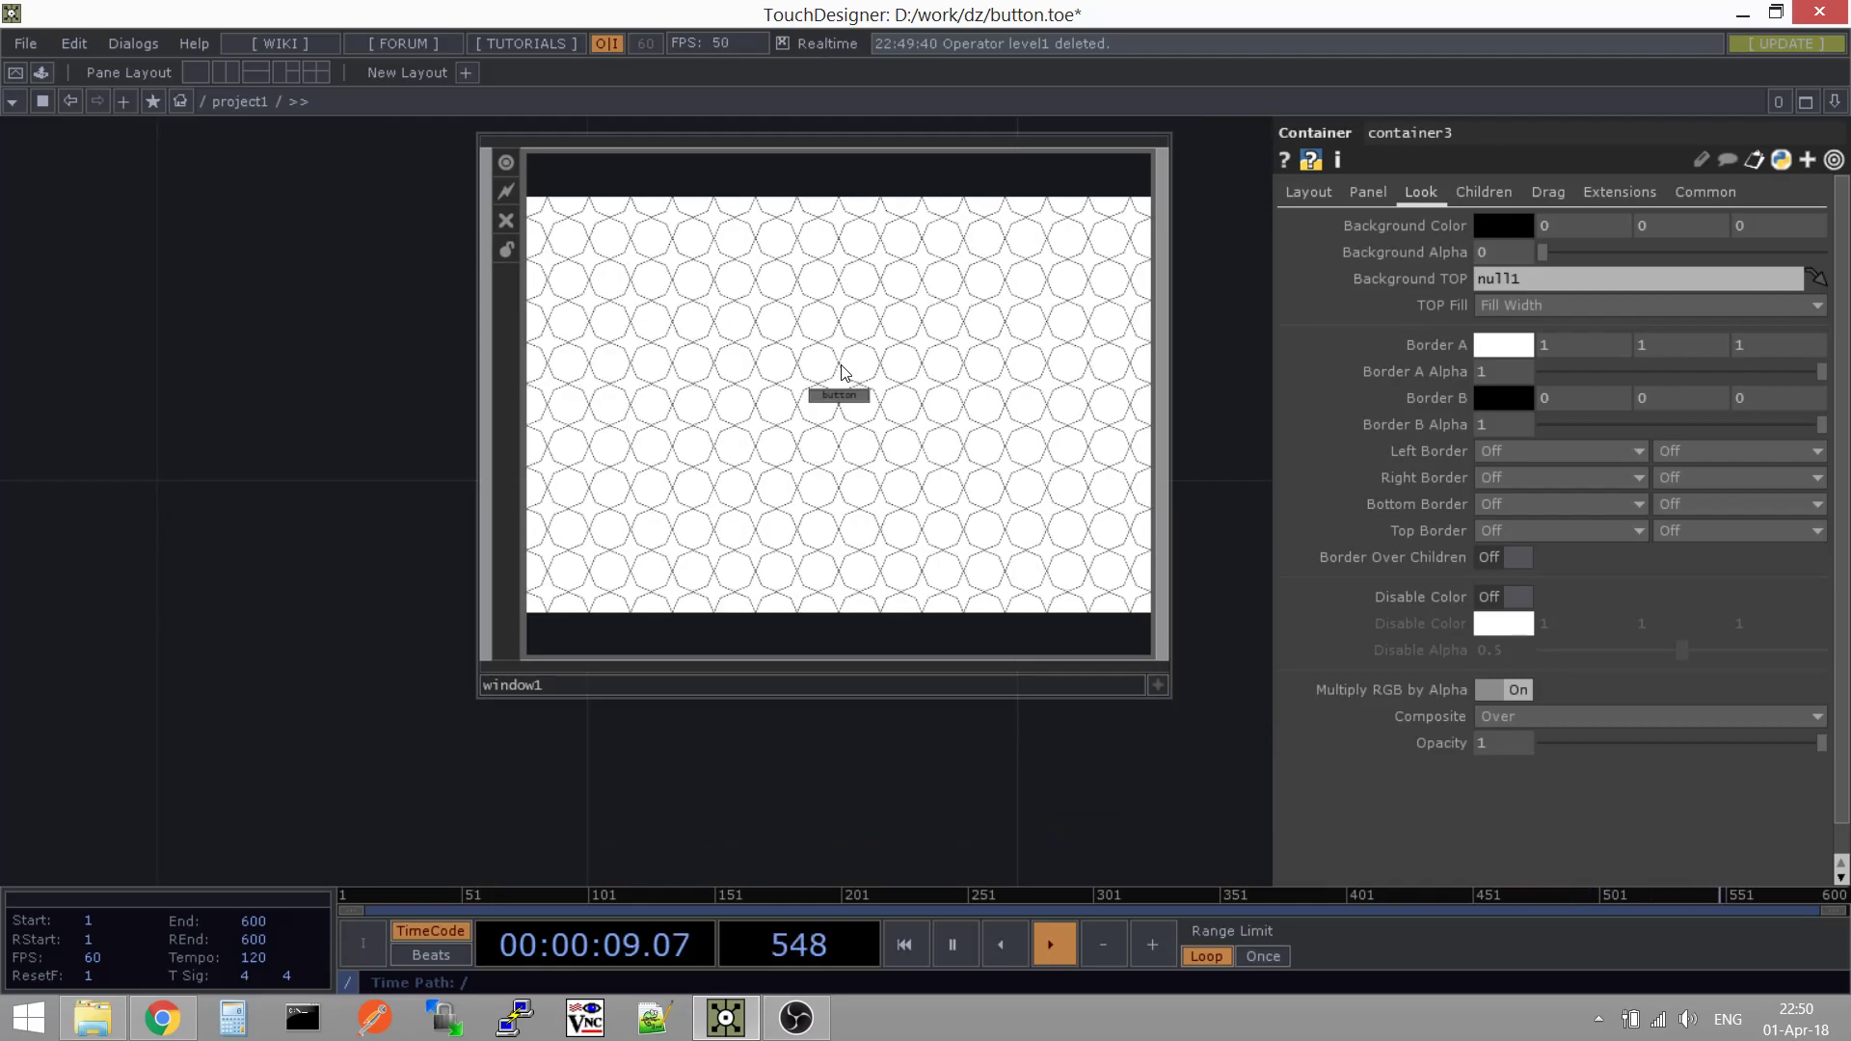
# Turn off the active viewer of container4
pyautogui.scroll(-3, 842, 372)
pyautogui.moveTo(543, 513); pyautogui.dragTo(1176, 391)
pyautogui.scroll(-3, 1176, 391)
pyautogui.moveTo(716, 512); pyautogui.dragTo(747, 498)
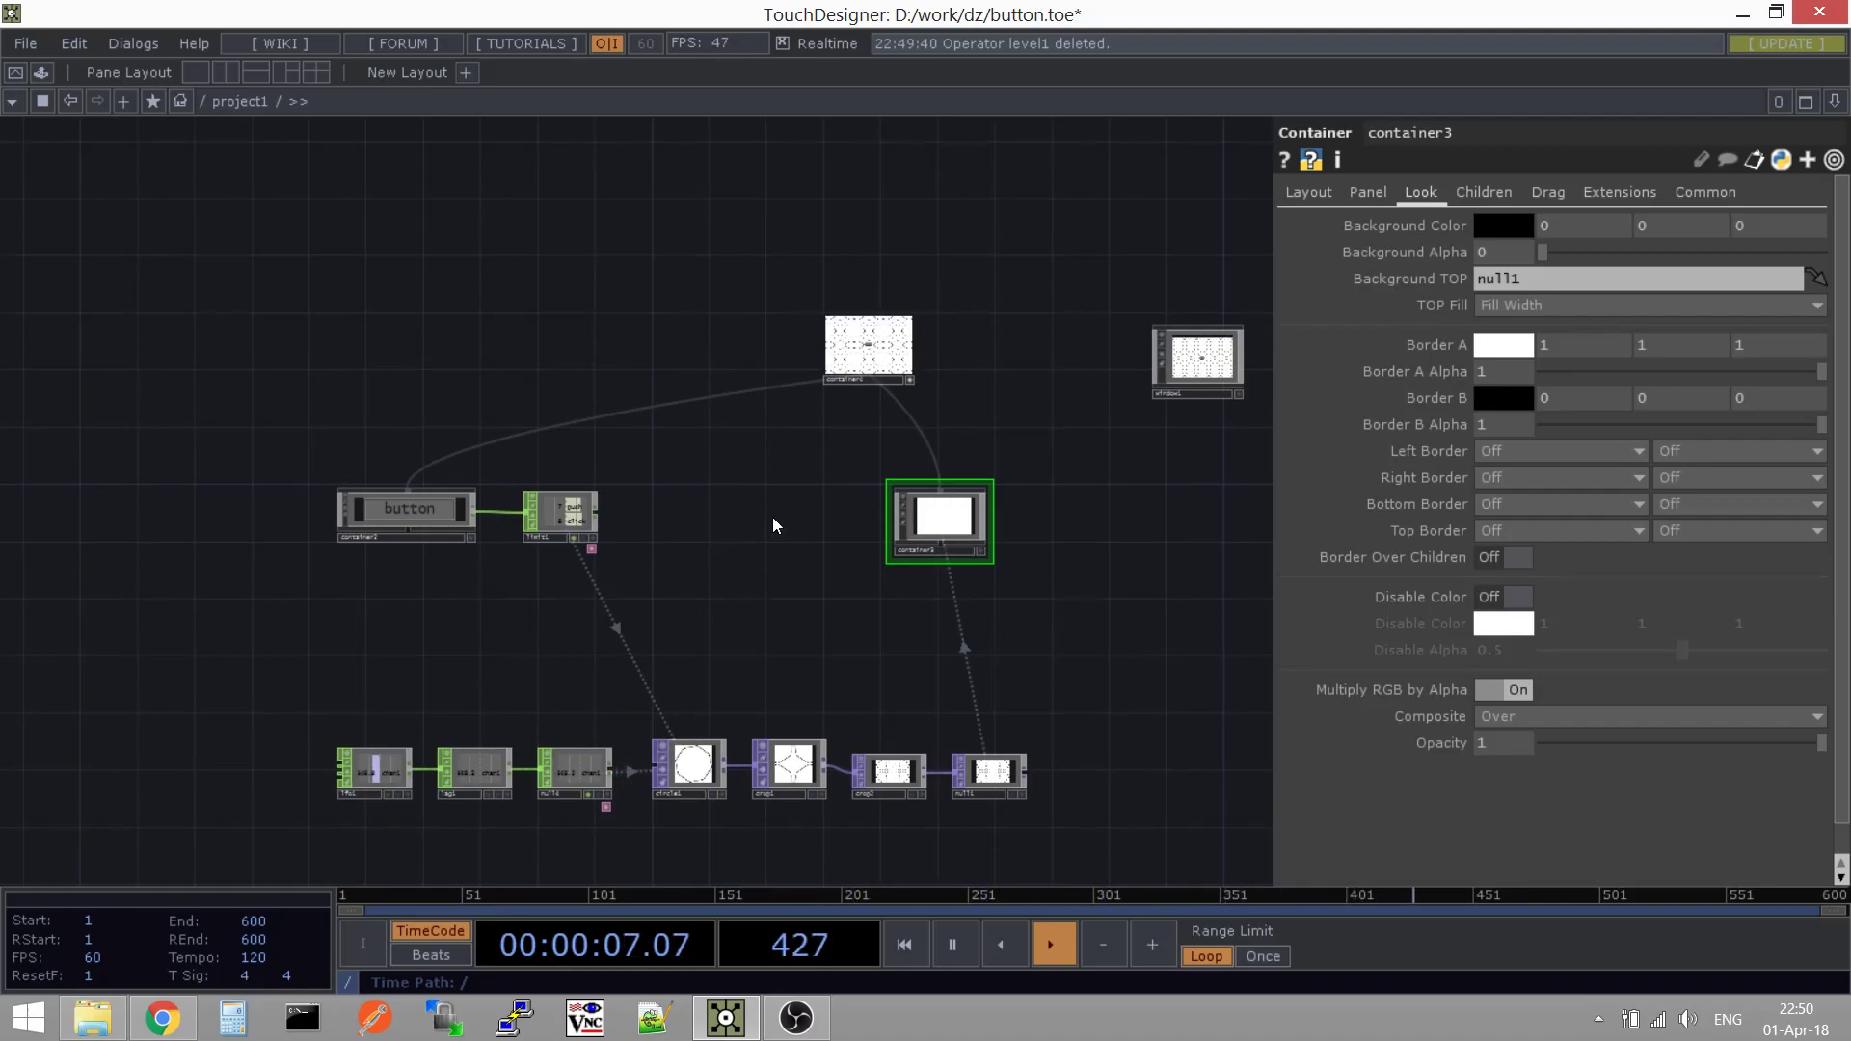
pyautogui.click(911, 381)
pyautogui.moveTo(824, 455); pyautogui.dragTo(837, 456)
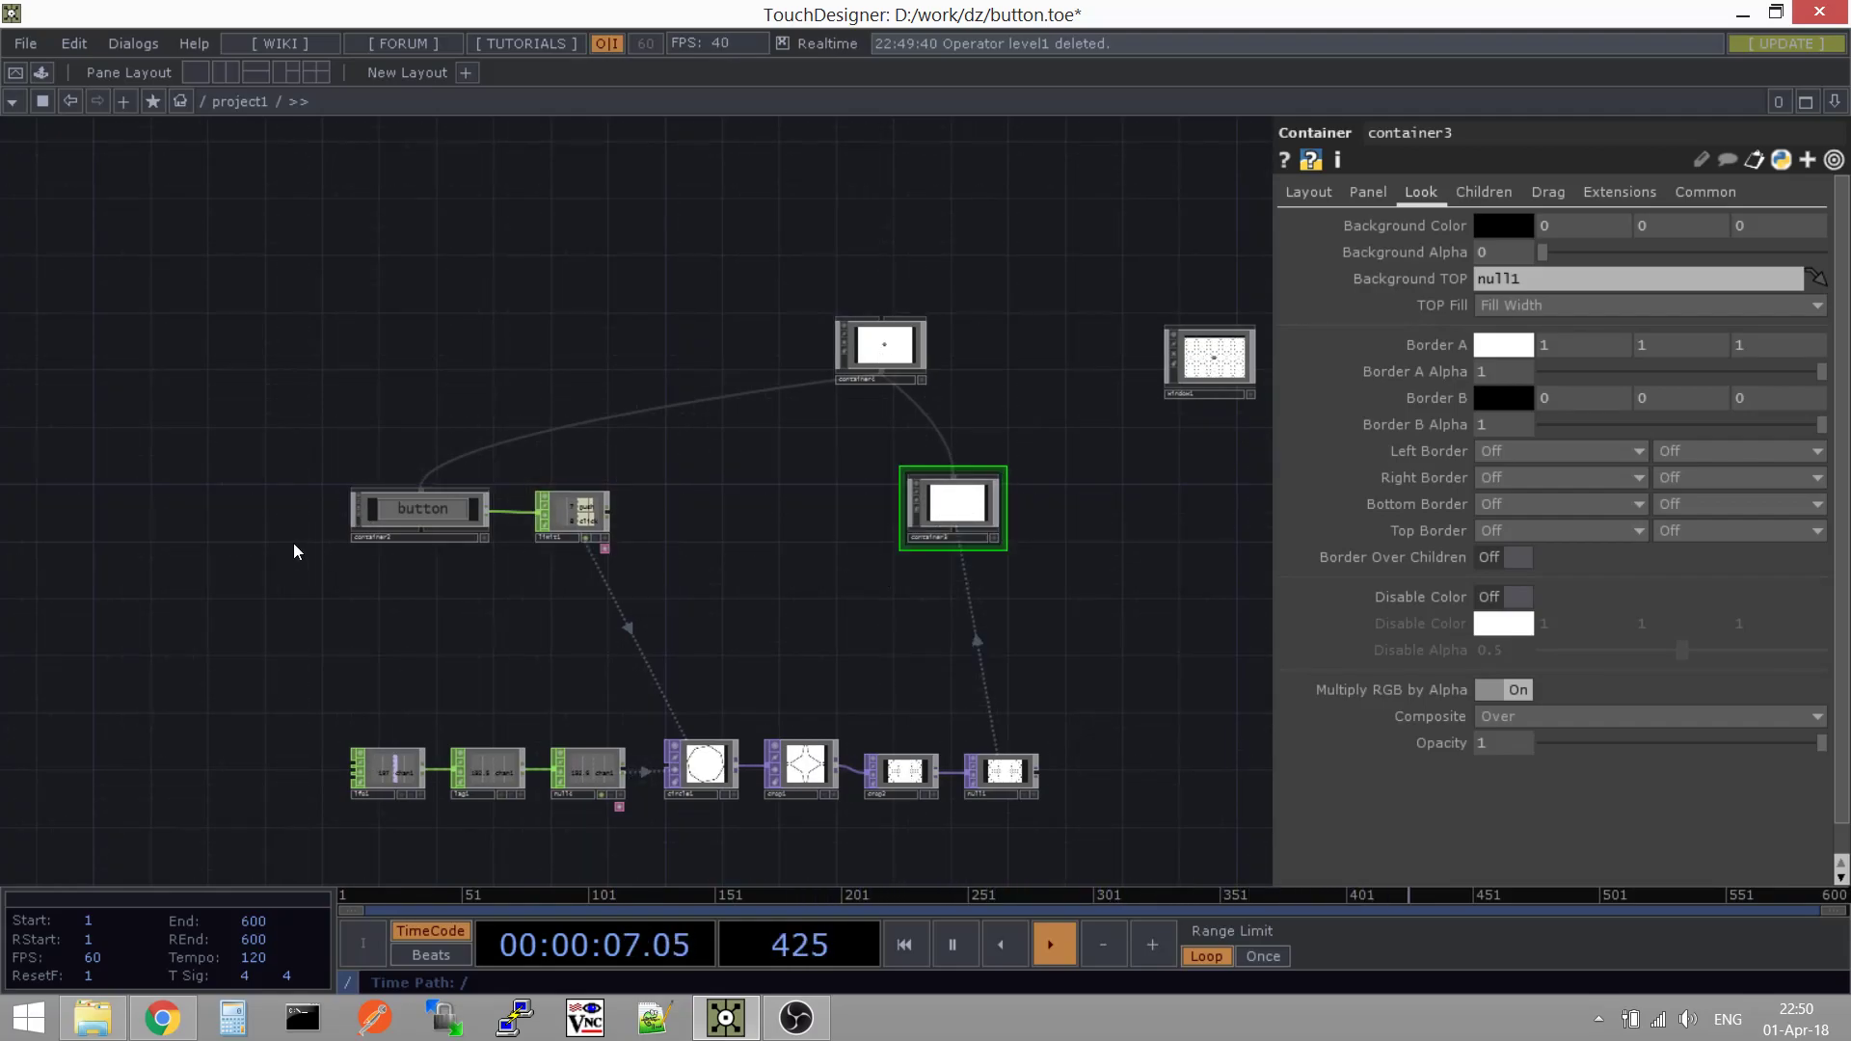
# Move container4 so it sits centred above container2 and container3
pyautogui.moveTo(369, 533); pyautogui.dragTo(1043, 505)
pyautogui.click(783, 542)
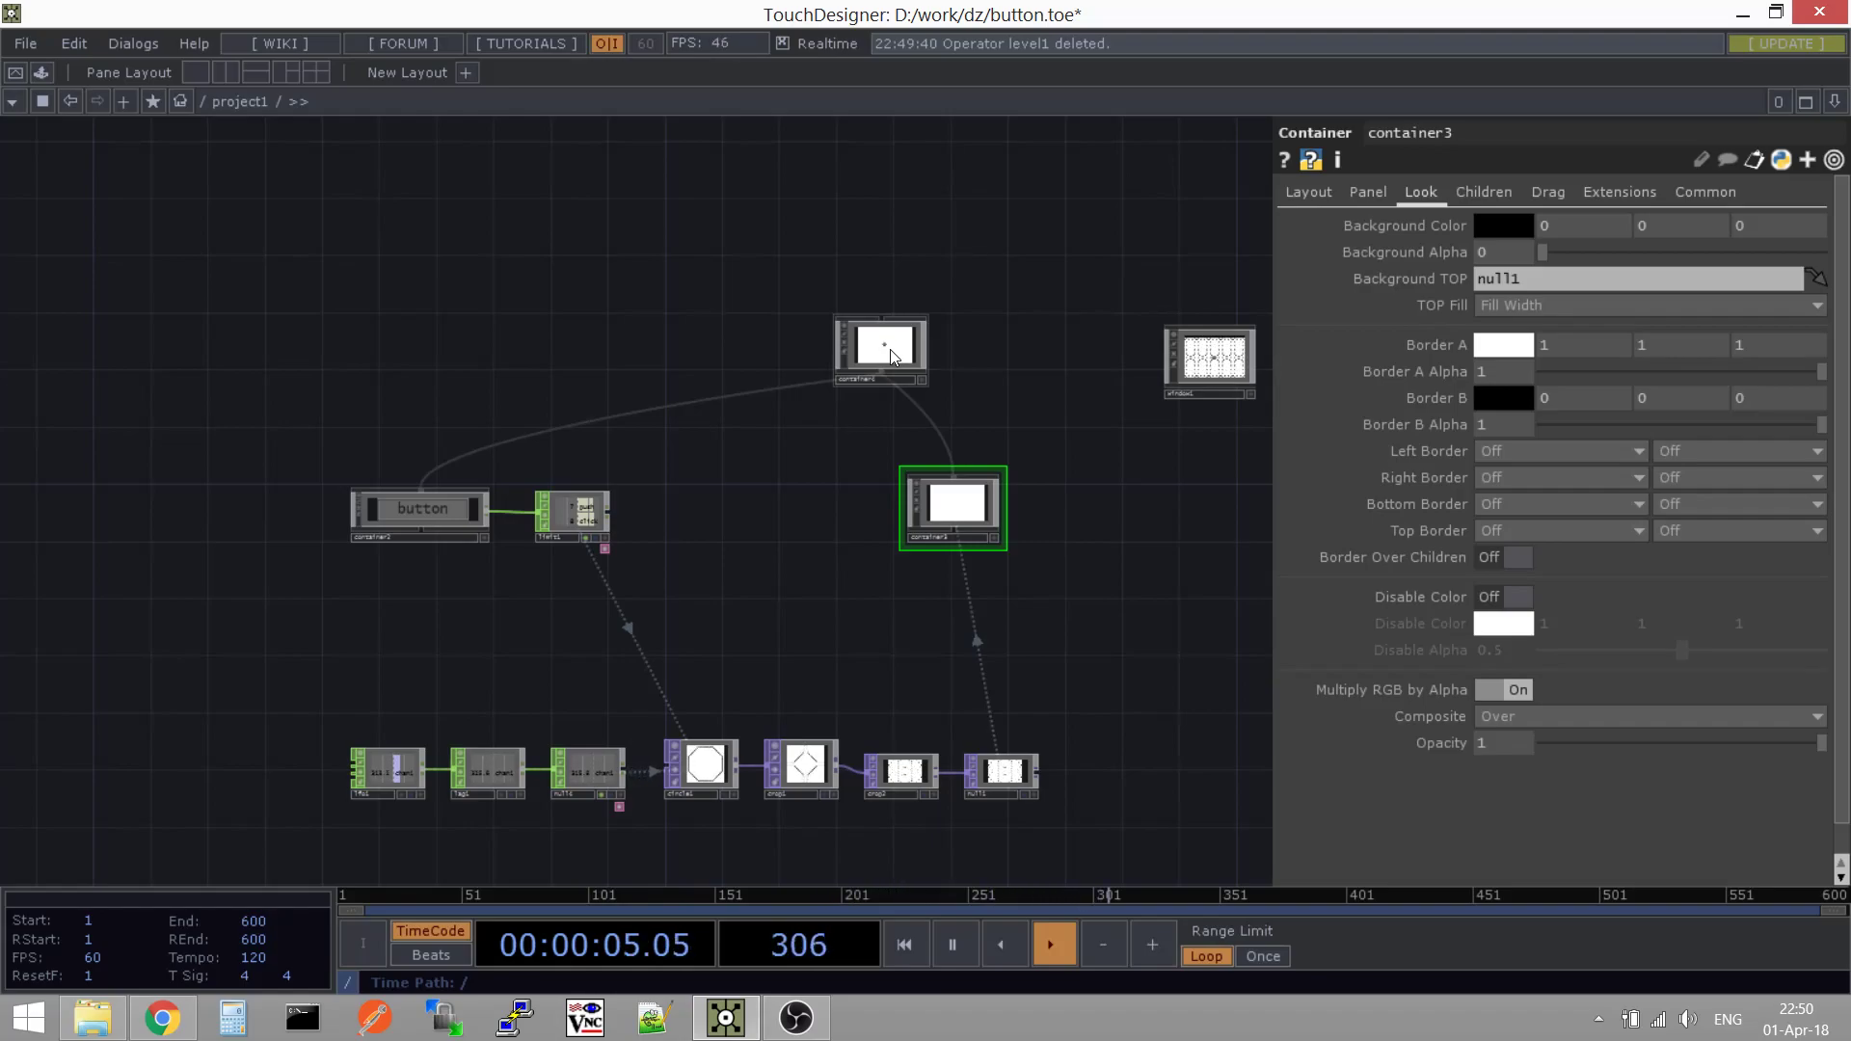
pyautogui.moveTo(892, 353); pyautogui.dragTo(650, 384)
pyautogui.scroll(5, 703, 335)
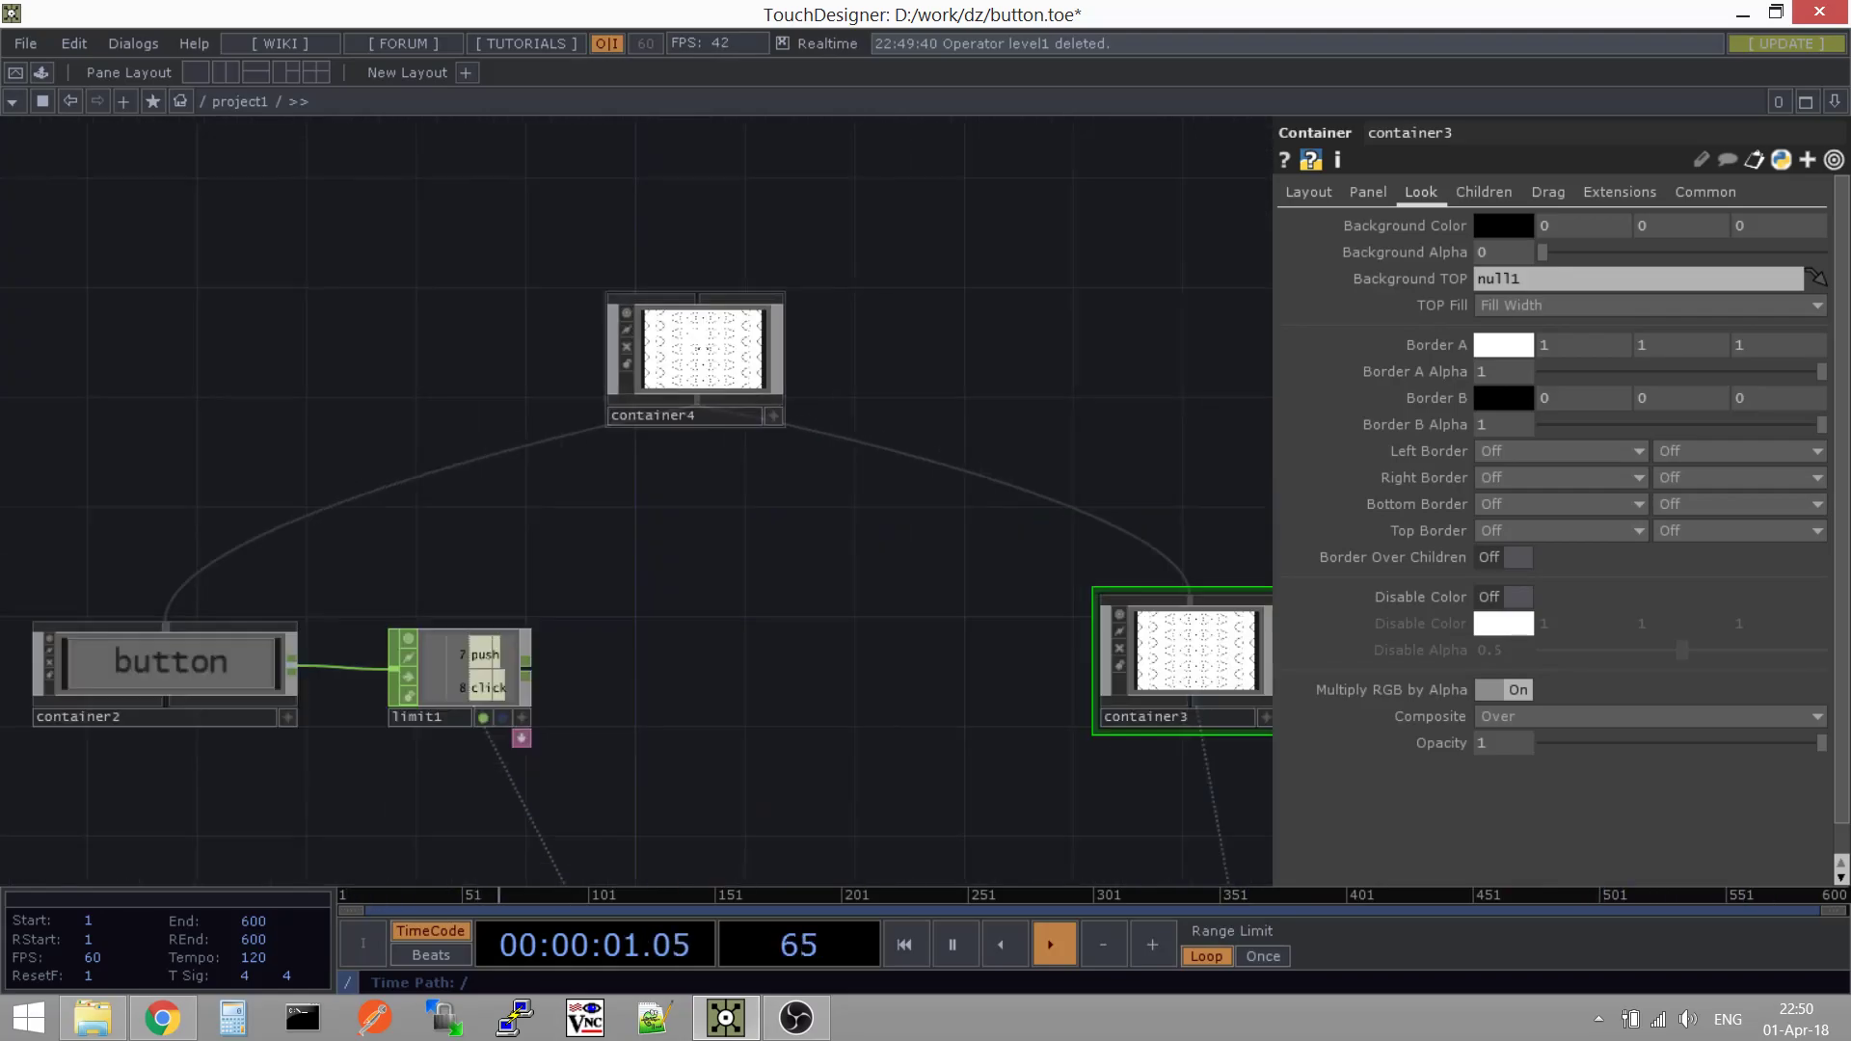
pyautogui.scroll(-7, 709, 343)
pyautogui.scroll(3, 690, 344)
pyautogui.moveTo(667, 361)
pyautogui.mouseDown()
pyautogui.moveTo(680, 312)
pyautogui.moveTo(650, 366)
pyautogui.mouseUp()
pyautogui.moveTo(704, 496); pyautogui.dragTo(925, 501)
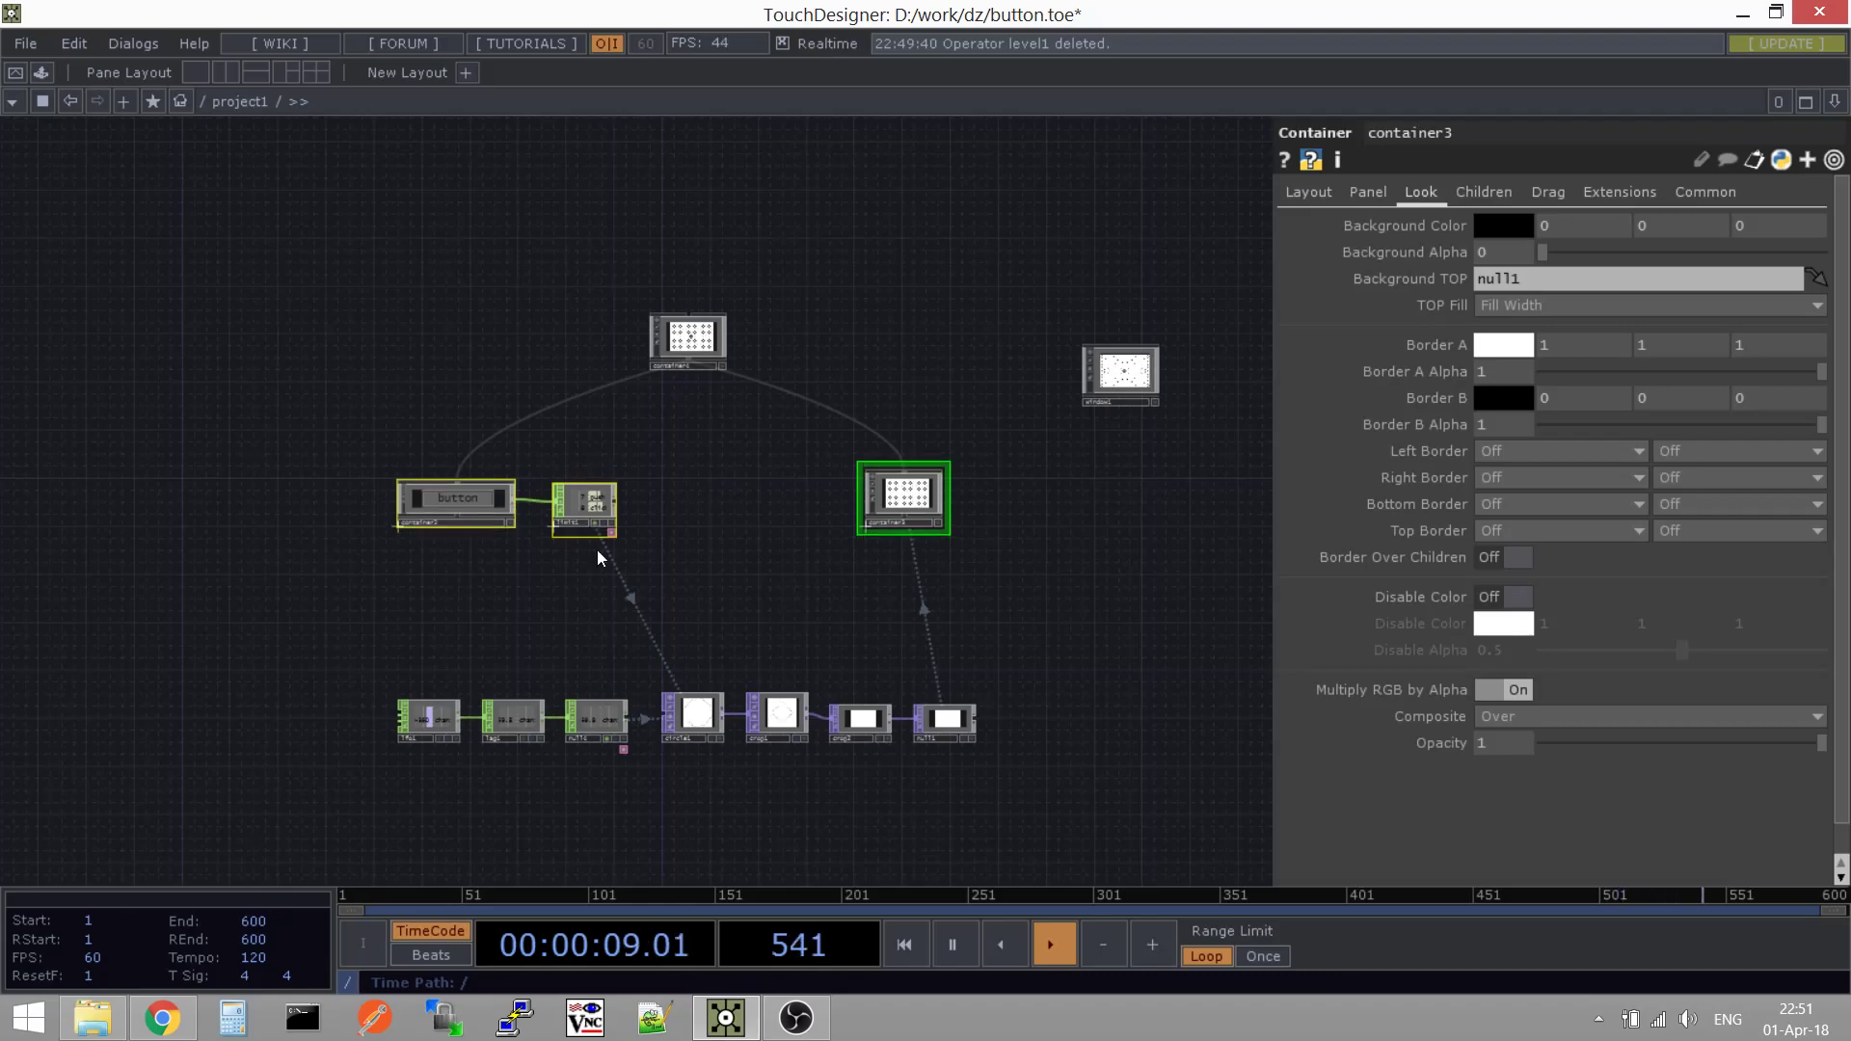
# Try shifting container3 up beside container4 and container2 down, and return both to their original row
pyautogui.moveTo(331, 551); pyautogui.dragTo(950, 445)
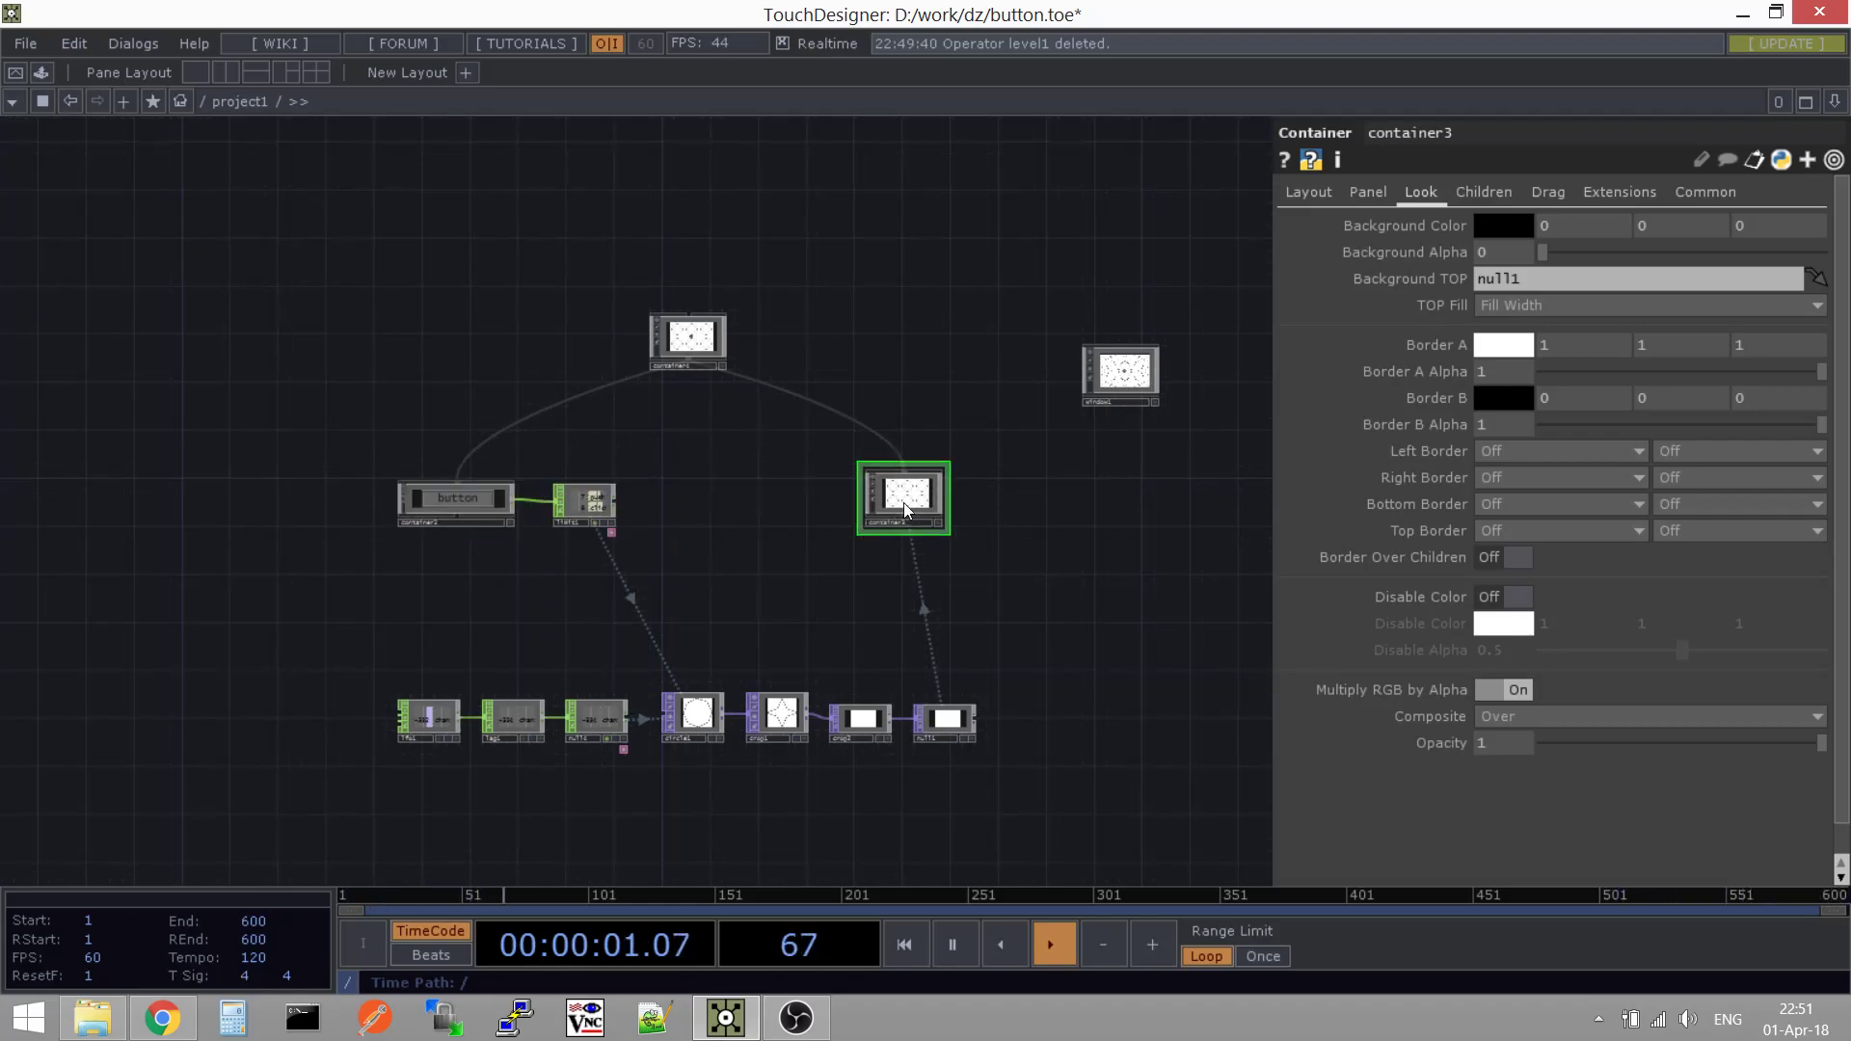
pyautogui.moveTo(261, 550); pyautogui.dragTo(935, 334)
pyautogui.moveTo(459, 506); pyautogui.dragTo(470, 566)
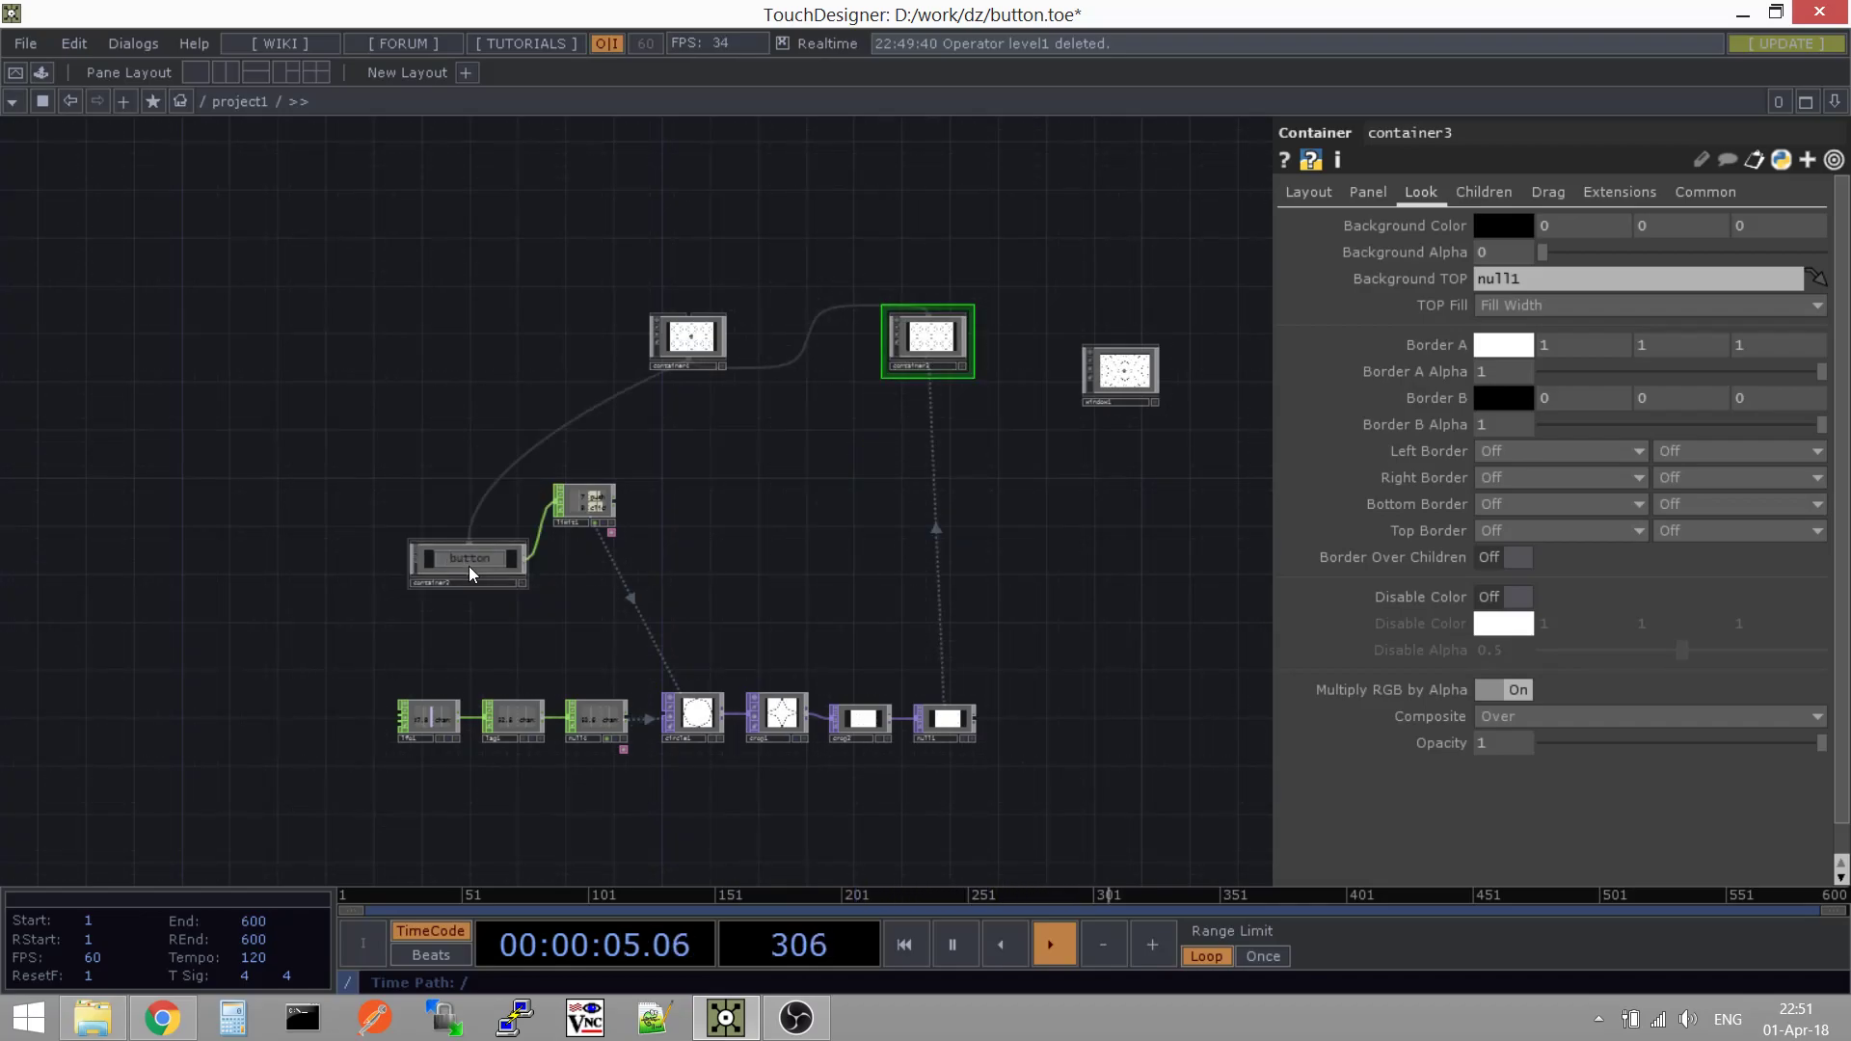
pyautogui.moveTo(921, 333); pyautogui.dragTo(910, 489)
pyautogui.moveTo(412, 579); pyautogui.dragTo(403, 537)
pyautogui.moveTo(190, 548)
pyautogui.mouseDown()
pyautogui.moveTo(1000, 466)
pyautogui.moveTo(794, 371)
pyautogui.mouseUp()
# Check the settings of container4 and window1, and place window1 directly above container4
pyautogui.scroll(4, 698, 327)
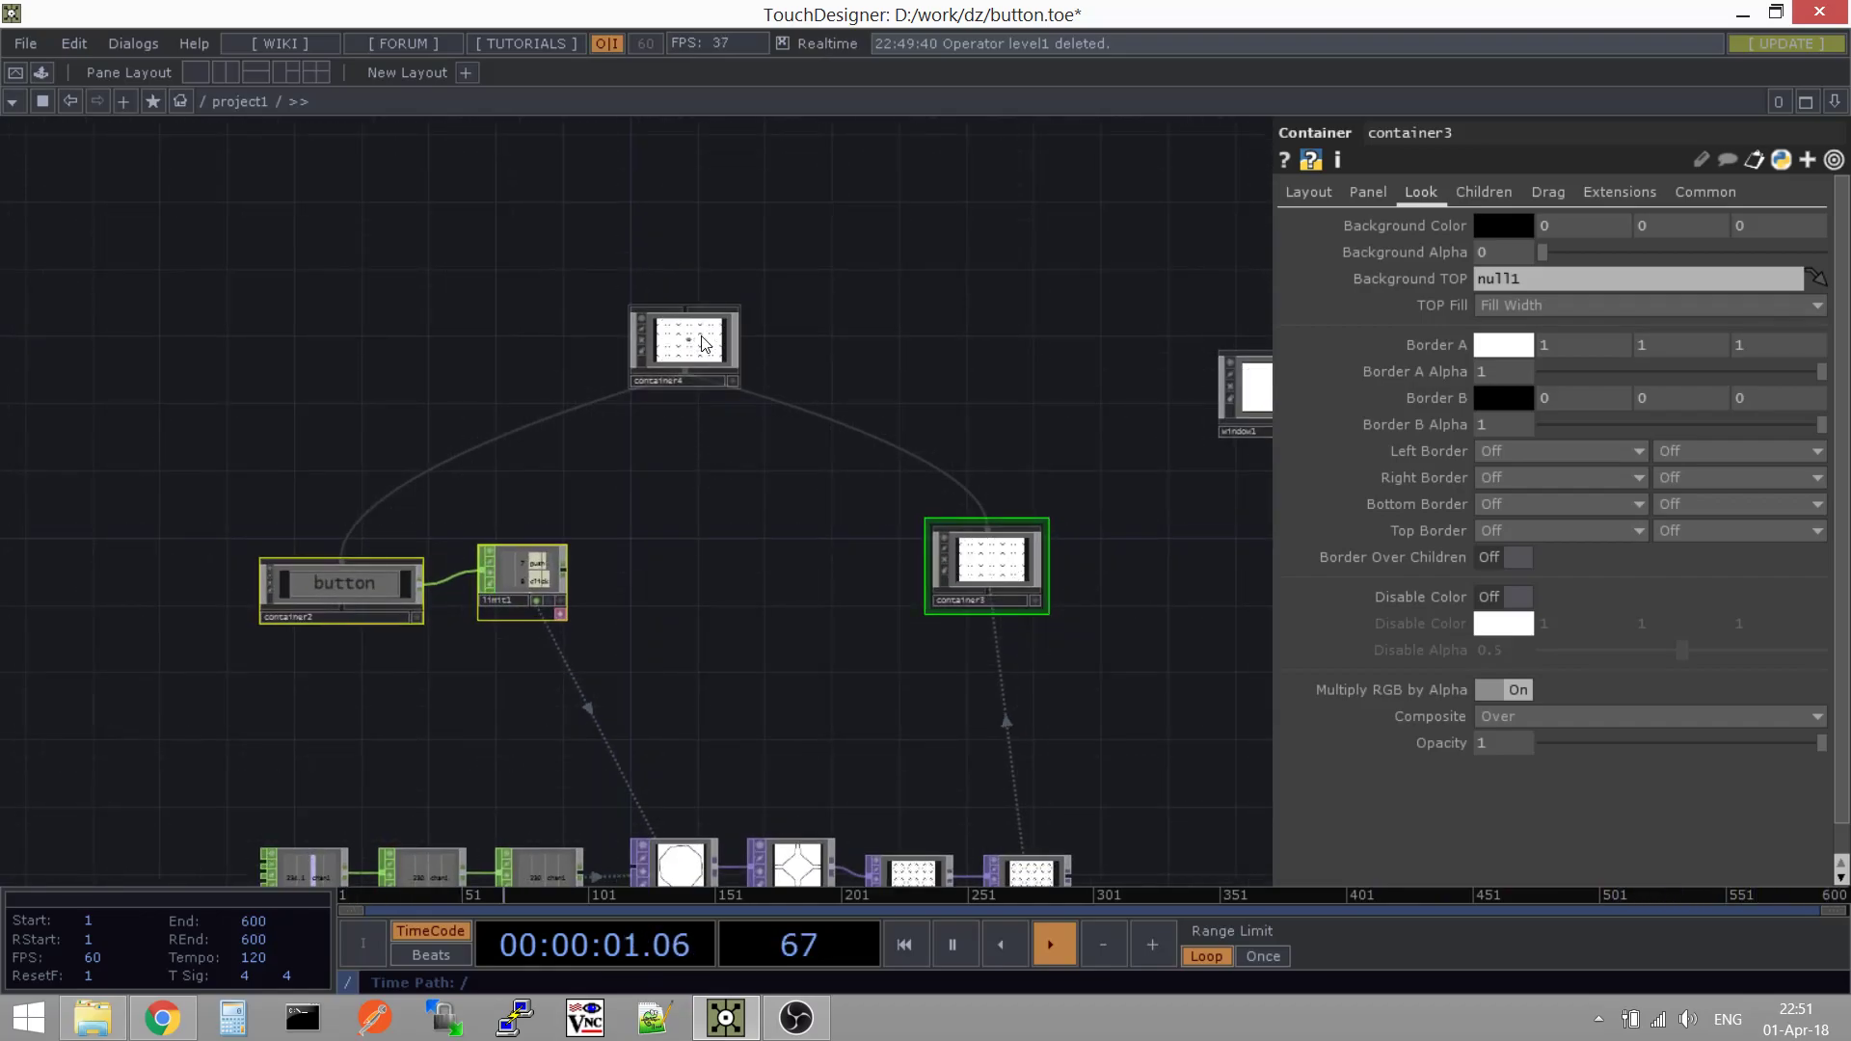
pyautogui.click(687, 335)
pyautogui.moveTo(1022, 395); pyautogui.dragTo(744, 454, button='middle')
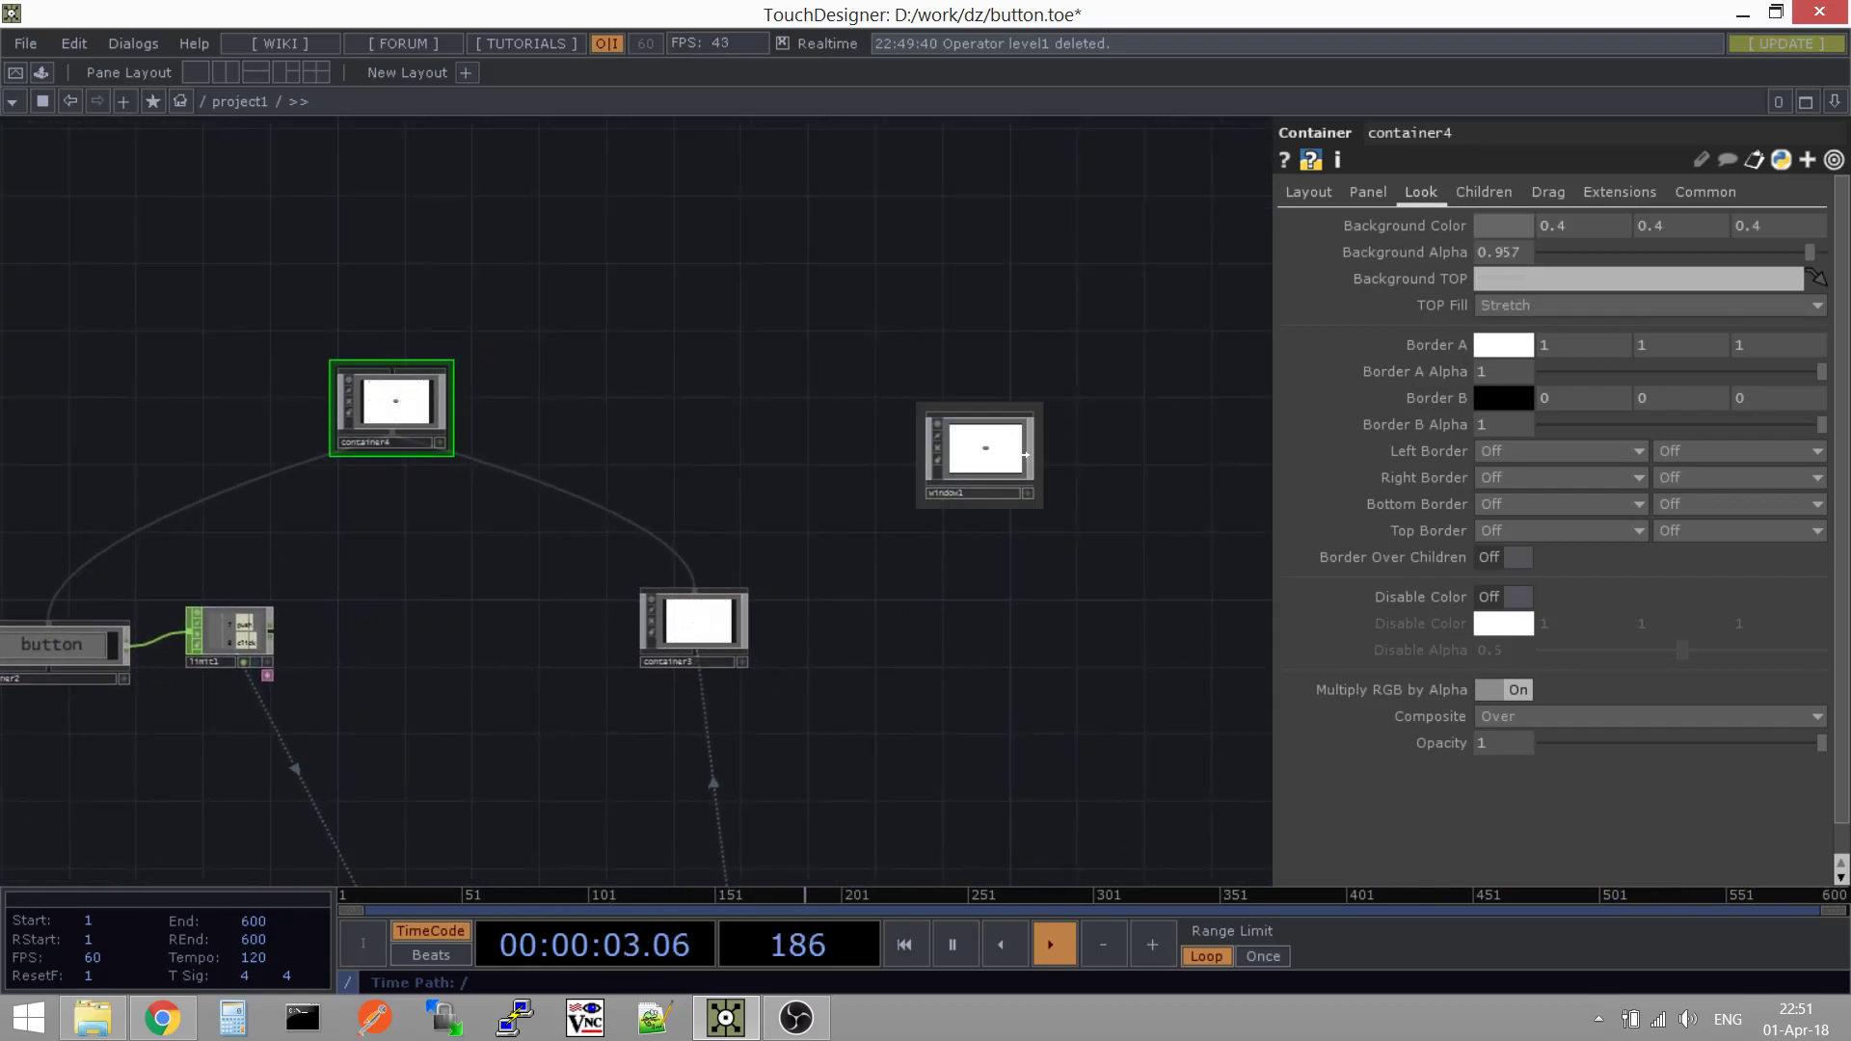
pyautogui.click(997, 466)
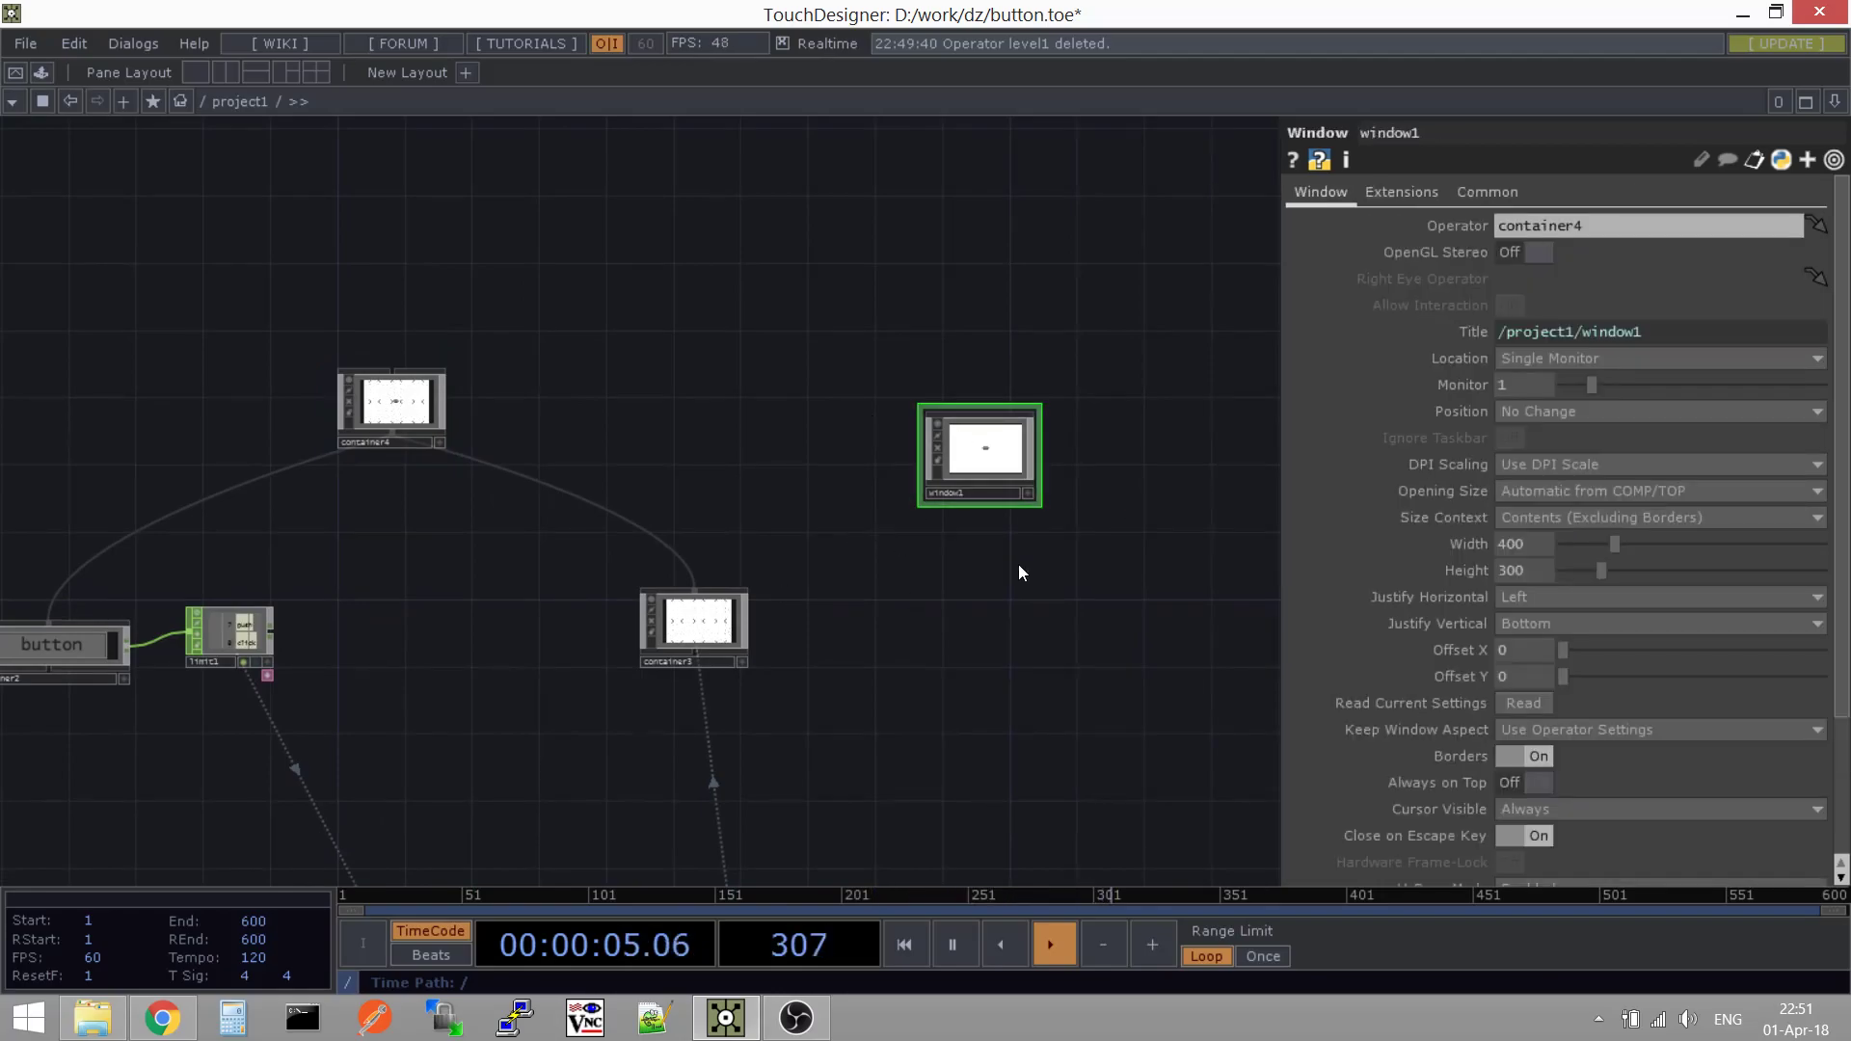
pyautogui.moveTo(962, 478); pyautogui.dragTo(390, 308)
pyautogui.scroll(4, 475, 372)
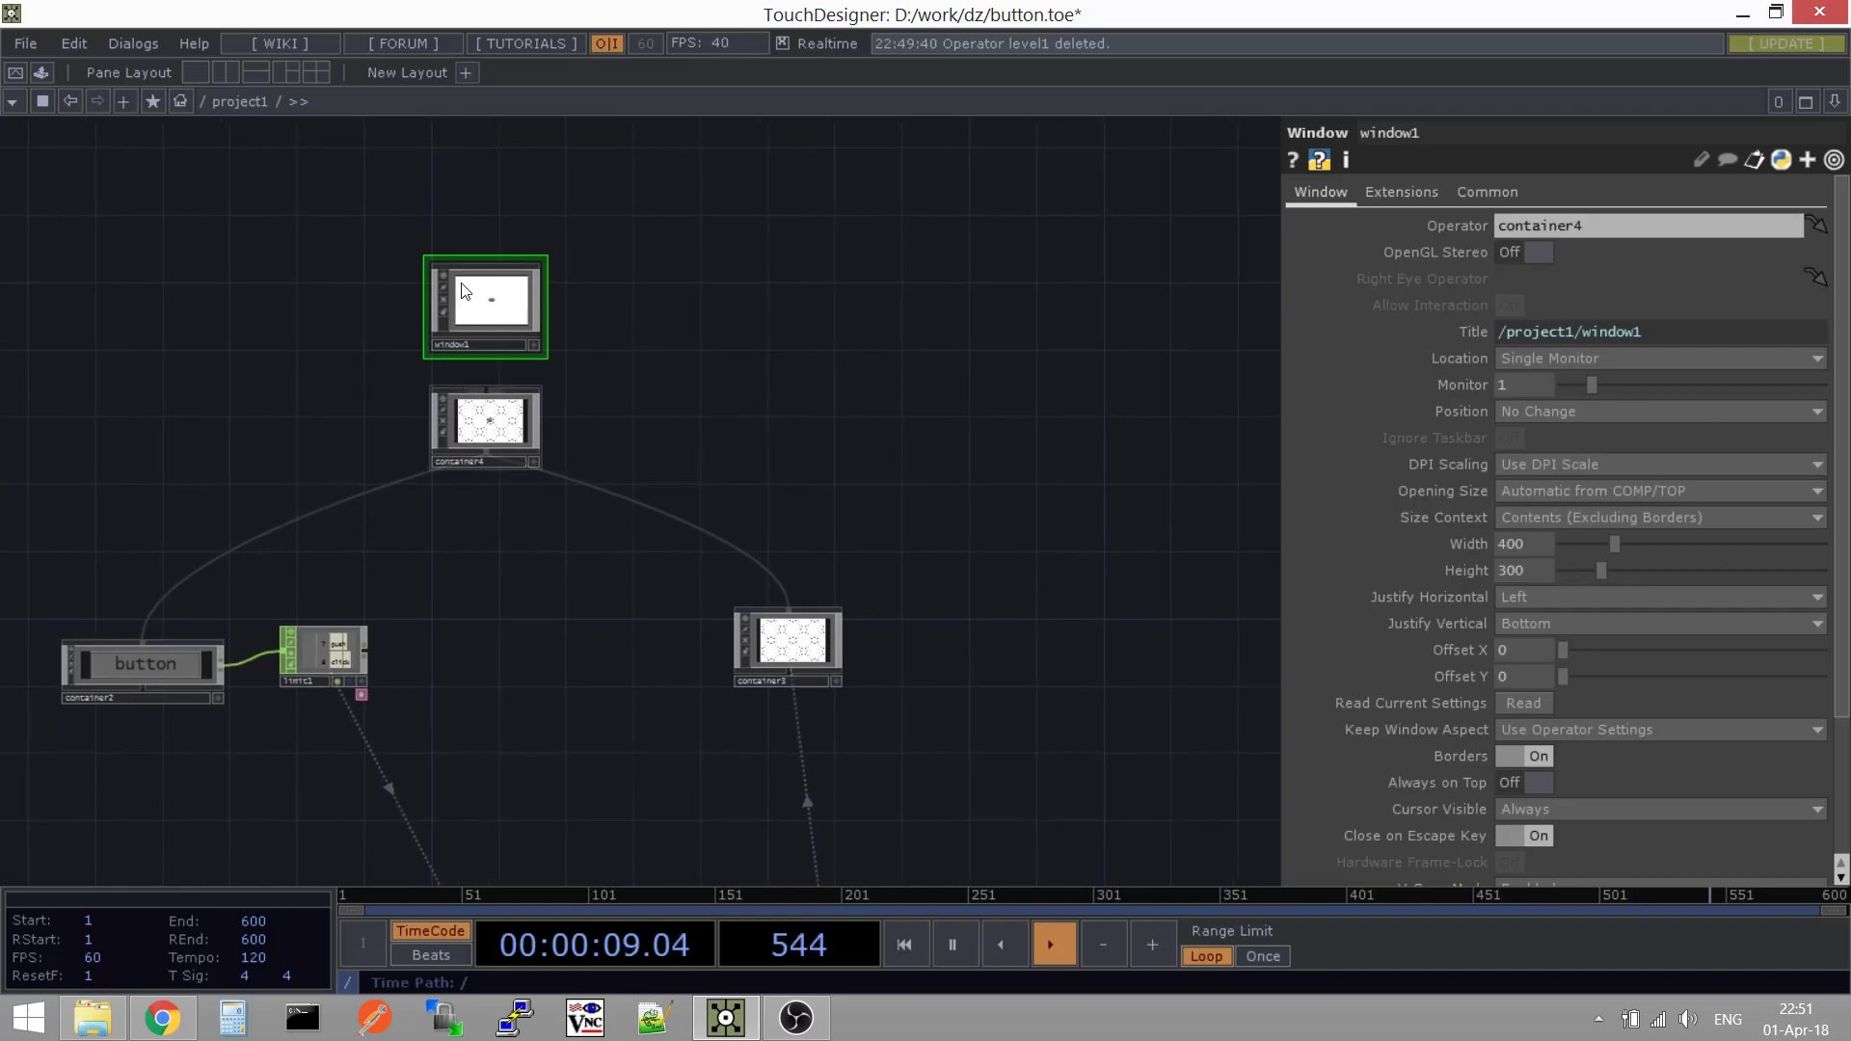
# Examine container4 and window1 up close, and select the operators in the upper part of the network
pyautogui.scroll(4, 488, 559)
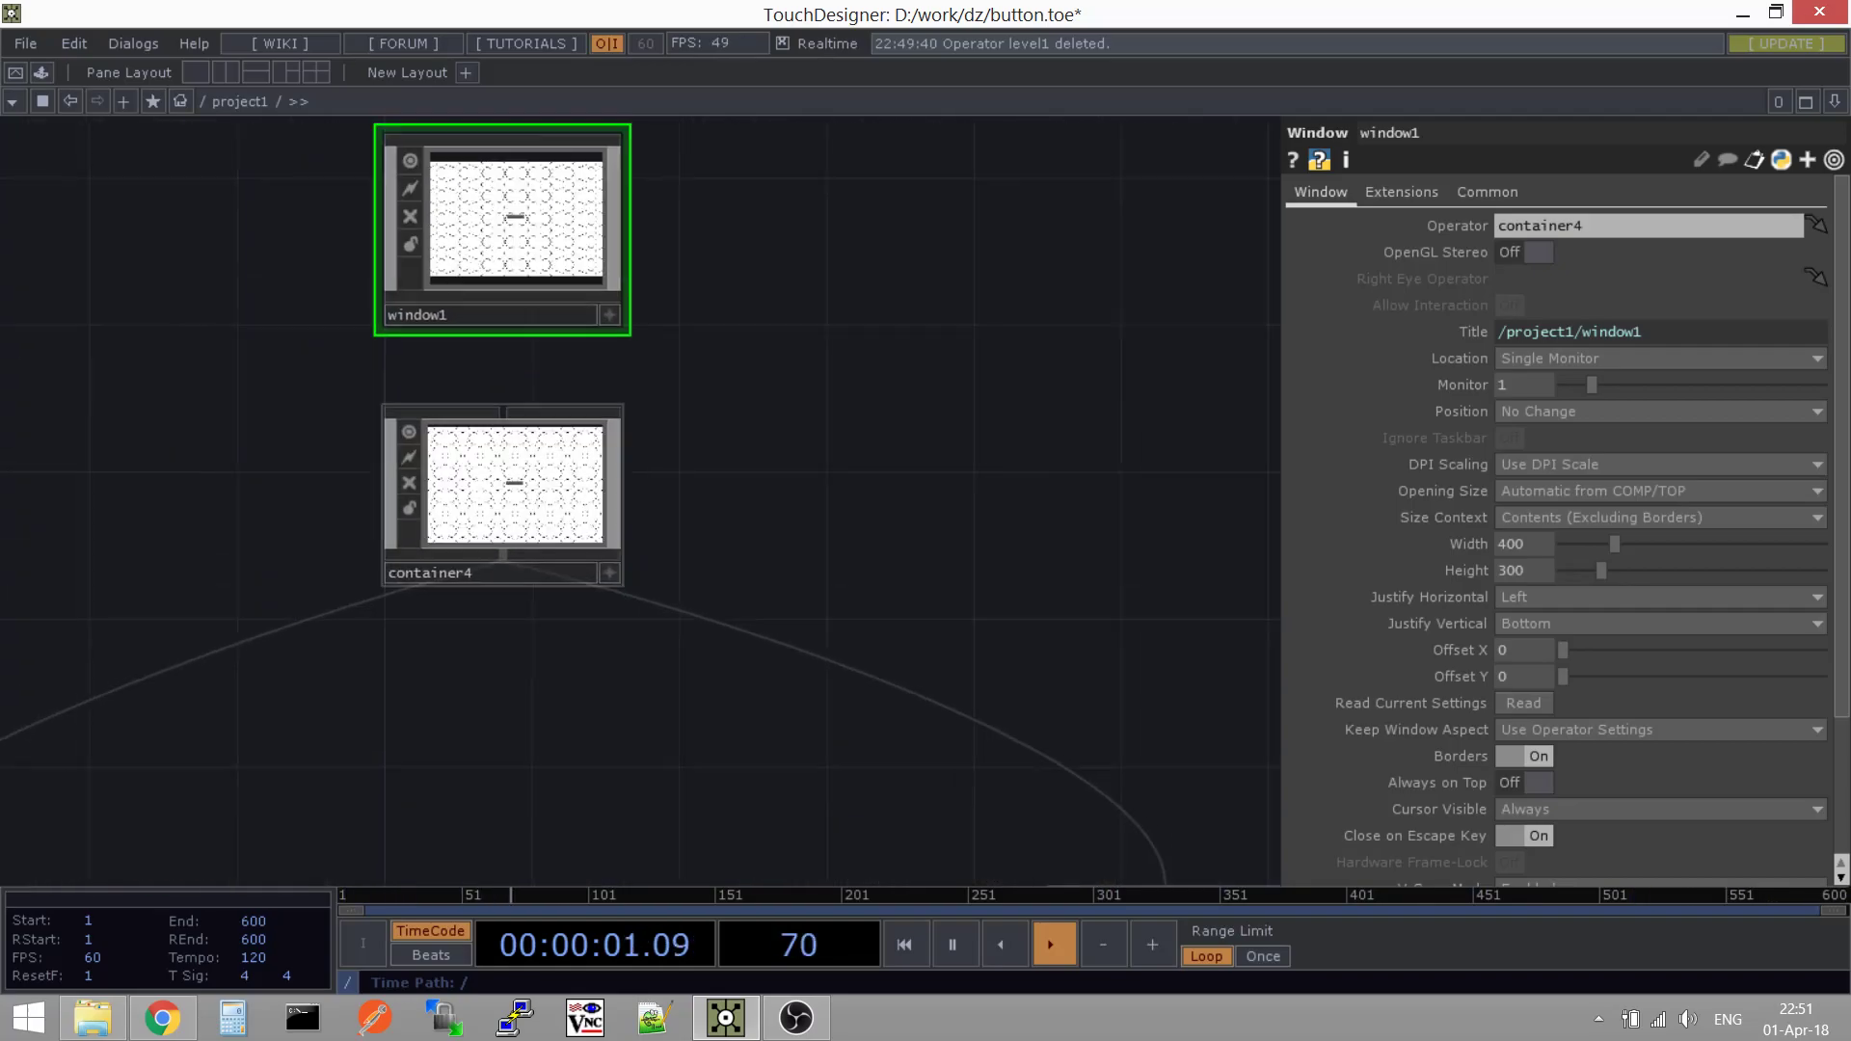
pyautogui.click(529, 395)
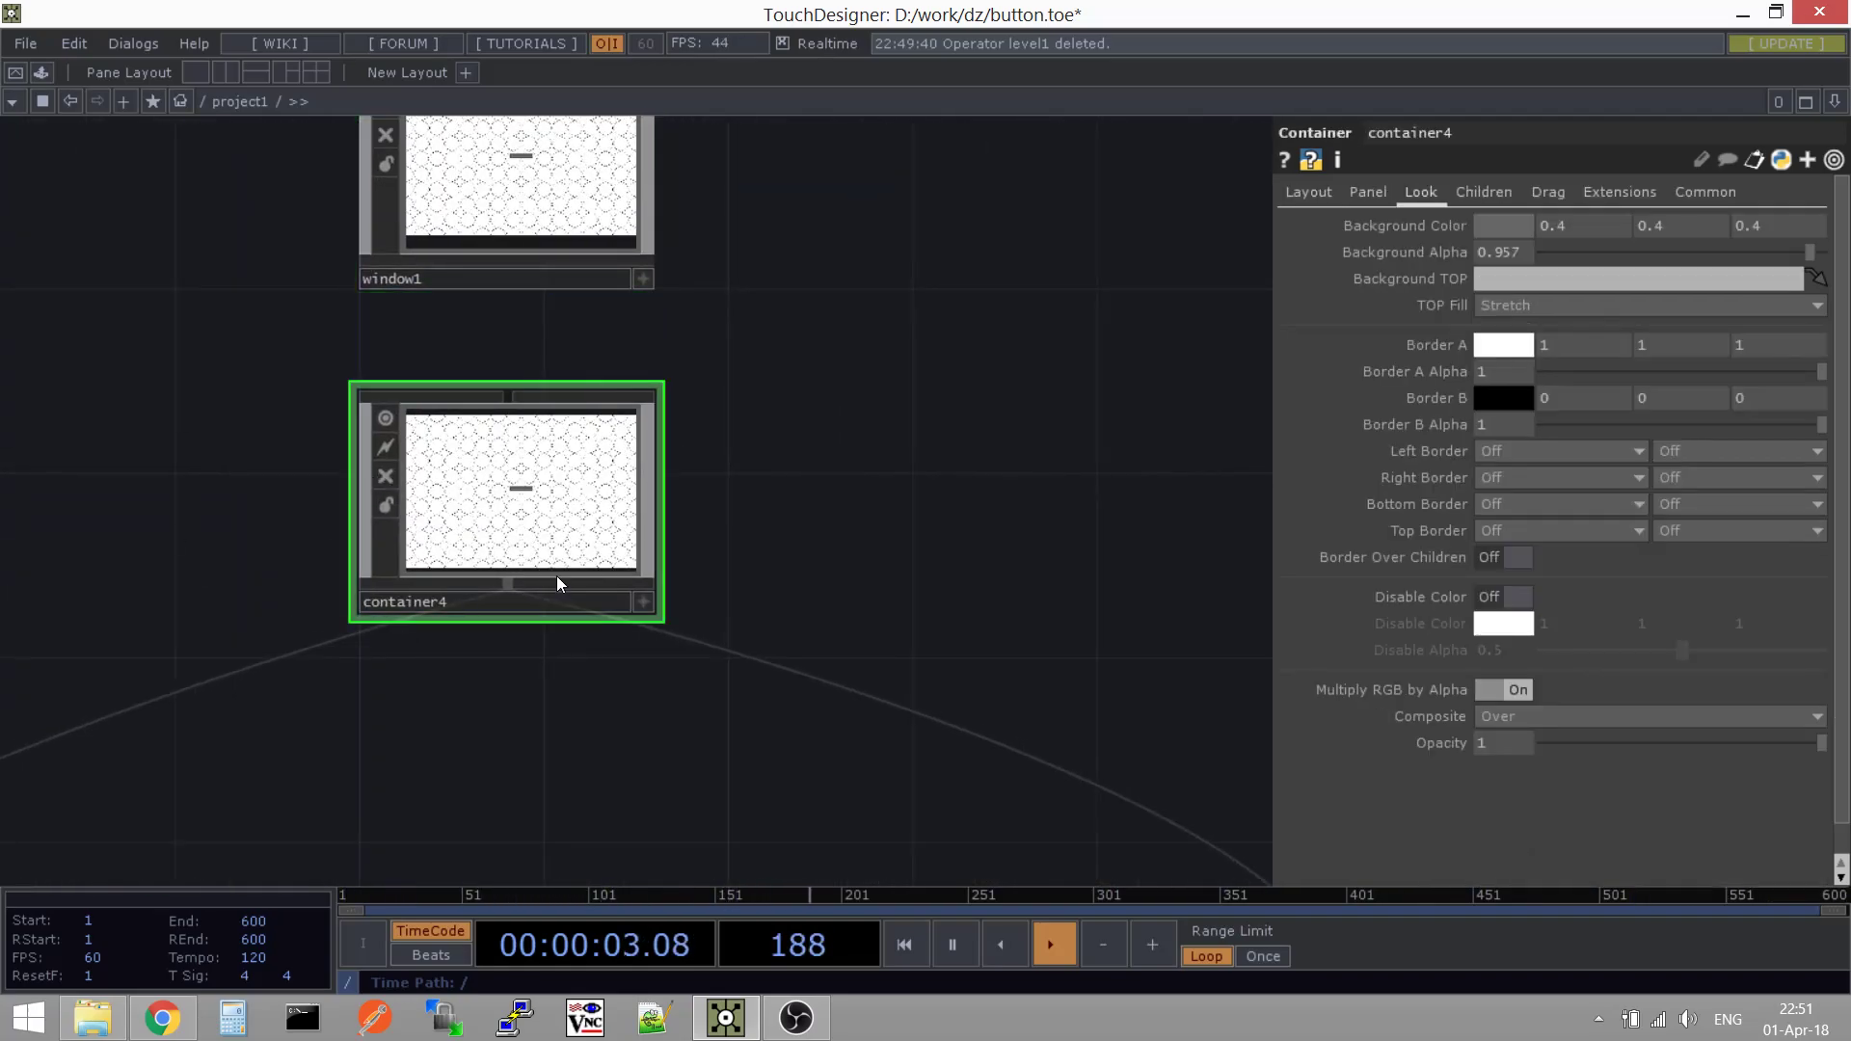
pyautogui.scroll(3, 524, 492)
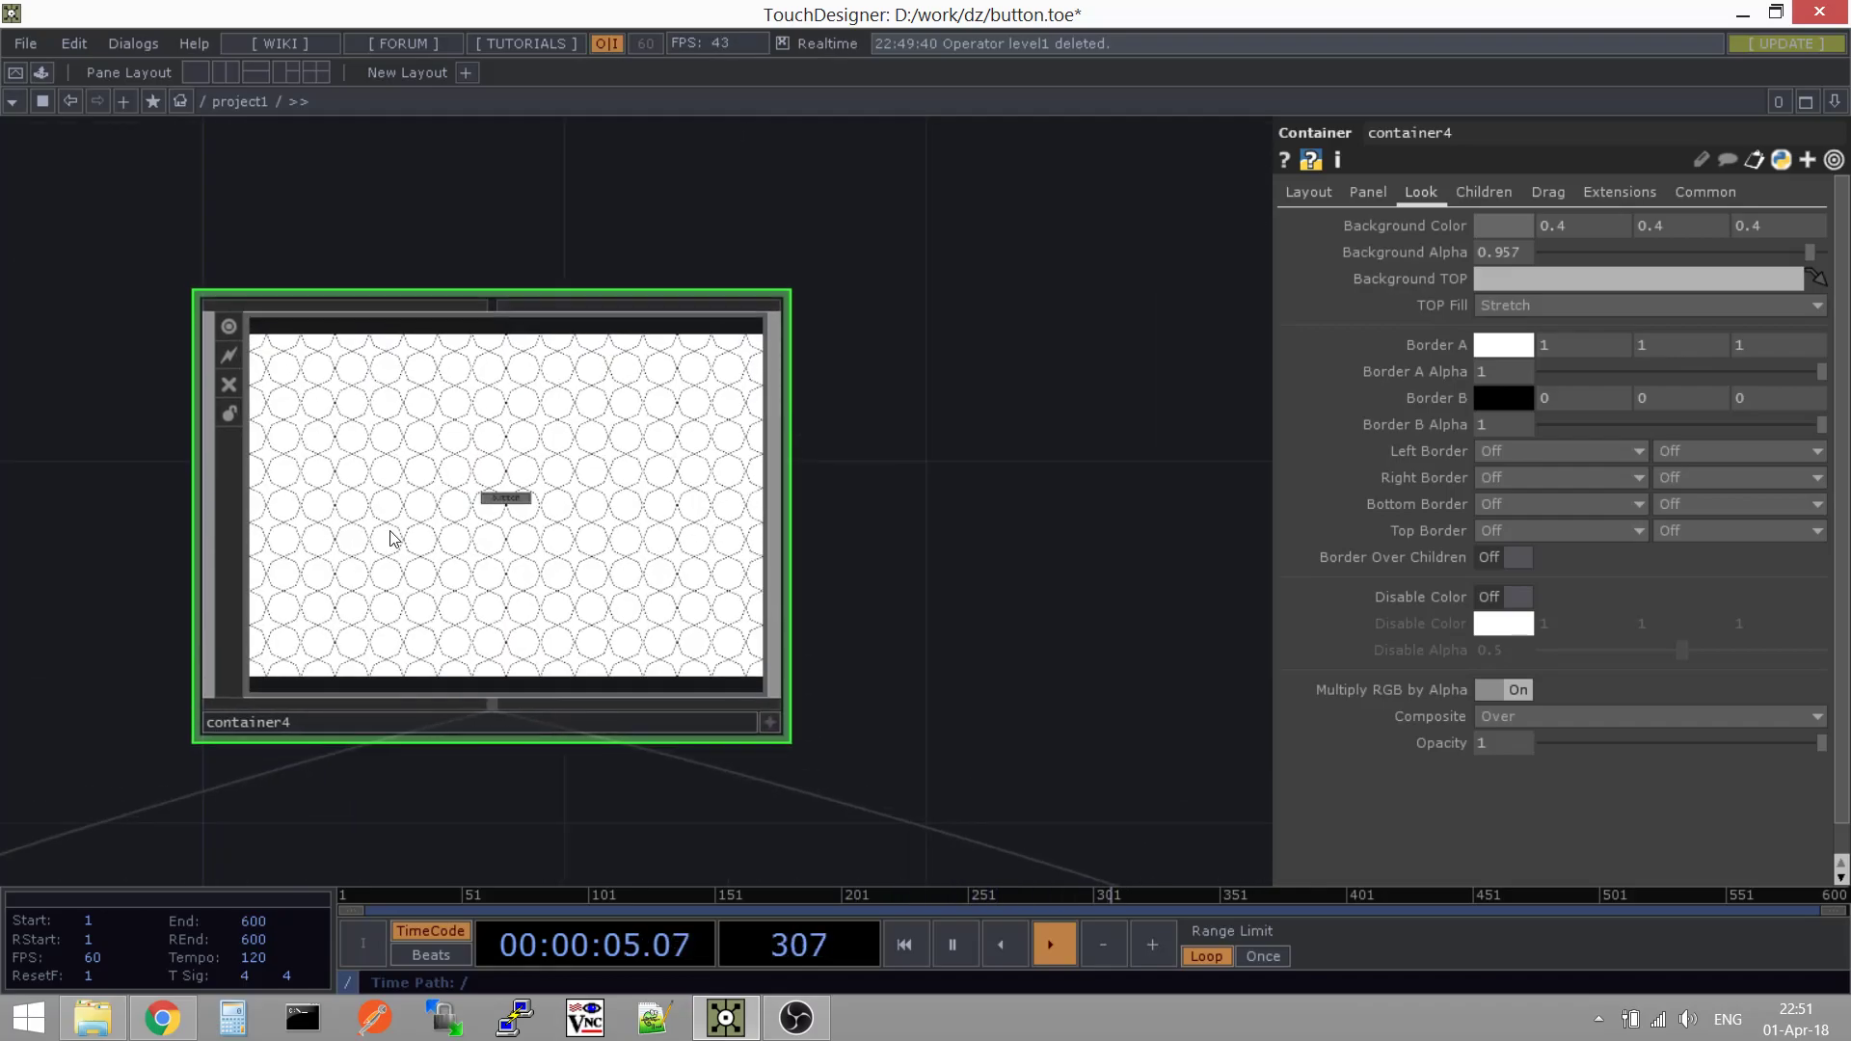
pyautogui.scroll(-2, 393, 529)
pyautogui.scroll(-6, 570, 494)
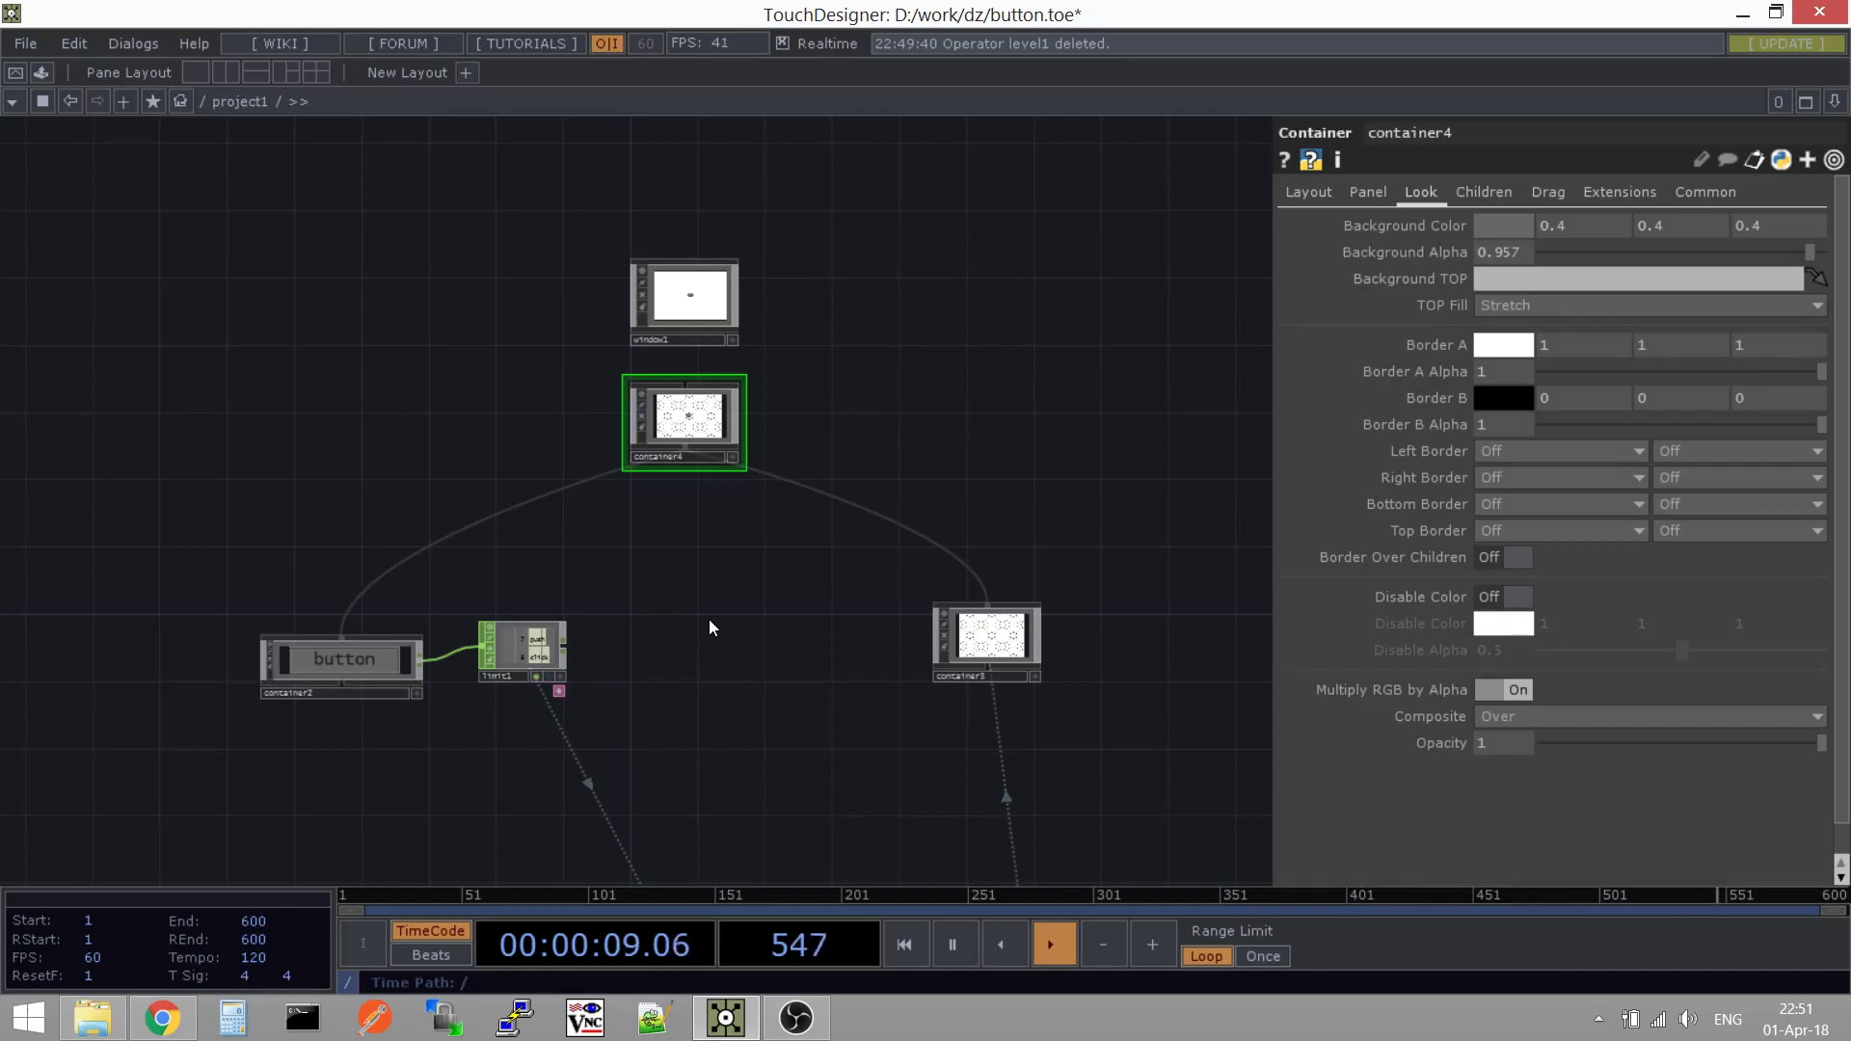
pyautogui.scroll(-3, 858, 371)
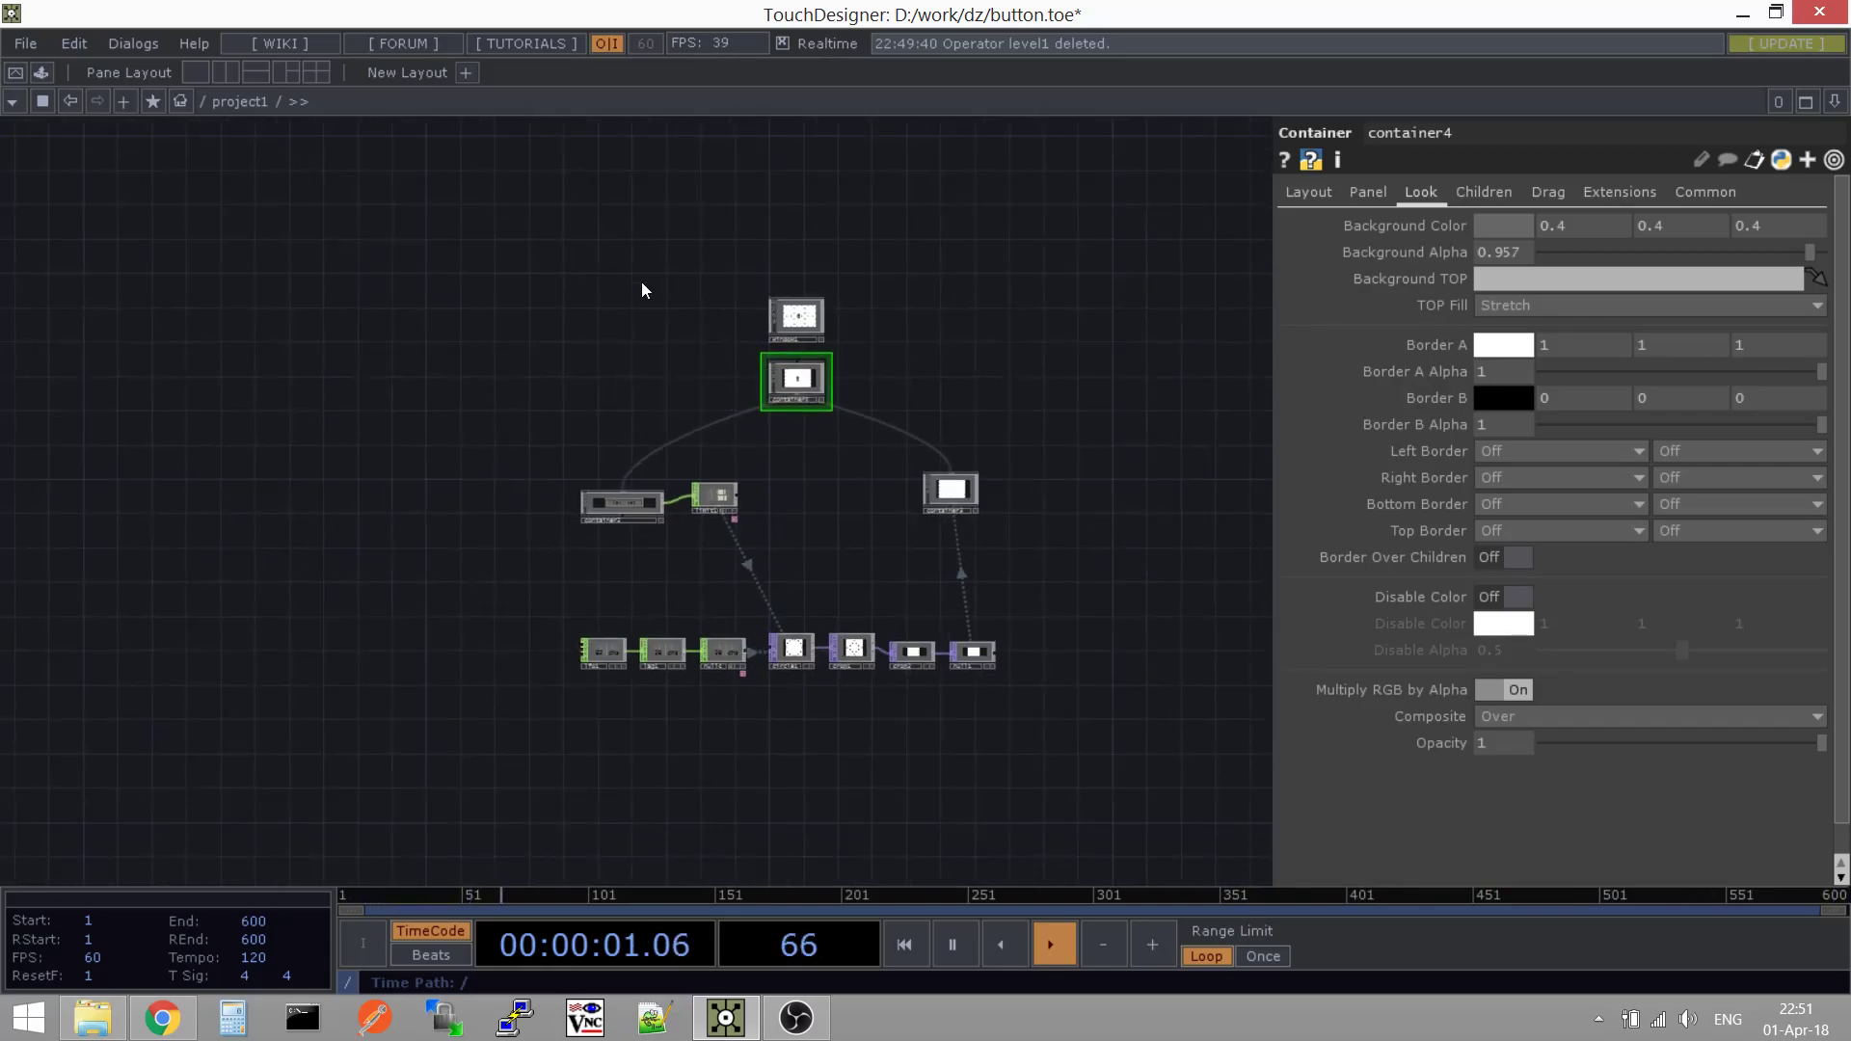
pyautogui.moveTo(543, 291); pyautogui.dragTo(1058, 550)
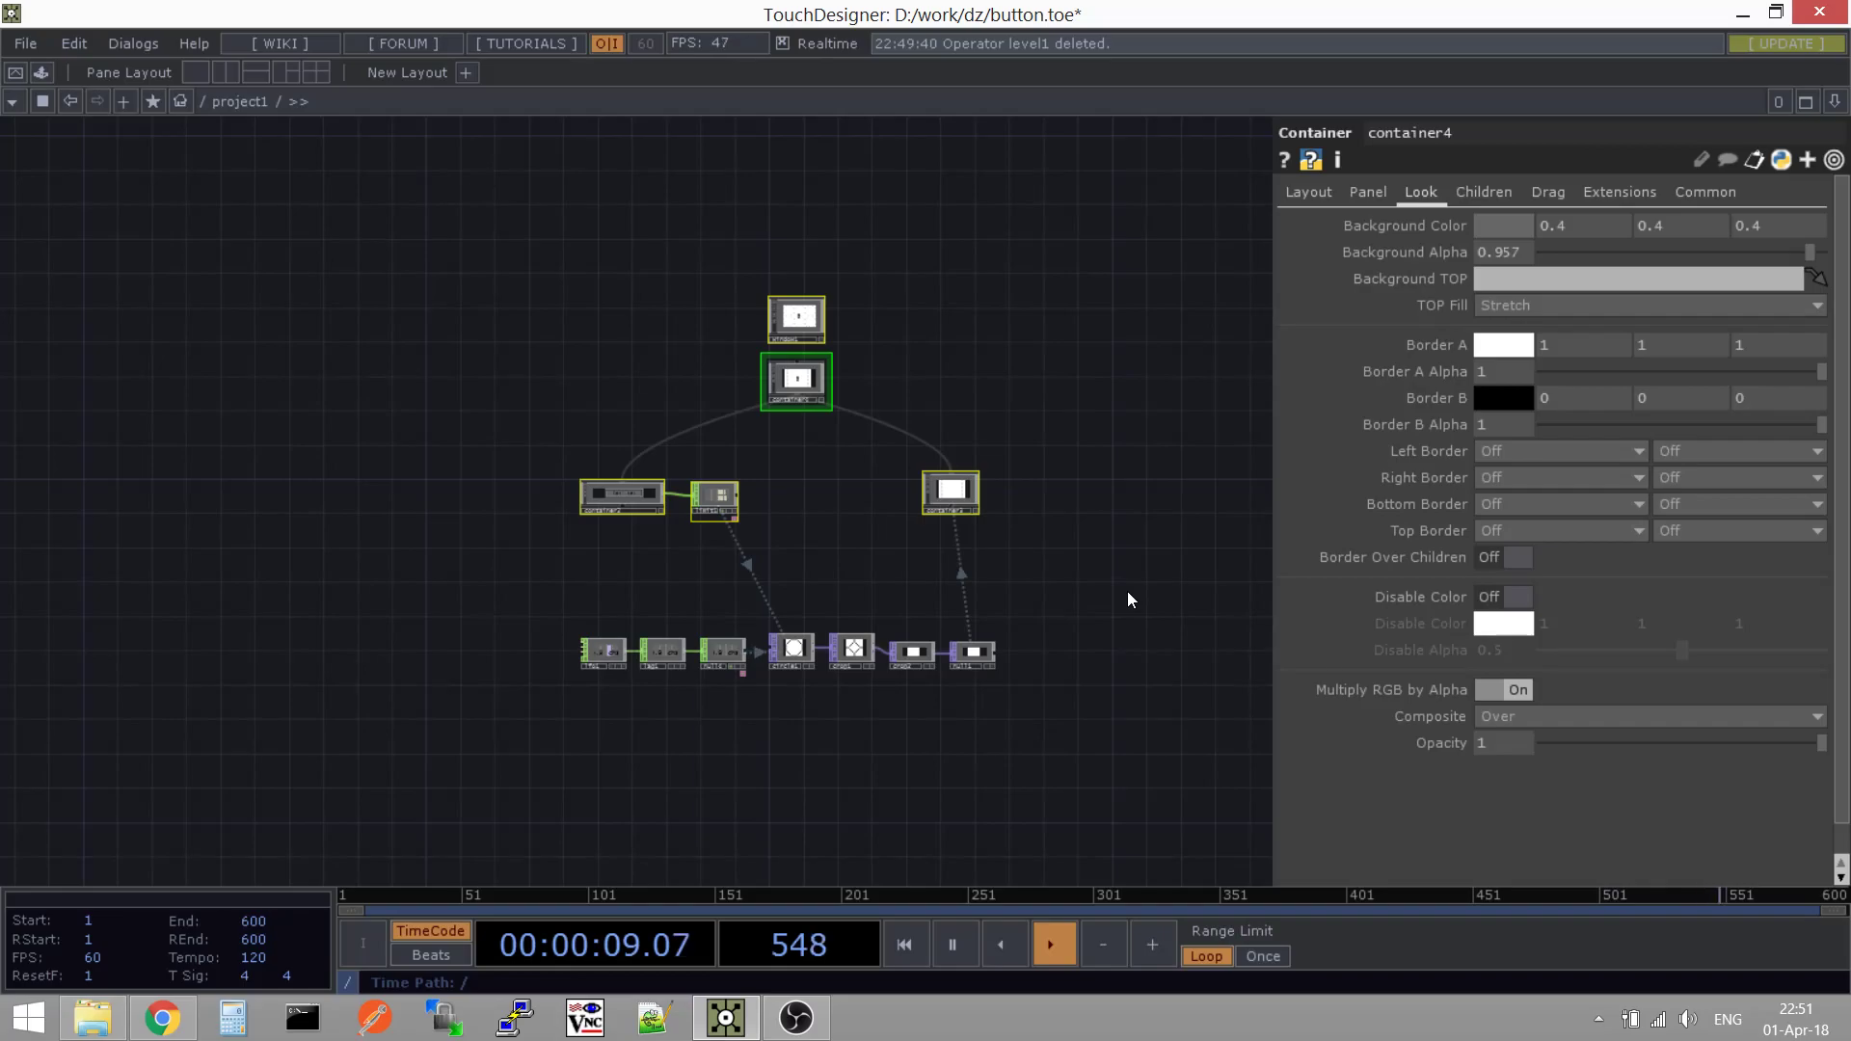
# Inspect the limit1 operator beside container2 and its Limit parameters
pyautogui.scroll(5, 826, 401)
pyautogui.moveTo(816, 561); pyautogui.dragTo(945, 461)
pyautogui.scroll(2, 539, 472)
pyautogui.scroll(3, 622, 493)
pyautogui.click(684, 477)
pyautogui.moveTo(603, 735); pyautogui.dragTo(769, 607)
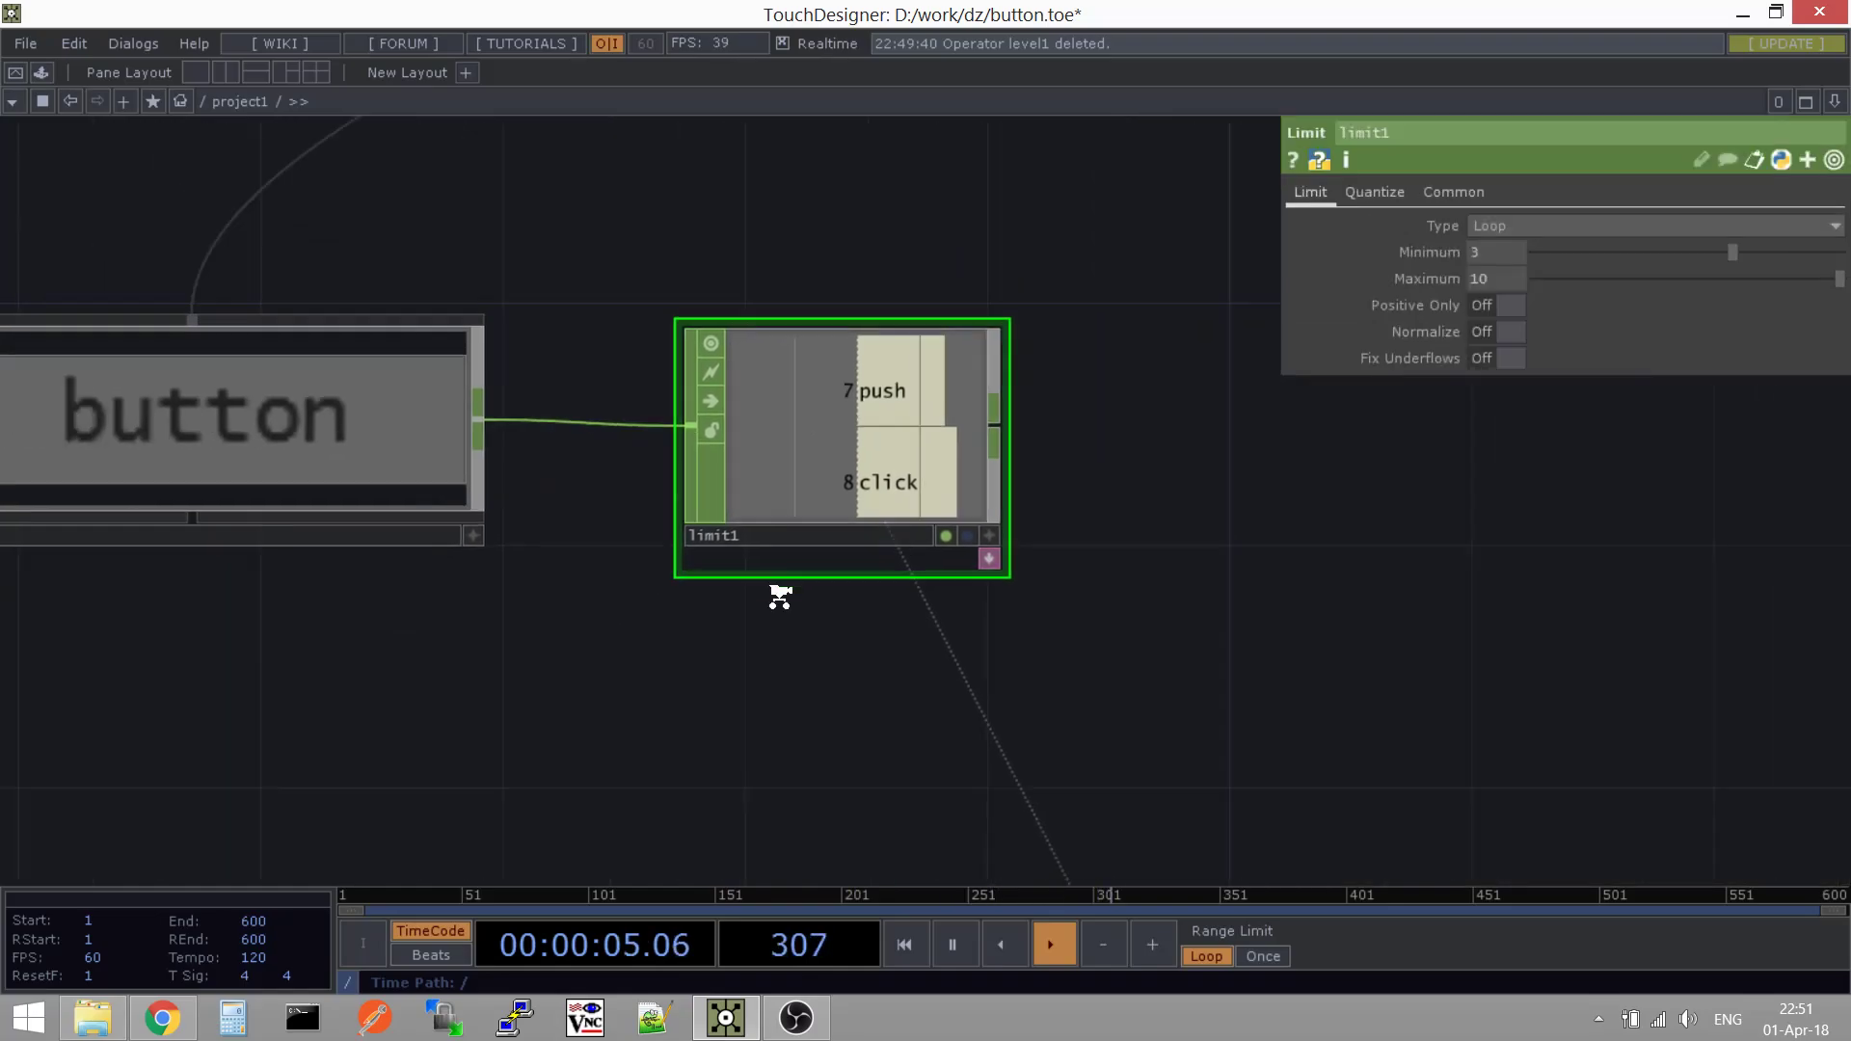
pyautogui.scroll(-3, 768, 607)
pyautogui.scroll(2, 807, 540)
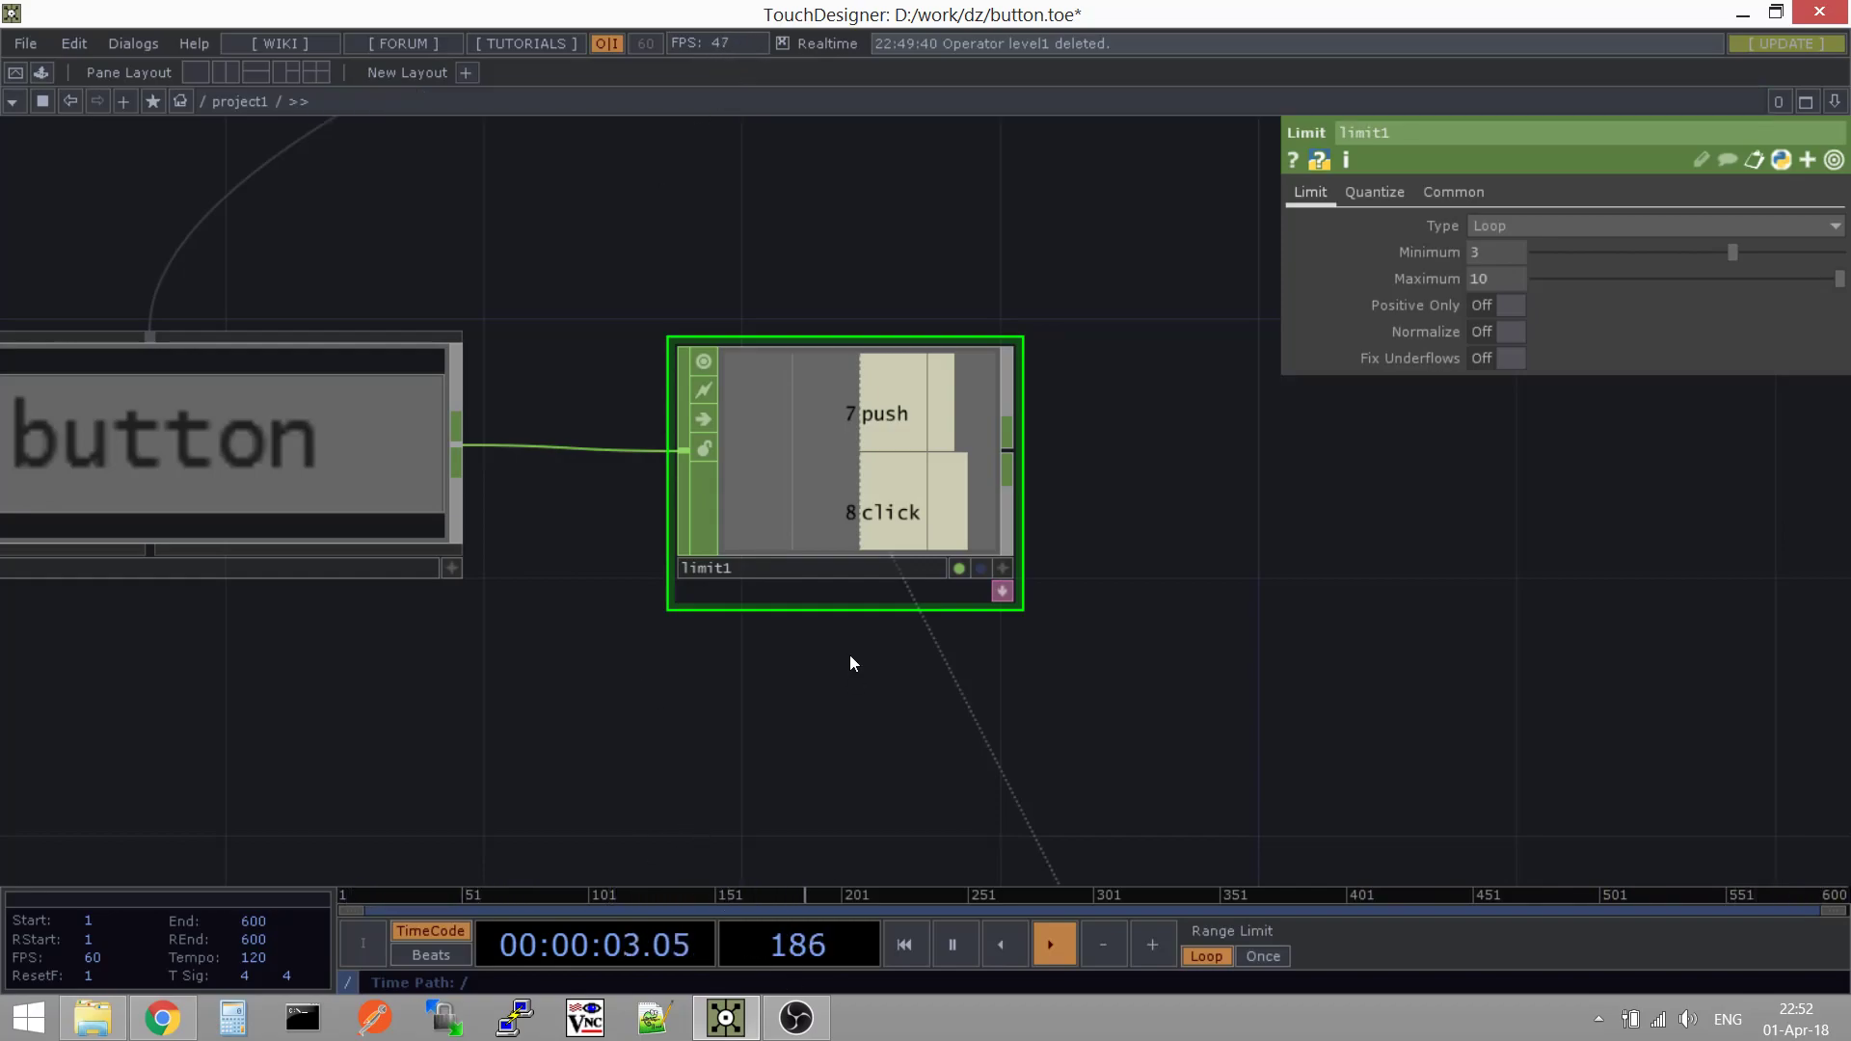
# Display limit1's channels in the network background and turn on container2's active viewer
pyautogui.click(997, 590)
pyautogui.moveTo(599, 653); pyautogui.dragTo(533, 617)
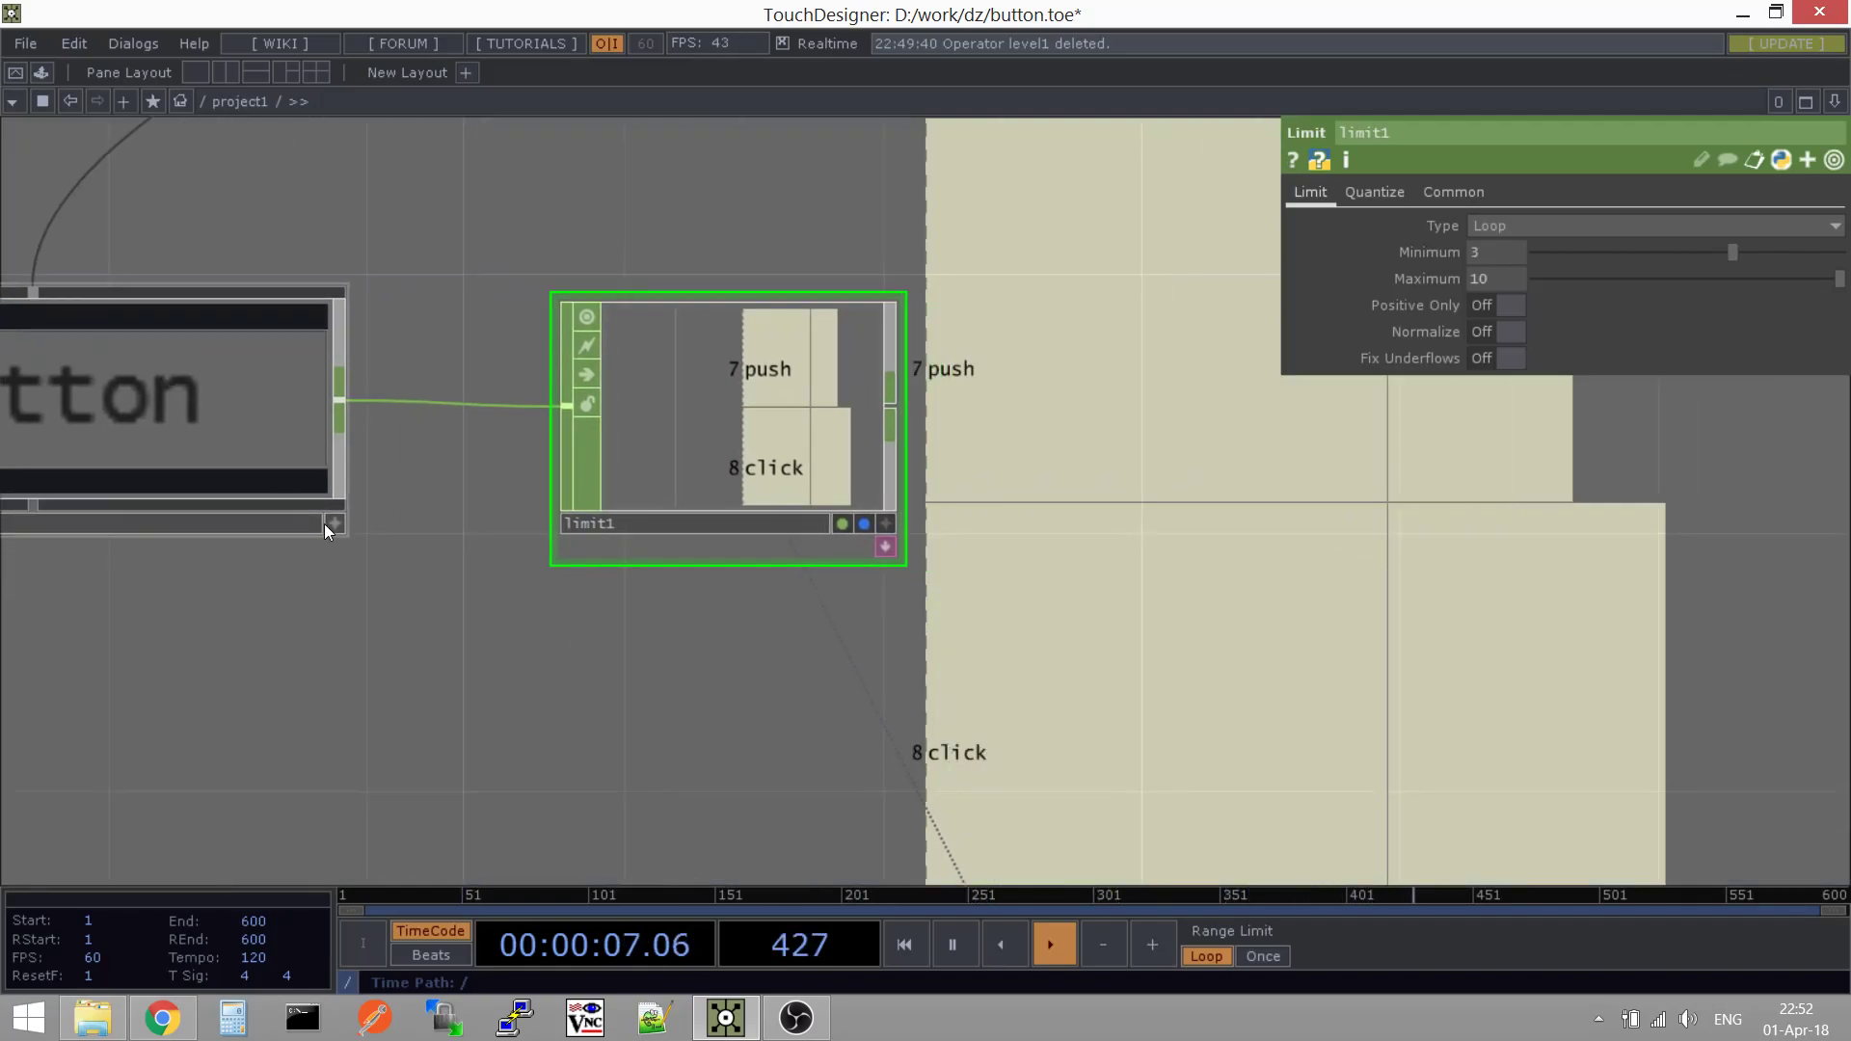
pyautogui.moveTo(372, 600); pyautogui.dragTo(439, 539)
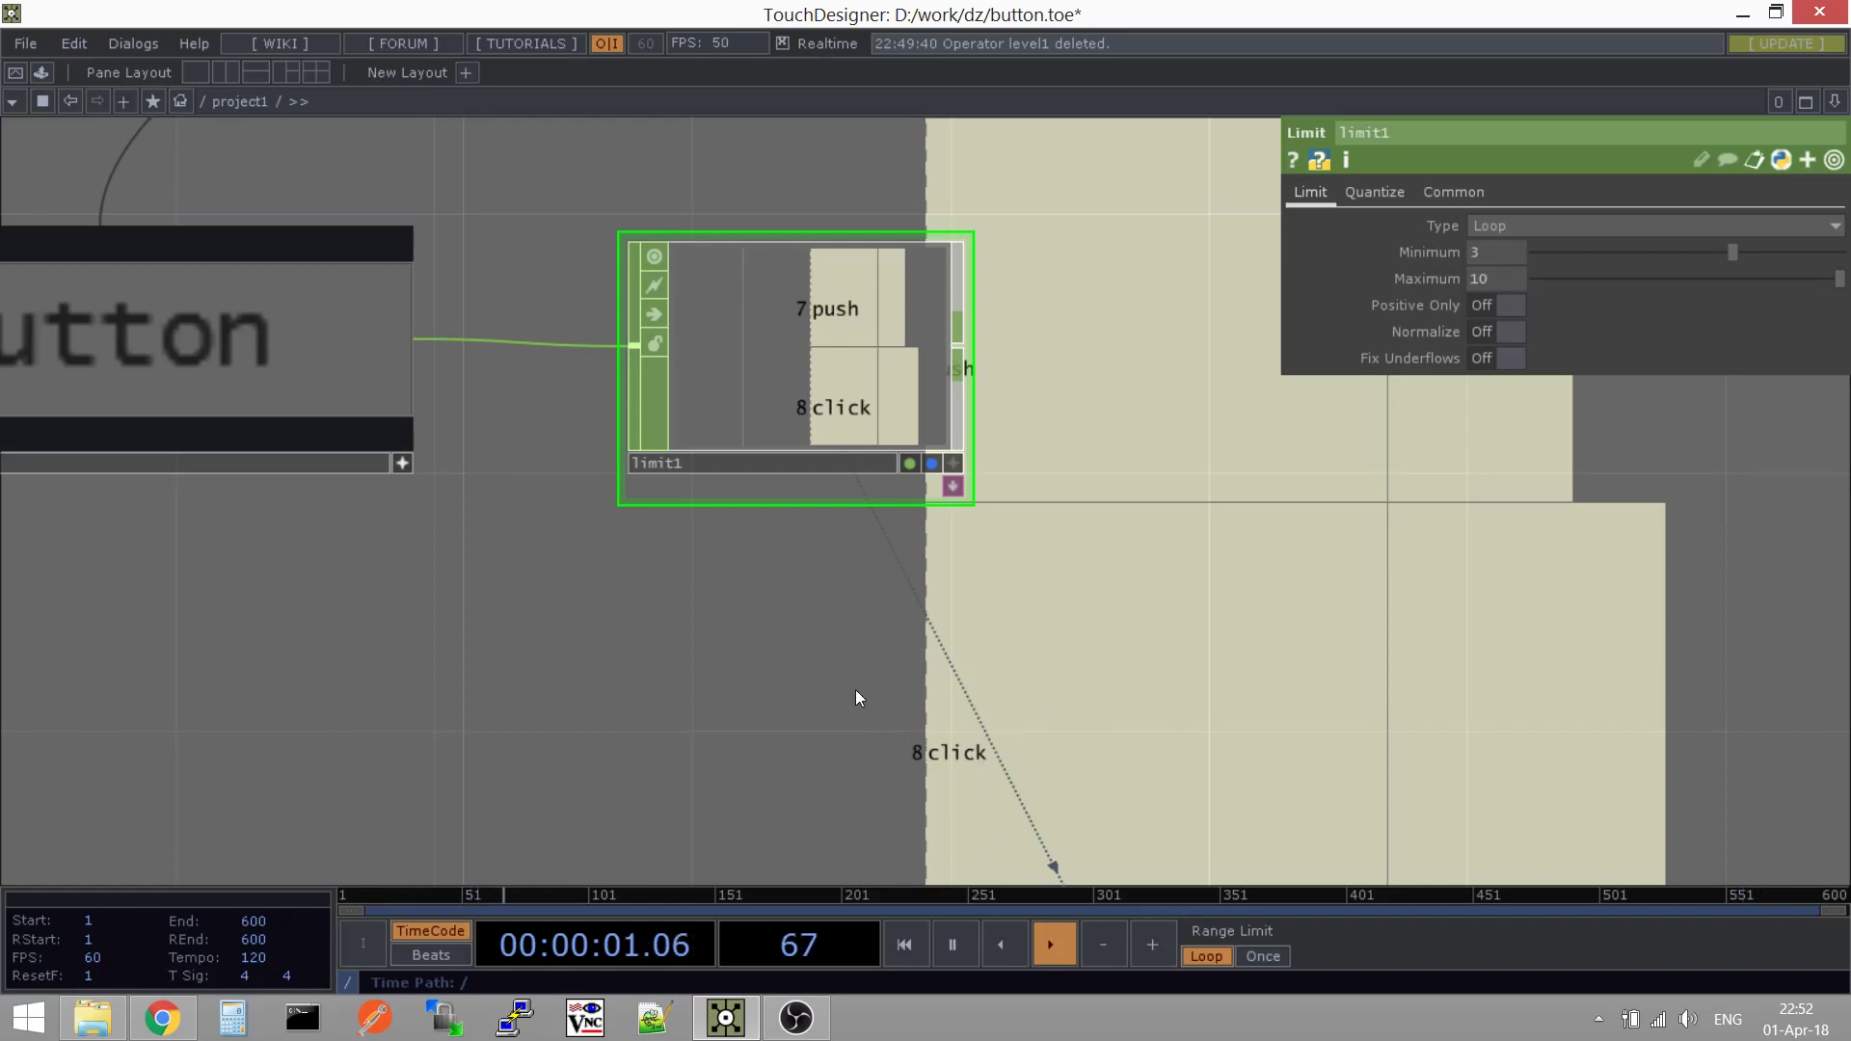
# Trigger the button repeatedly to test how limit1's push and click channels respond
pyautogui.click(314, 364)
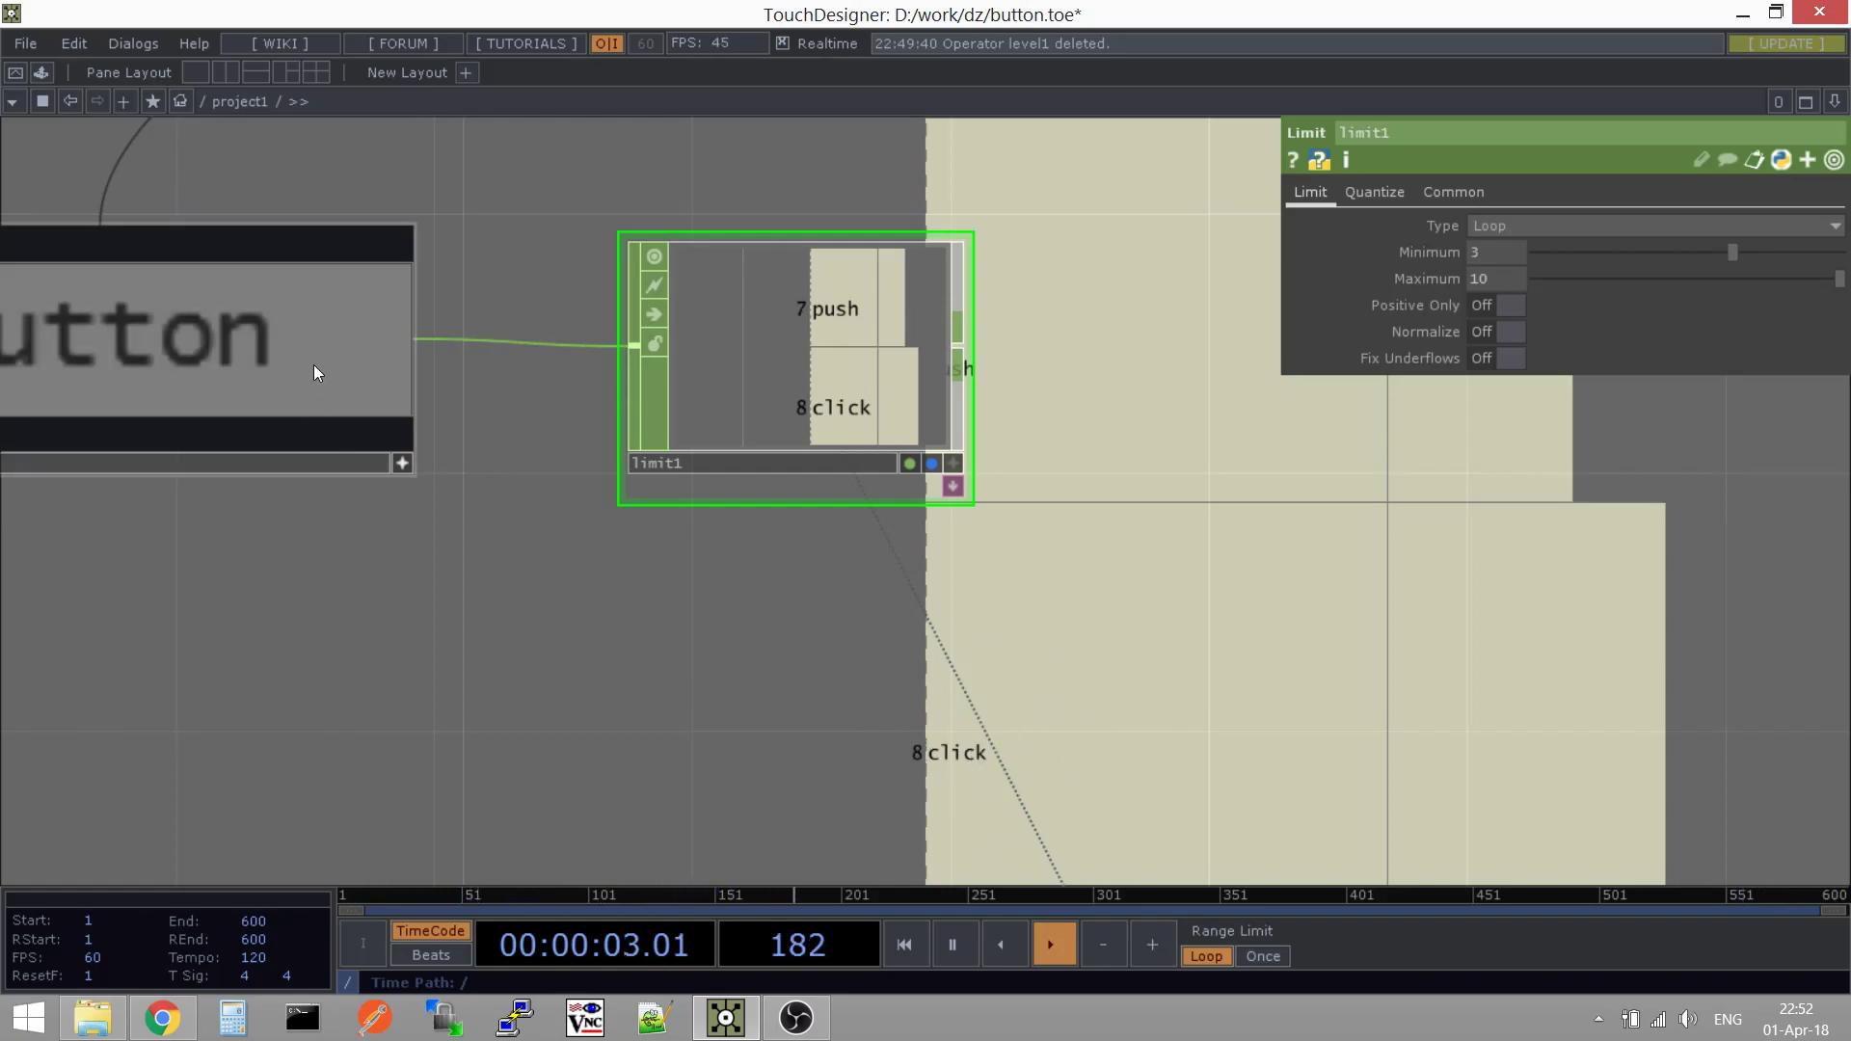
pyautogui.click(315, 365)
pyautogui.click(314, 363)
pyautogui.click(314, 362)
pyautogui.click(314, 362)
pyautogui.click(314, 362)
pyautogui.click(315, 362)
pyautogui.click(314, 362)
pyautogui.click(314, 362)
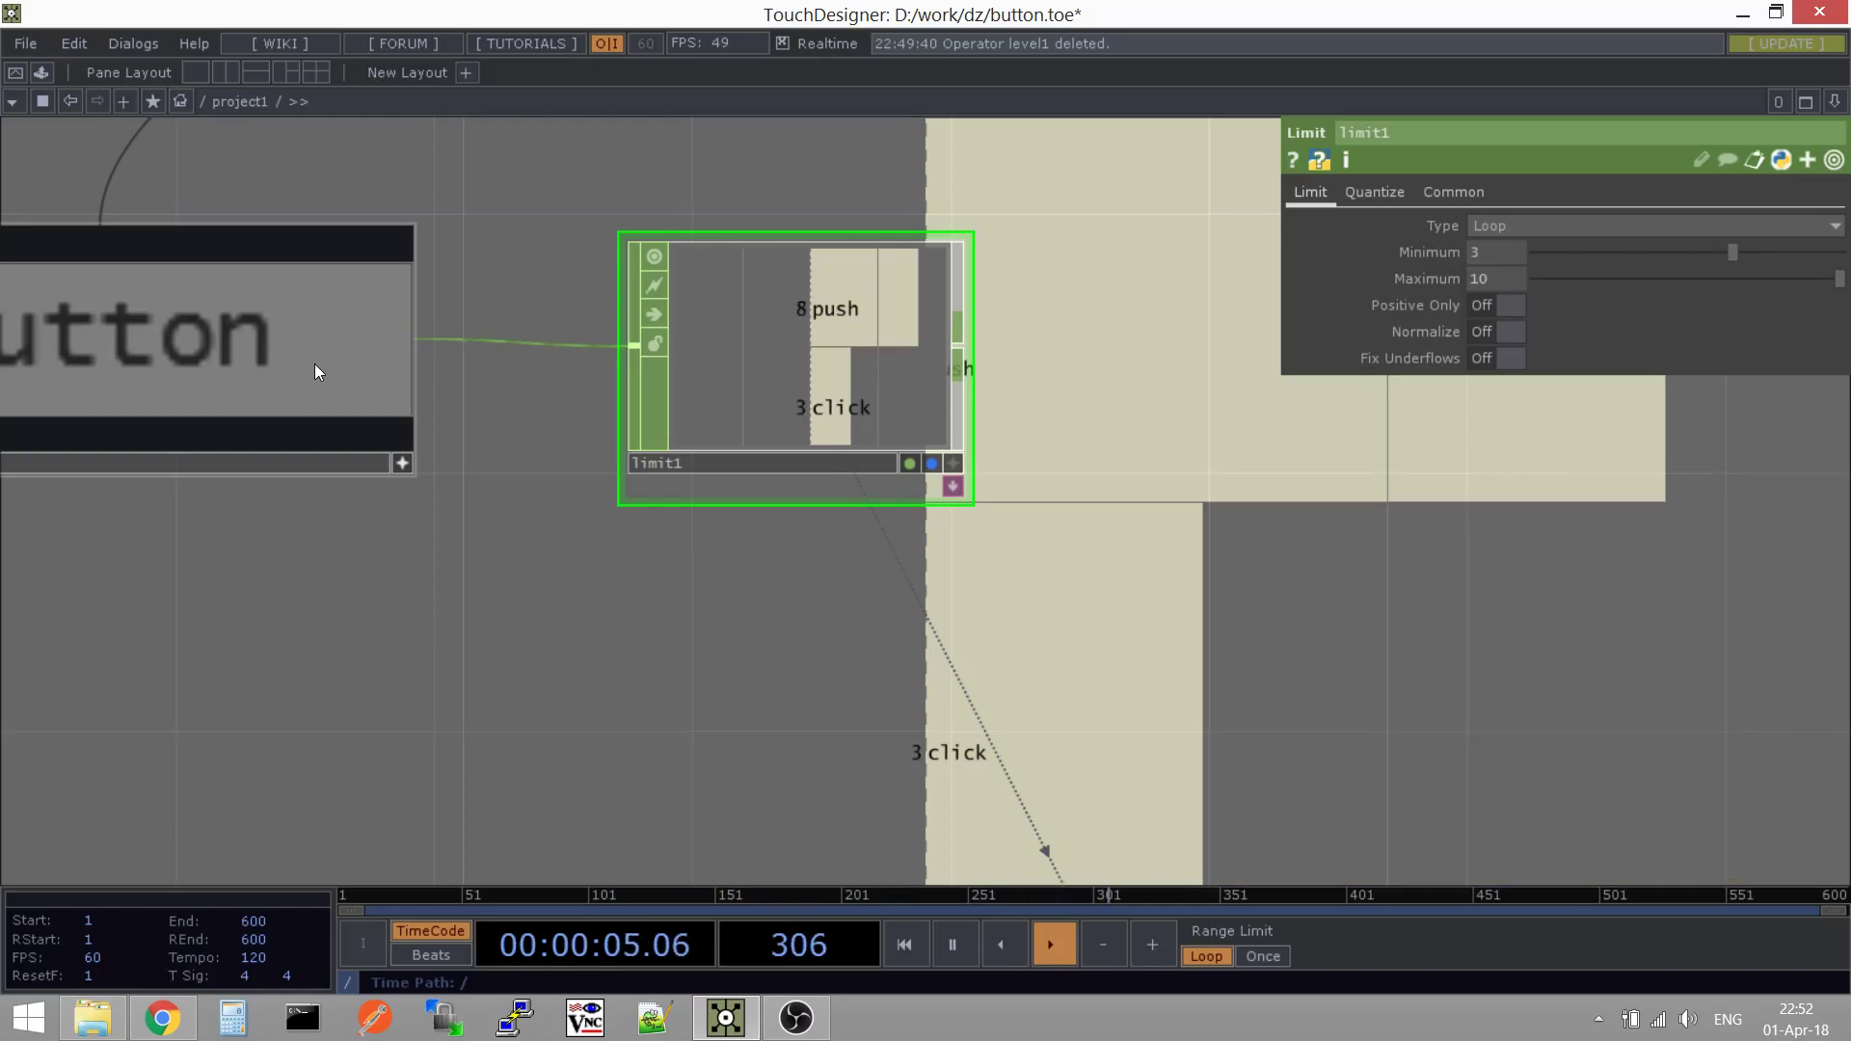
# Move limit1 slightly lower beside container2 and test the button several more times
pyautogui.scroll(-2, 330, 405)
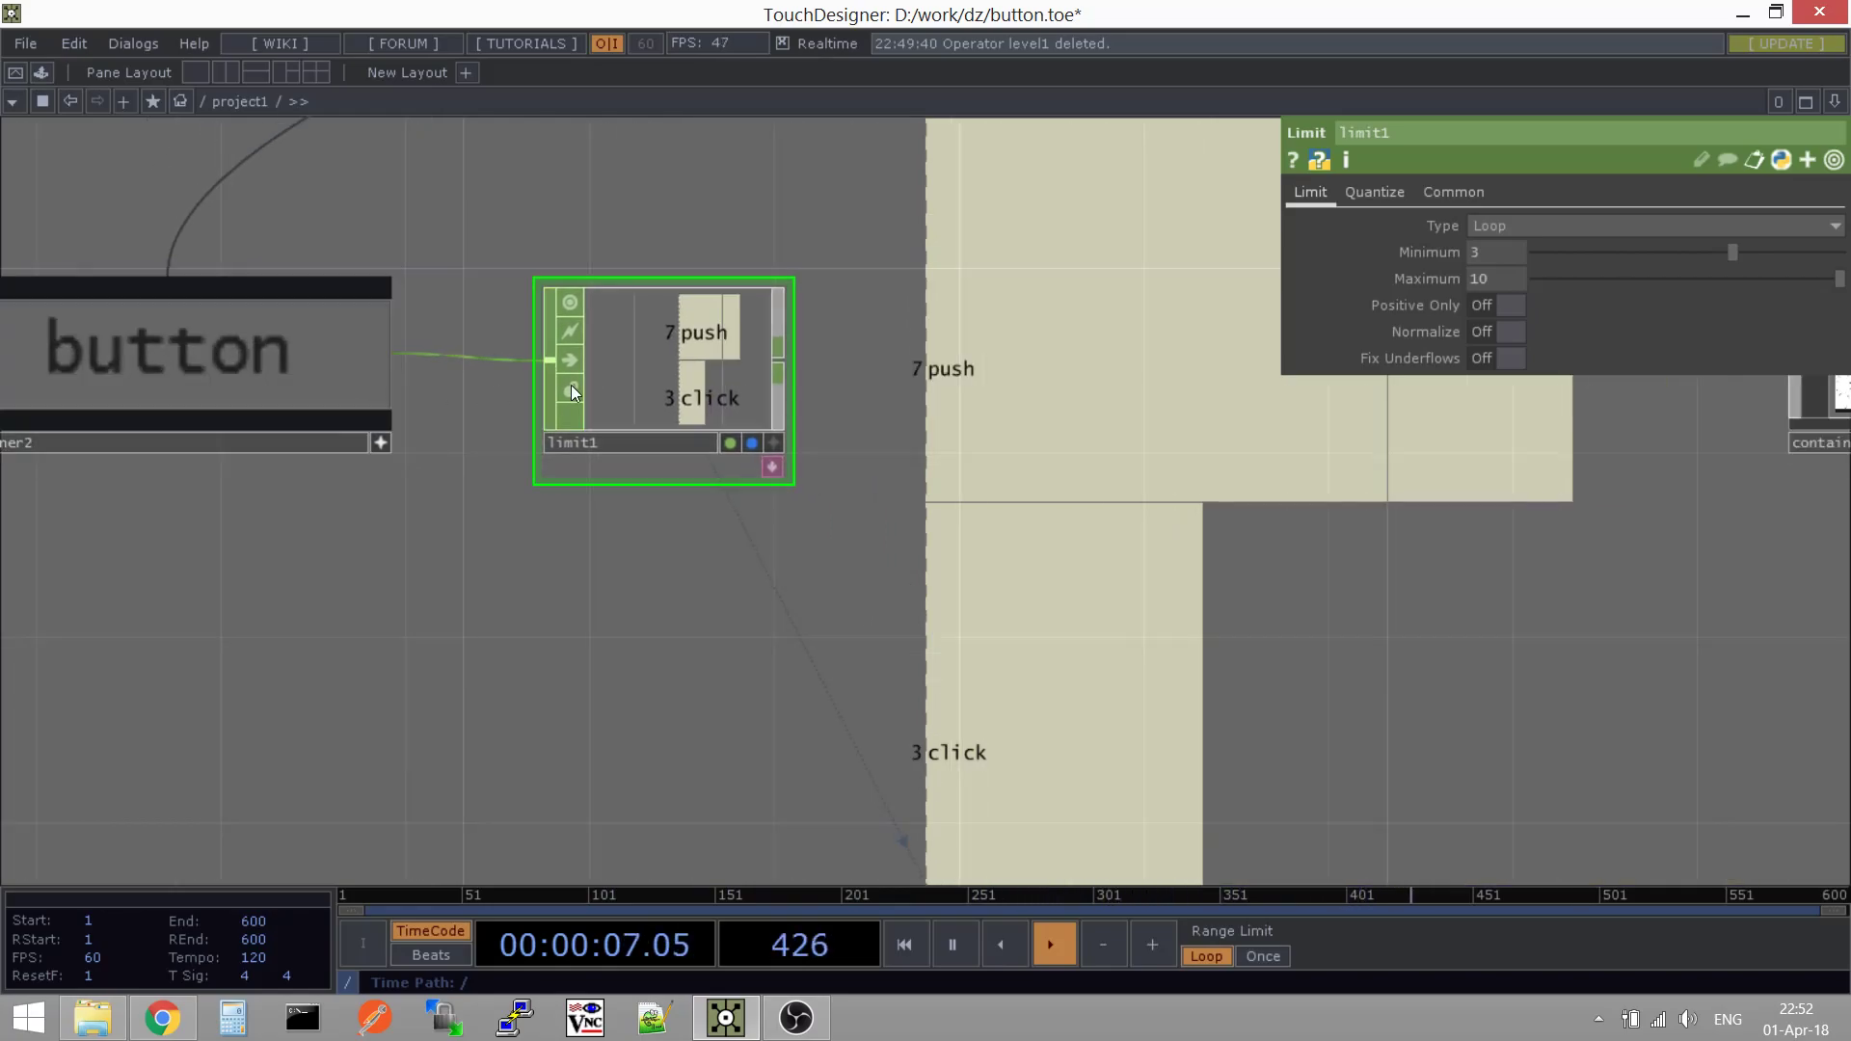
pyautogui.moveTo(663, 354); pyautogui.dragTo(665, 401)
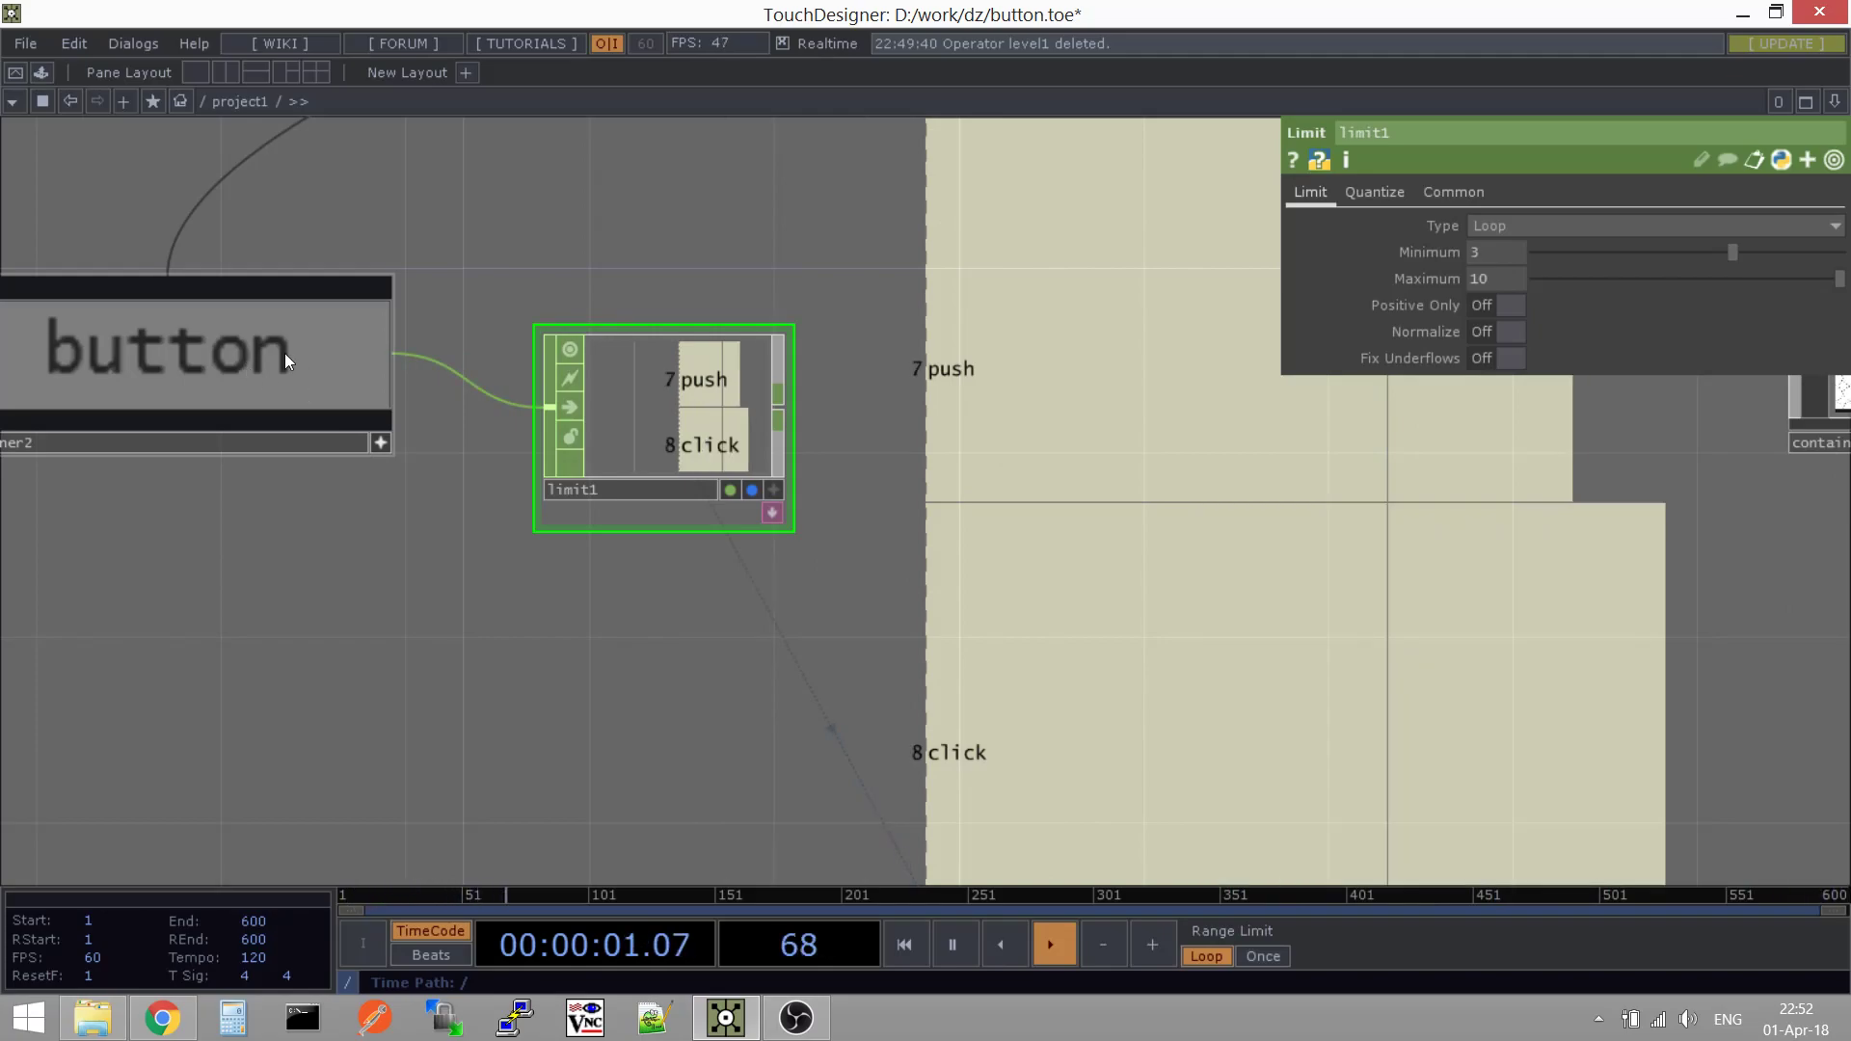
pyautogui.click(279, 345)
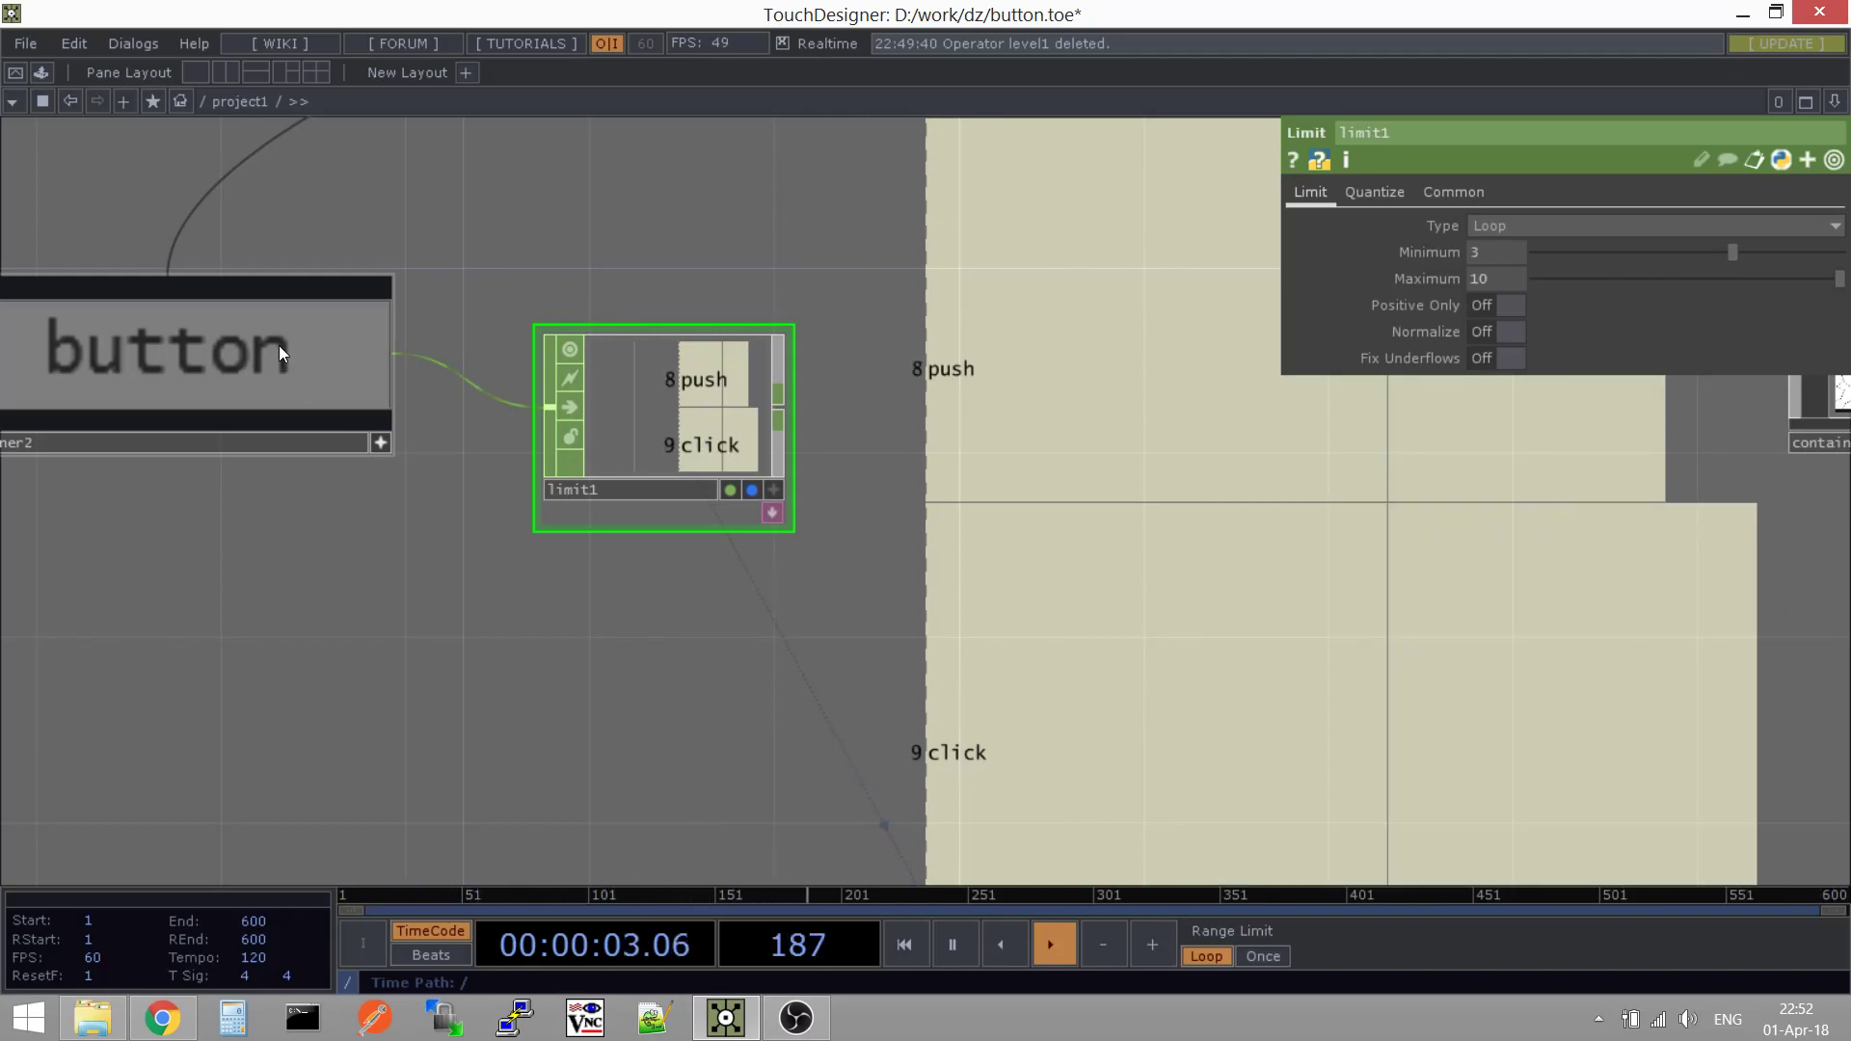
pyautogui.click(279, 345)
pyautogui.click(280, 345)
pyautogui.click(280, 345)
pyautogui.click(279, 345)
pyautogui.click(279, 345)
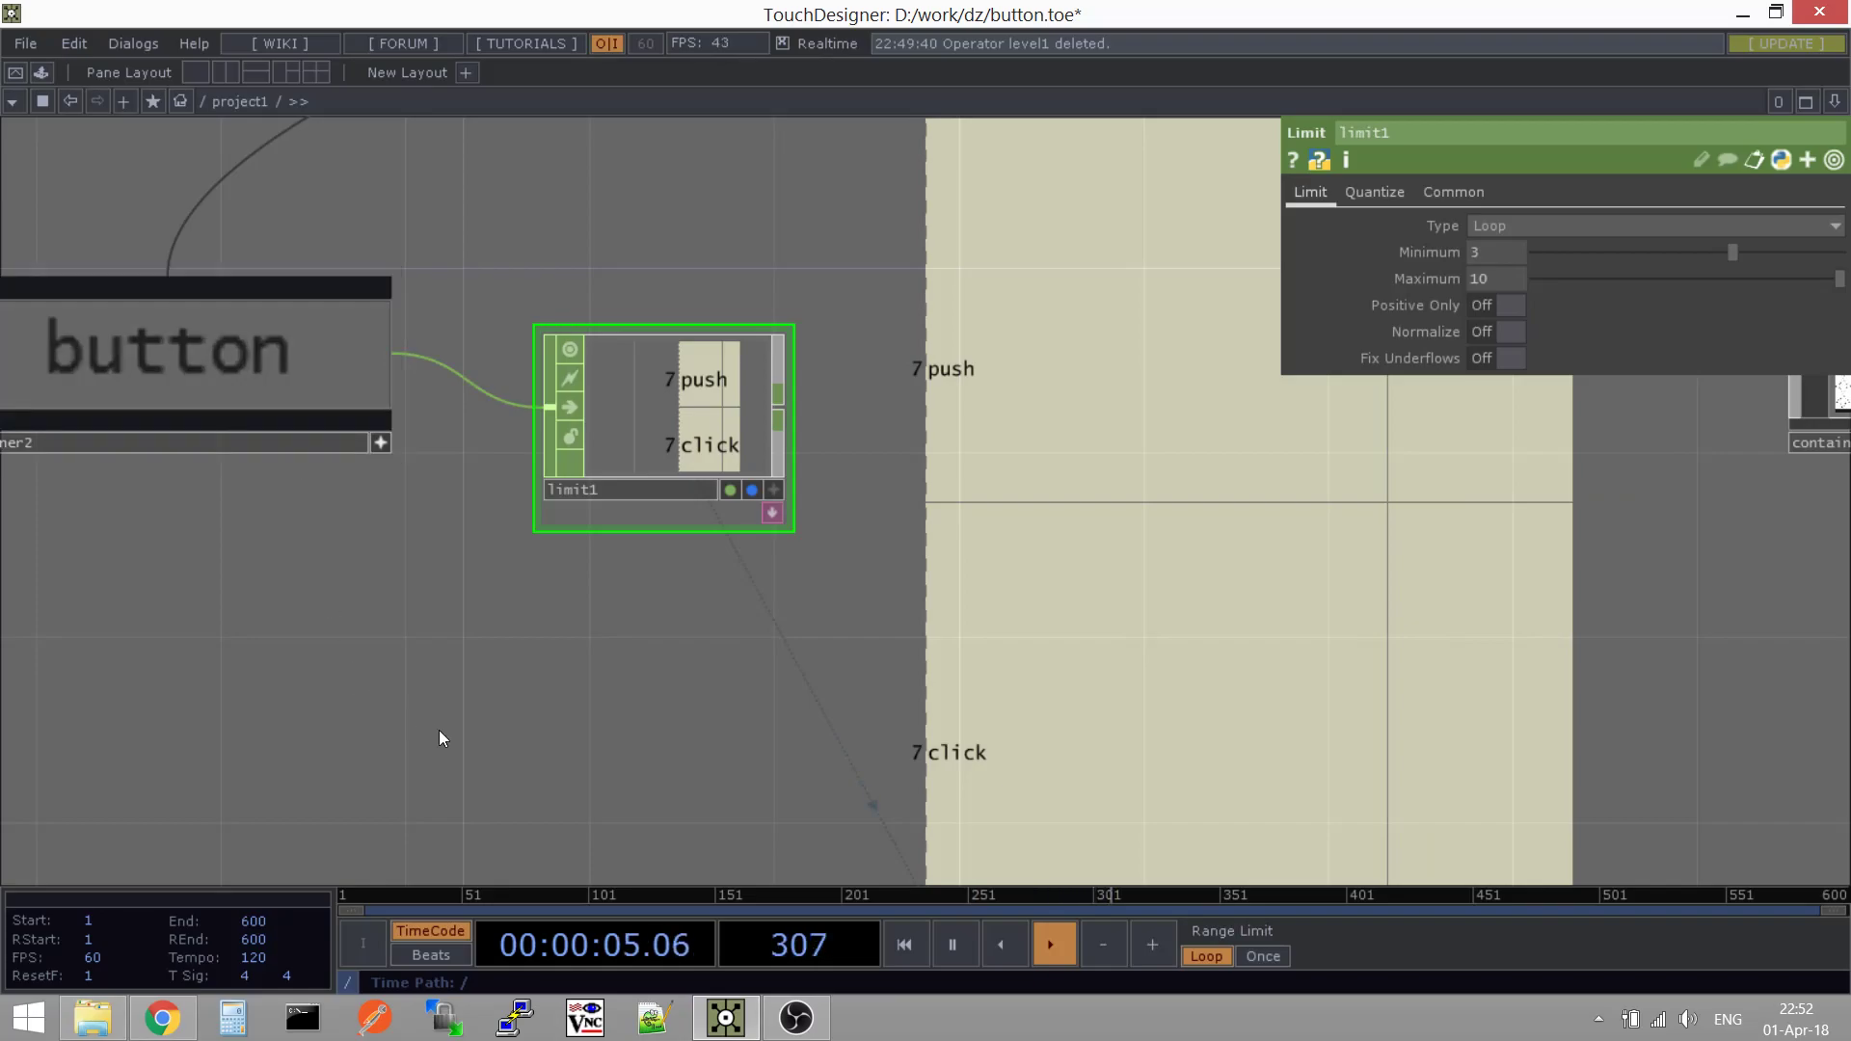
# Add a Count CHOP above limit1, connect container2's output to it, and show its Count parameters
pyautogui.press('Tab')
pyautogui.click(170, 414)
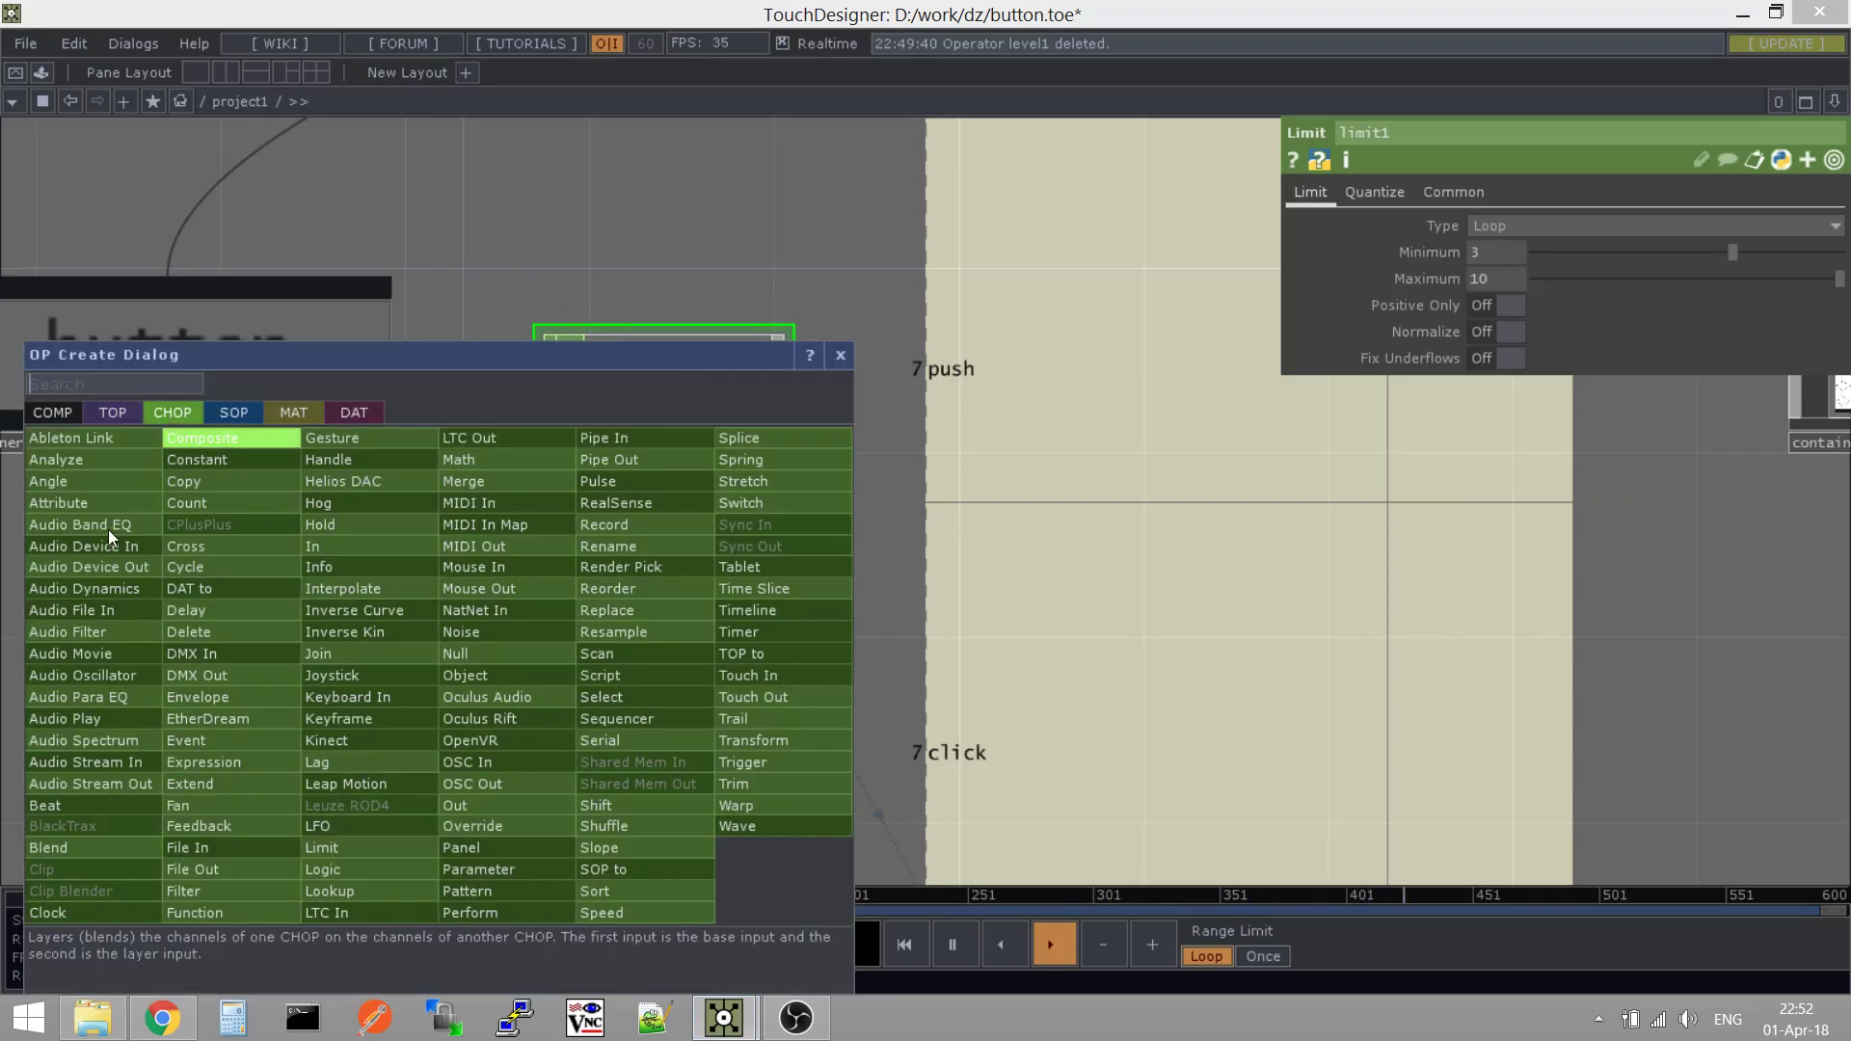
pyautogui.click(259, 499)
pyautogui.click(528, 737)
pyautogui.moveTo(395, 347); pyautogui.dragTo(564, 191)
pyautogui.moveTo(930, 316); pyautogui.dragTo(1135, 451)
pyautogui.click(1433, 193)
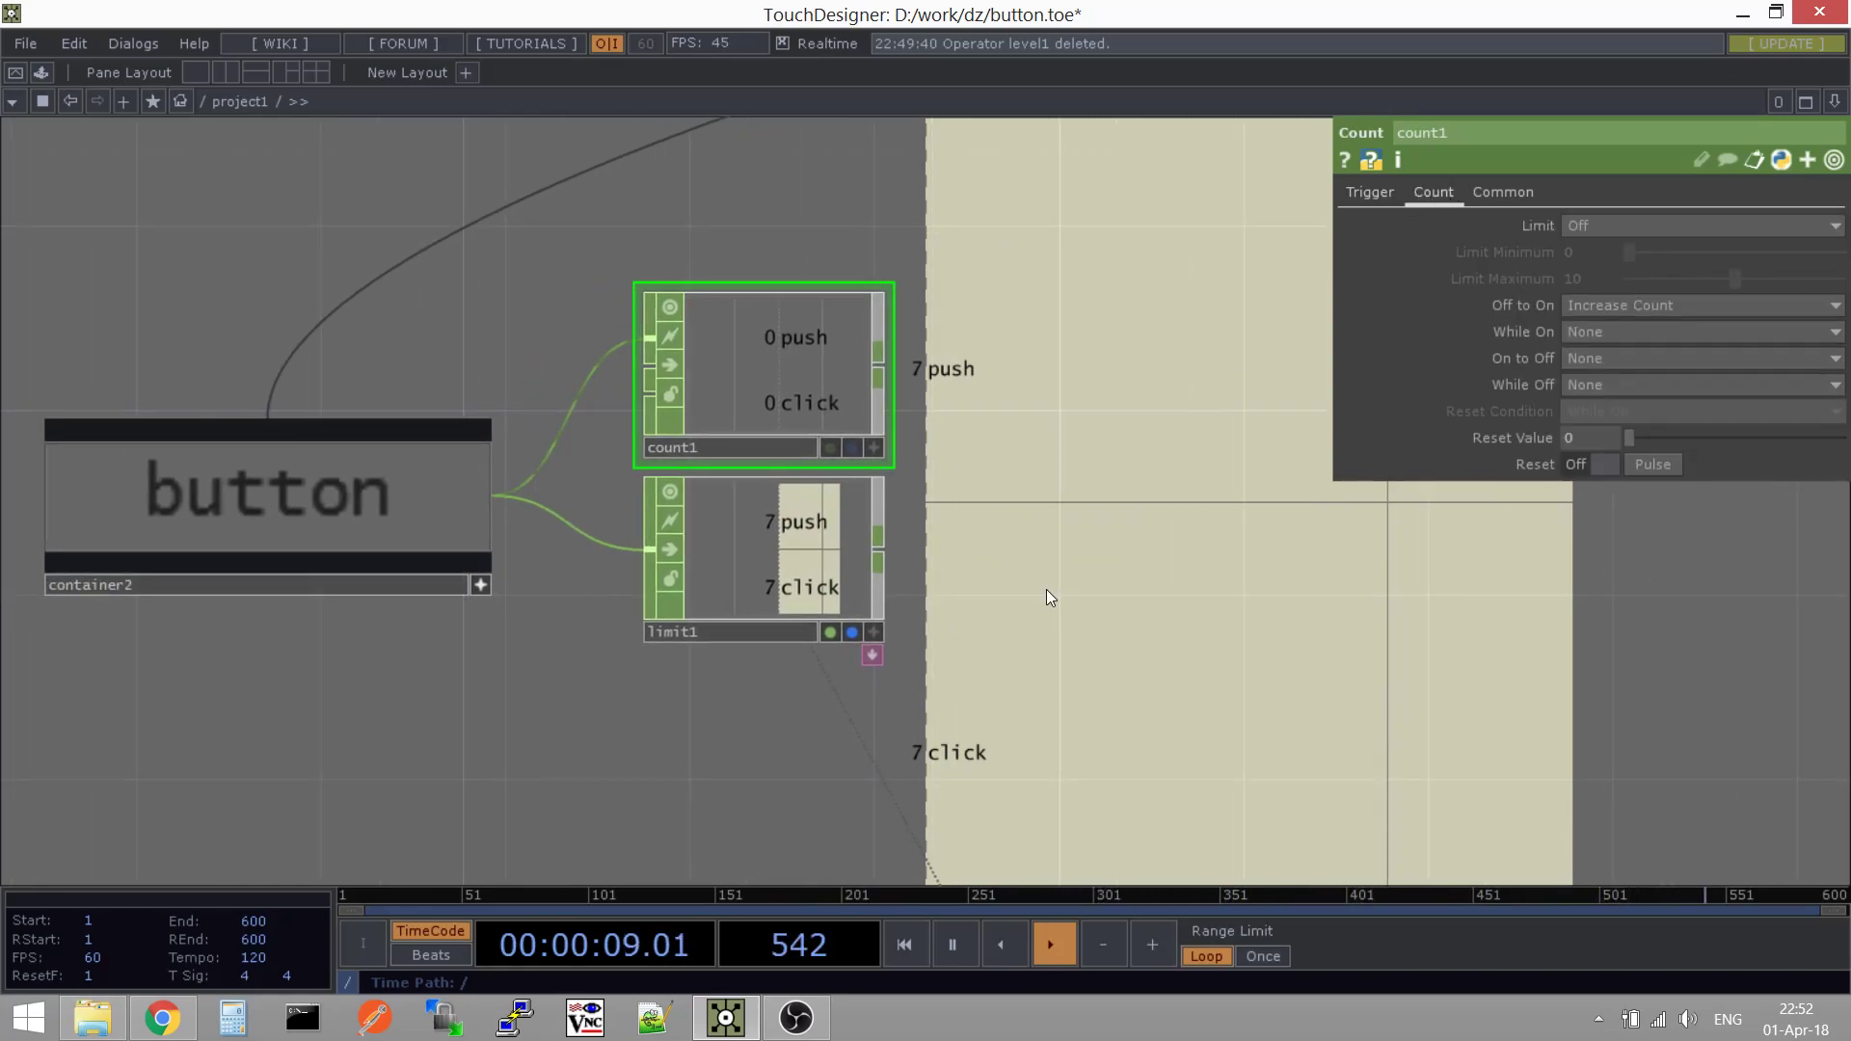
# Select limit1 and trigger the button to compare its channels with those of count1
pyautogui.moveTo(1045, 588); pyautogui.dragTo(1059, 442)
pyautogui.click(769, 413)
pyautogui.click(322, 361)
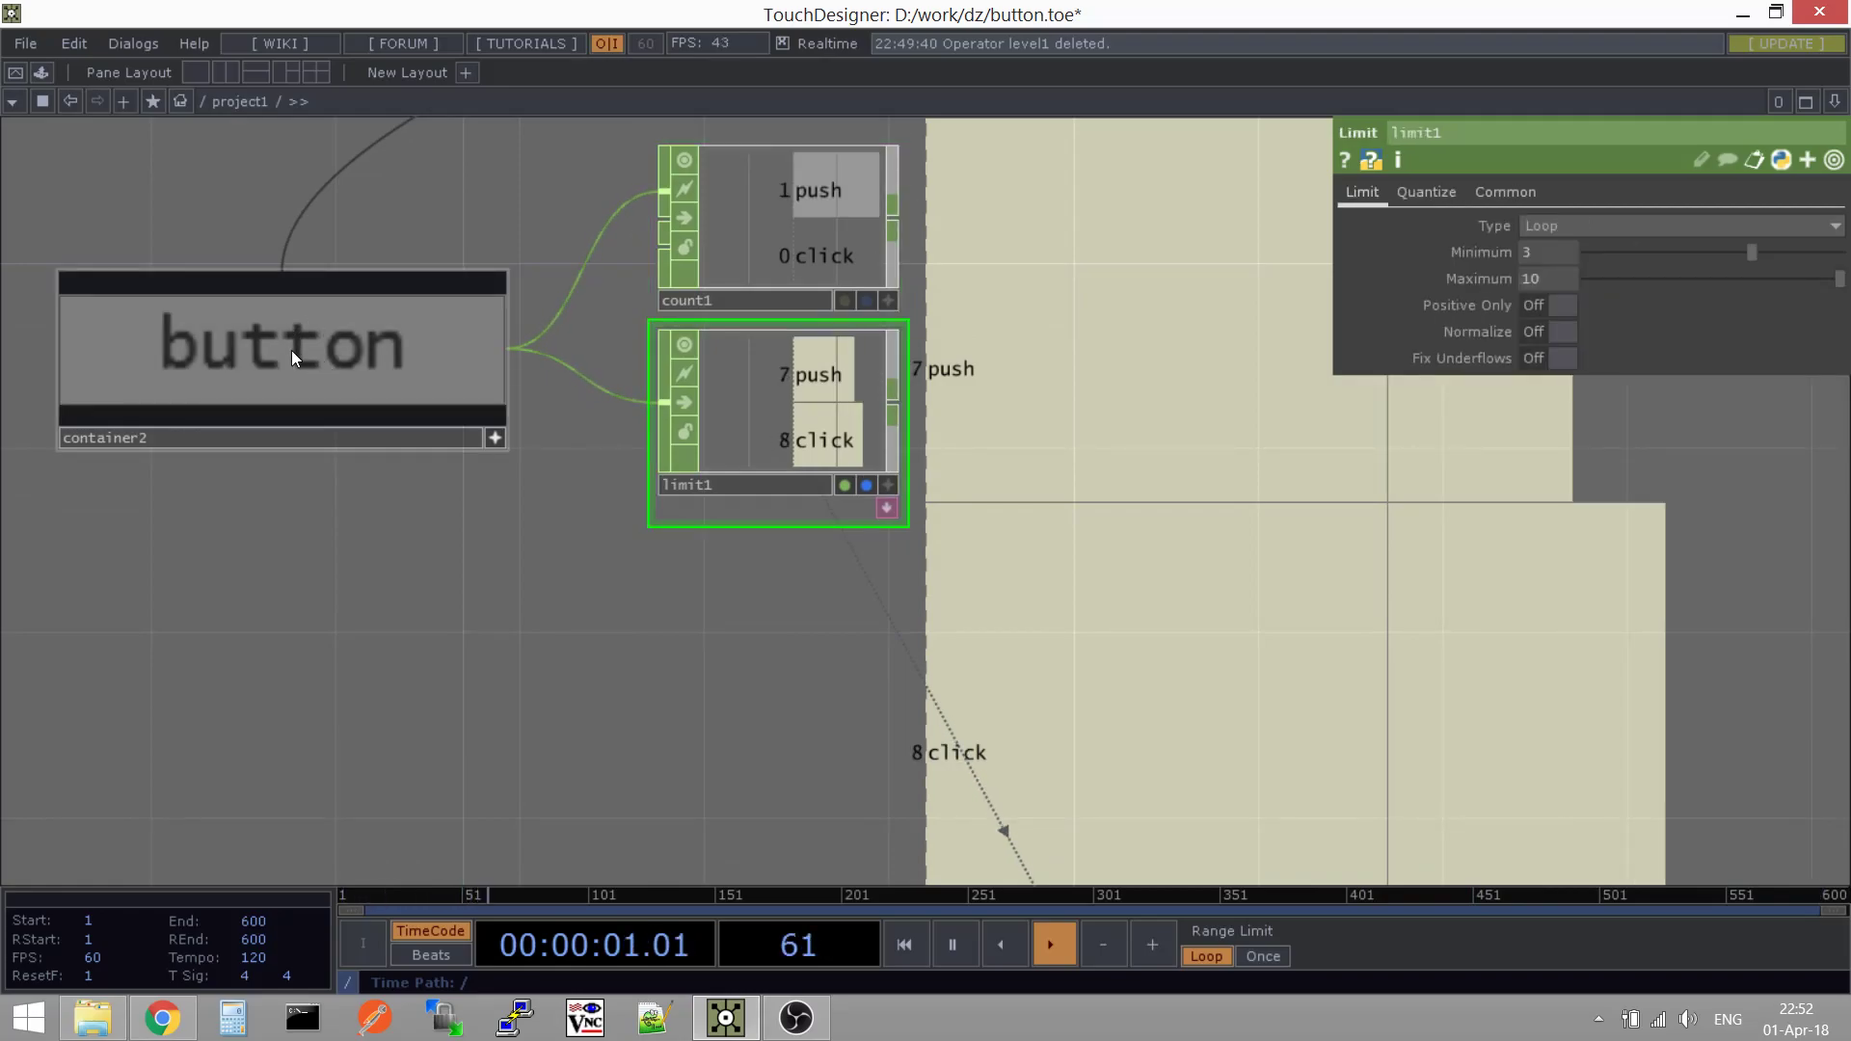
# Inspect which channel drives the Sides parameter of circle1
pyautogui.scroll(-5, 599, 302)
pyautogui.scroll(10, 771, 492)
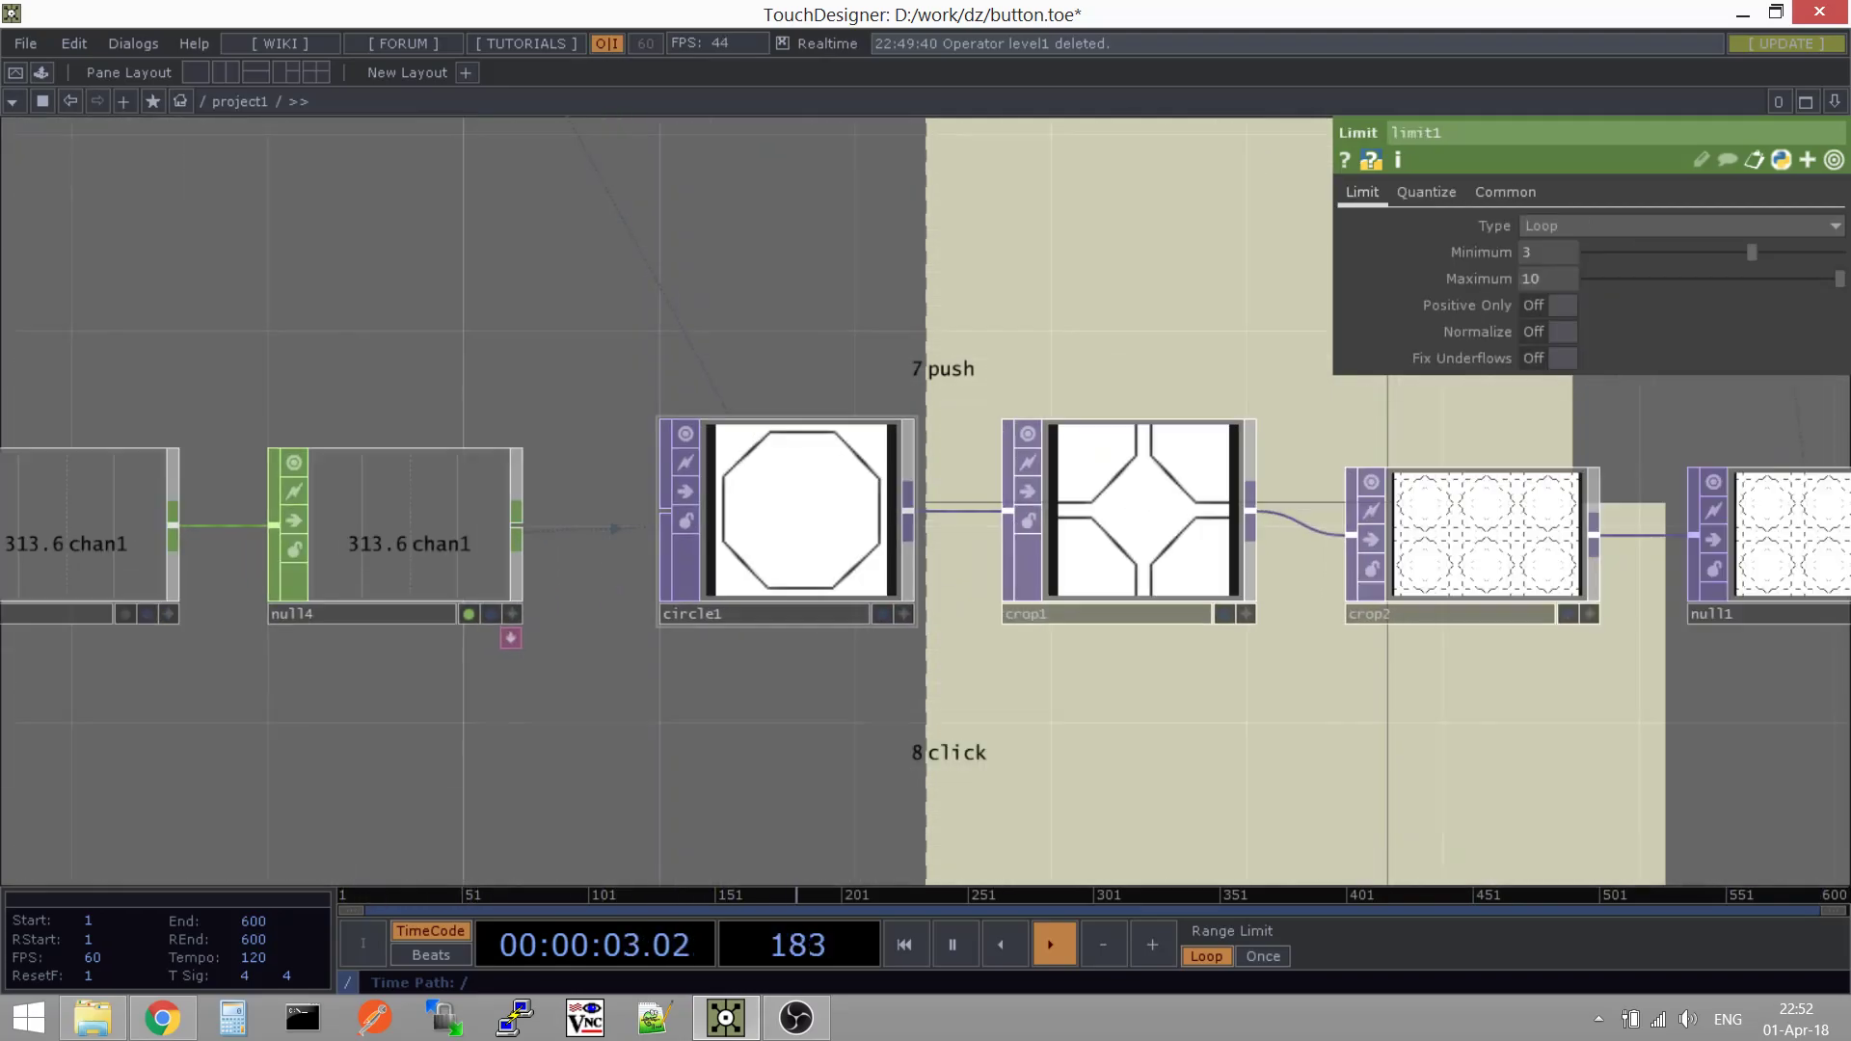
pyautogui.click(797, 512)
pyautogui.click(1553, 653)
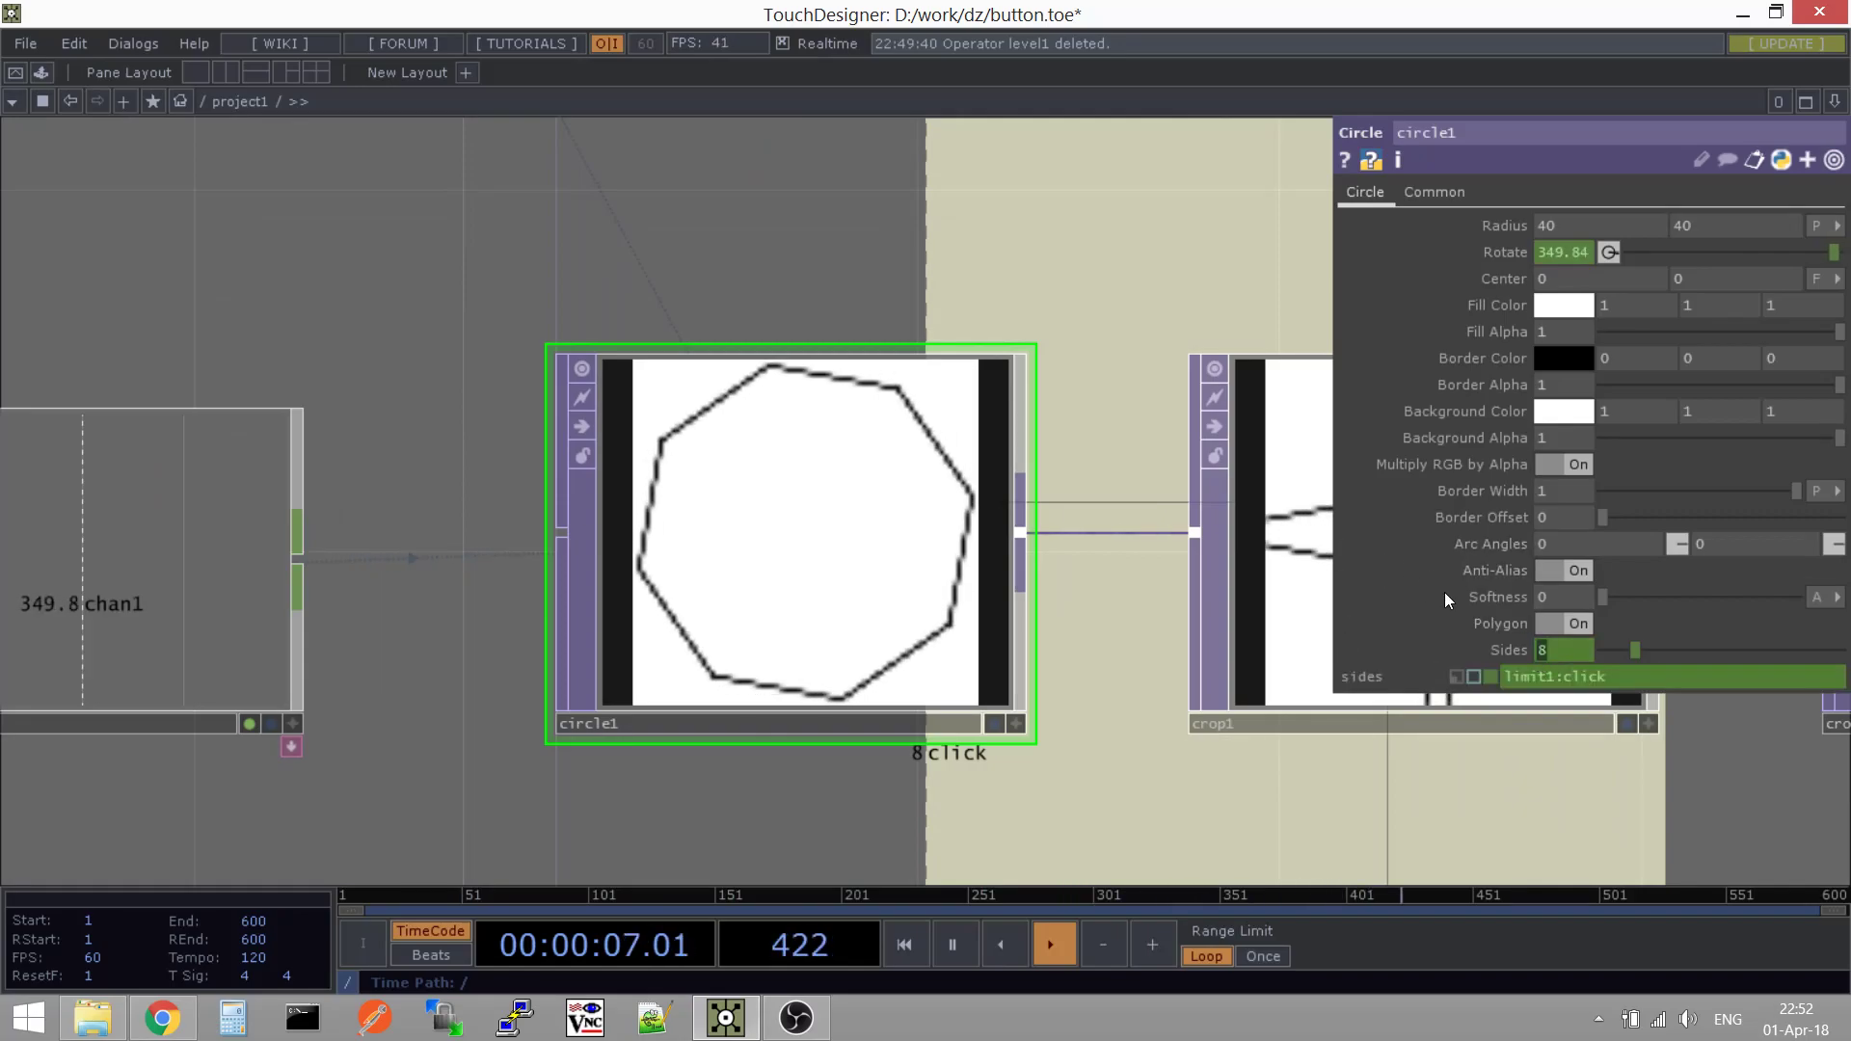
pyautogui.click(1455, 649)
pyautogui.scroll(-5, 877, 478)
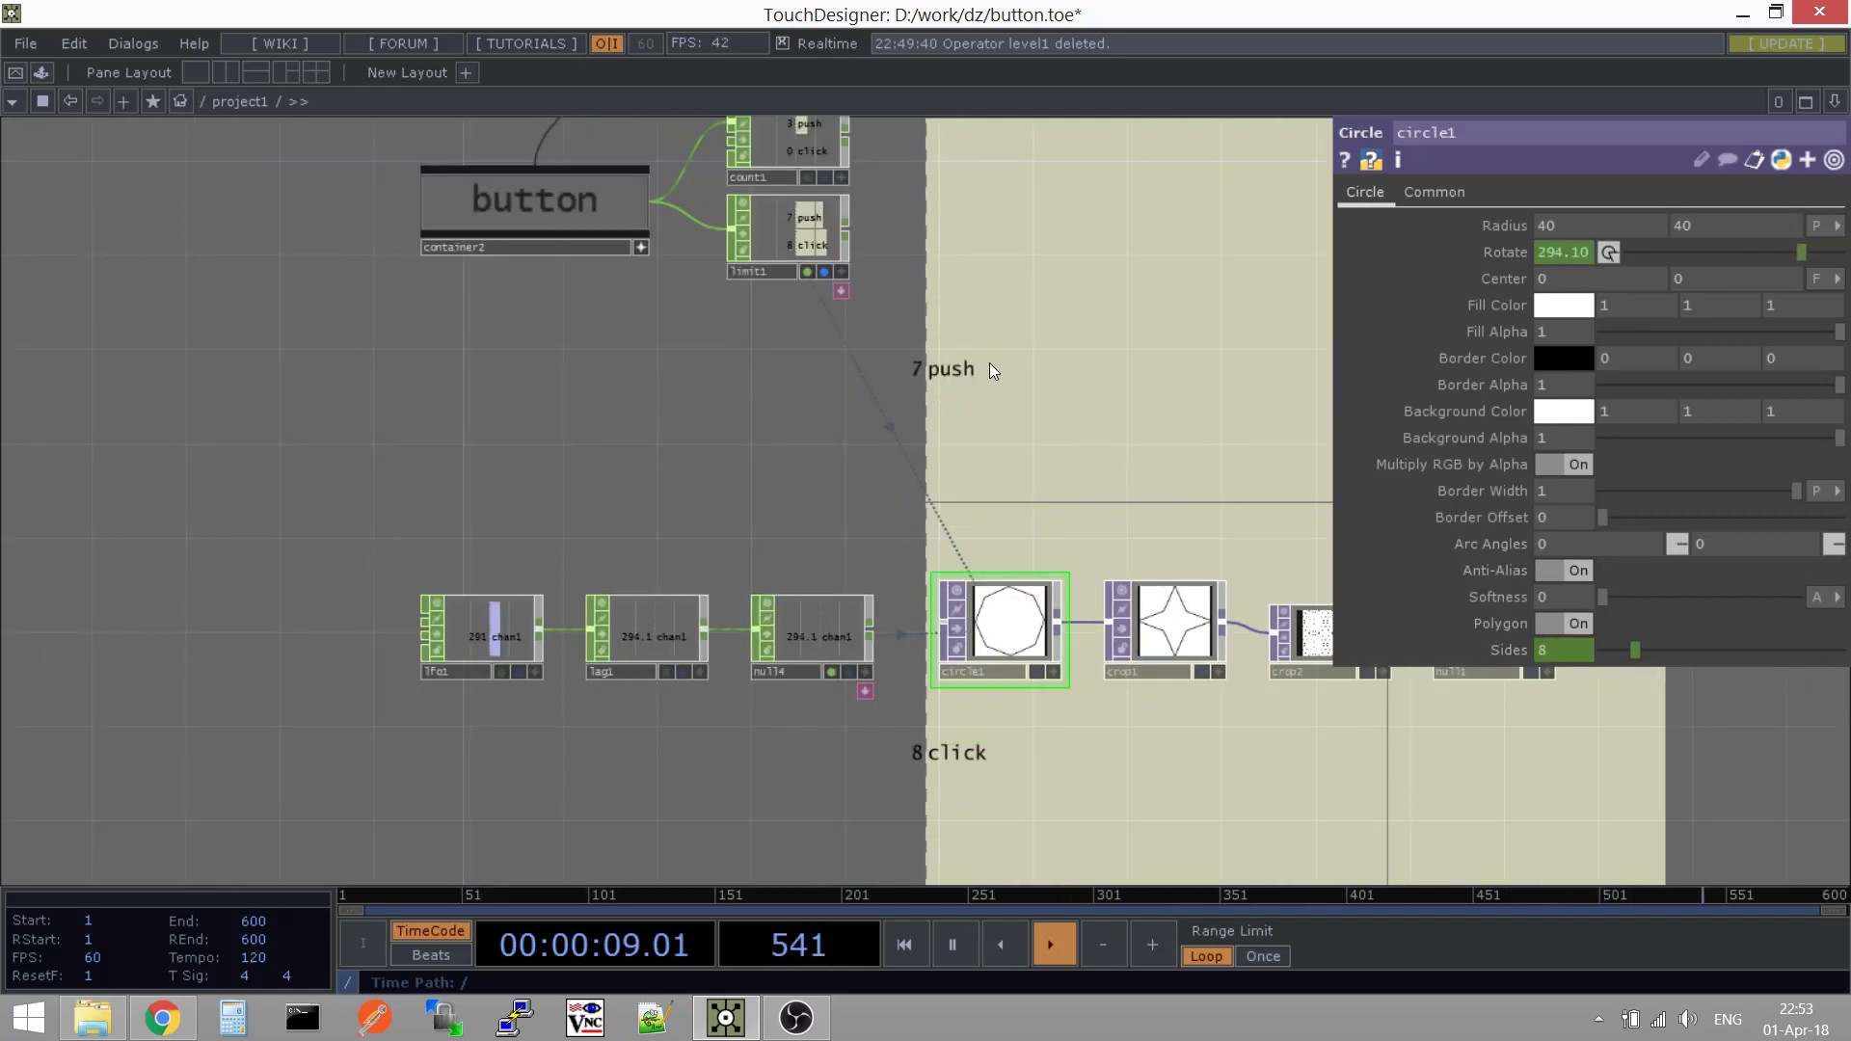
# Trigger the button repeatedly to watch count1, limit1 and the number of sides of circle1
pyautogui.moveTo(1025, 751); pyautogui.dragTo(1031, 790)
pyautogui.moveTo(525, 139); pyautogui.dragTo(570, 267)
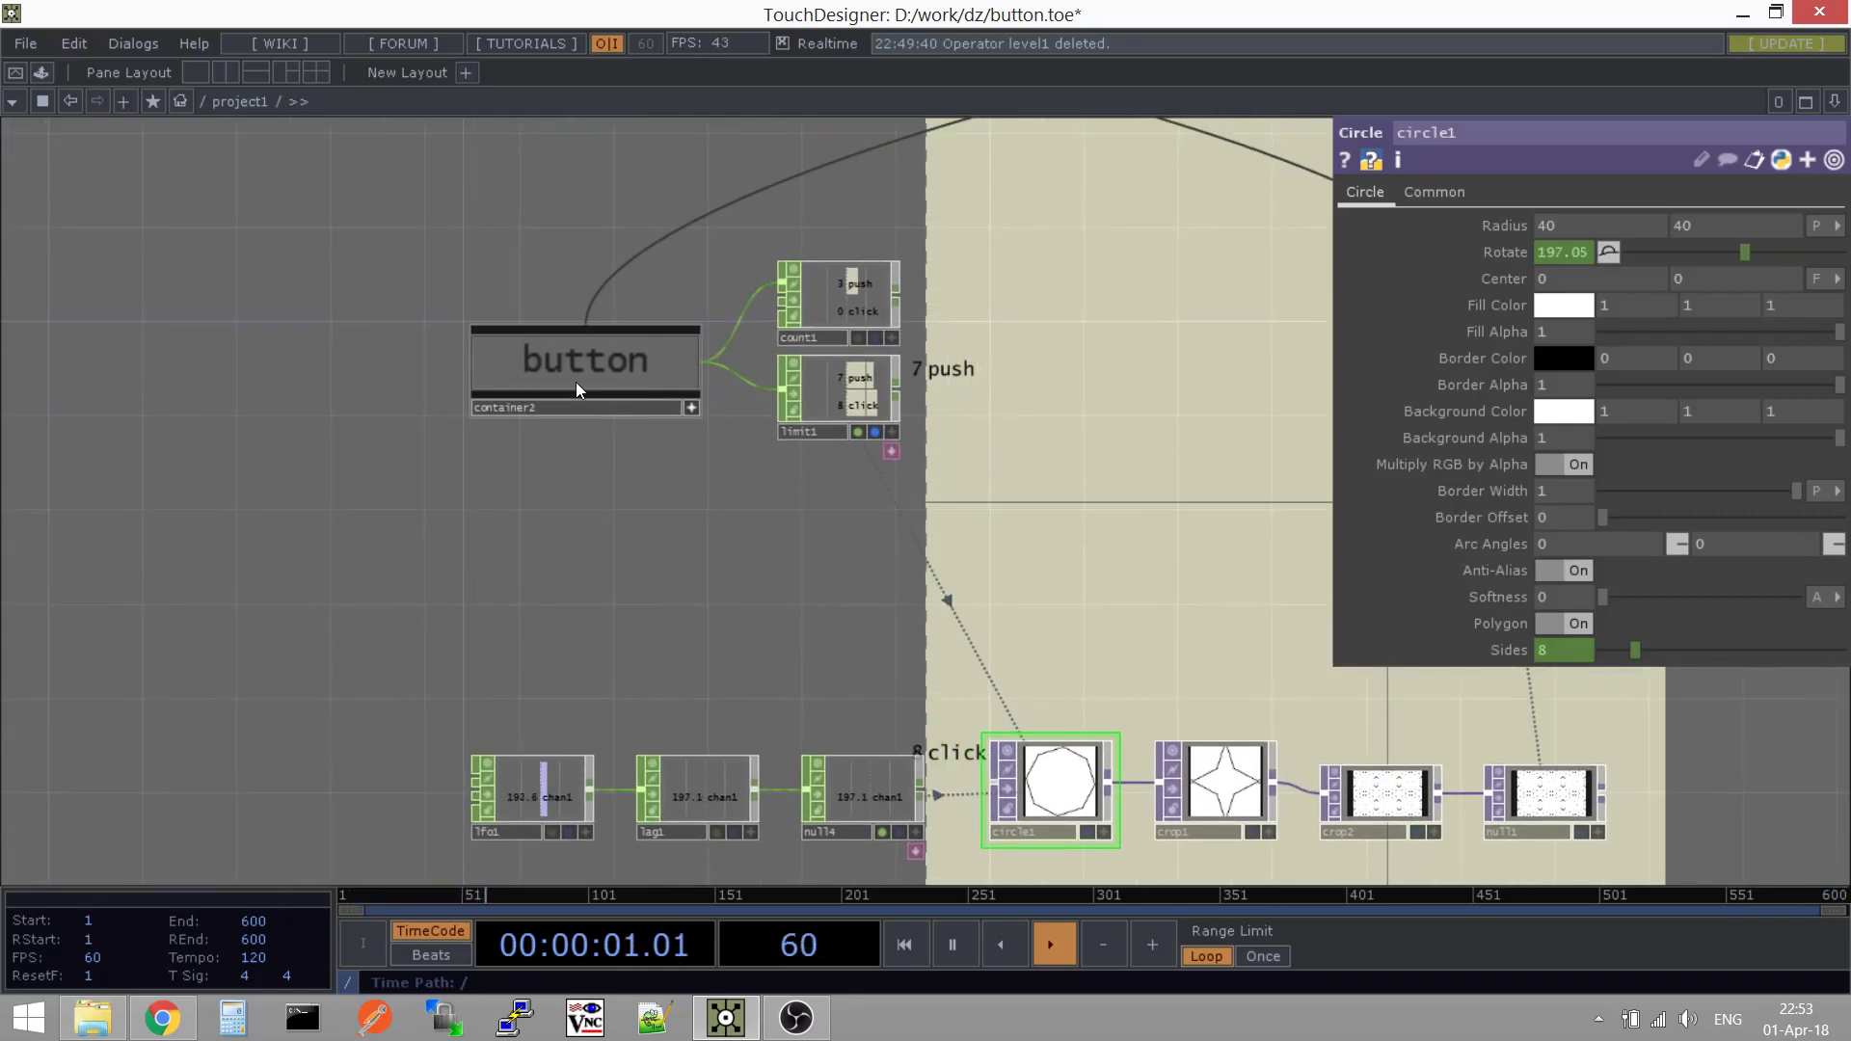
pyautogui.click(579, 364)
pyautogui.moveTo(615, 624); pyautogui.dragTo(583, 715)
pyautogui.click(599, 453)
pyautogui.click(600, 453)
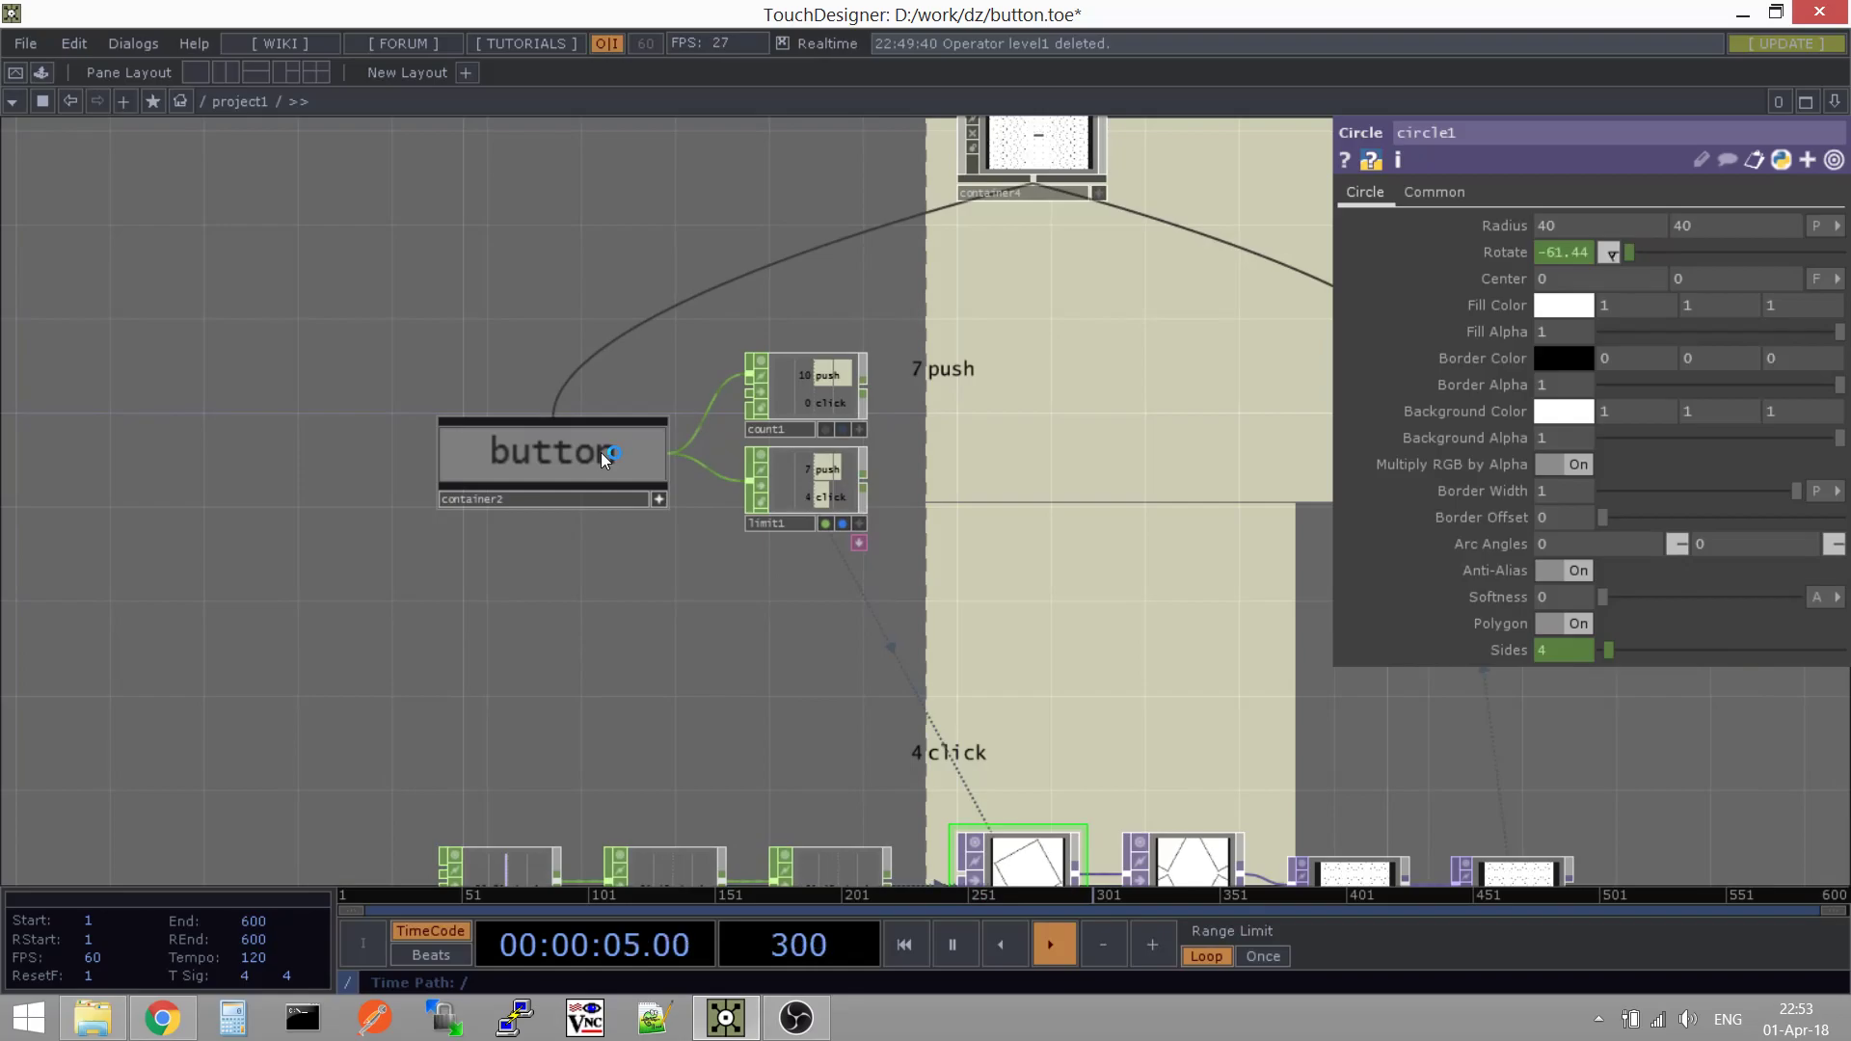
pyautogui.click(600, 453)
# Set count1's Limit to Loop Min/Max, with a Limit Minimum of 3 and a Limit Maximum of 9
pyautogui.scroll(5, 829, 407)
pyautogui.click(813, 393)
pyautogui.scroll(4, 793, 310)
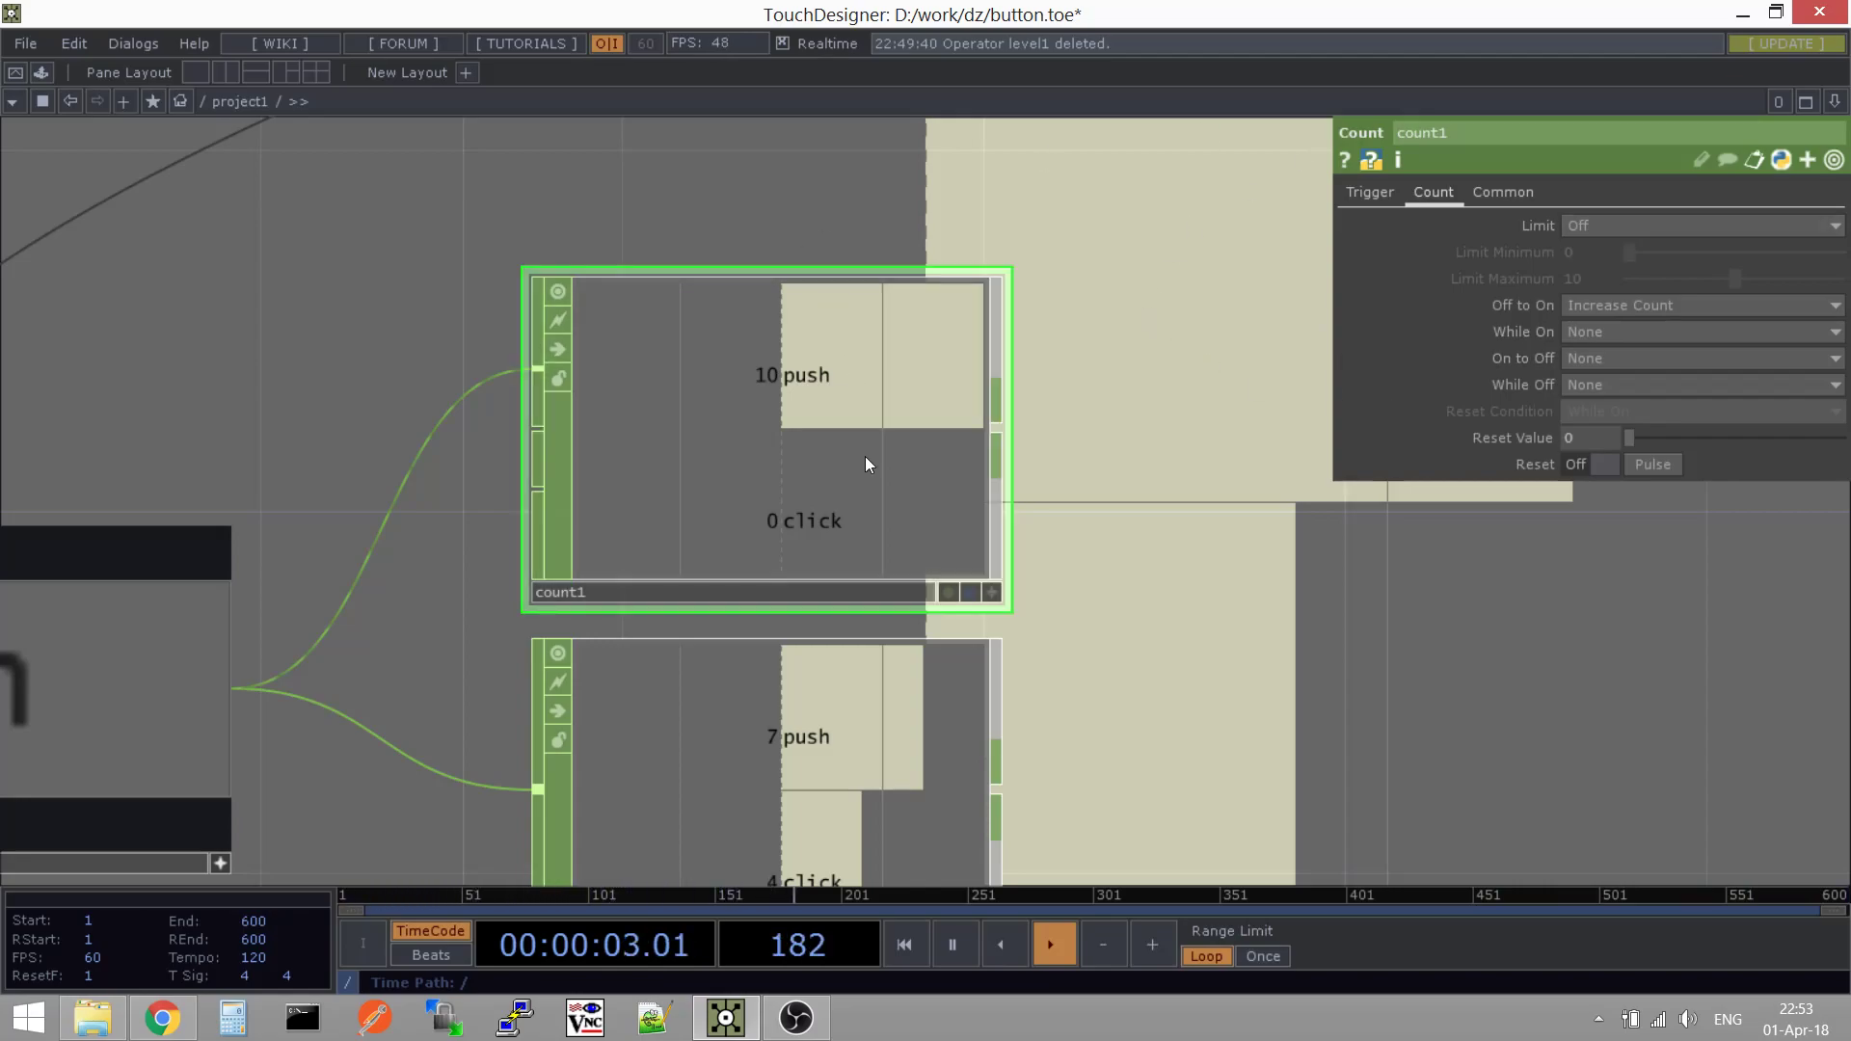
pyautogui.click(1605, 227)
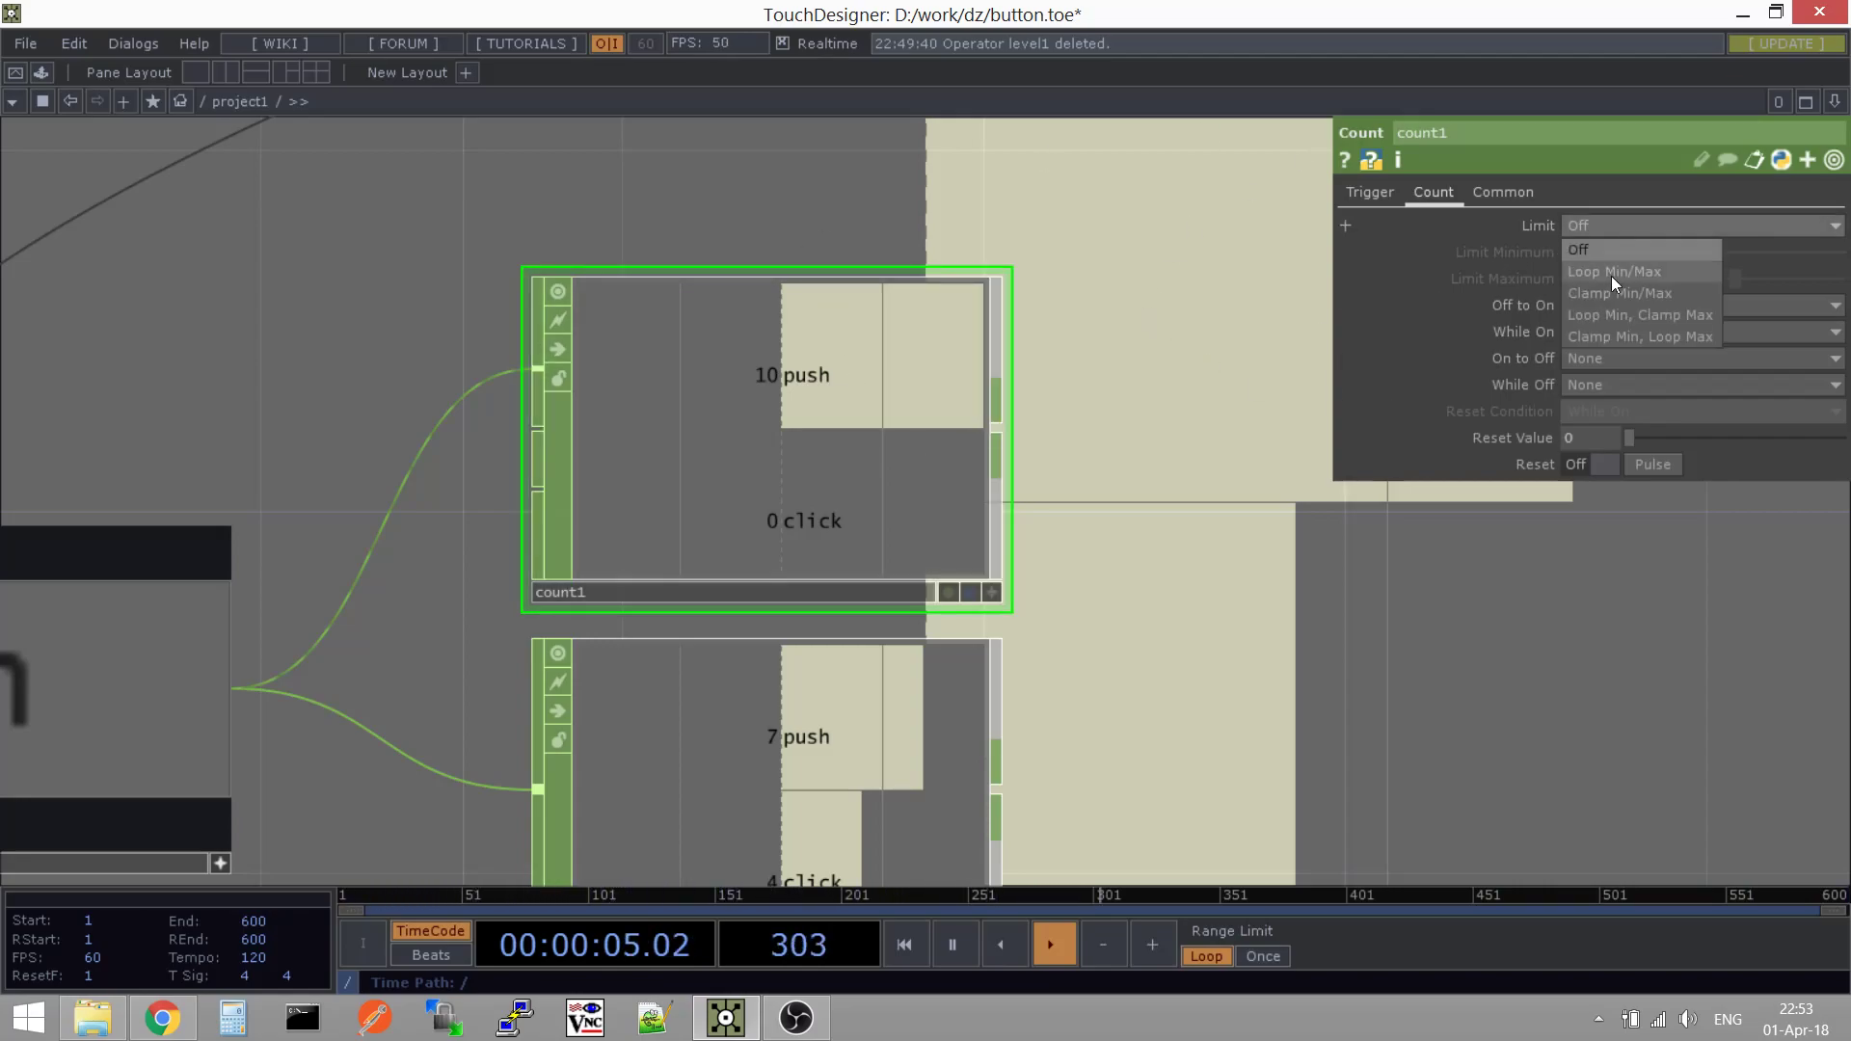
pyautogui.click(1611, 273)
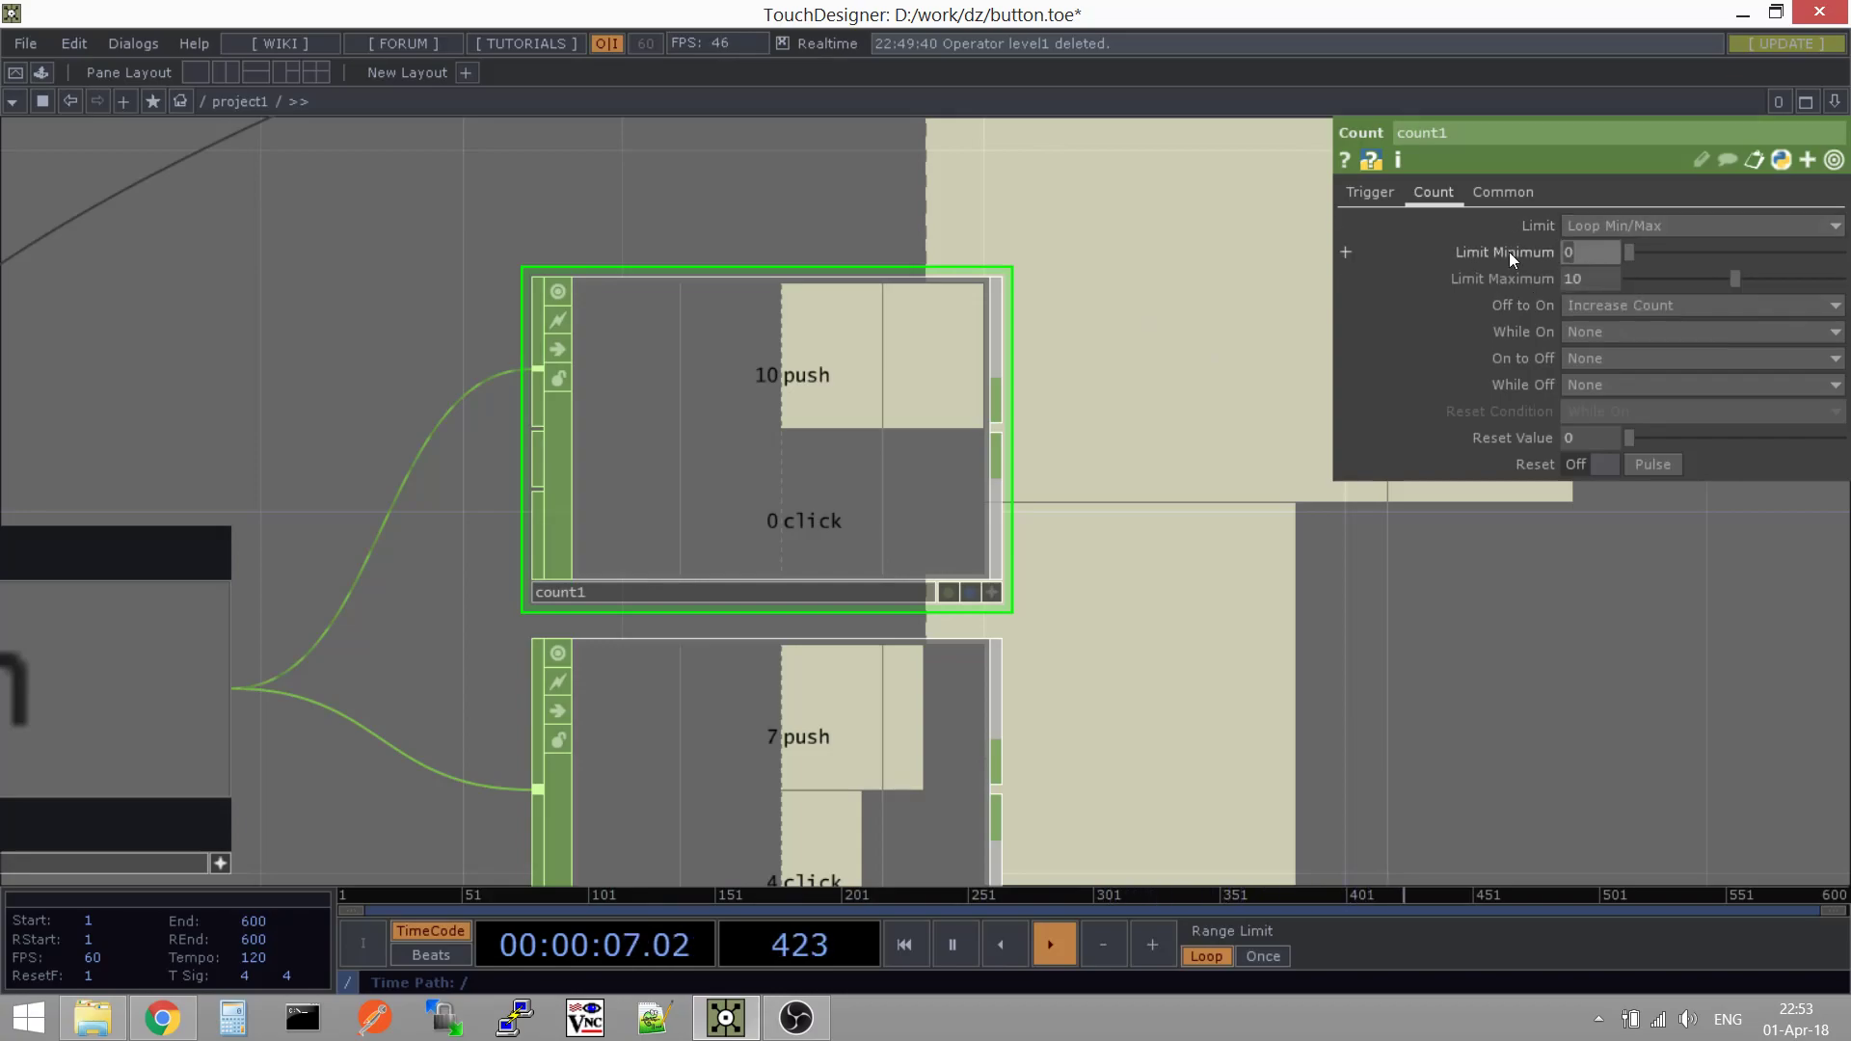
pyautogui.write('3')
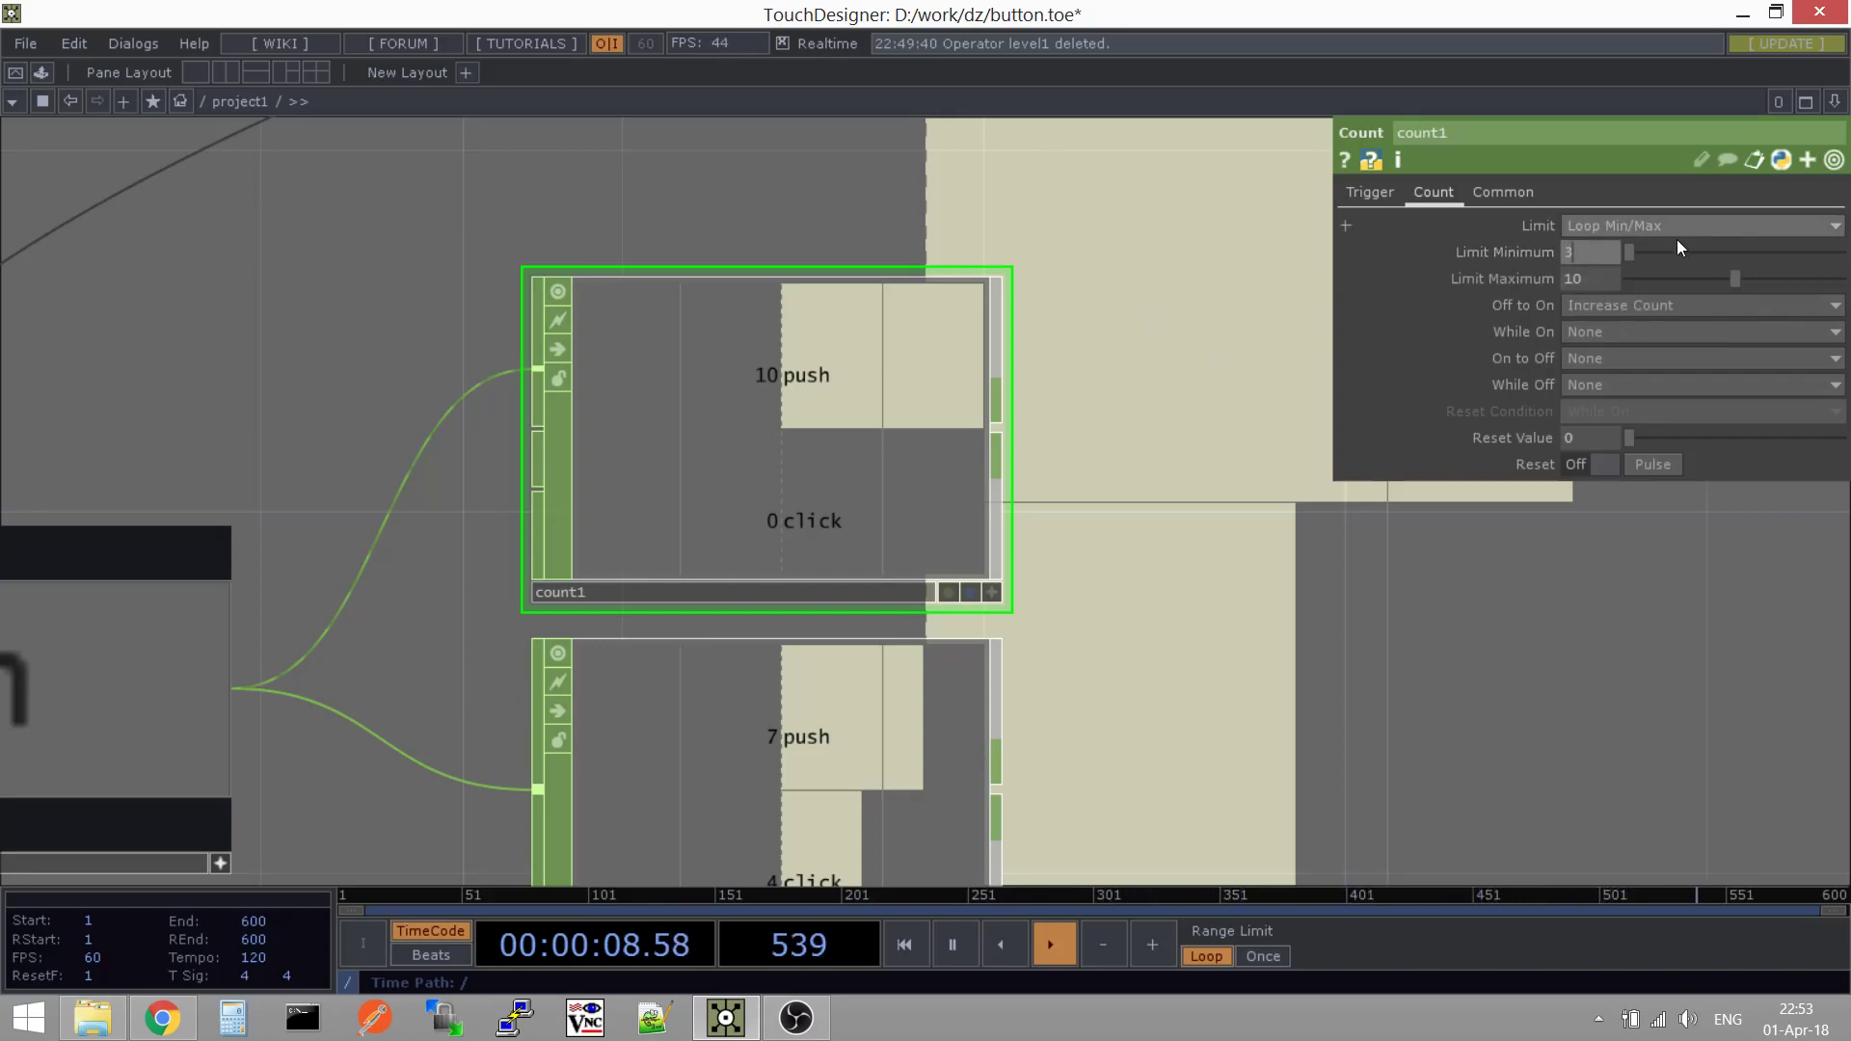
pyautogui.moveTo(1616, 277); pyautogui.dragTo(1542, 281)
pyautogui.write('9')
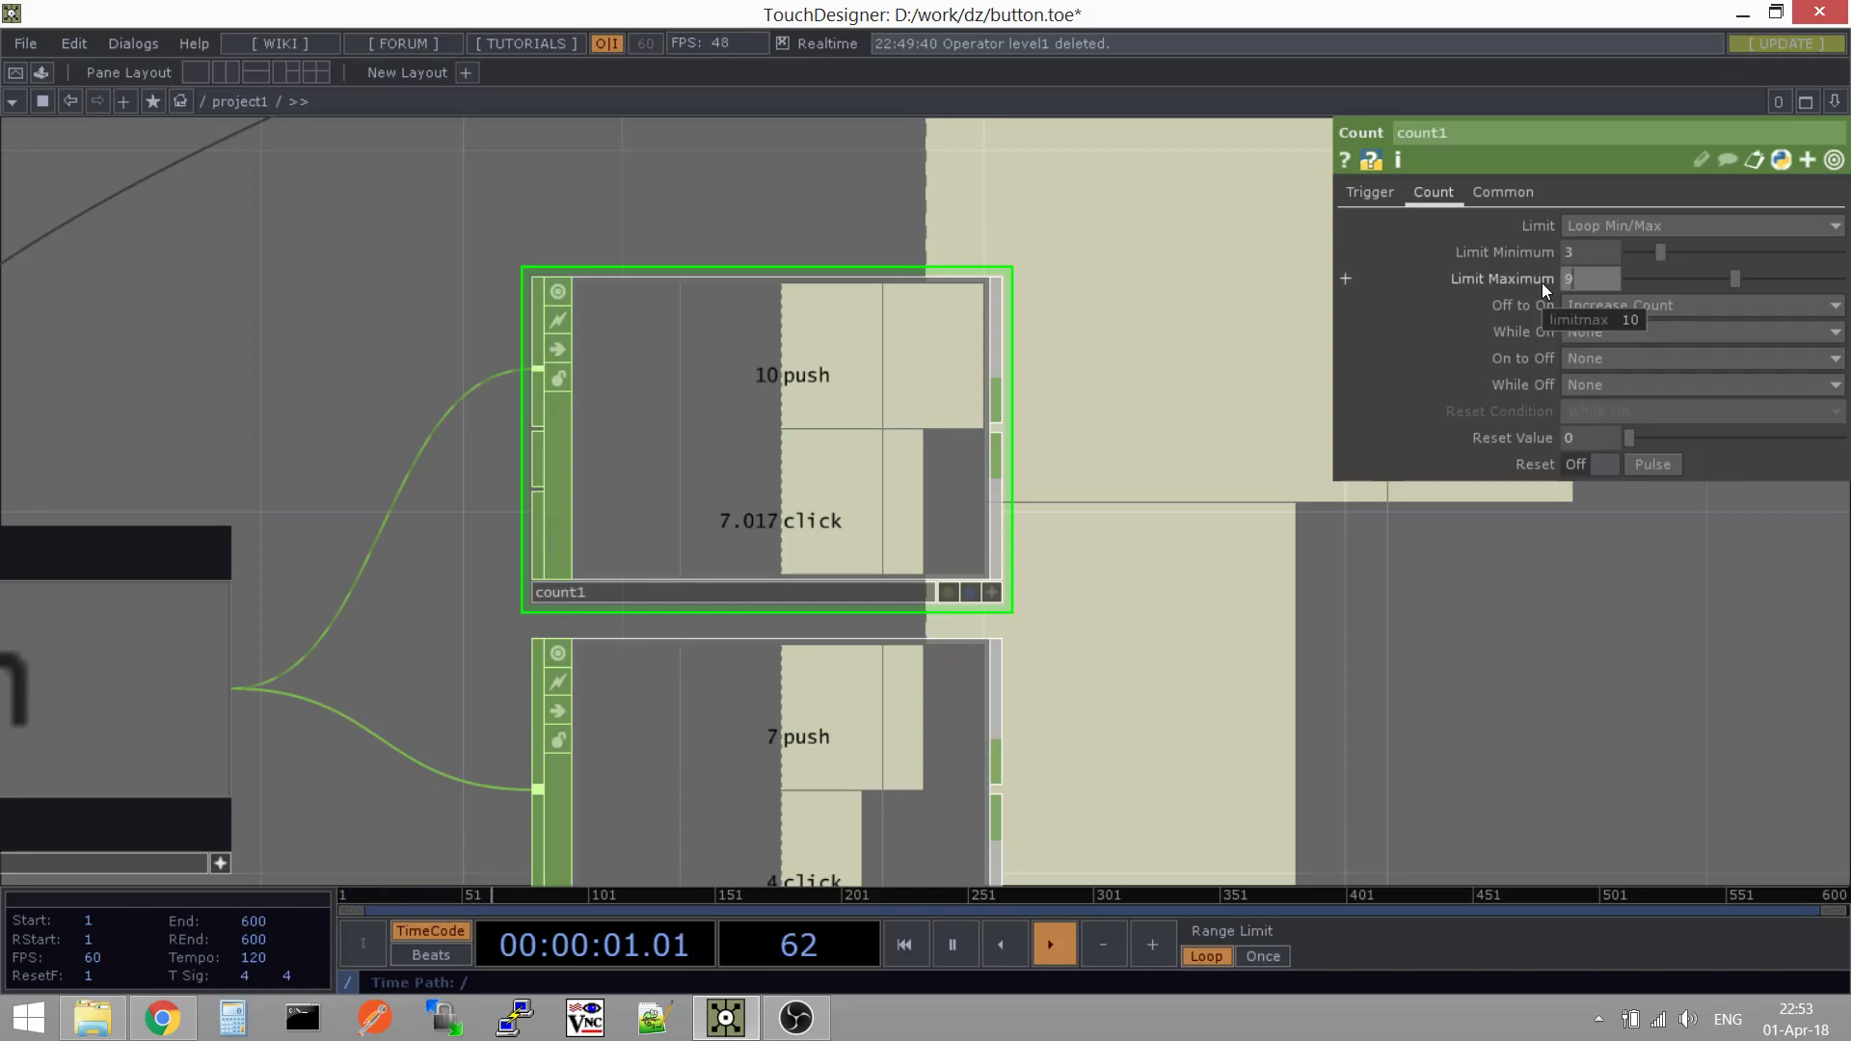
pyautogui.press('Return')
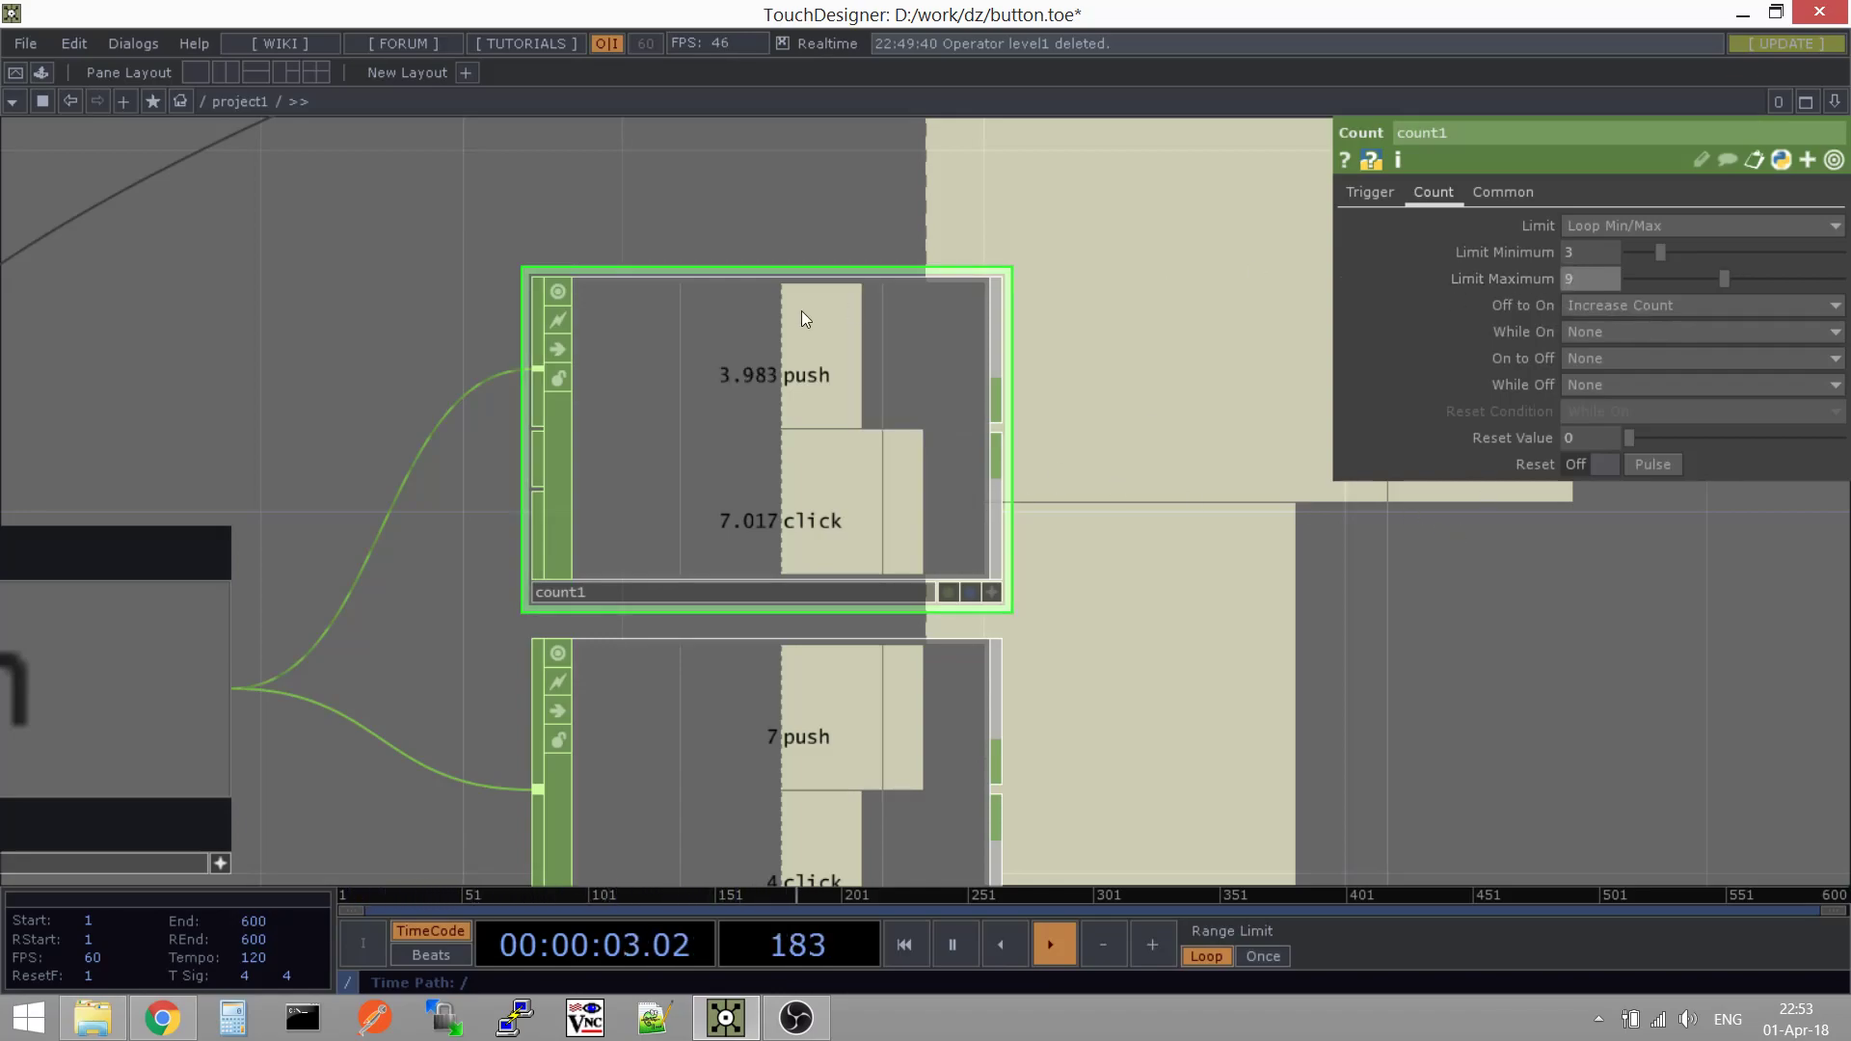
# Reset count1's counter with a single reset pulse
pyautogui.scroll(3, 601, 367)
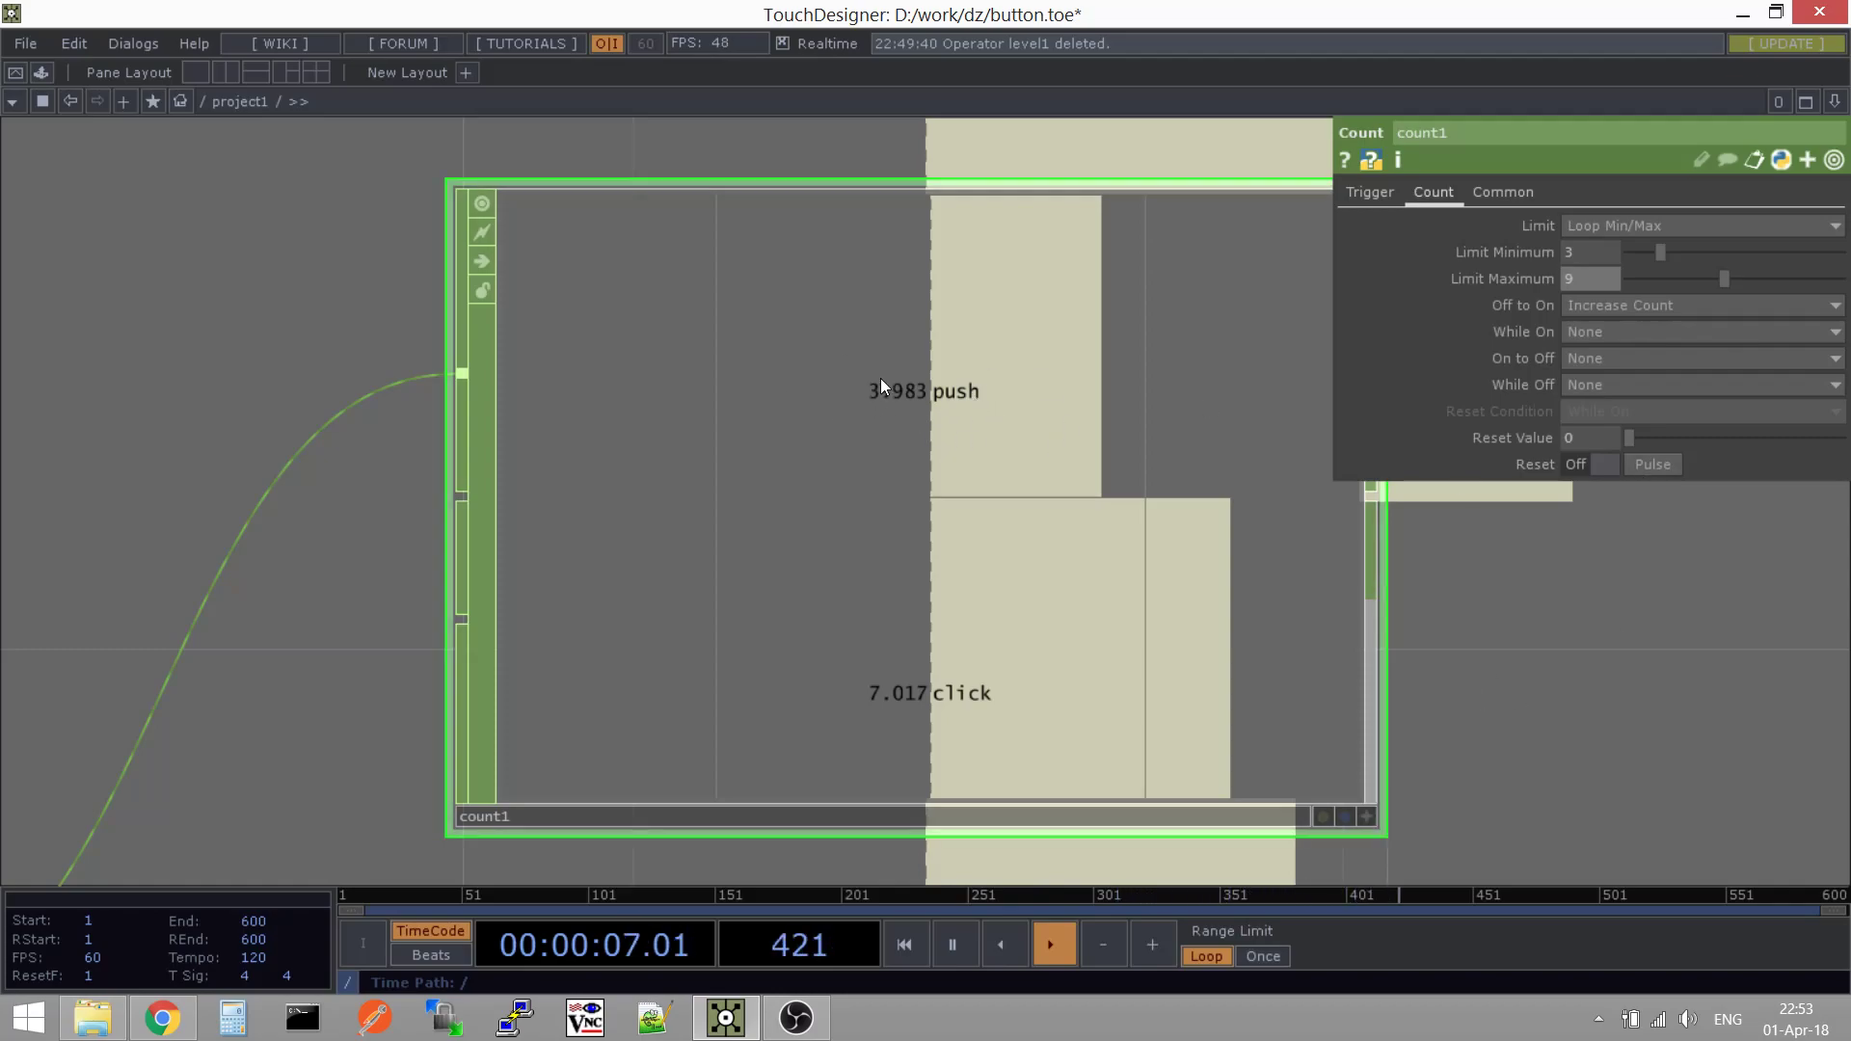
pyautogui.click(1669, 462)
pyautogui.moveTo(1417, 549); pyautogui.dragTo(1029, 445)
# Trigger the button repeatedly to test how count1 loops within its limits compared with limit1
pyautogui.scroll(-5, 1030, 453)
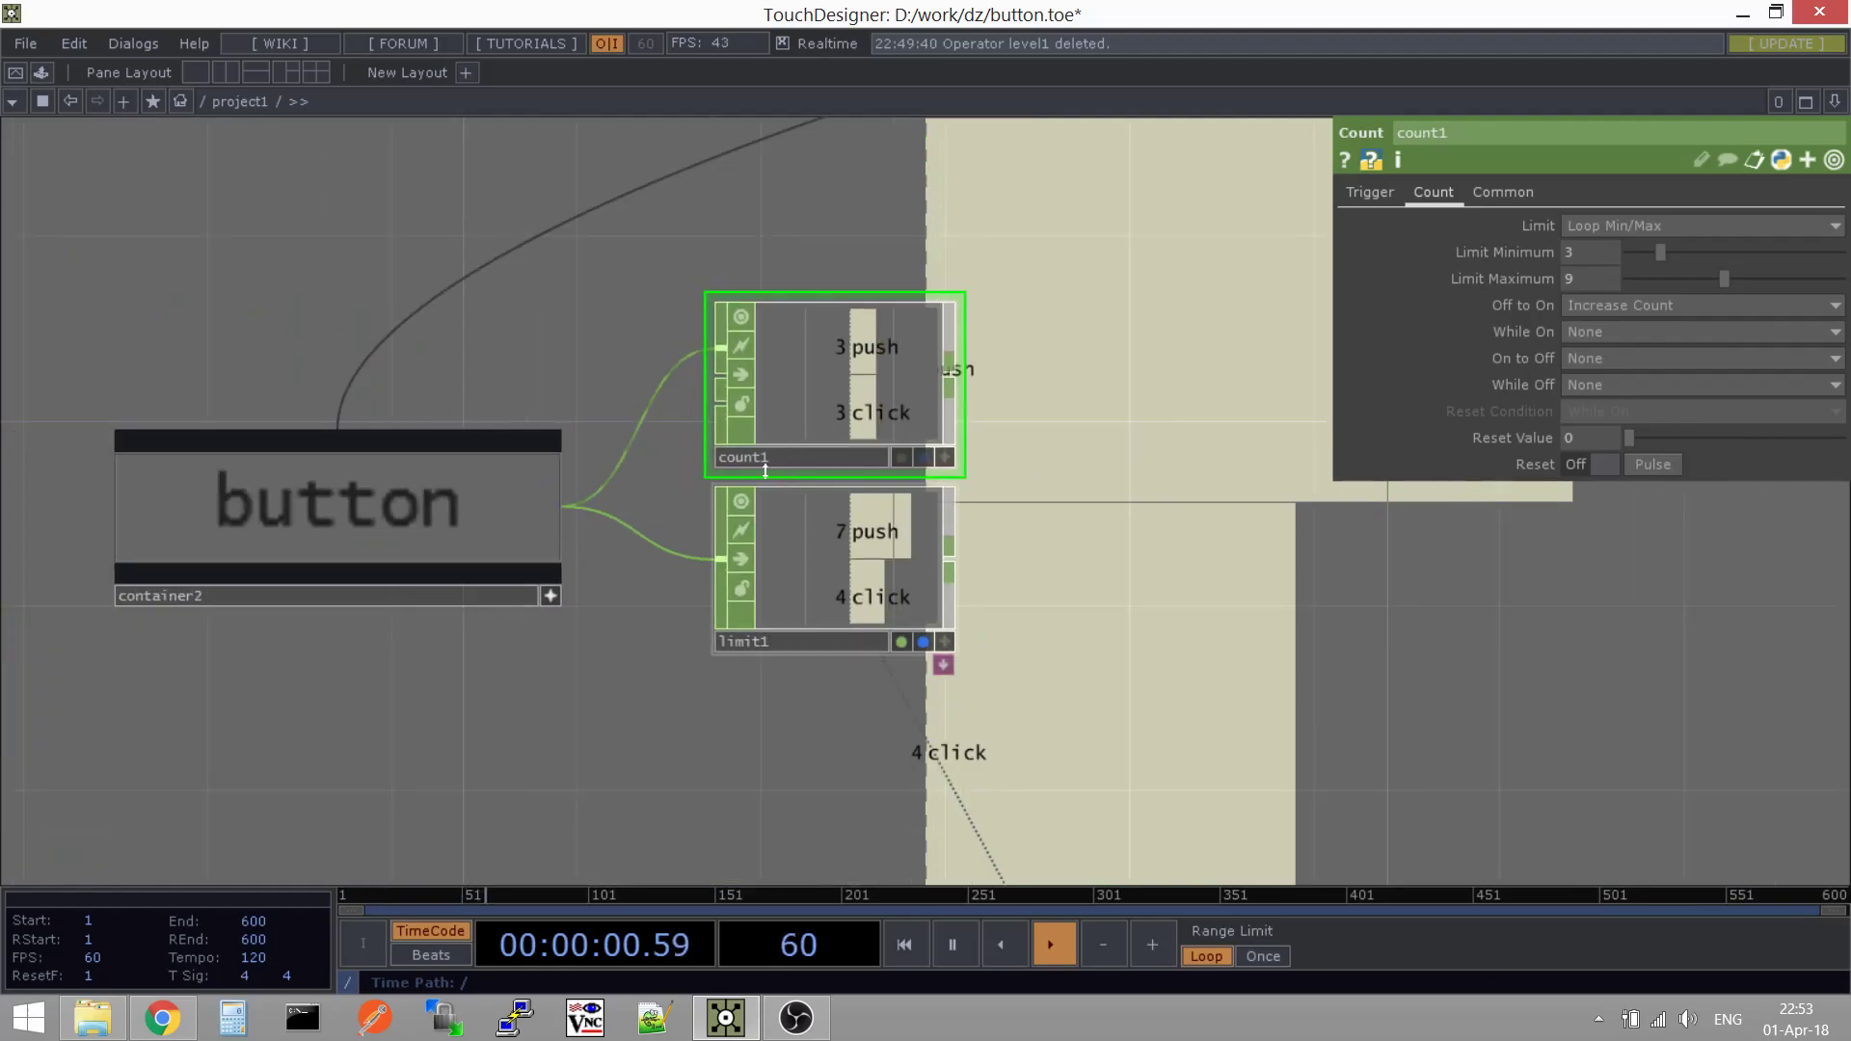
pyautogui.click(488, 484)
pyautogui.scroll(5, 867, 337)
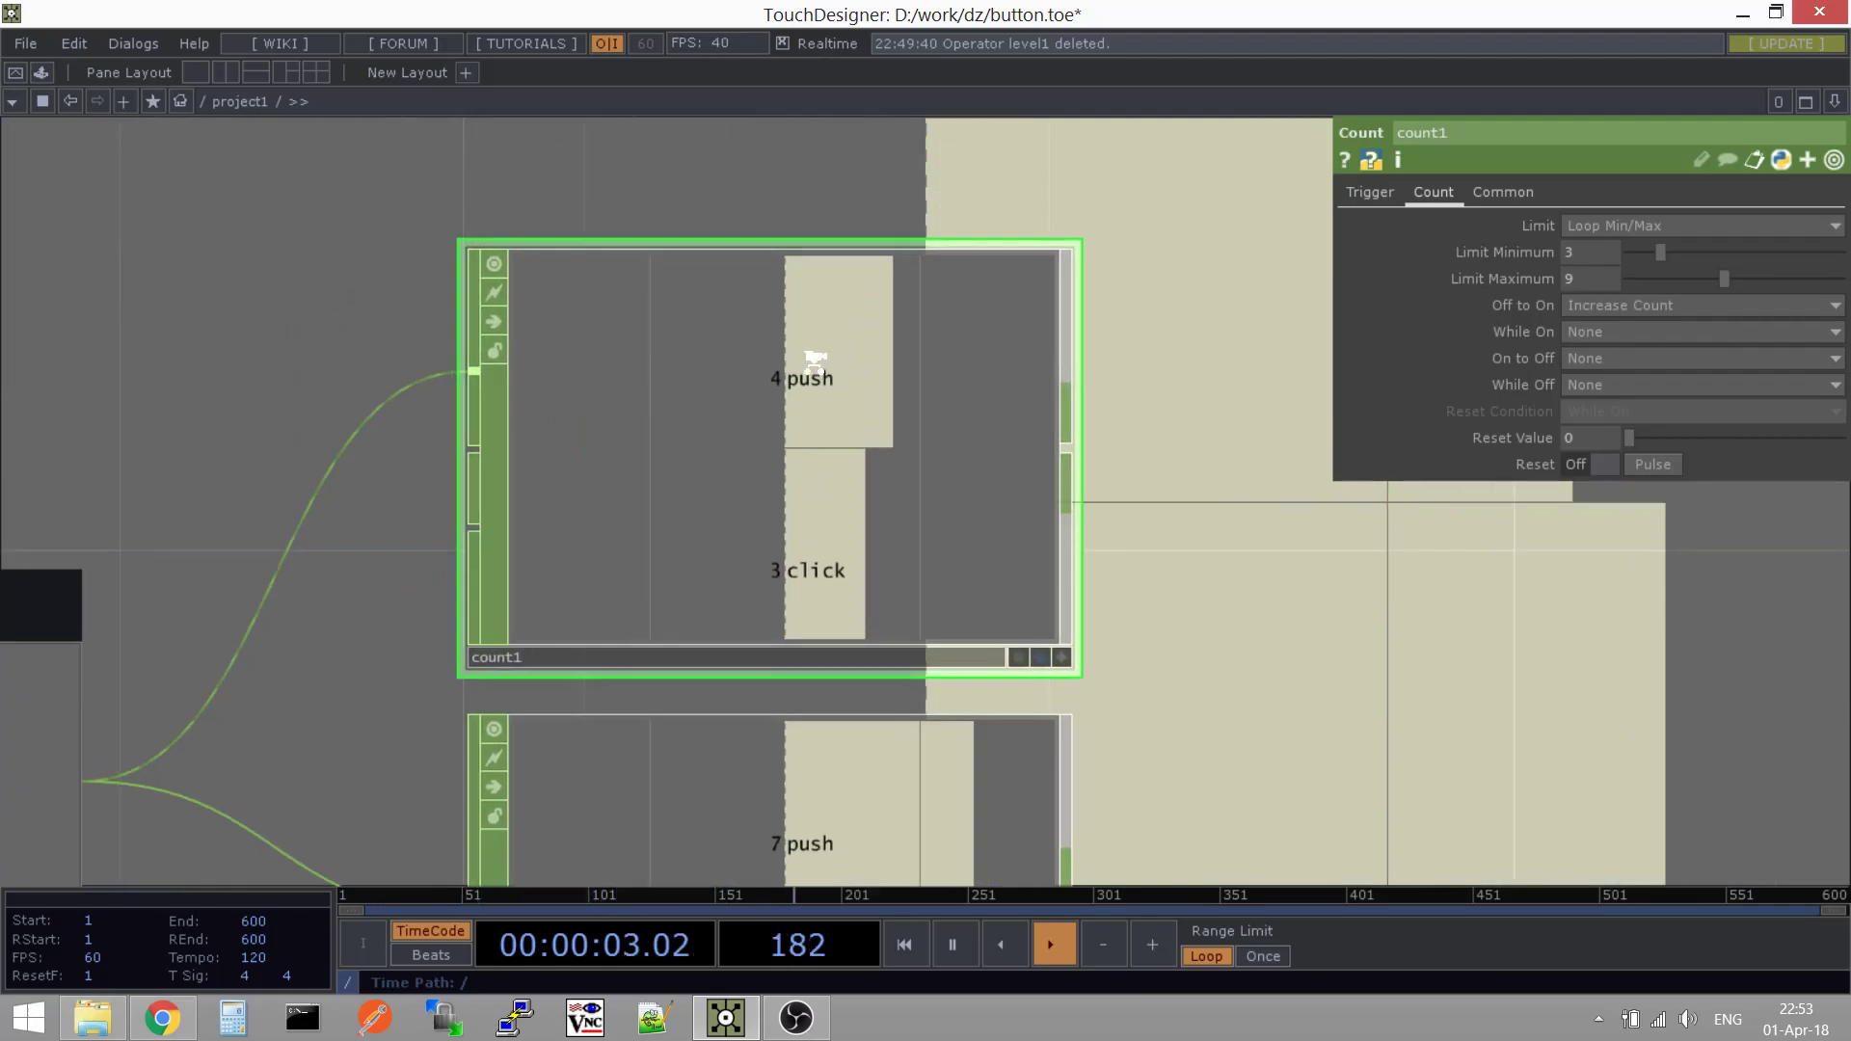
pyautogui.scroll(-3, 814, 362)
pyautogui.moveTo(1001, 364); pyautogui.dragTo(1051, 358)
pyautogui.click(249, 595)
pyautogui.click(249, 594)
pyautogui.click(247, 595)
pyautogui.click(247, 594)
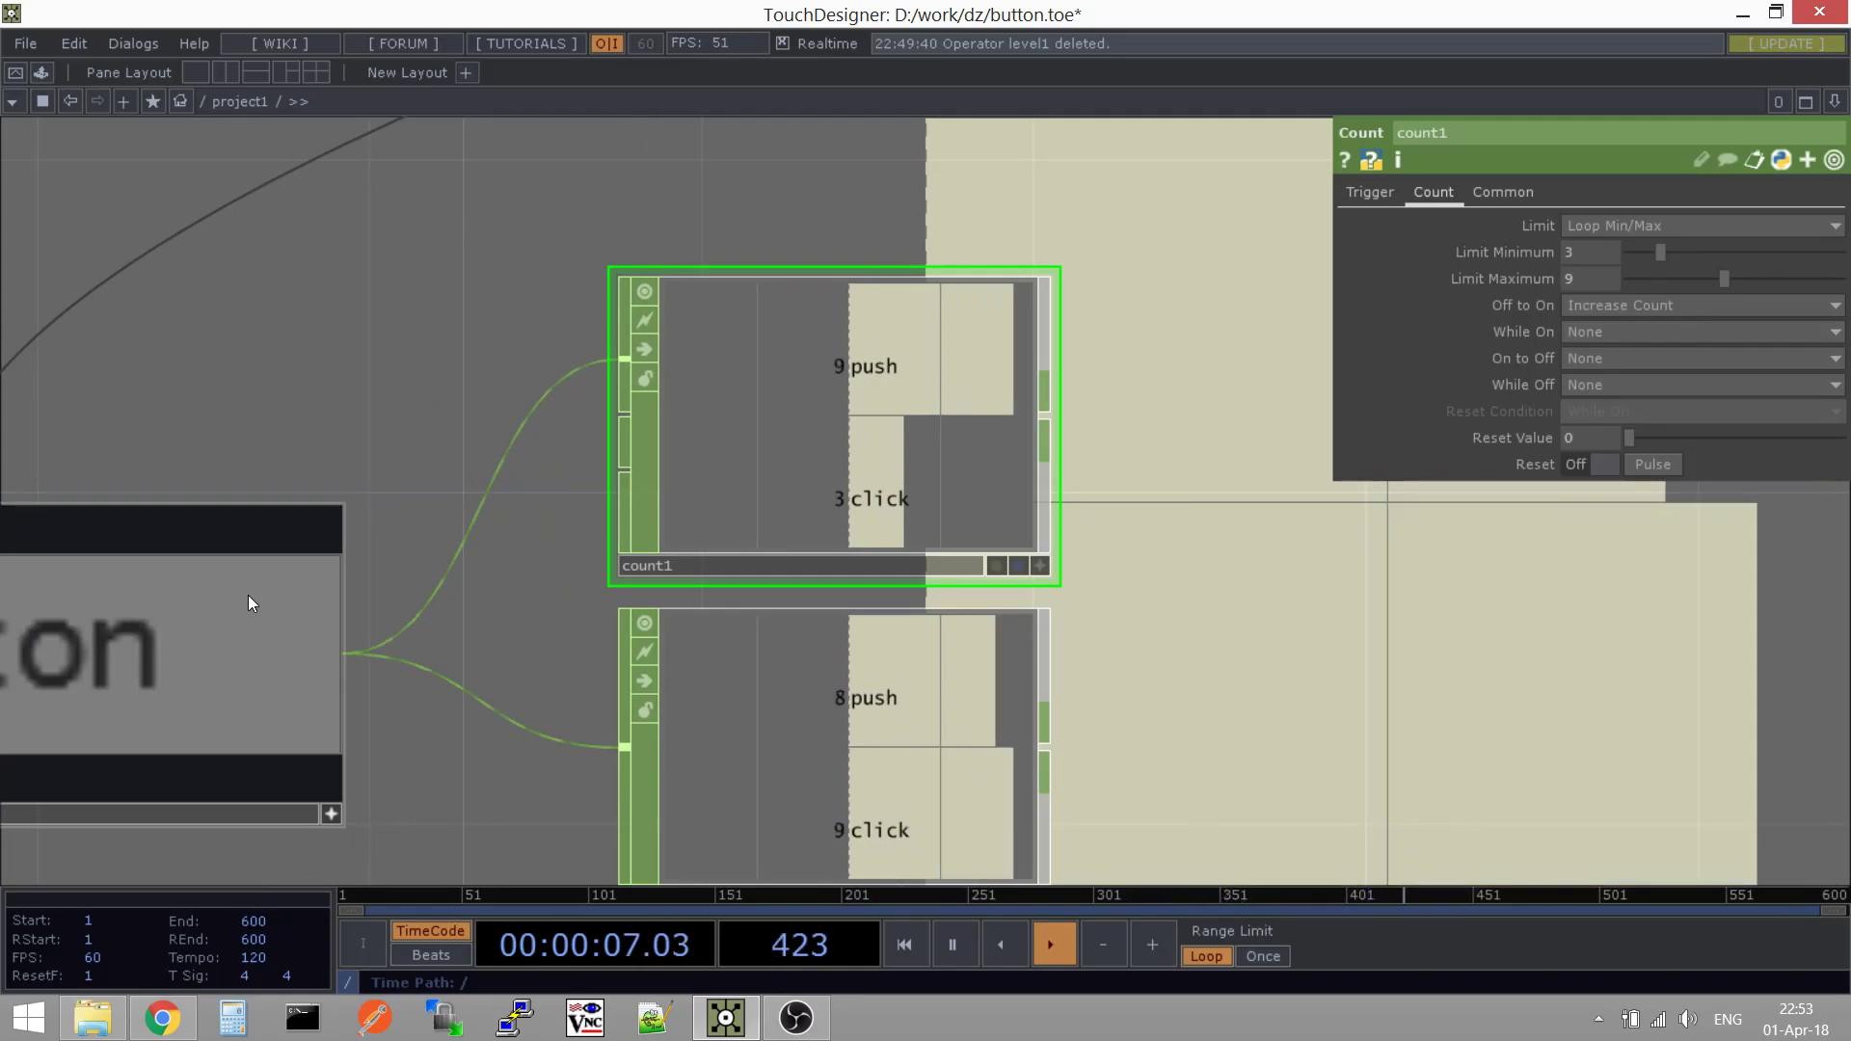
pyautogui.click(247, 594)
pyautogui.click(246, 593)
pyautogui.click(247, 593)
pyautogui.click(246, 594)
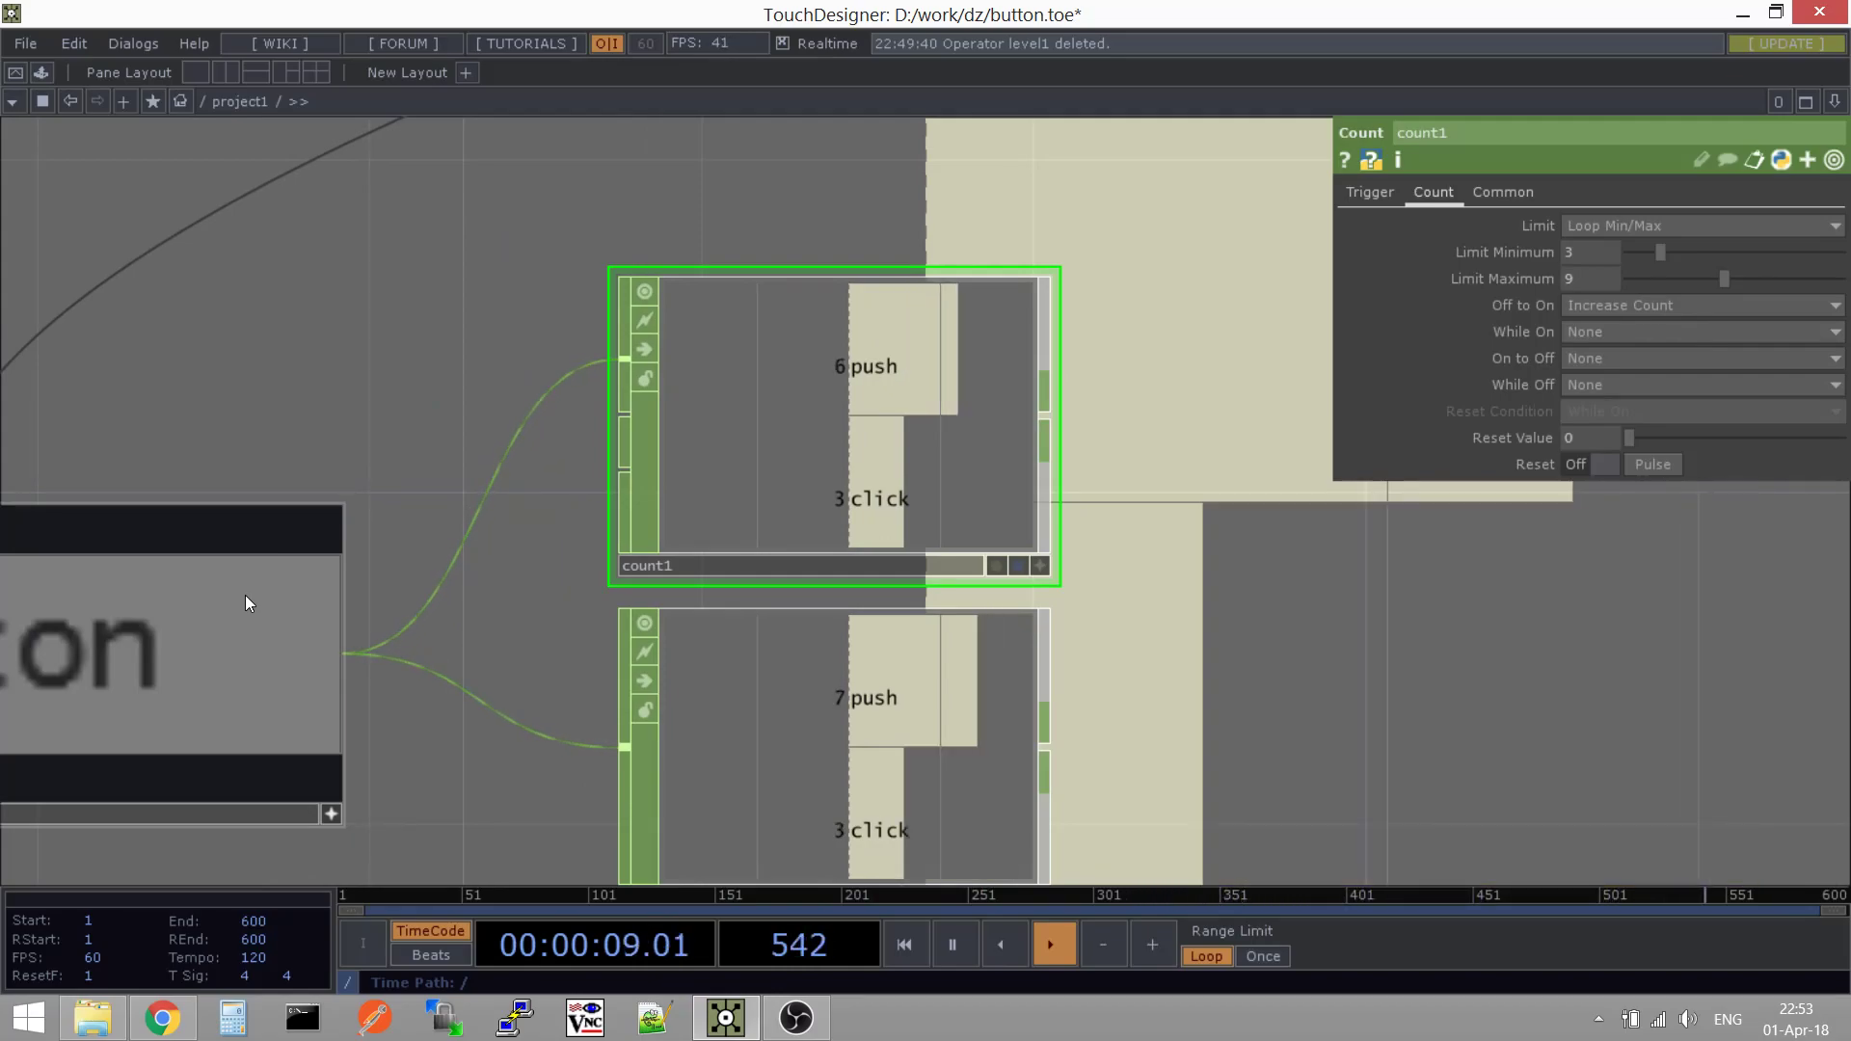
# Trigger the button three more times to check count1's looping up to its upper limit
pyautogui.click(245, 594)
pyautogui.click(246, 595)
pyautogui.click(249, 596)
# Delete the limit1 operator and move count1 down beside the button container
pyautogui.scroll(-2, 1147, 669)
pyautogui.moveTo(1119, 627); pyautogui.dragTo(979, 378)
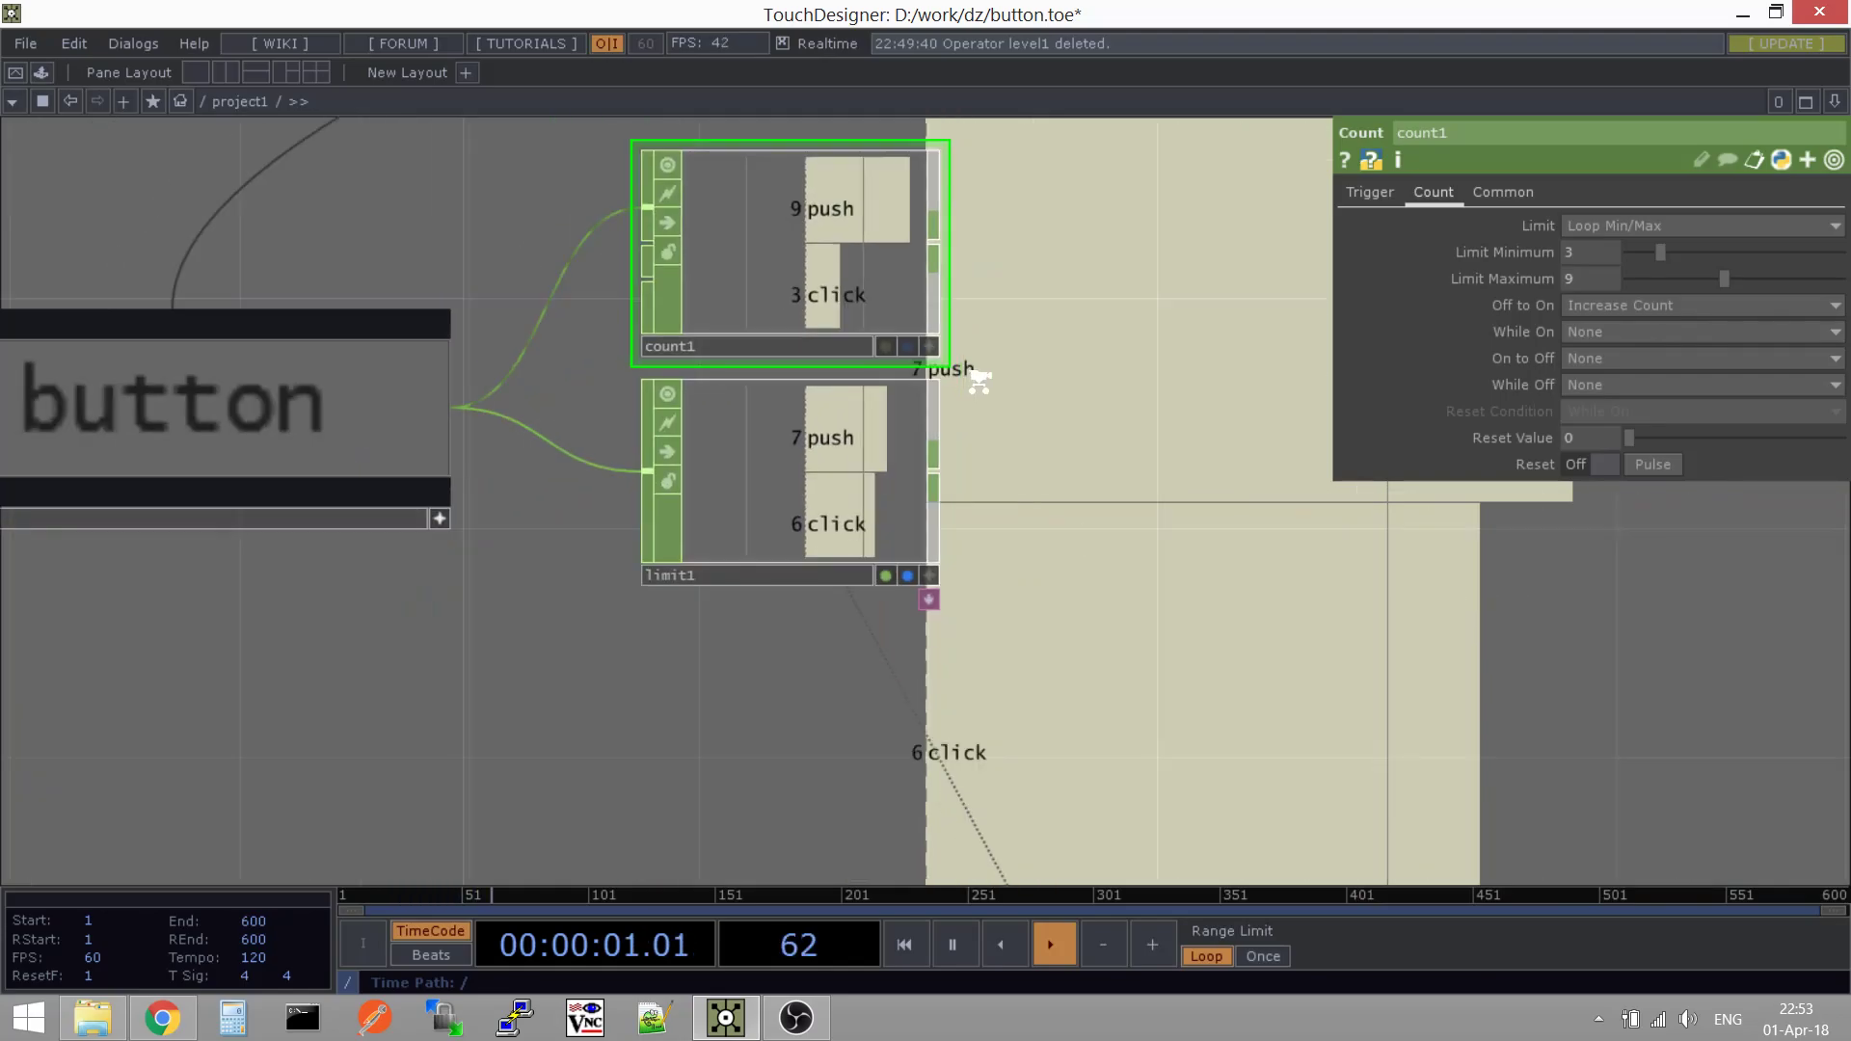
pyautogui.scroll(-1, 980, 378)
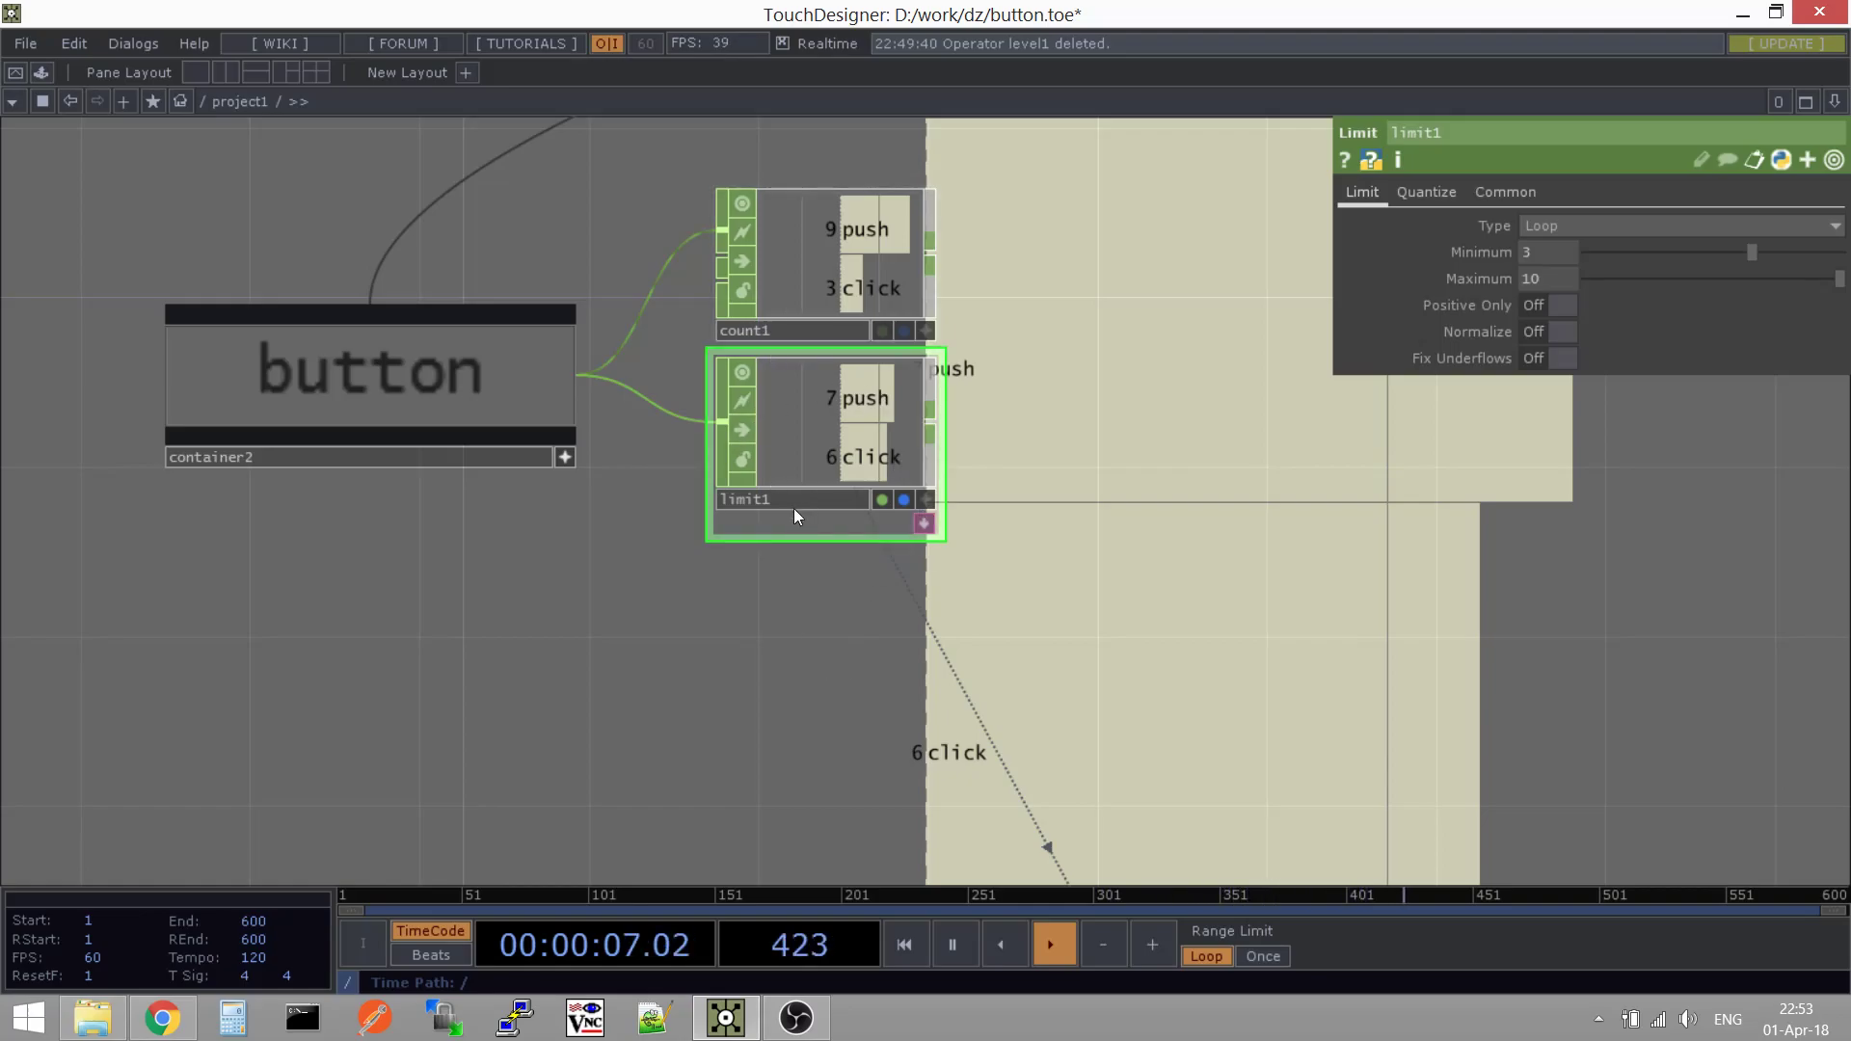
pyautogui.press('Delete')
pyautogui.moveTo(825, 274); pyautogui.dragTo(814, 386)
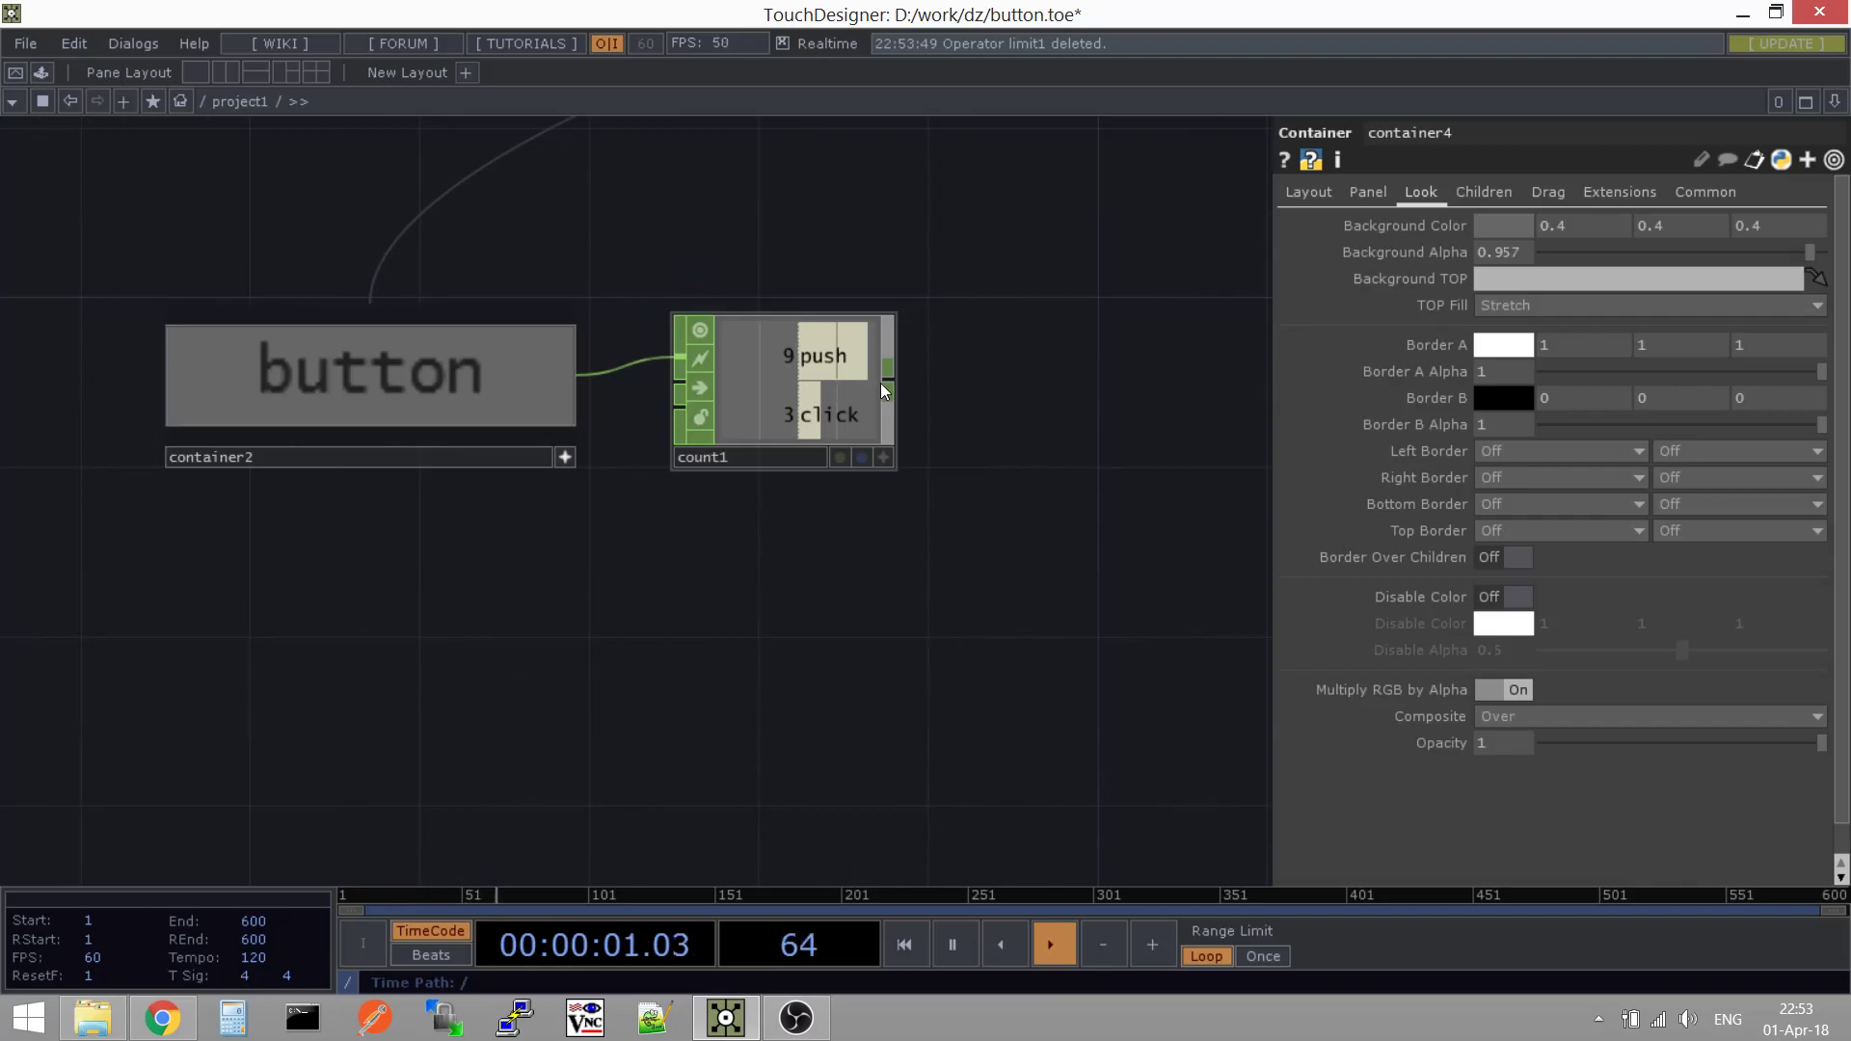
# Add a Null CHOP after count1 and place it beside it
pyautogui.click(887, 378)
pyautogui.write('nu')
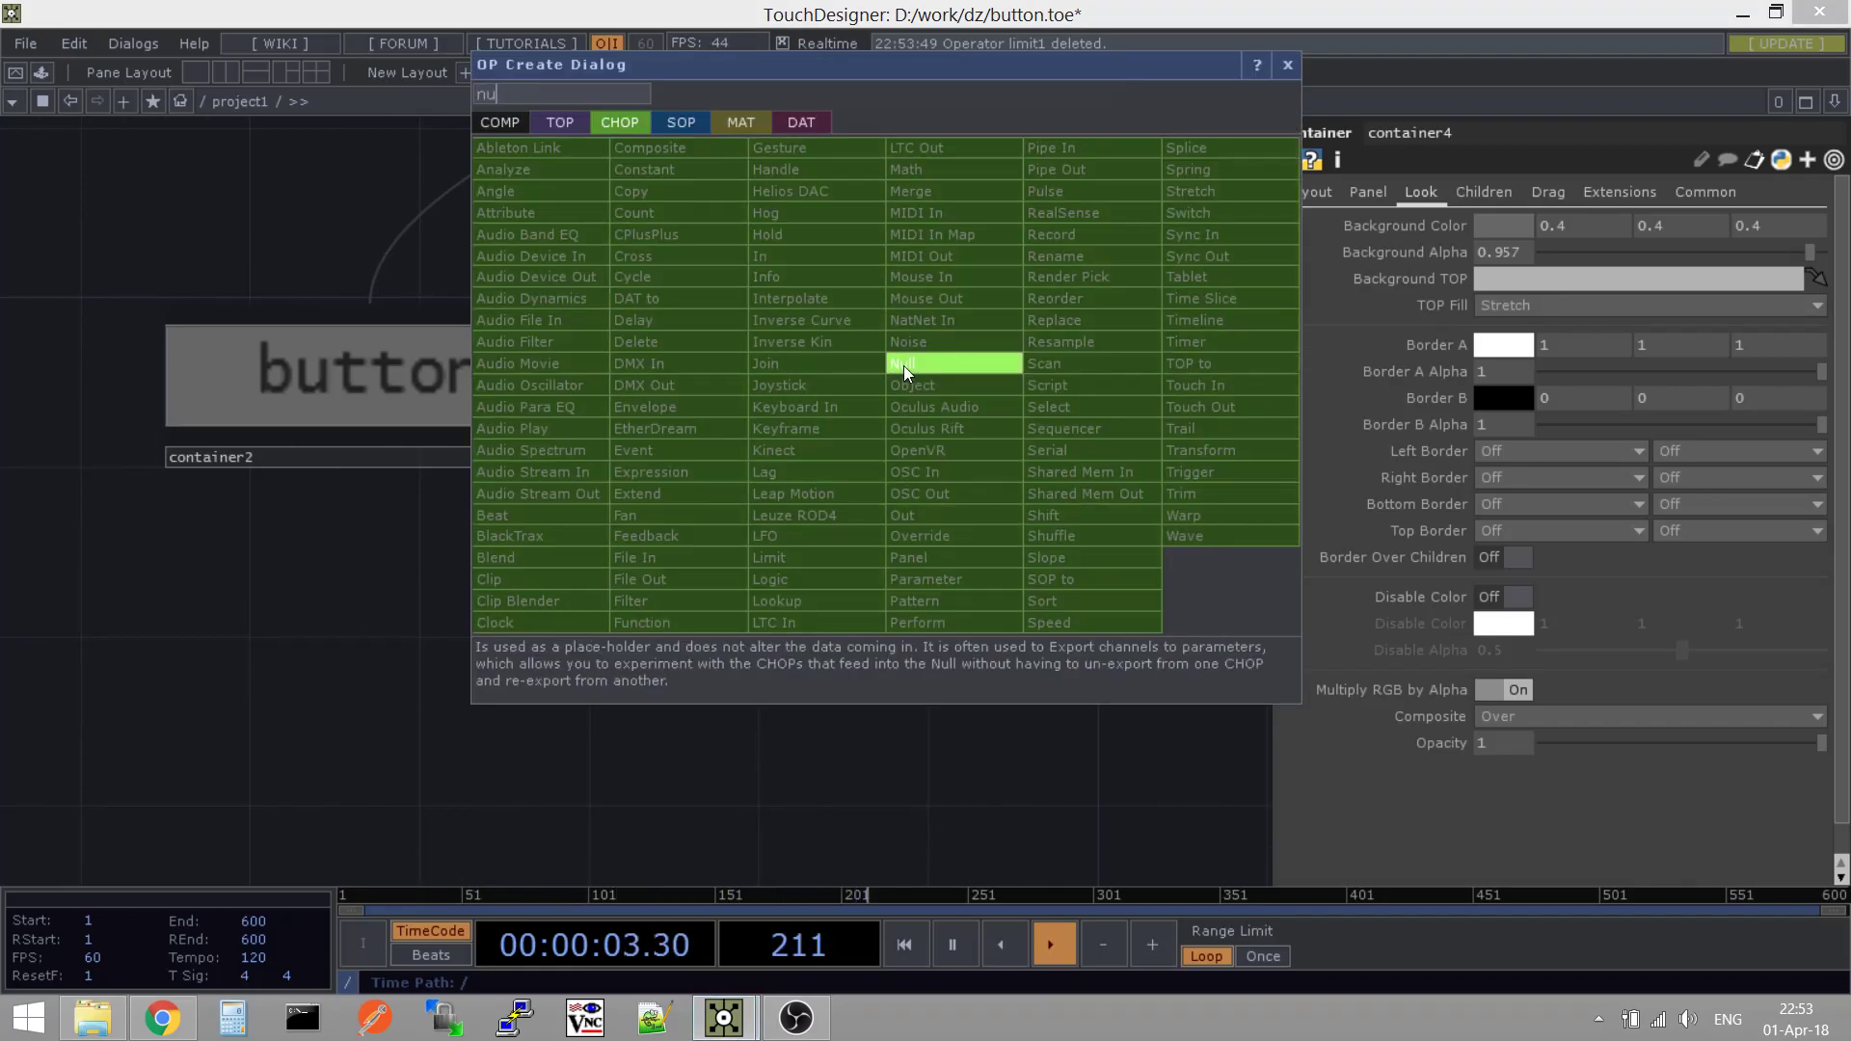
pyautogui.click(904, 367)
pyautogui.click(1053, 389)
# Export null2's push channel to the Sides parameter of circle1, and turn null2's active viewer off again
pyautogui.moveTo(956, 528); pyautogui.dragTo(861, 340)
pyautogui.scroll(-3, 860, 340)
pyautogui.click(994, 644)
pyautogui.scroll(5, 1012, 173)
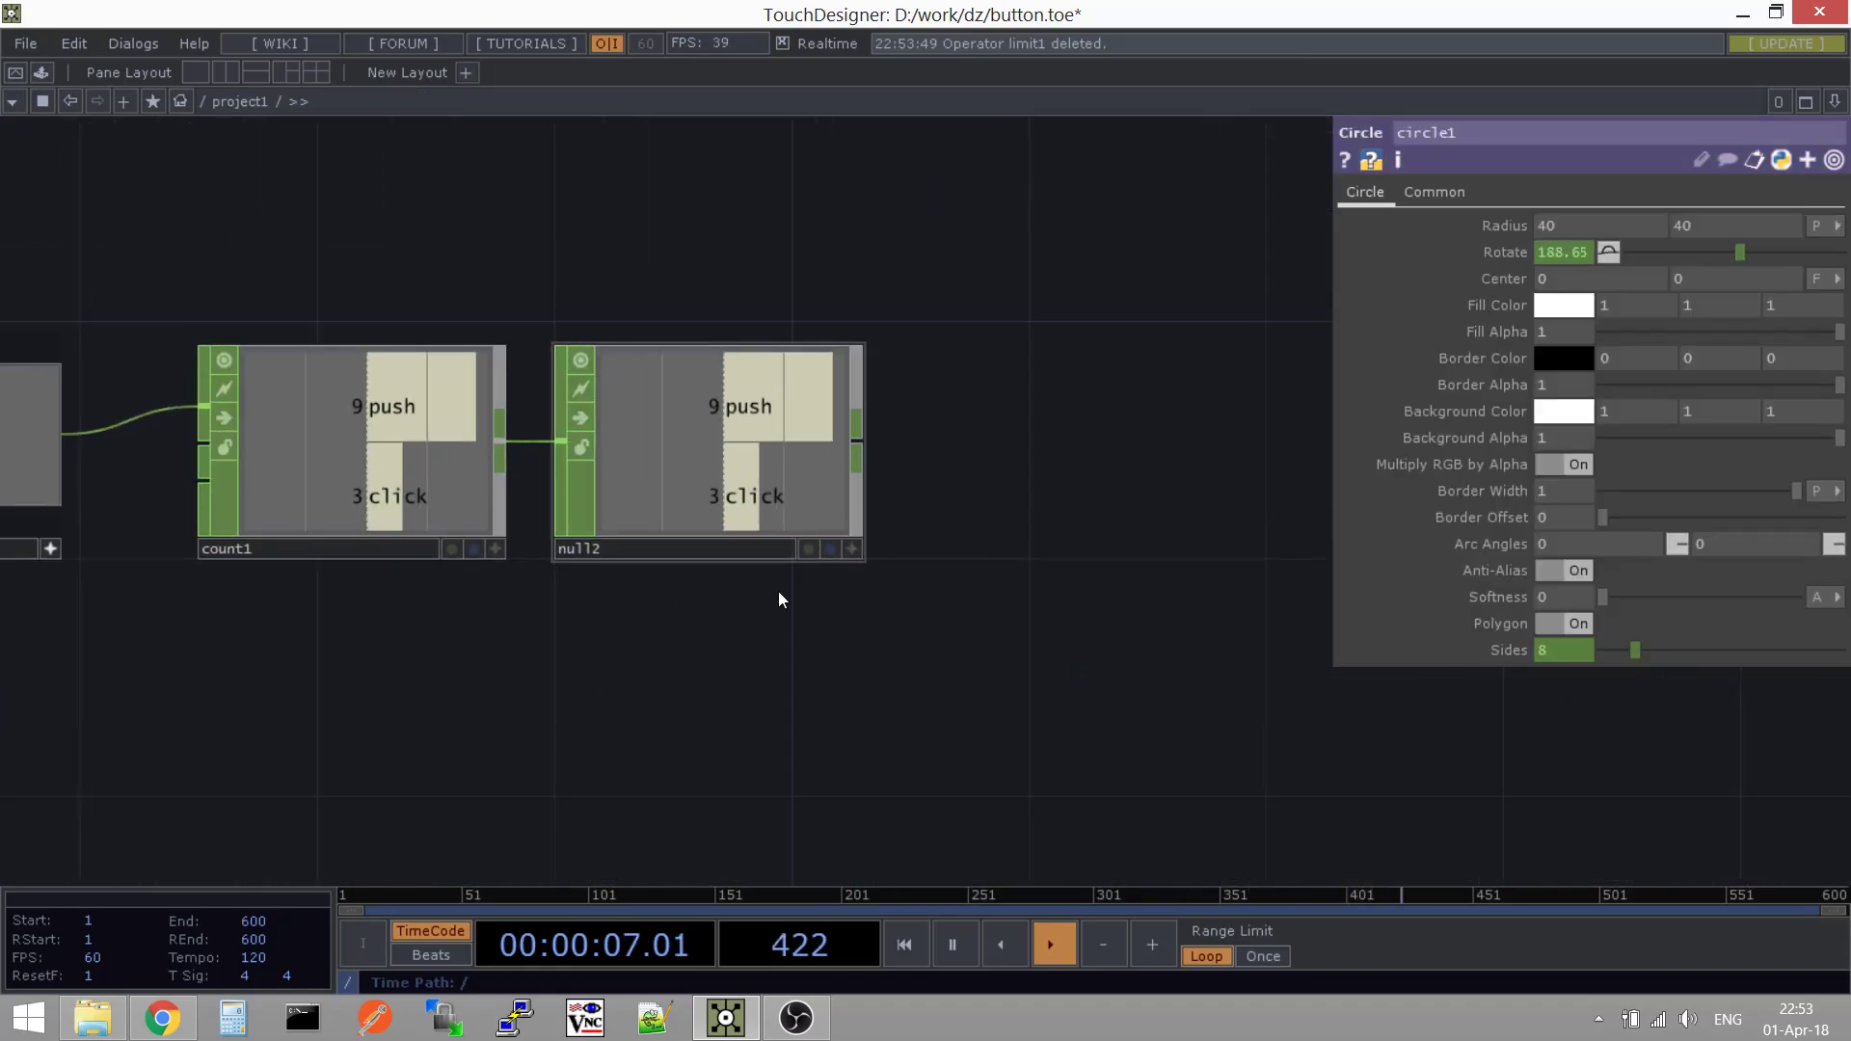
pyautogui.click(850, 559)
pyautogui.moveTo(732, 405); pyautogui.dragTo(1533, 650)
pyautogui.click(1547, 605)
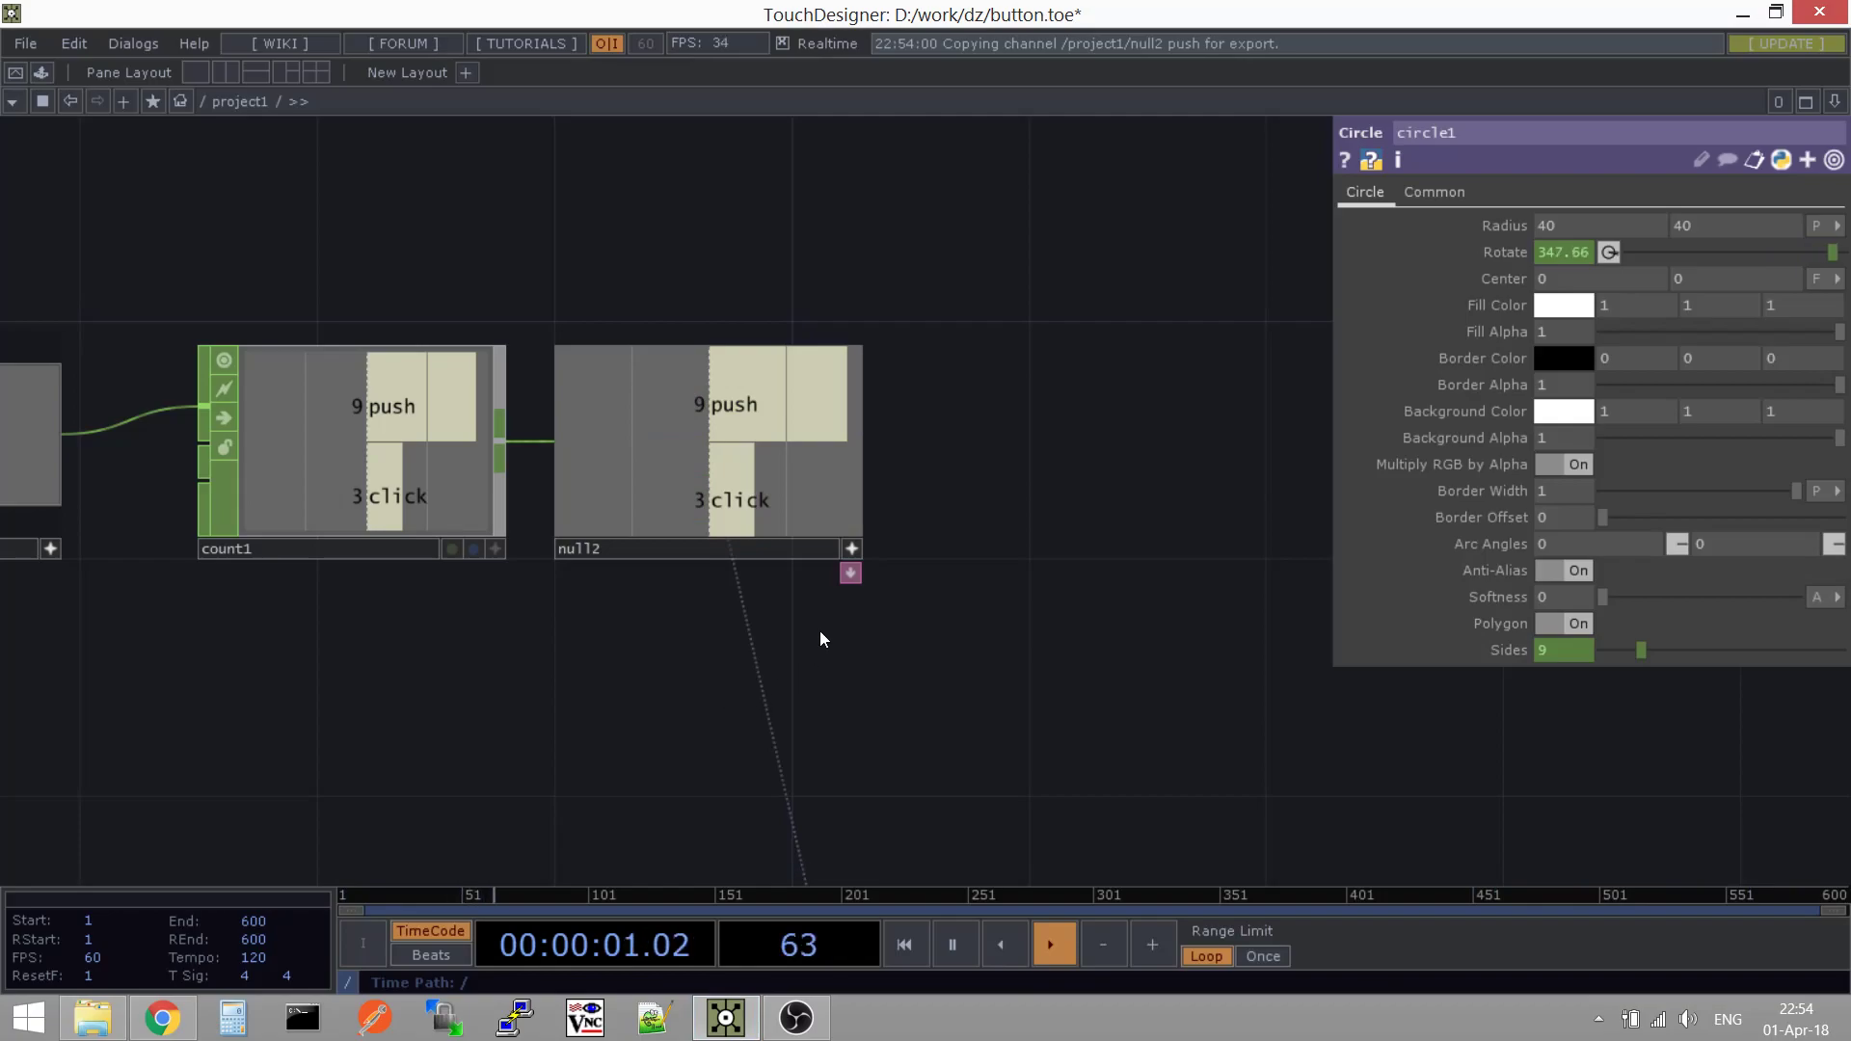
pyautogui.click(850, 552)
# Trigger the button to test the count1 and null2 chain driving the sides of circle1
pyautogui.moveTo(457, 762); pyautogui.dragTo(701, 690)
pyautogui.scroll(-3, 704, 673)
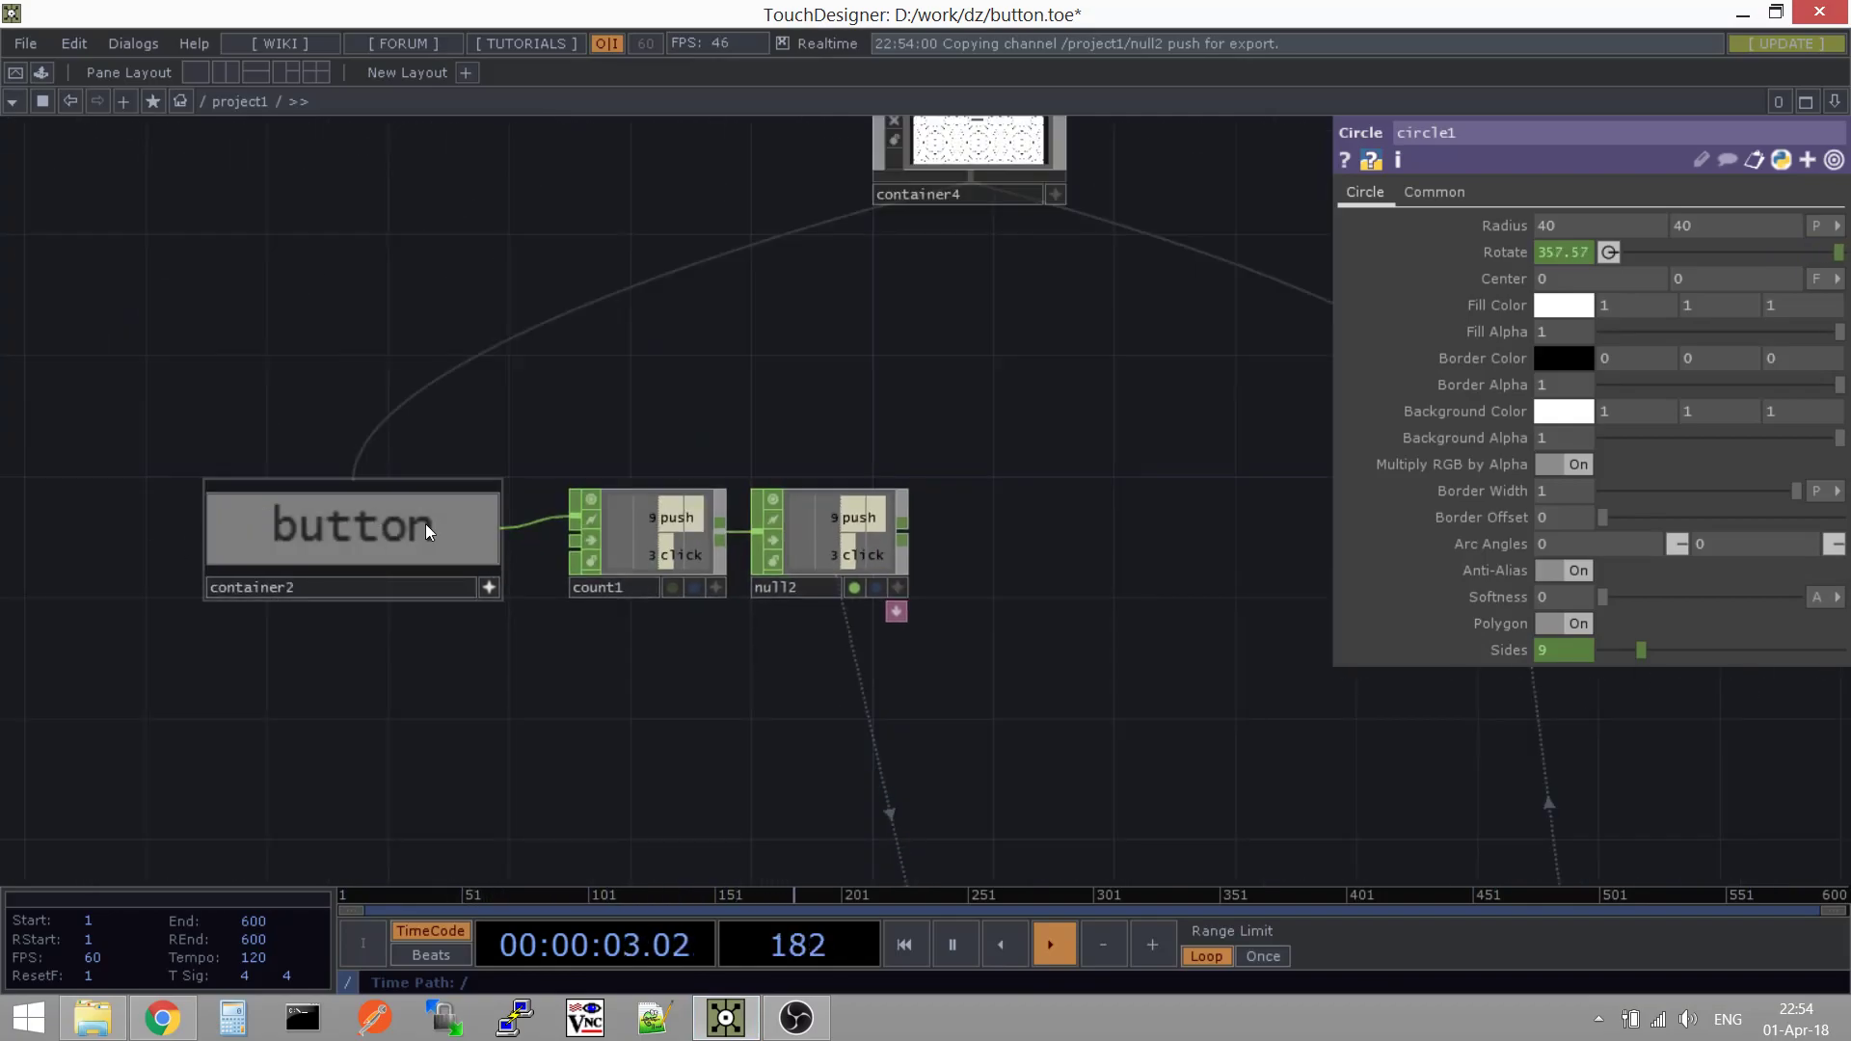
pyautogui.scroll(1, 796, 566)
pyautogui.scroll(2, 797, 566)
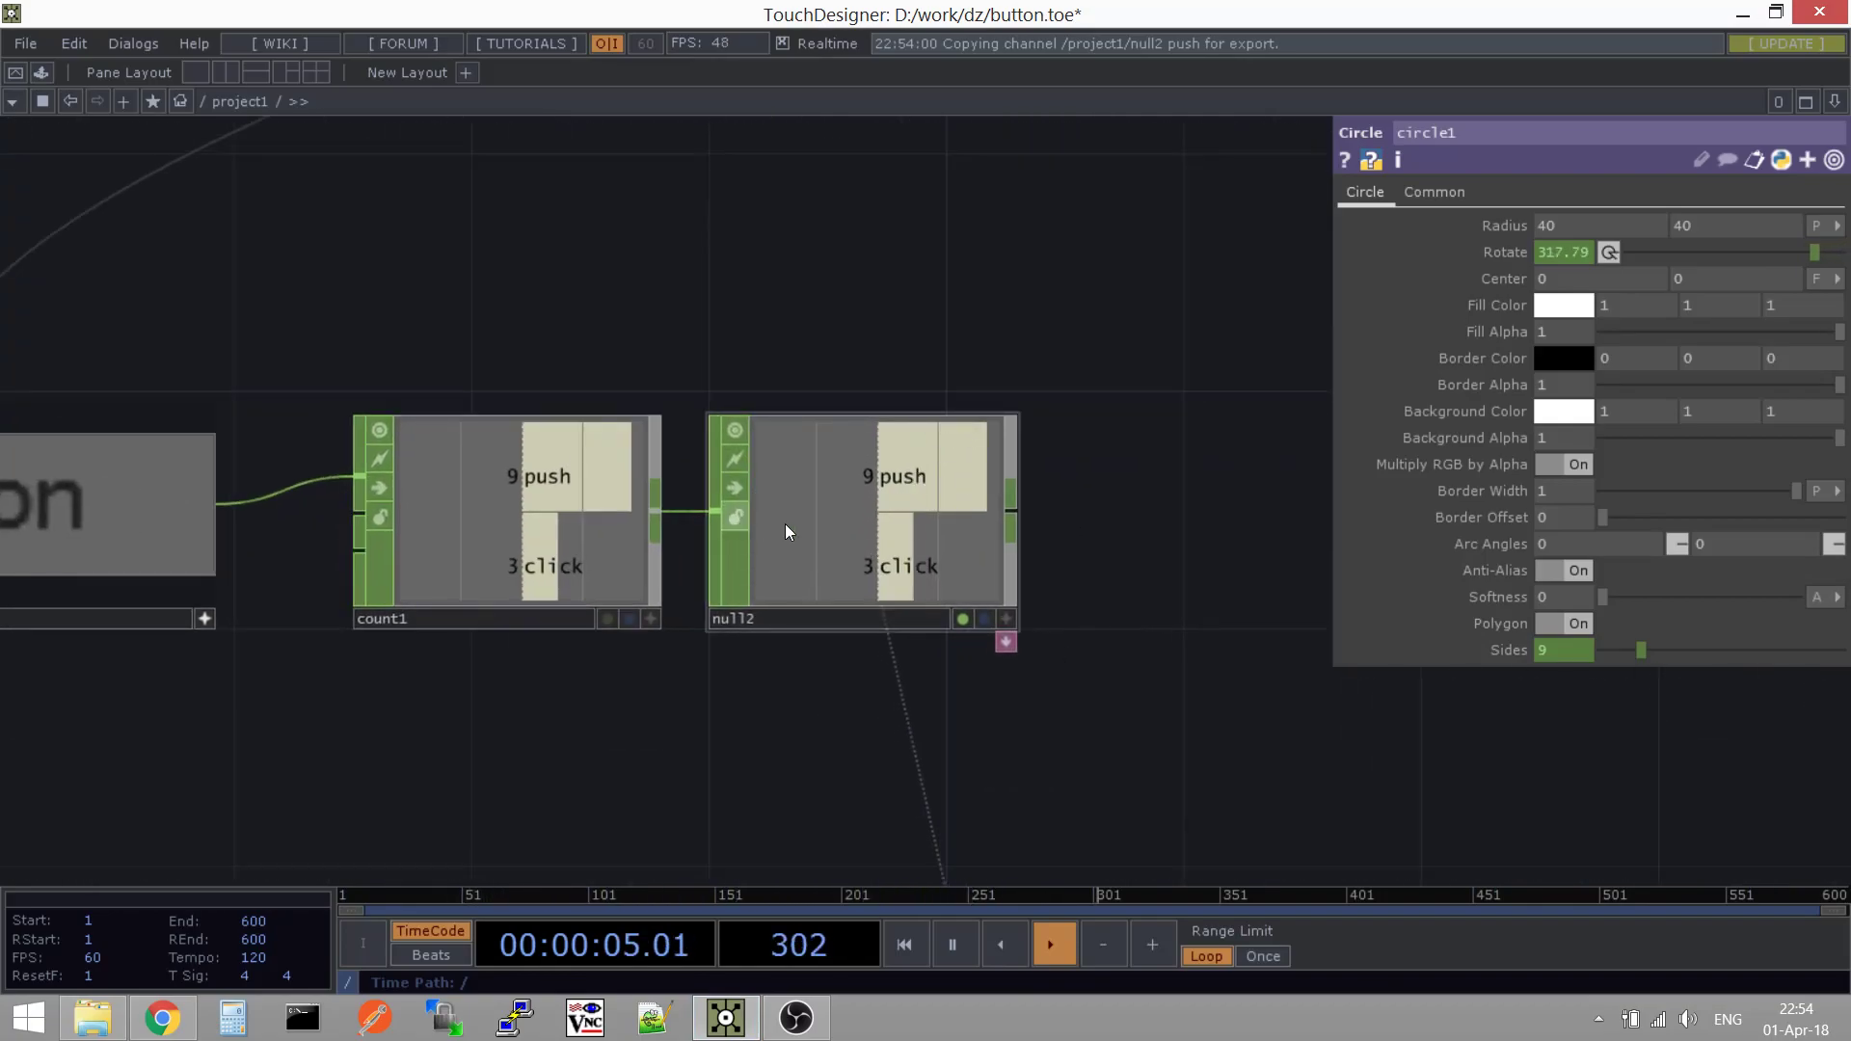
pyautogui.scroll(3, 850, 562)
pyautogui.scroll(-2, 908, 593)
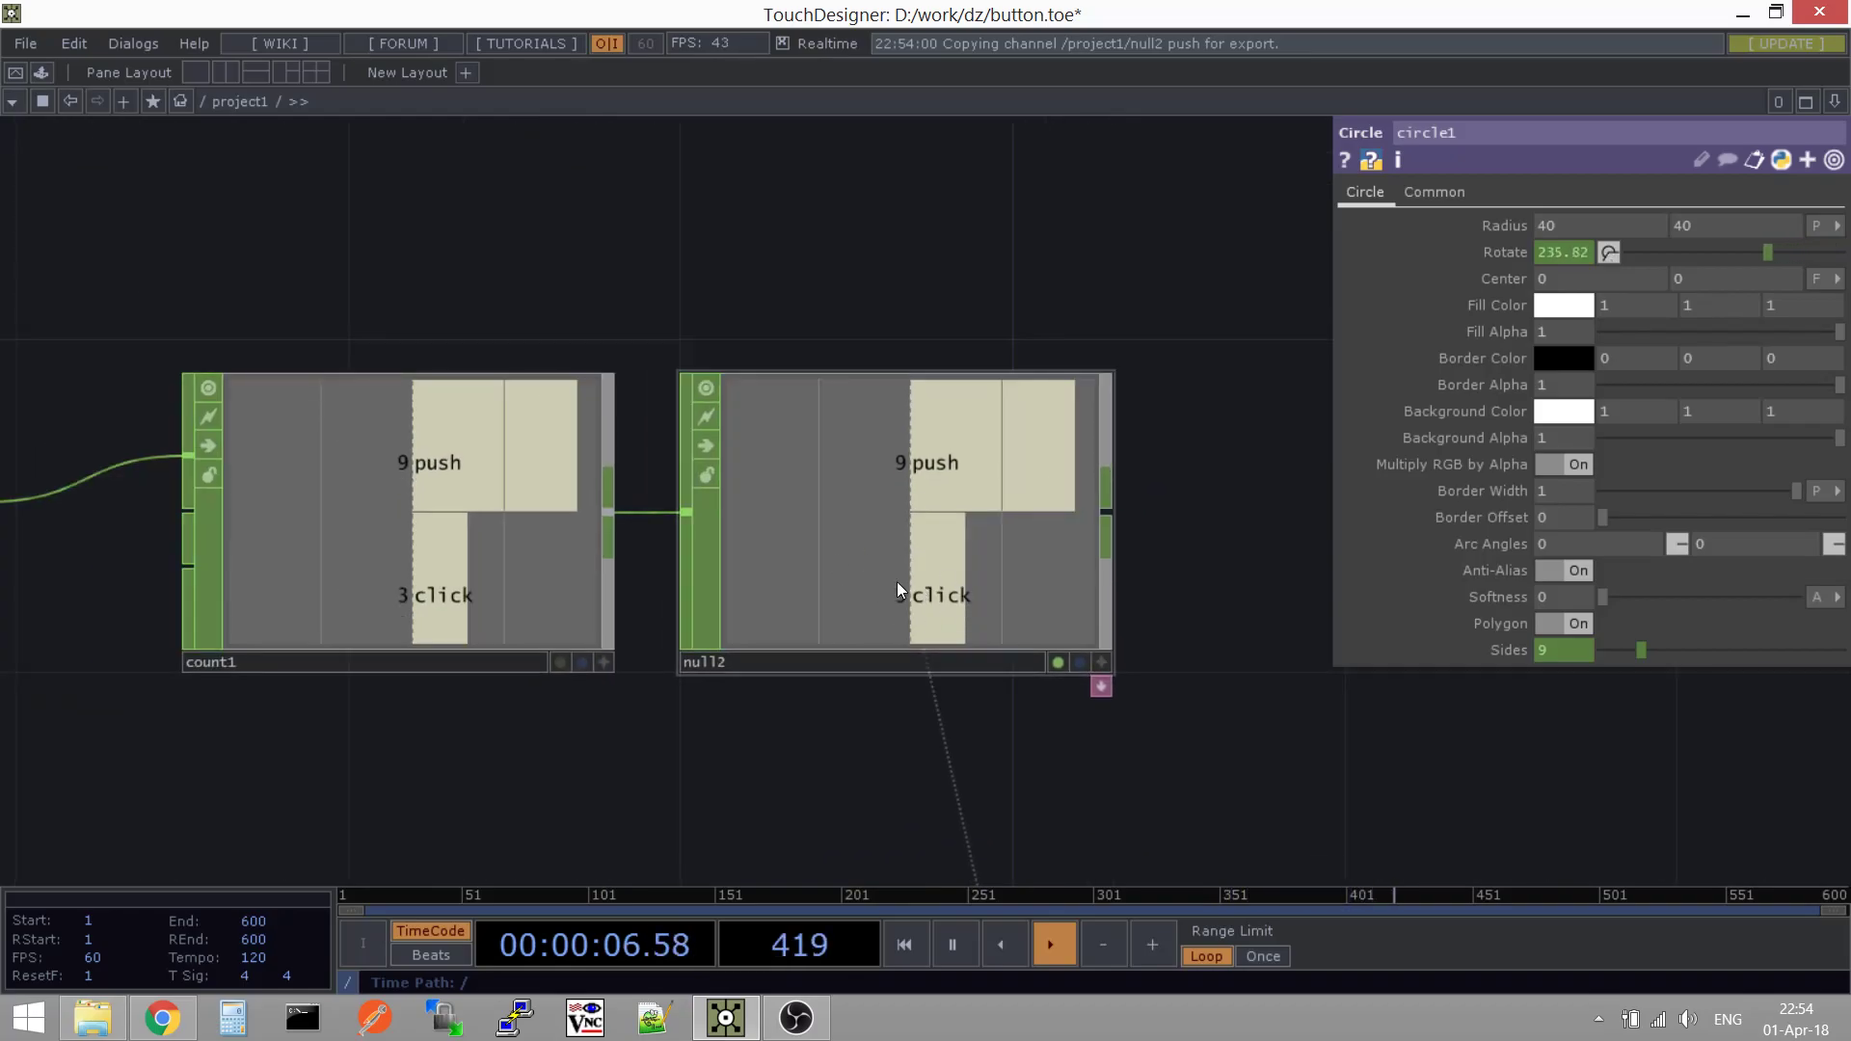
pyautogui.scroll(-3, 880, 620)
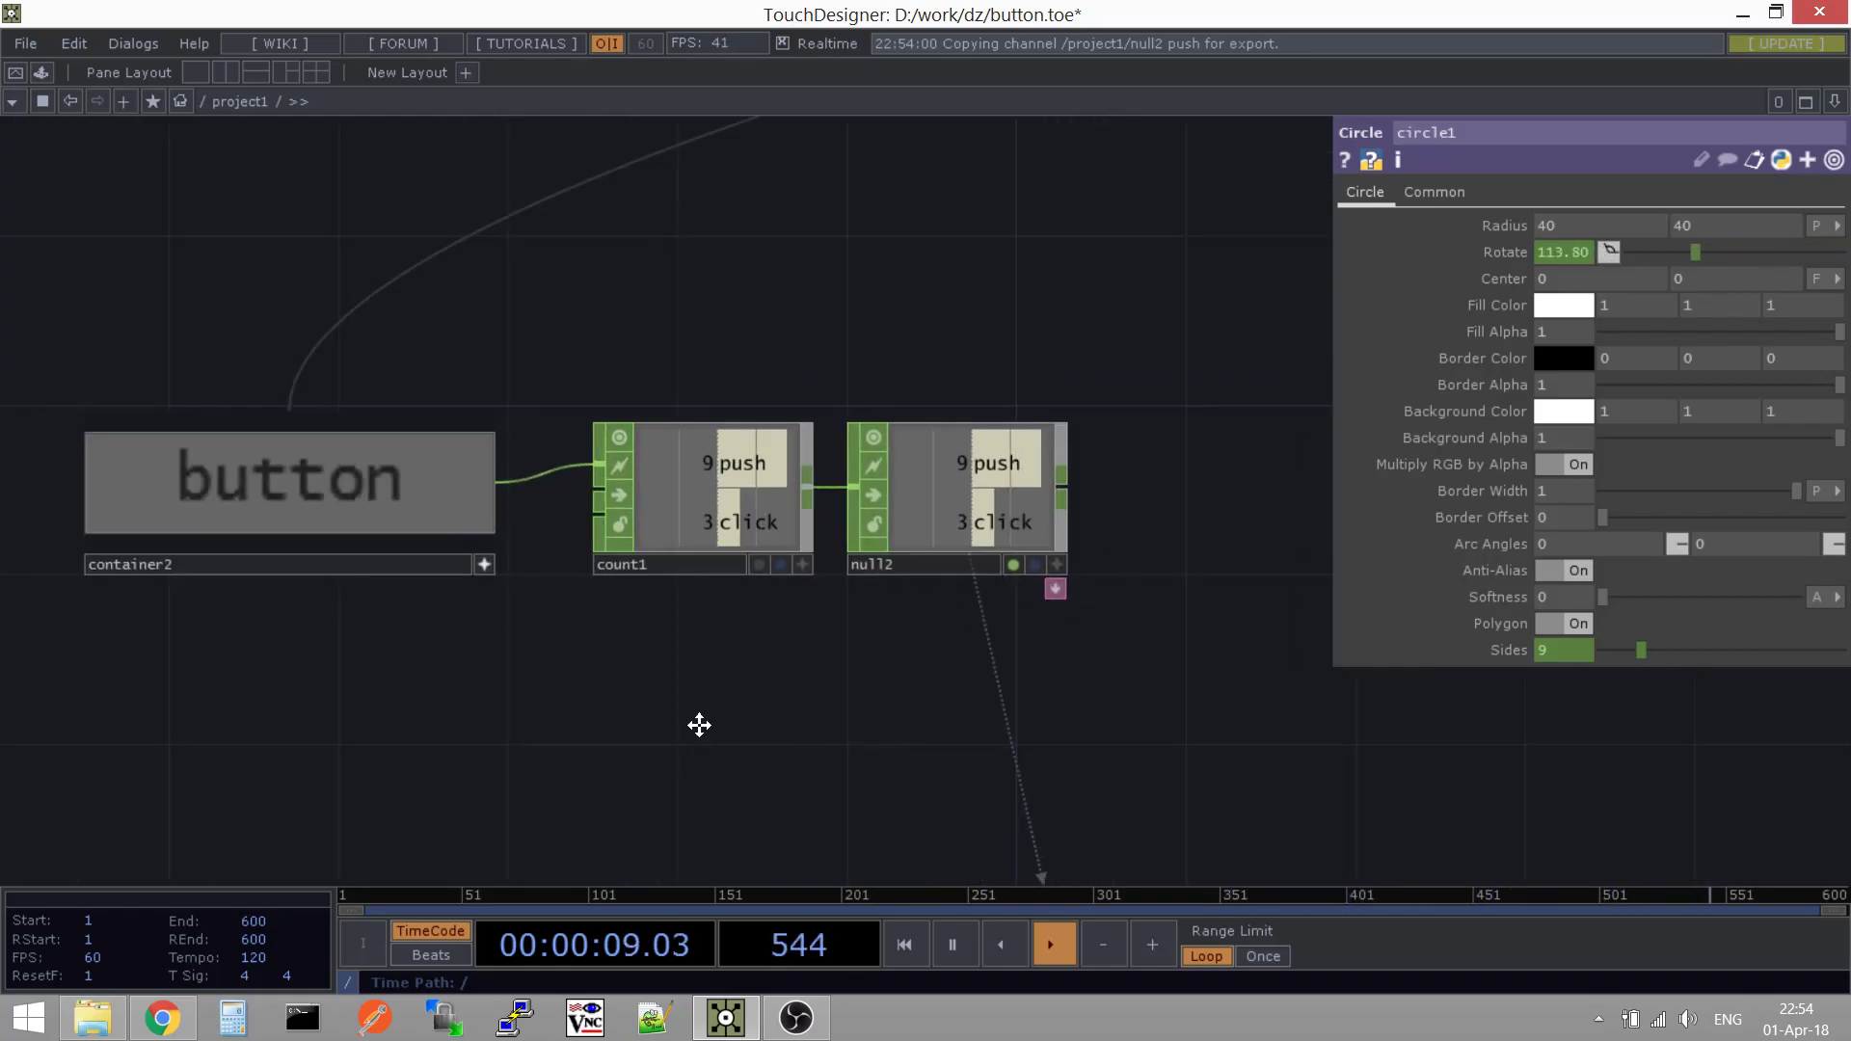
pyautogui.scroll(-2, 733, 718)
pyautogui.scroll(-2, 757, 707)
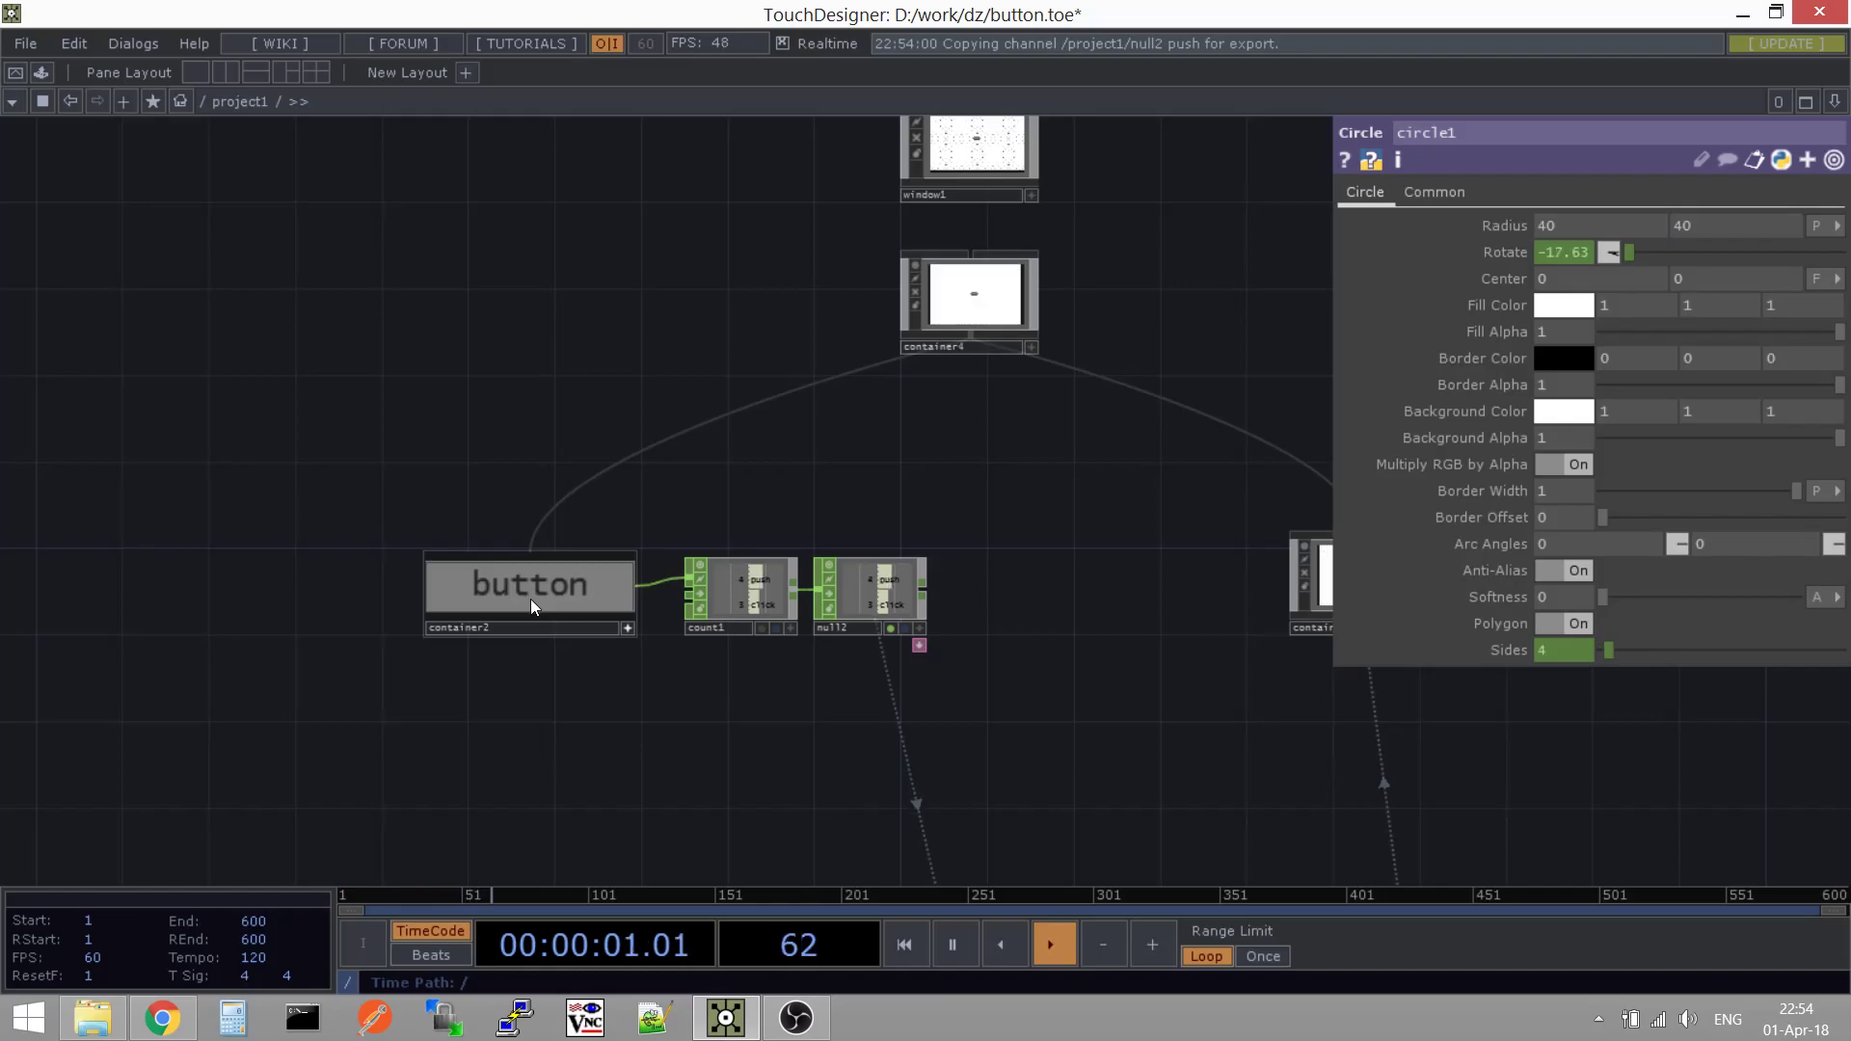
pyautogui.click(526, 601)
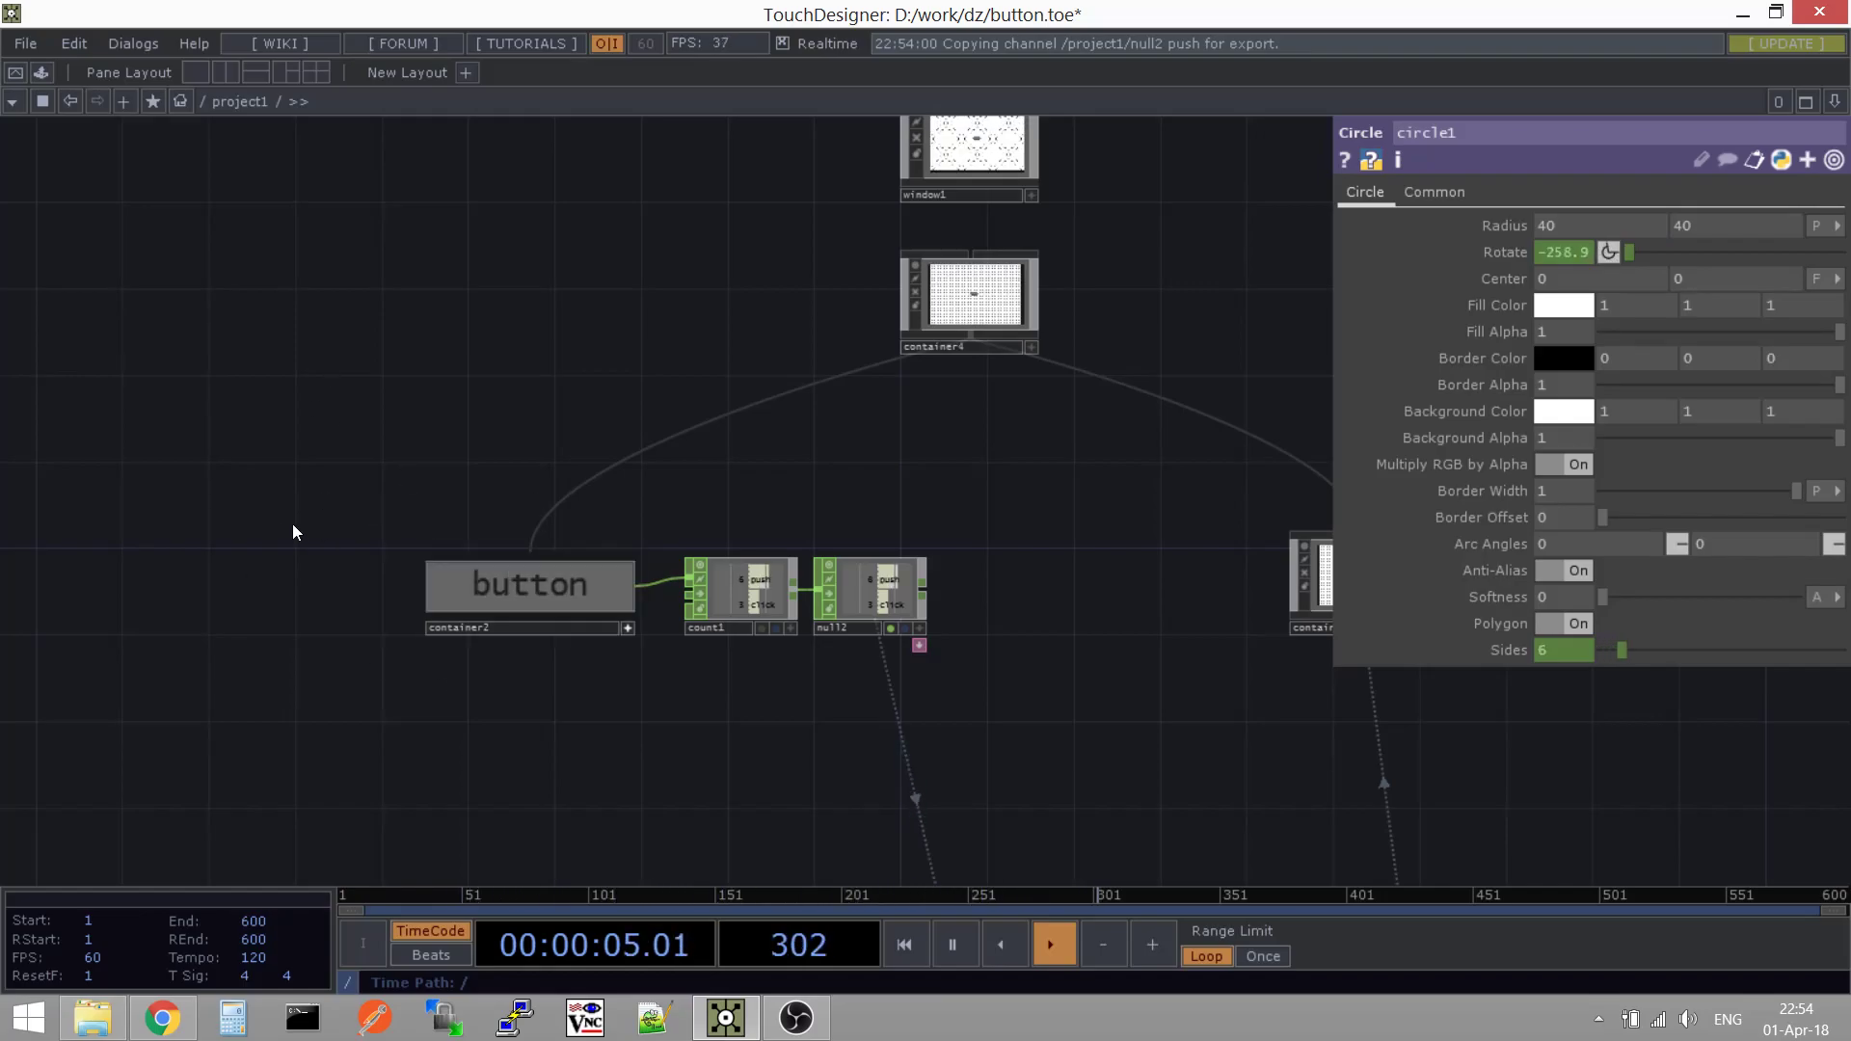
# Turn off container2's active viewer and select the container to show its parameters
pyautogui.scroll(3, 292, 524)
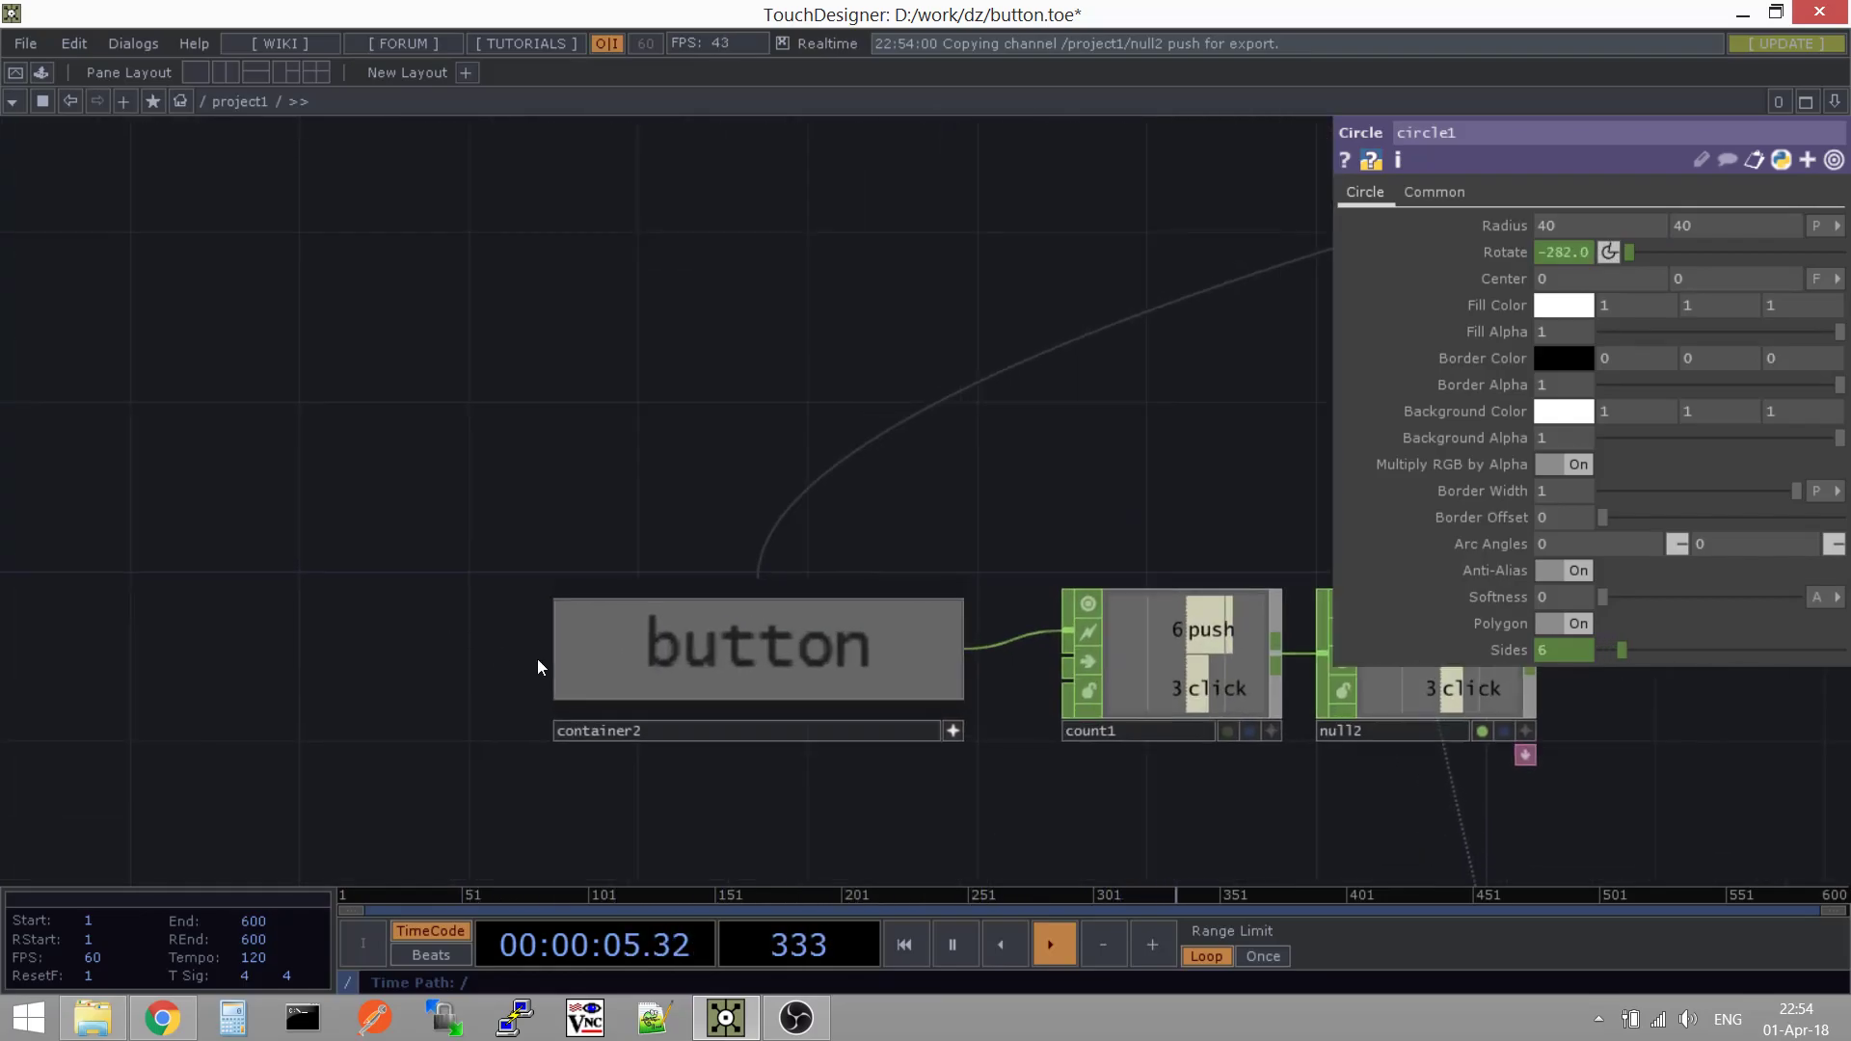
pyautogui.click(829, 678)
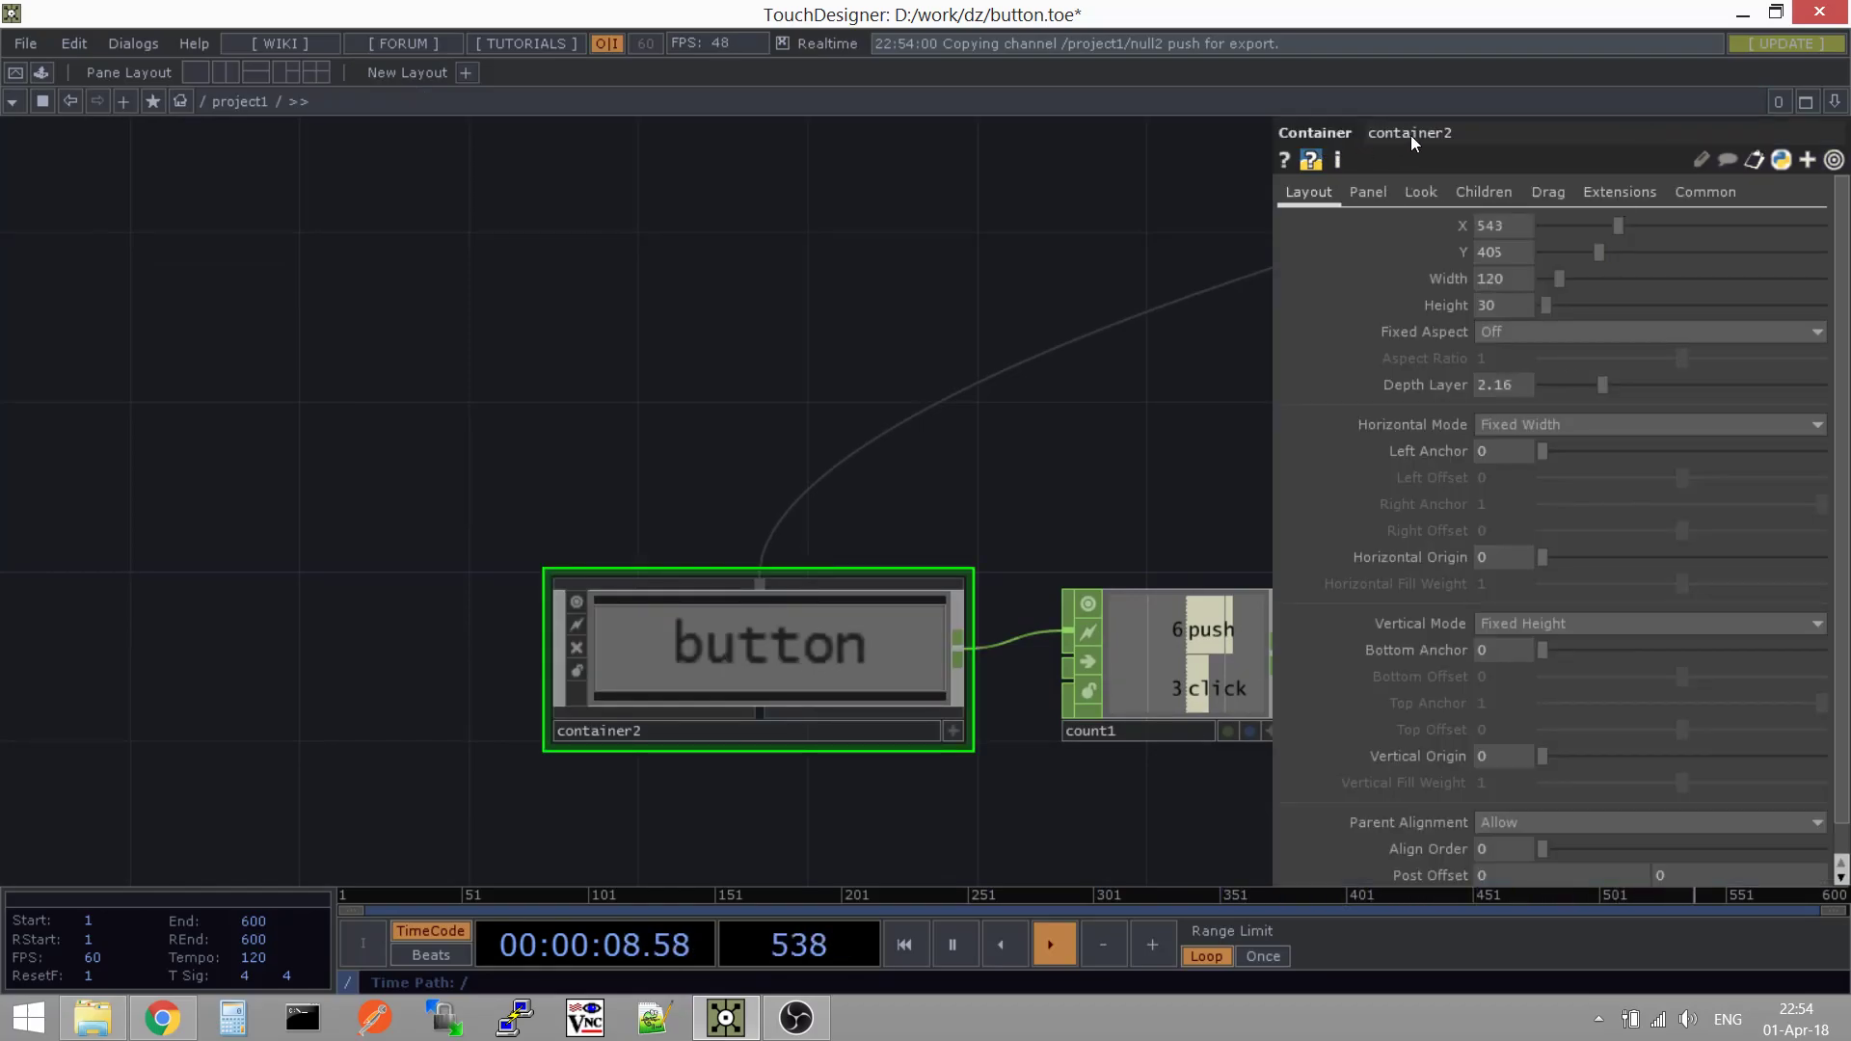
pyautogui.scroll(-5, 942, 358)
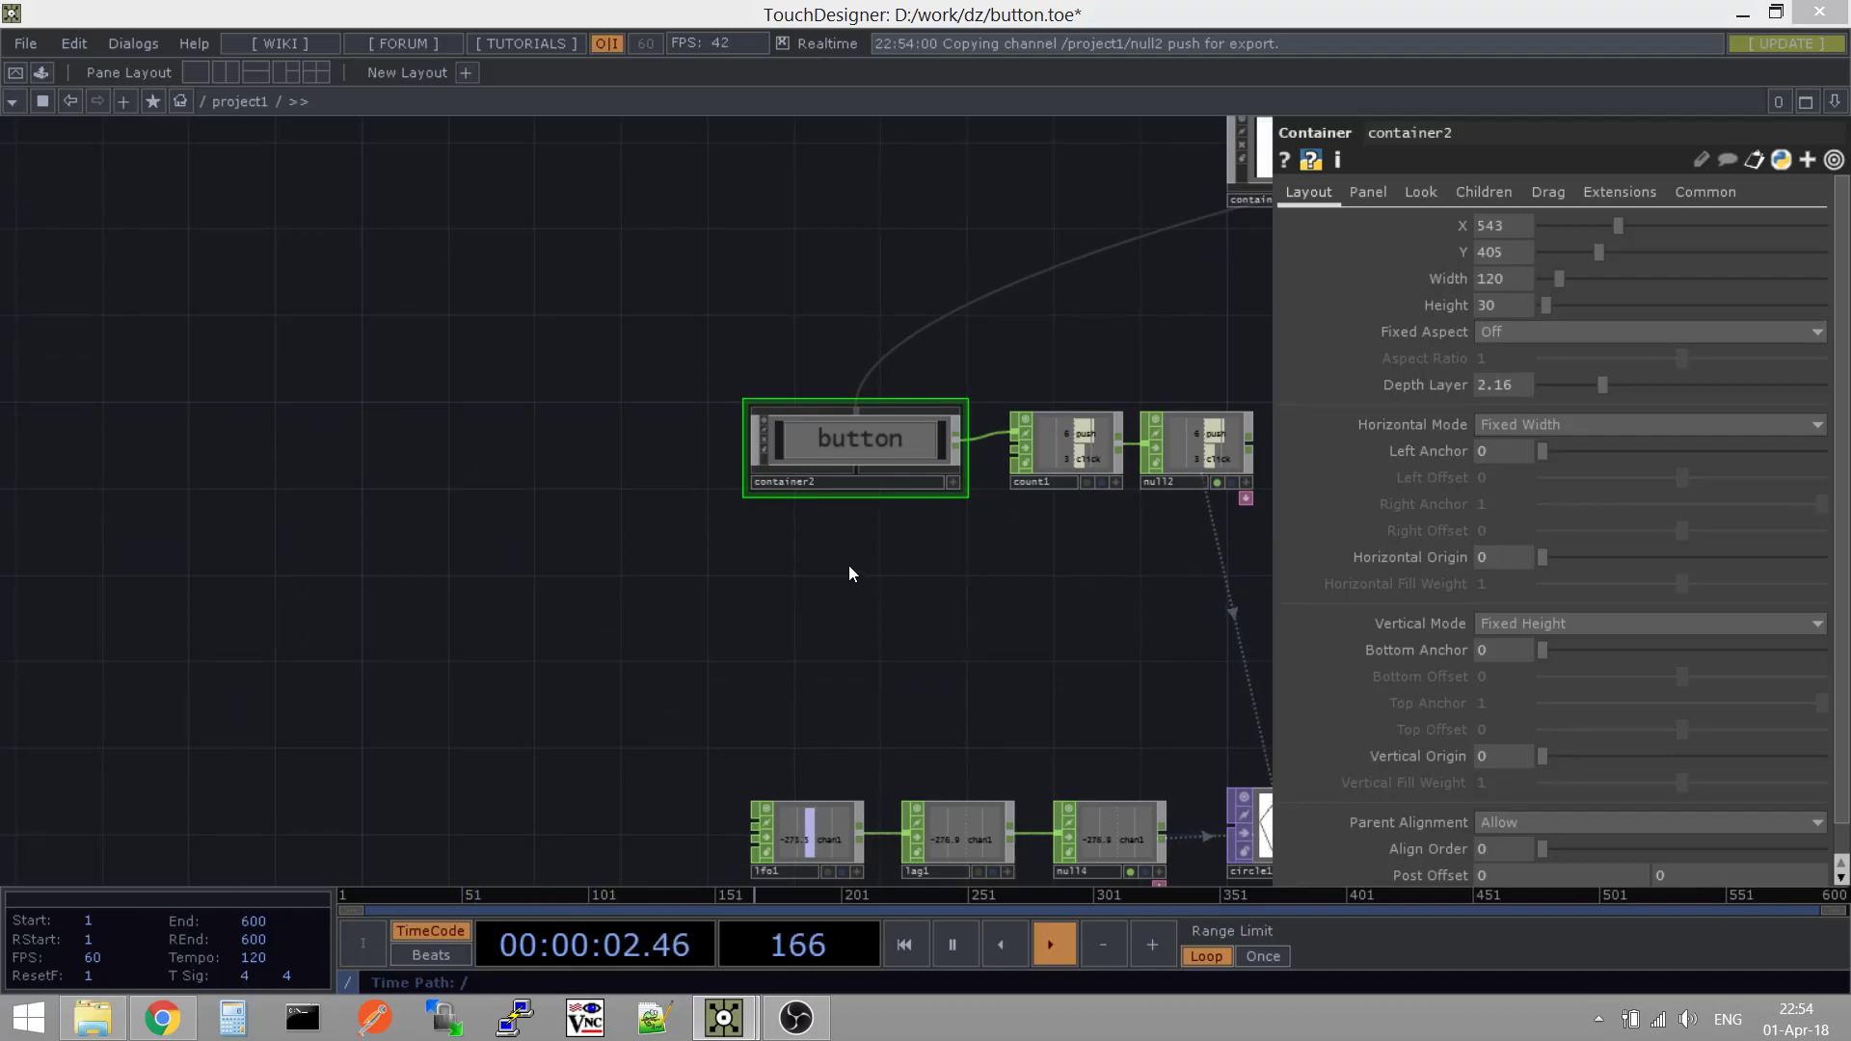
# Add a Button COMP and place it directly below container2
pyautogui.press('Tab')
pyautogui.click(470, 313)
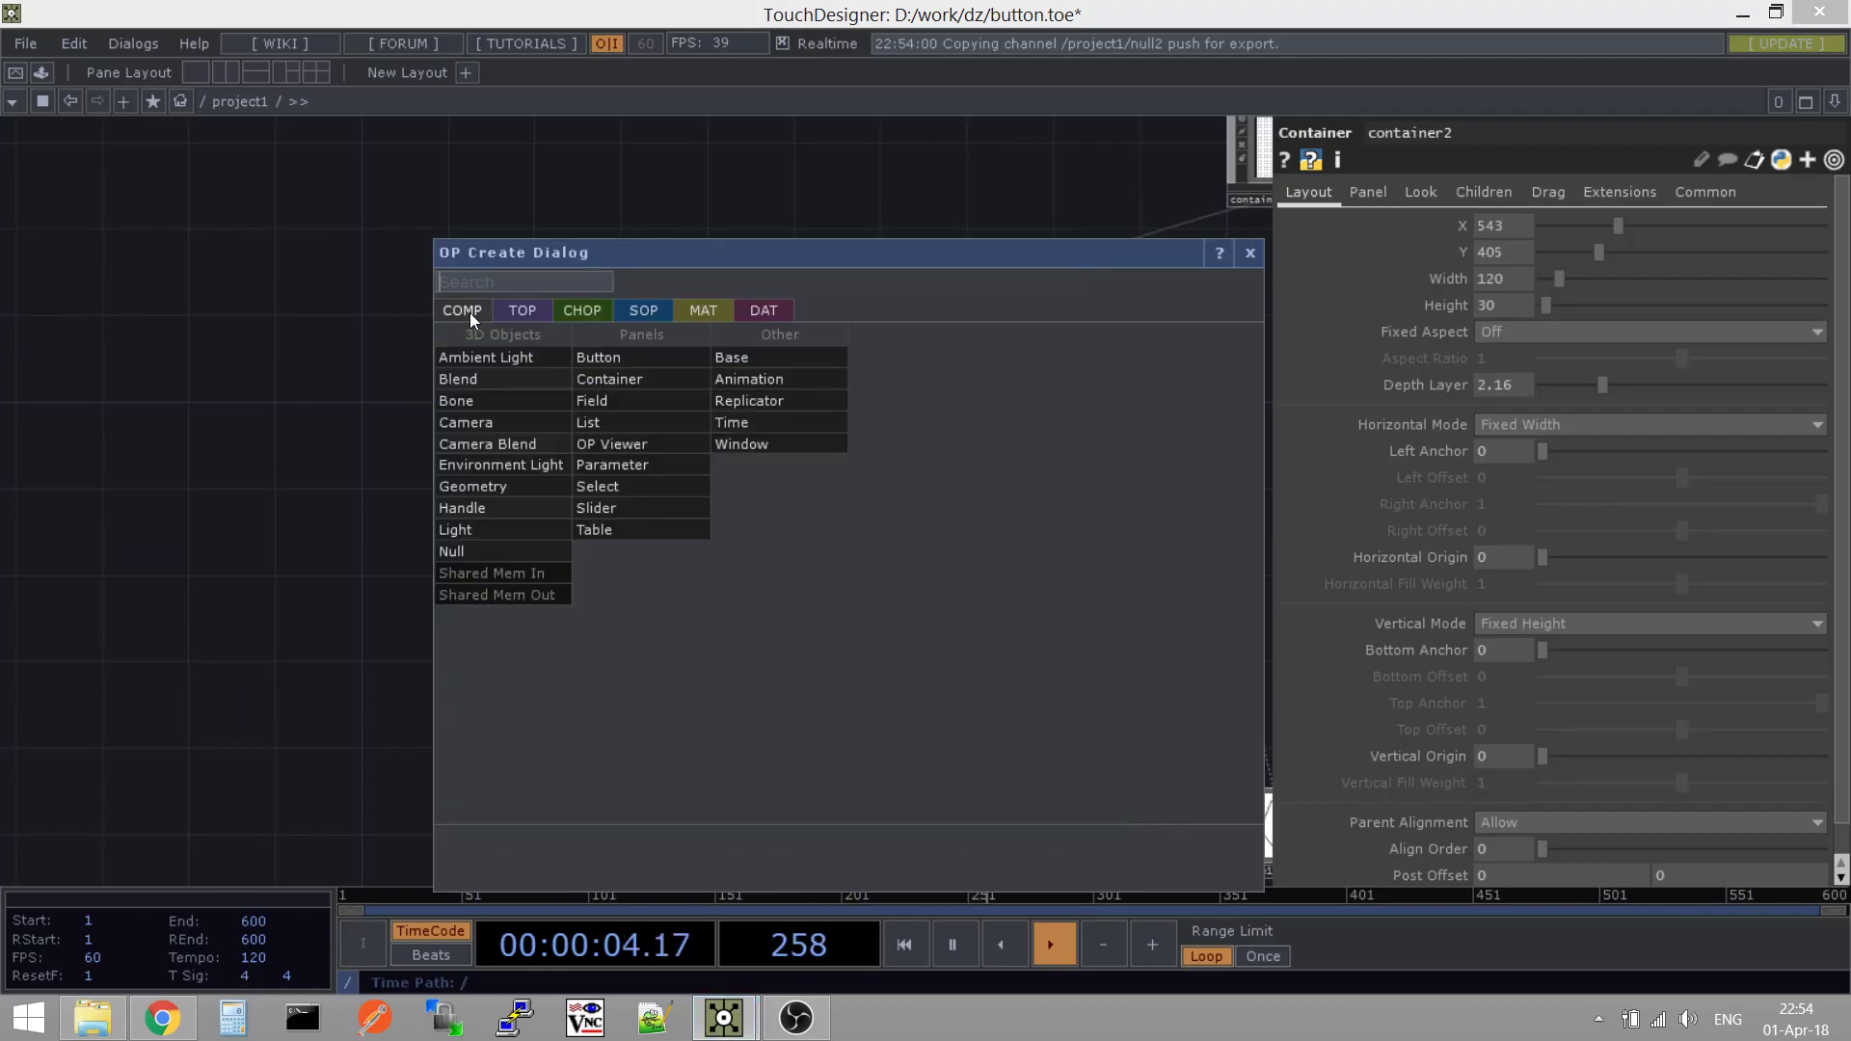
pyautogui.click(611, 362)
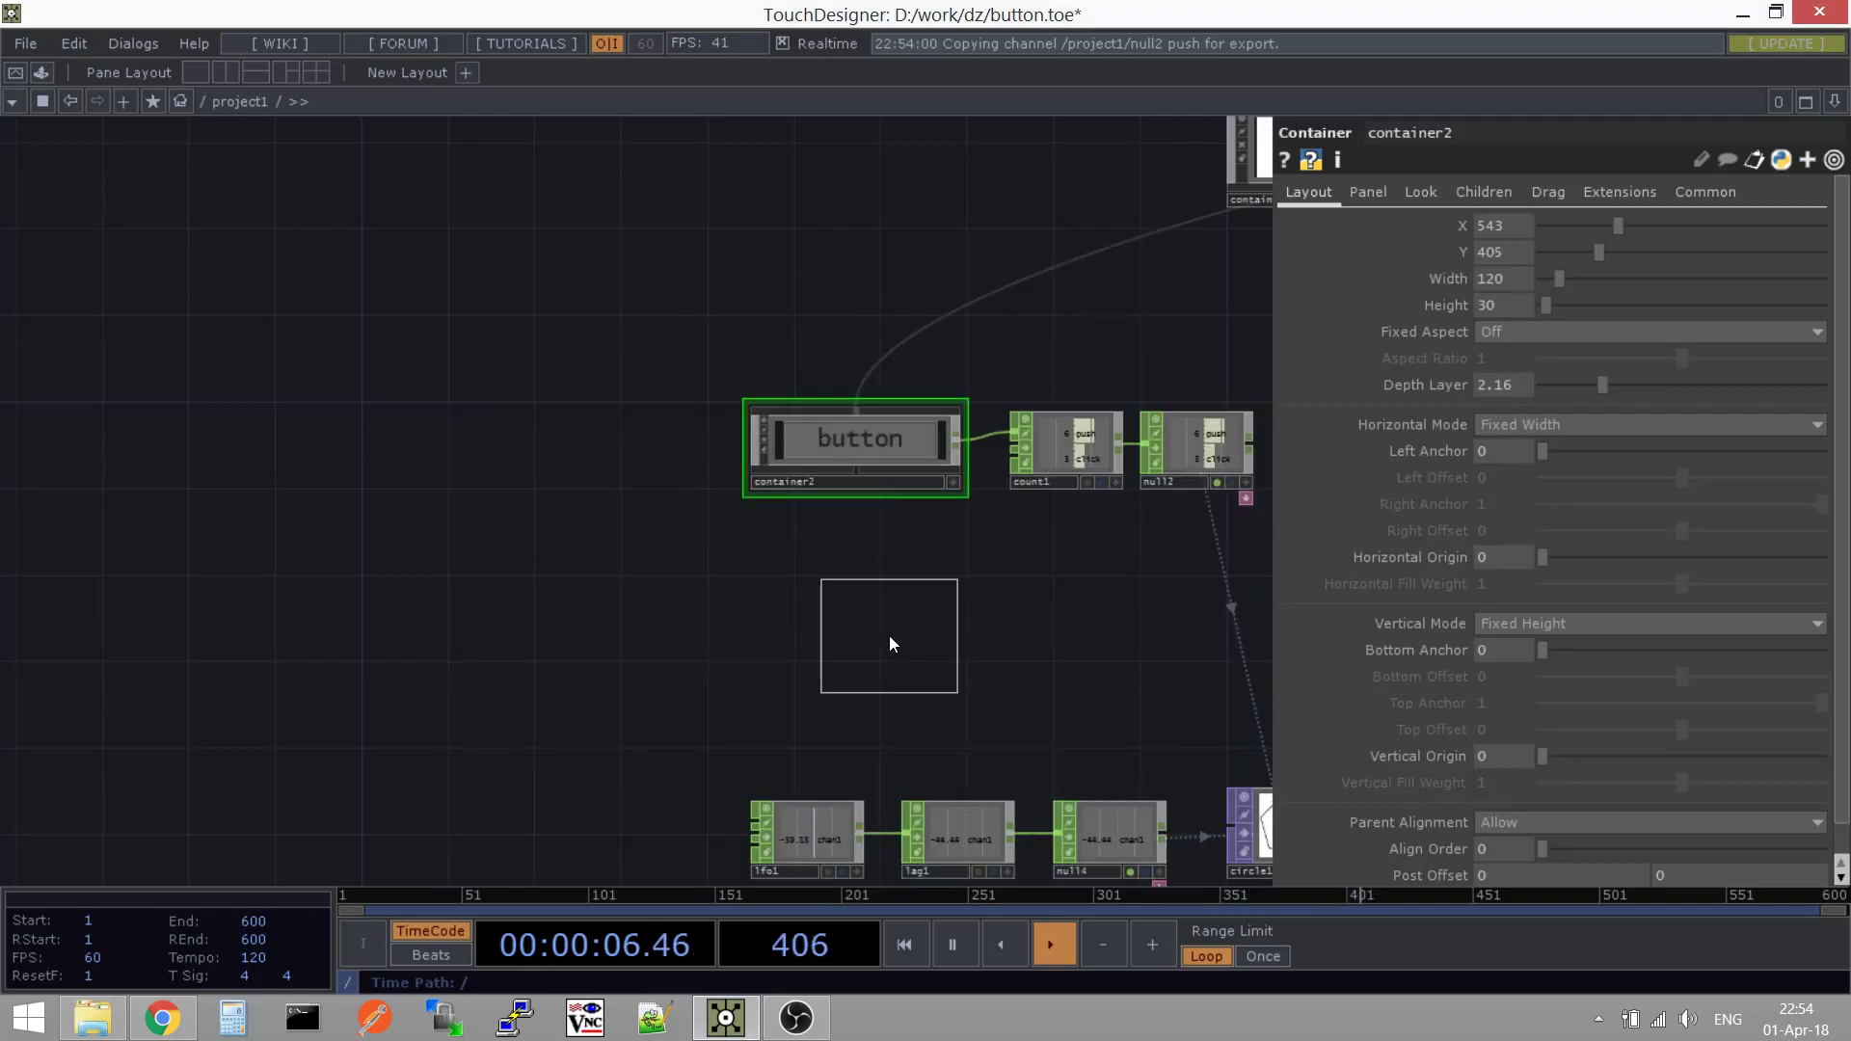
pyautogui.click(889, 634)
pyautogui.moveTo(1017, 666); pyautogui.dragTo(1026, 657)
pyautogui.moveTo(868, 602); pyautogui.dragTo(824, 586)
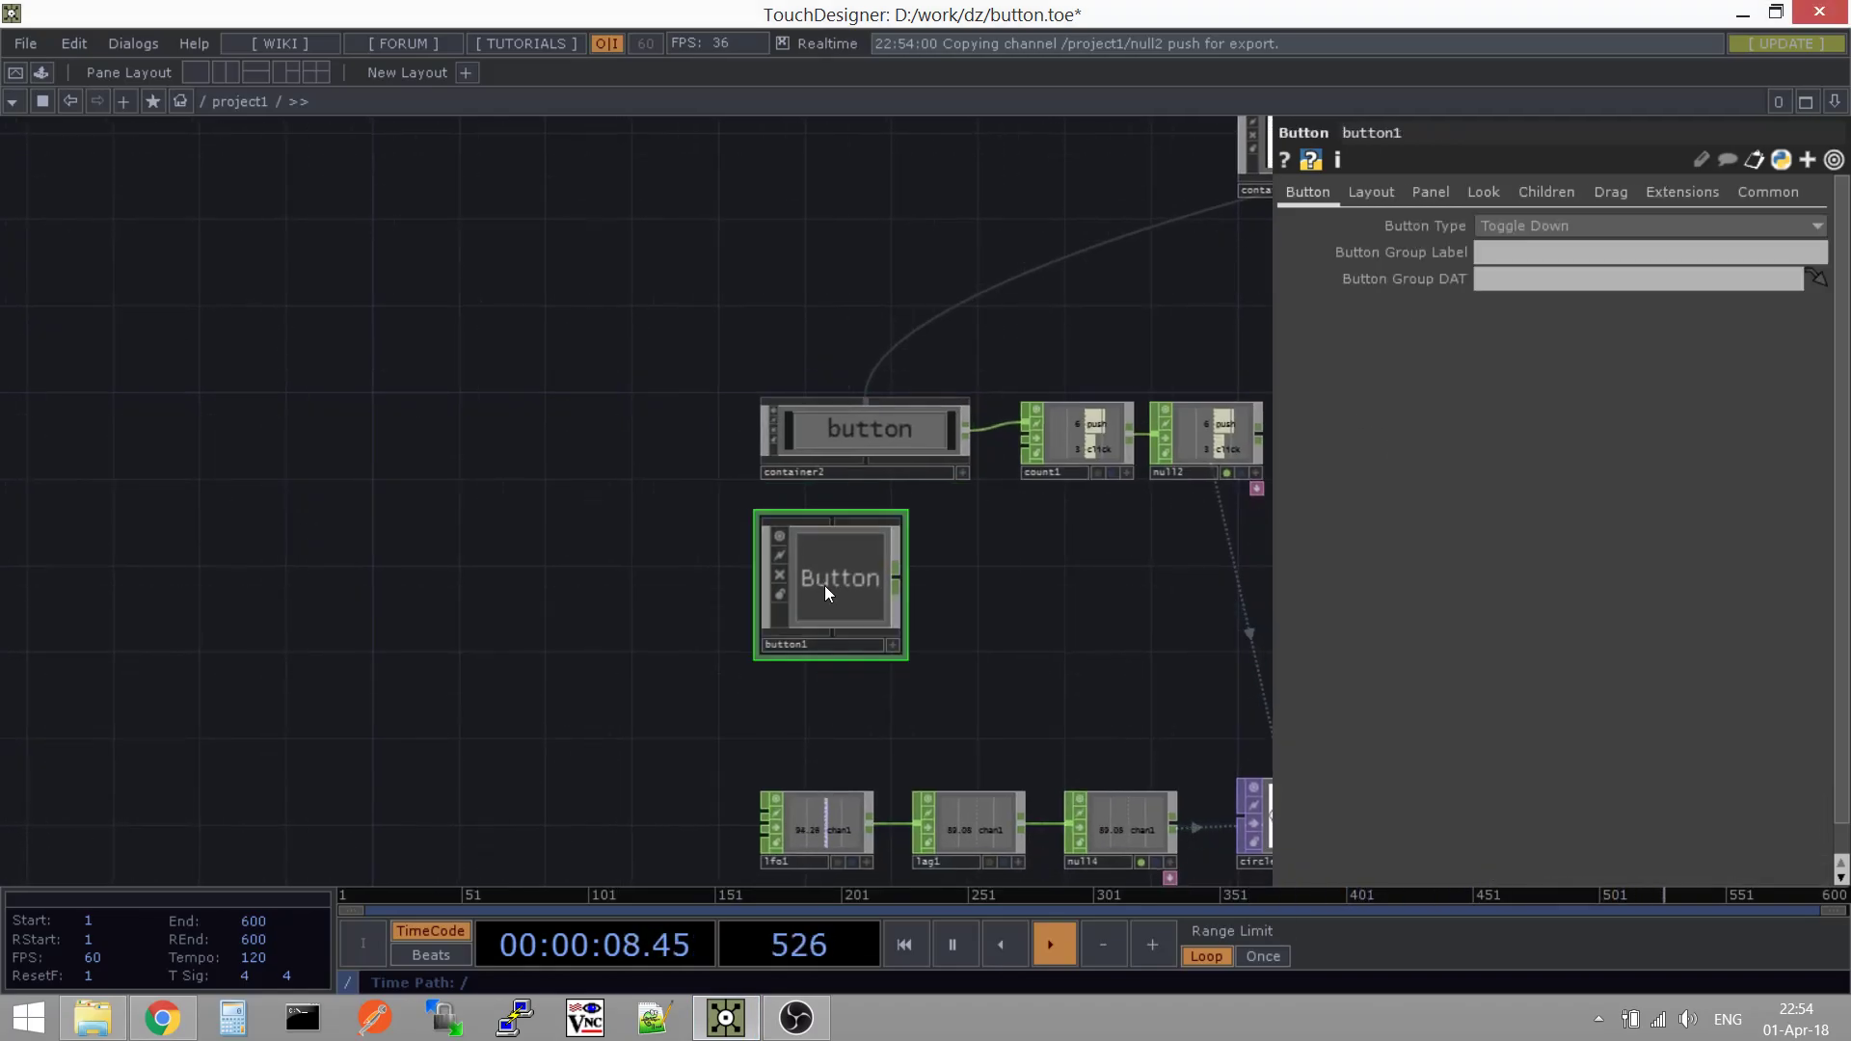
# Compare the parameters of container2 with those of the Button COMP, and delete the Button COMP
pyautogui.click(835, 436)
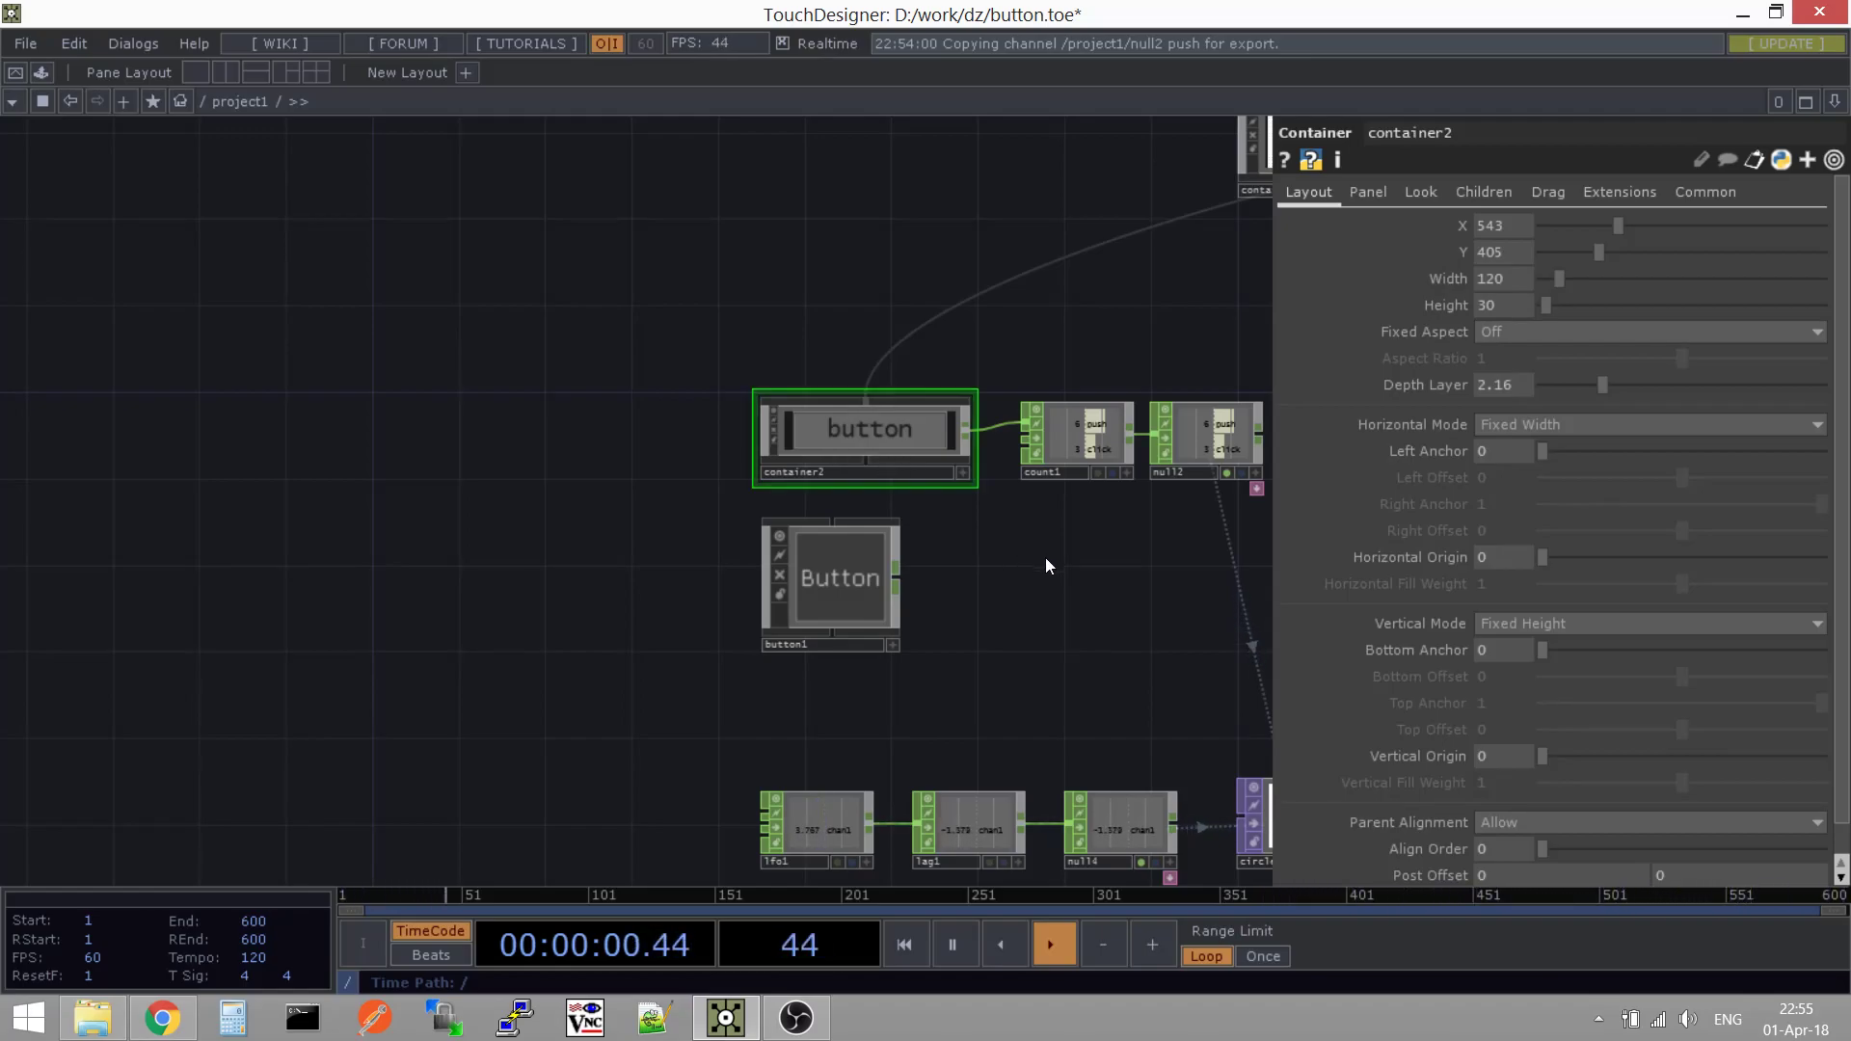
pyautogui.moveTo(1030, 554); pyautogui.dragTo(1014, 563)
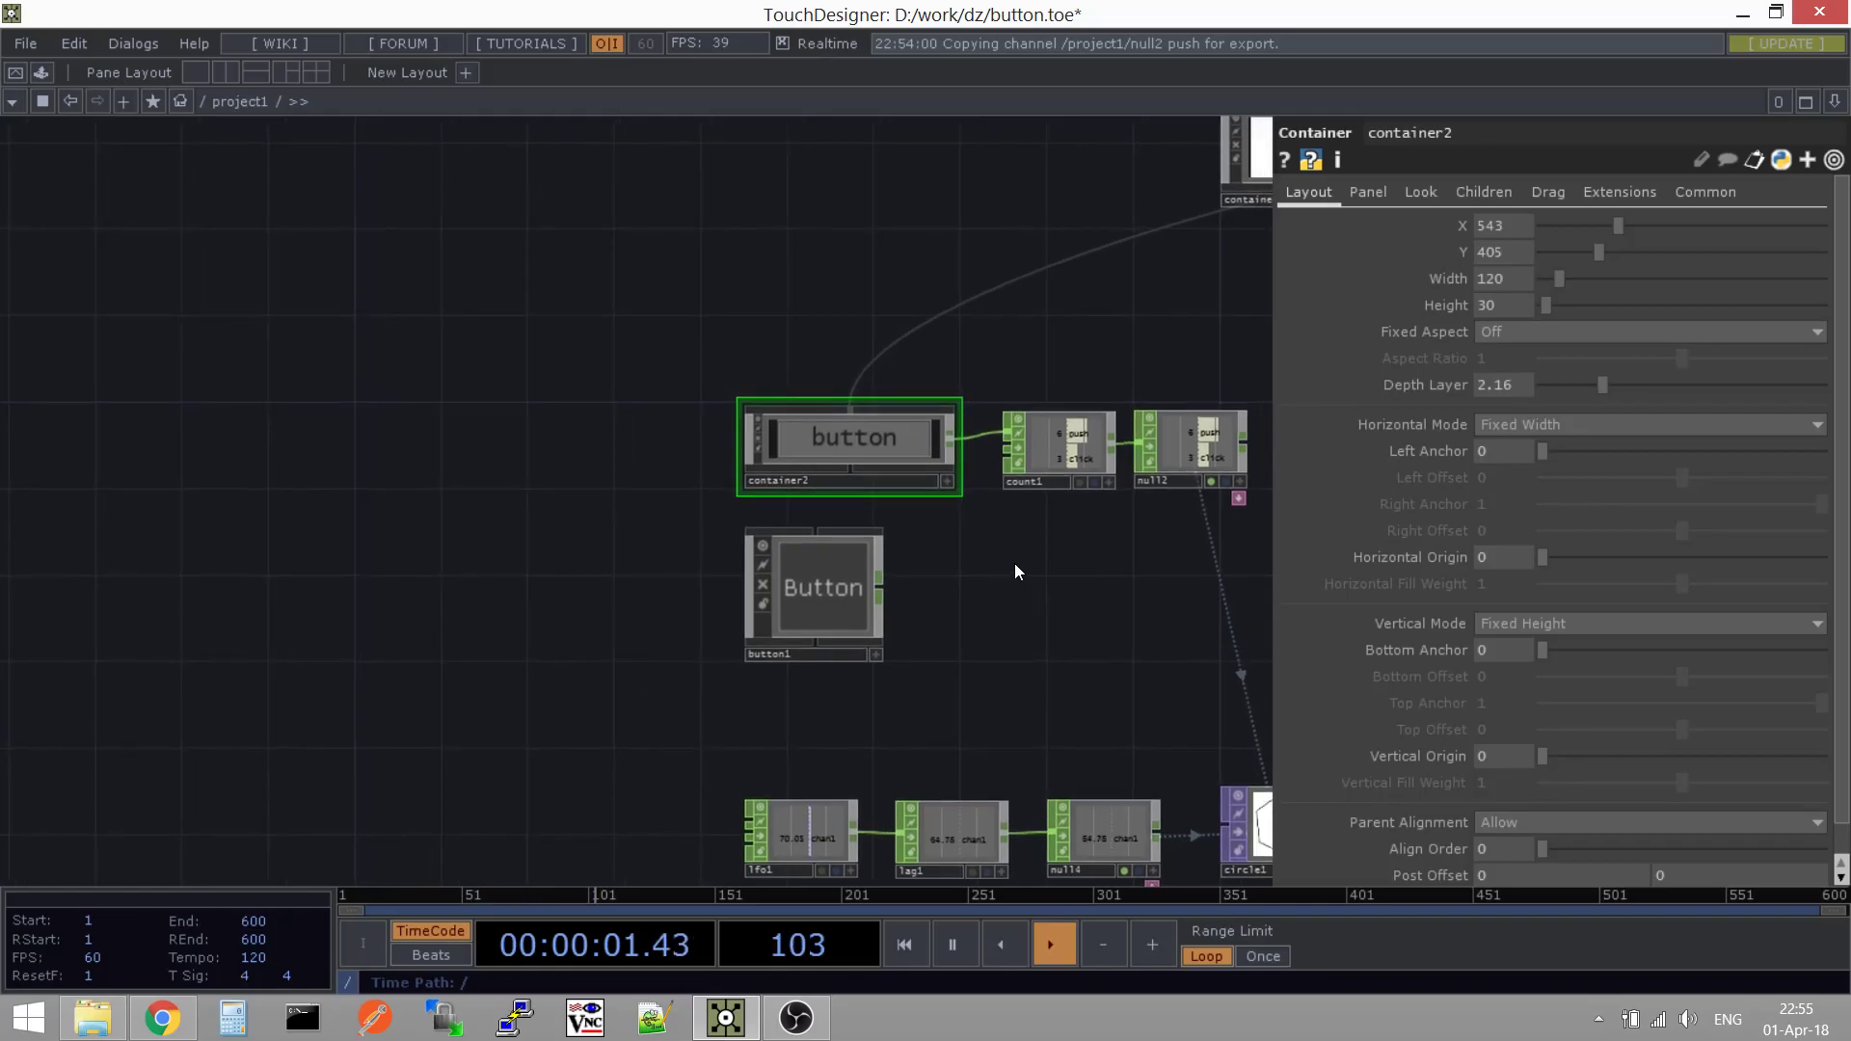
pyautogui.click(854, 582)
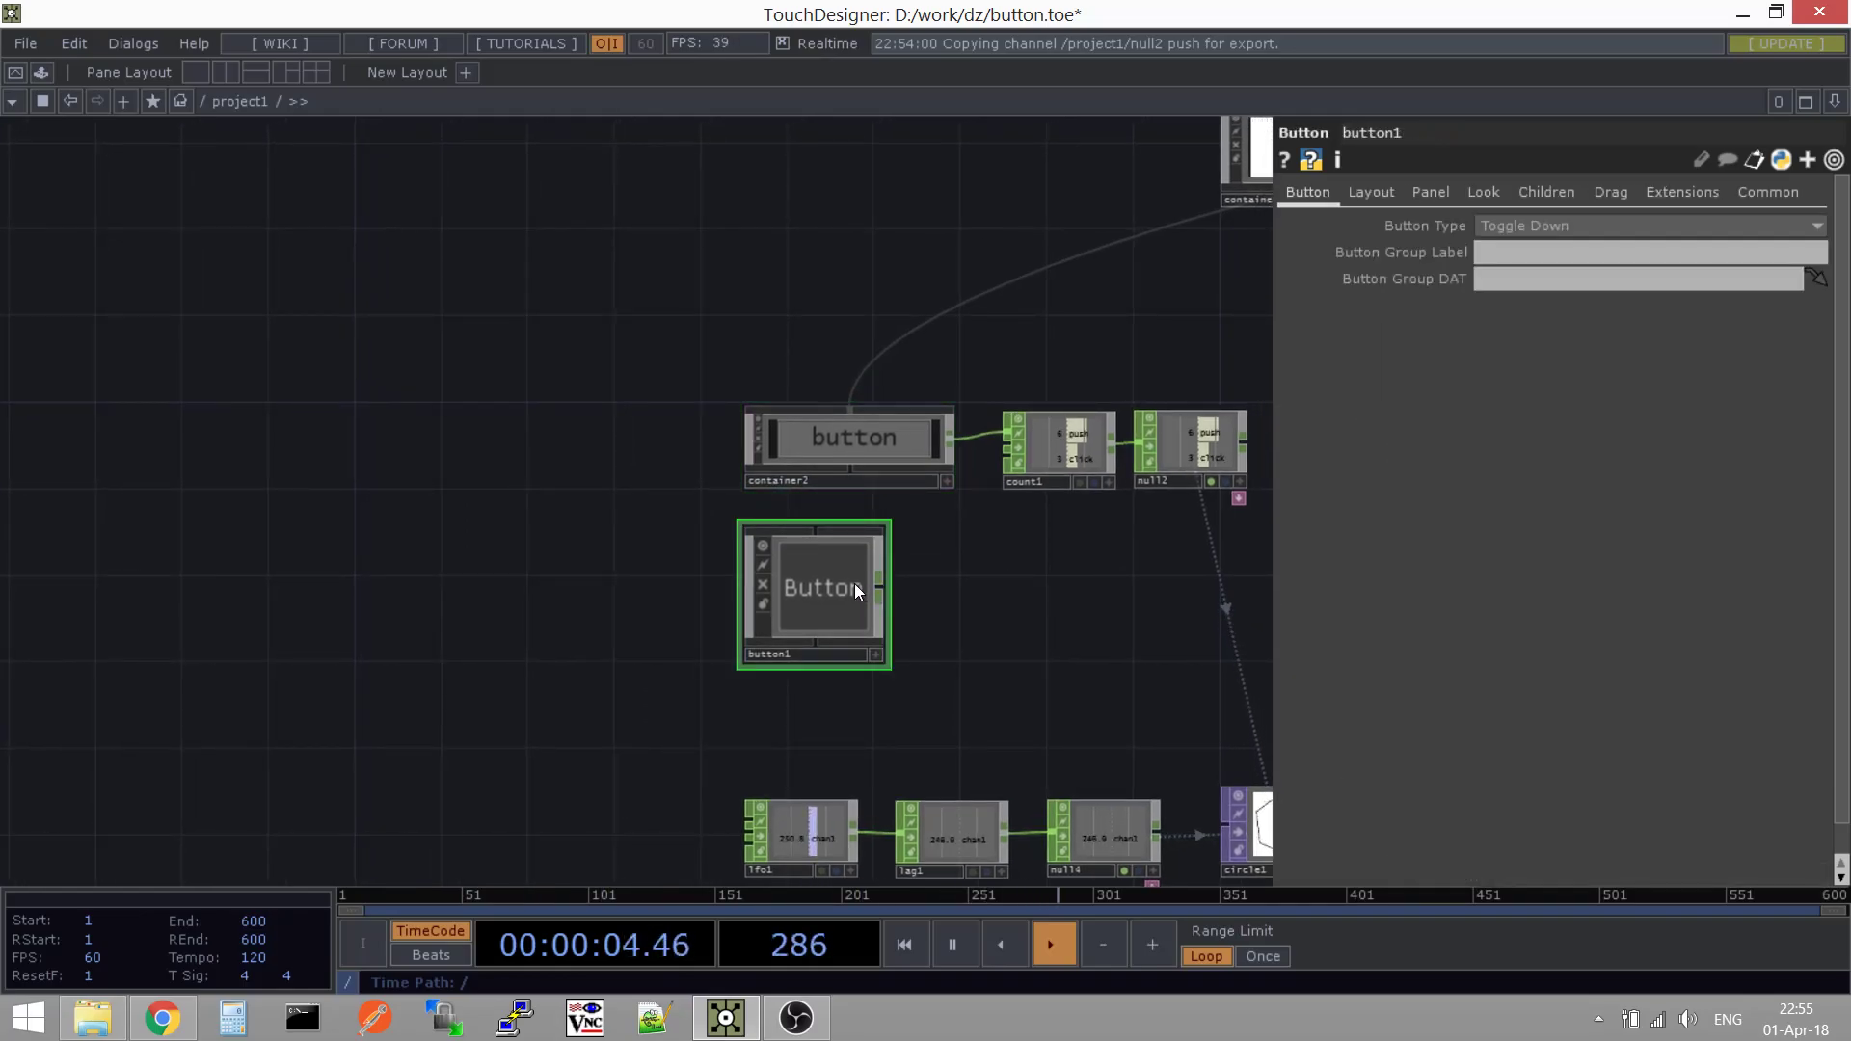
pyautogui.press('Delete')
# Examine the network around container2, container4 and window1, including the tiled pattern preview
pyautogui.press('h')
pyautogui.hotkey('shift', 'h')
pyautogui.moveTo(802, 860); pyautogui.dragTo(929, 490)
pyautogui.scroll(-5, 929, 489)
pyautogui.scroll(3, 559, 670)
pyautogui.scroll(1, 549, 667)
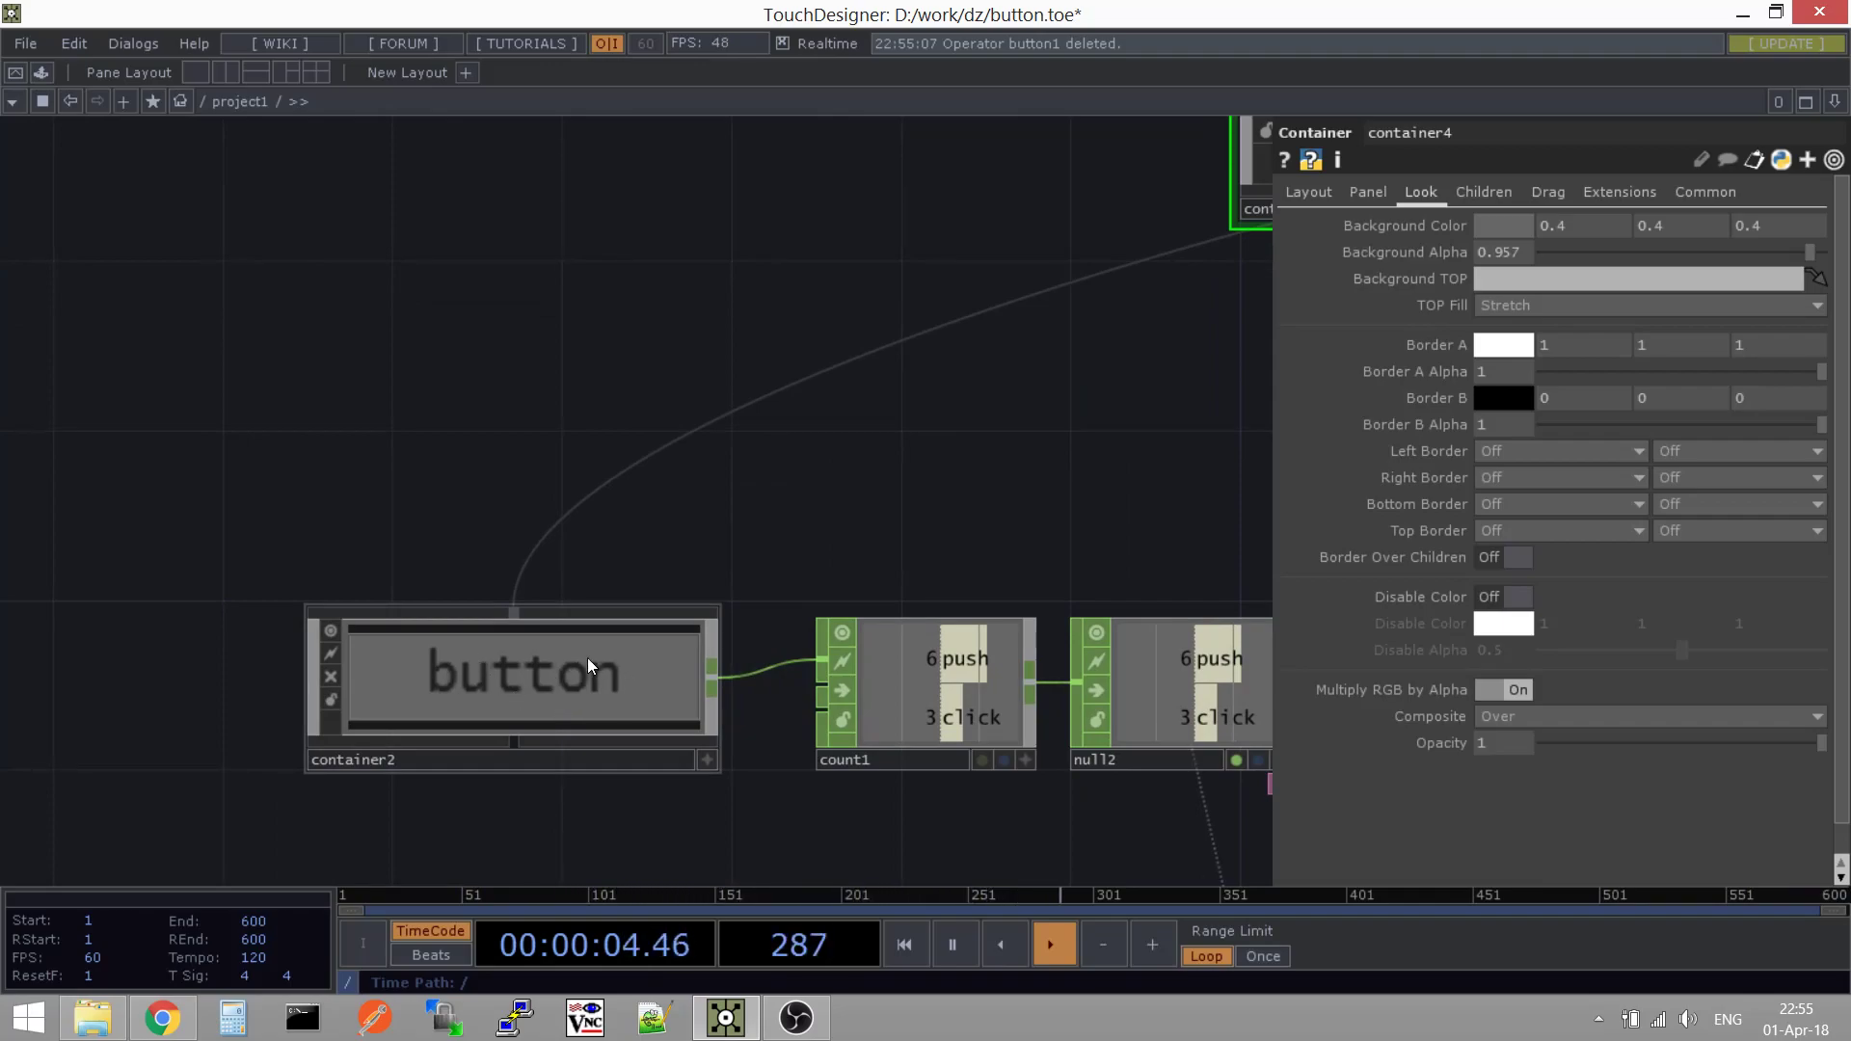
pyautogui.scroll(-2, 587, 657)
pyautogui.scroll(-2, 574, 615)
pyautogui.scroll(5, 925, 540)
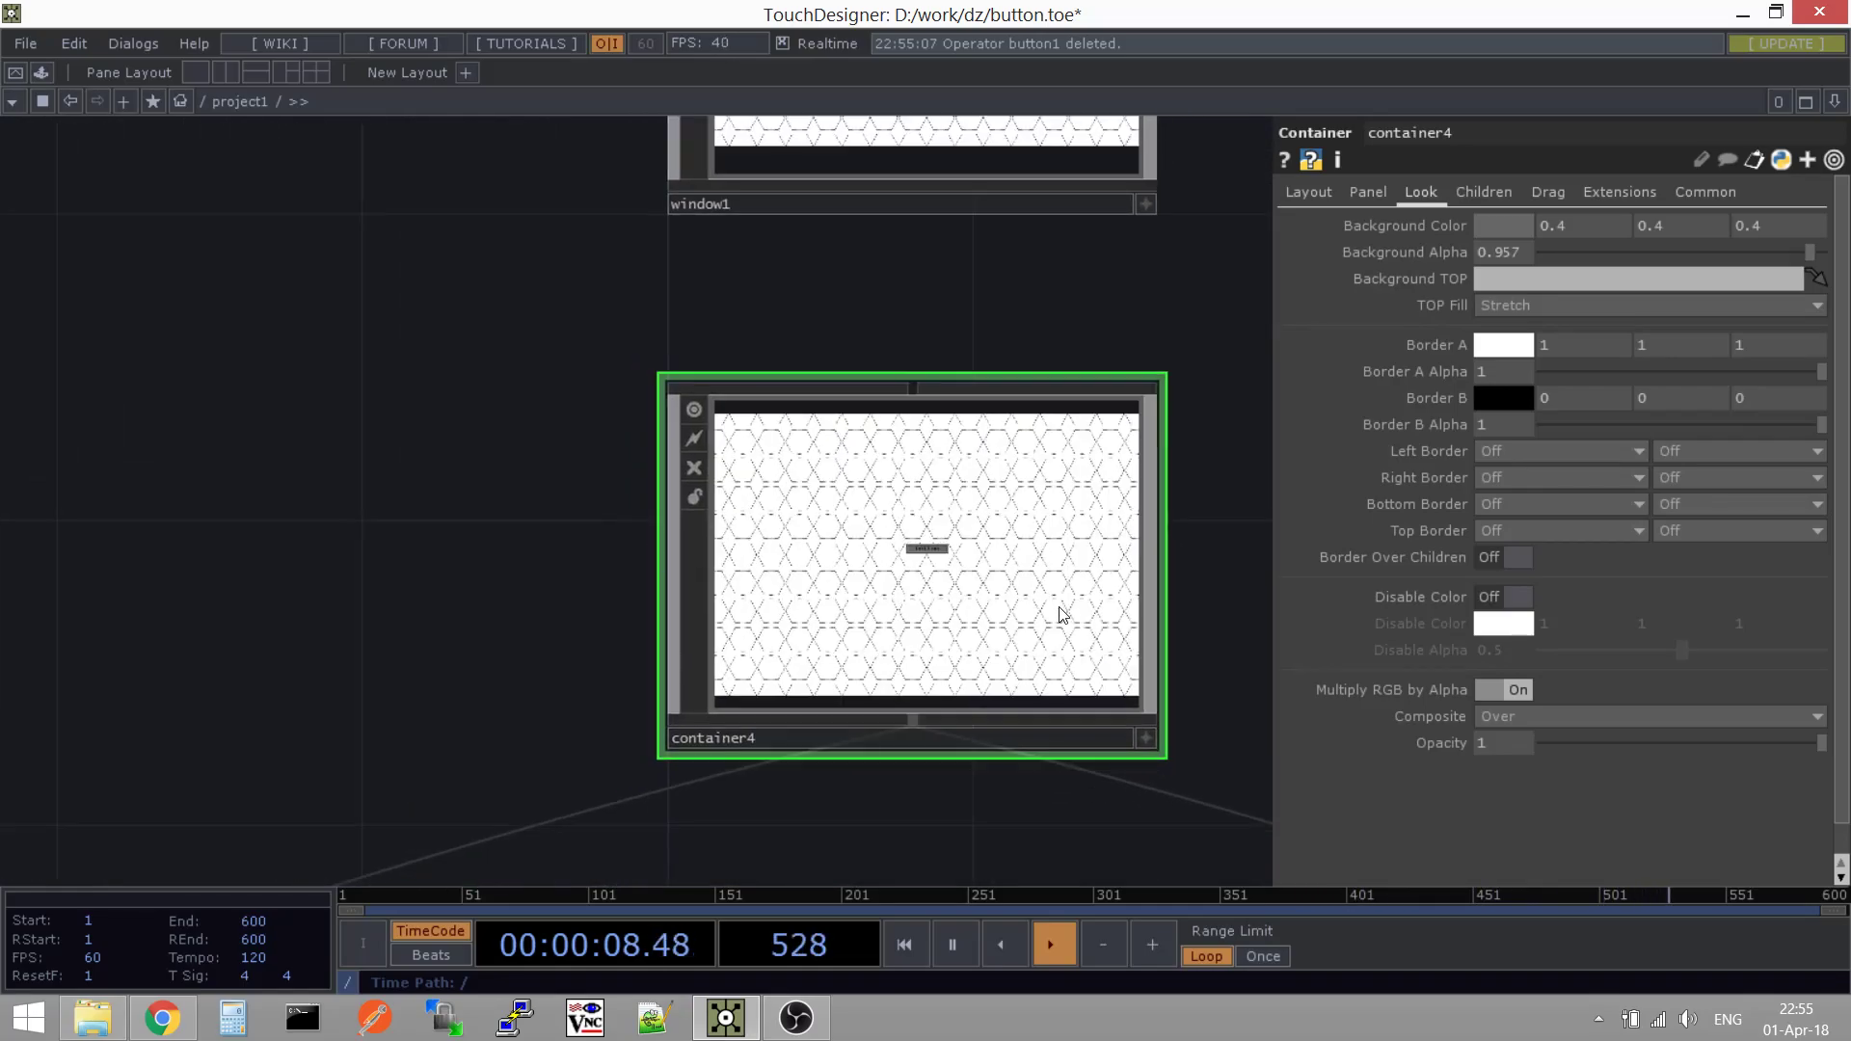
pyautogui.scroll(-4, 1078, 648)
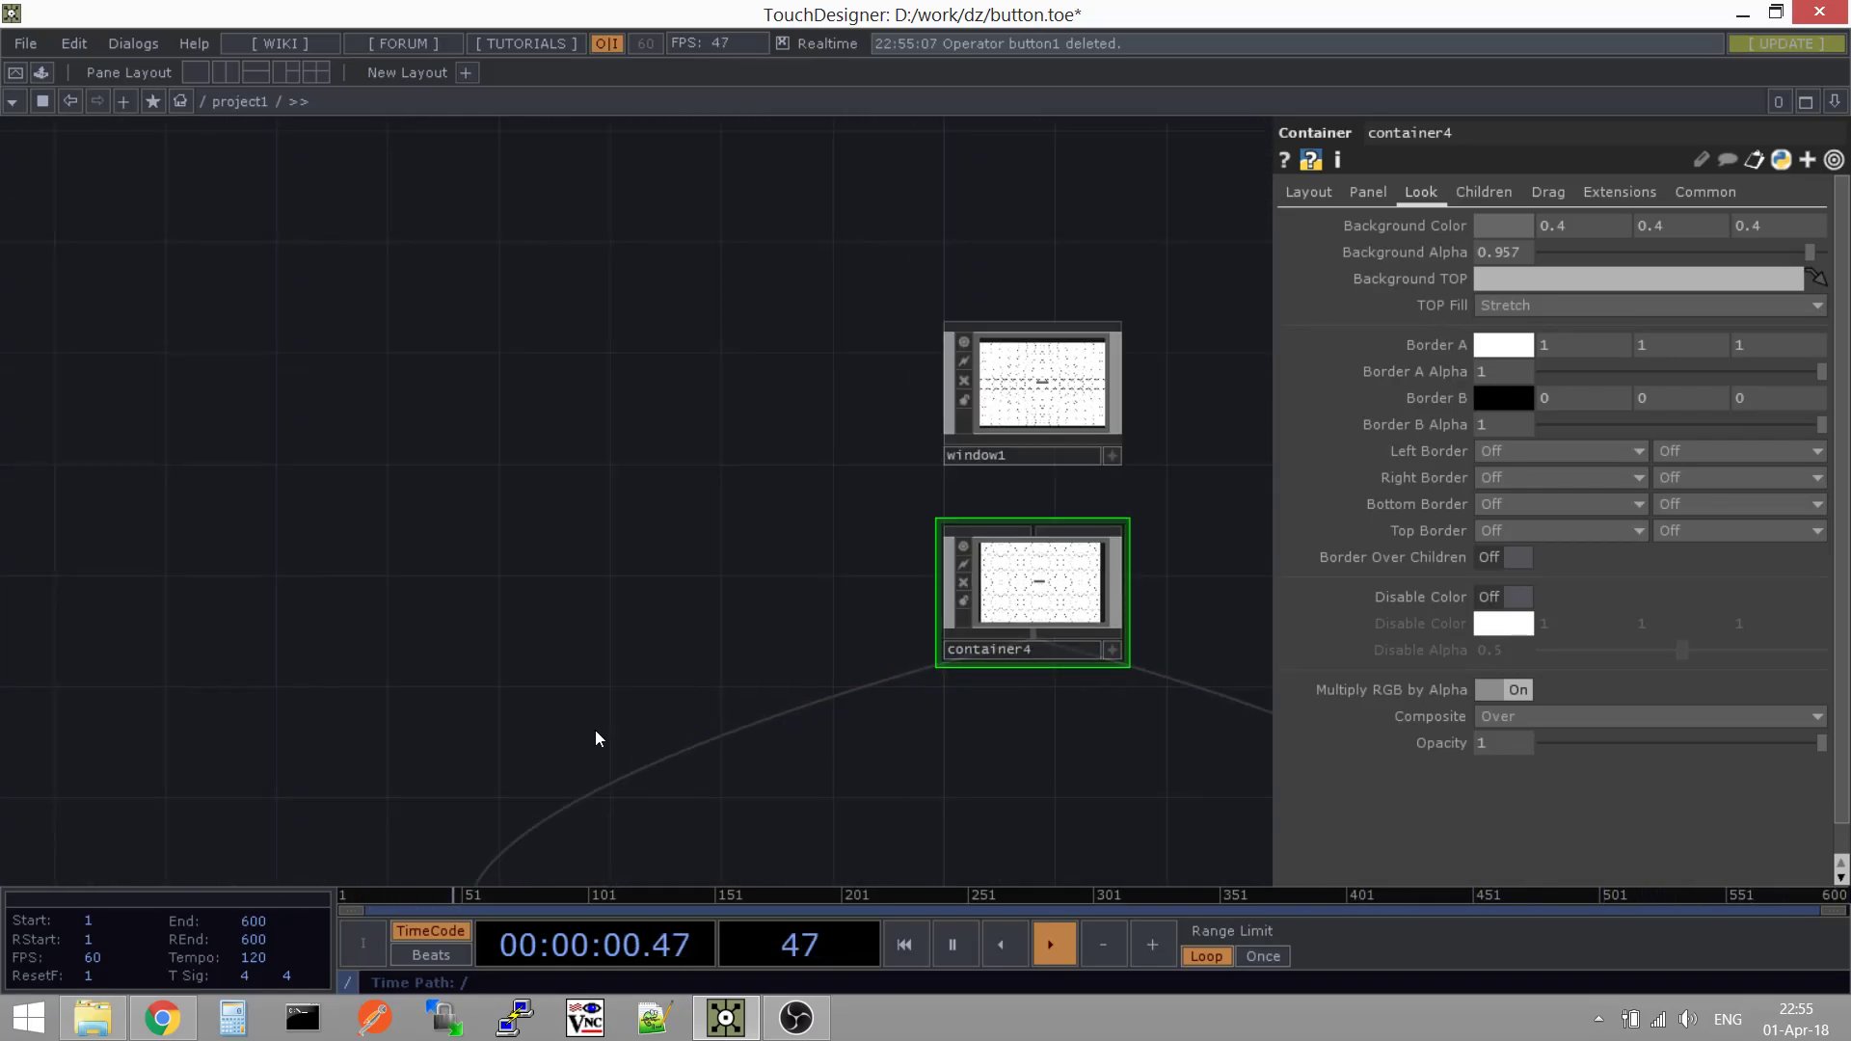
pyautogui.scroll(-3, 675, 559)
pyautogui.scroll(5, 680, 598)
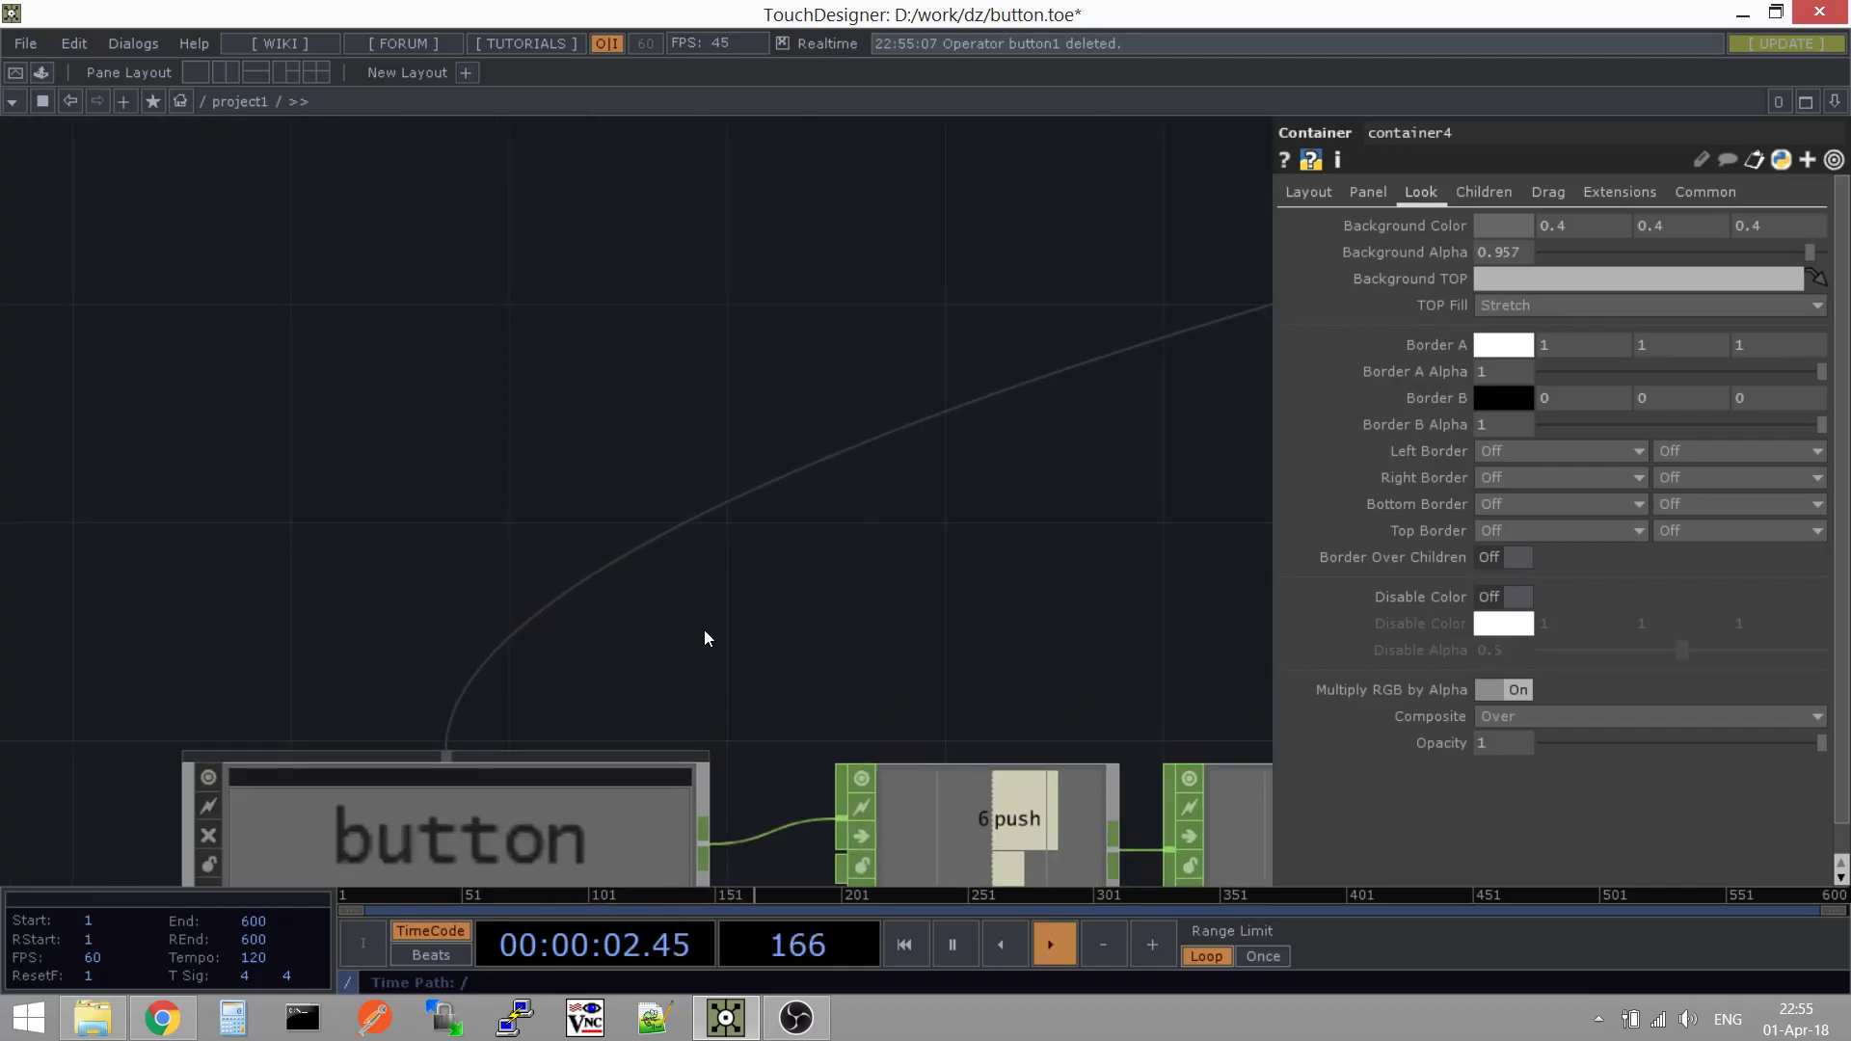
pyautogui.scroll(-3, 721, 492)
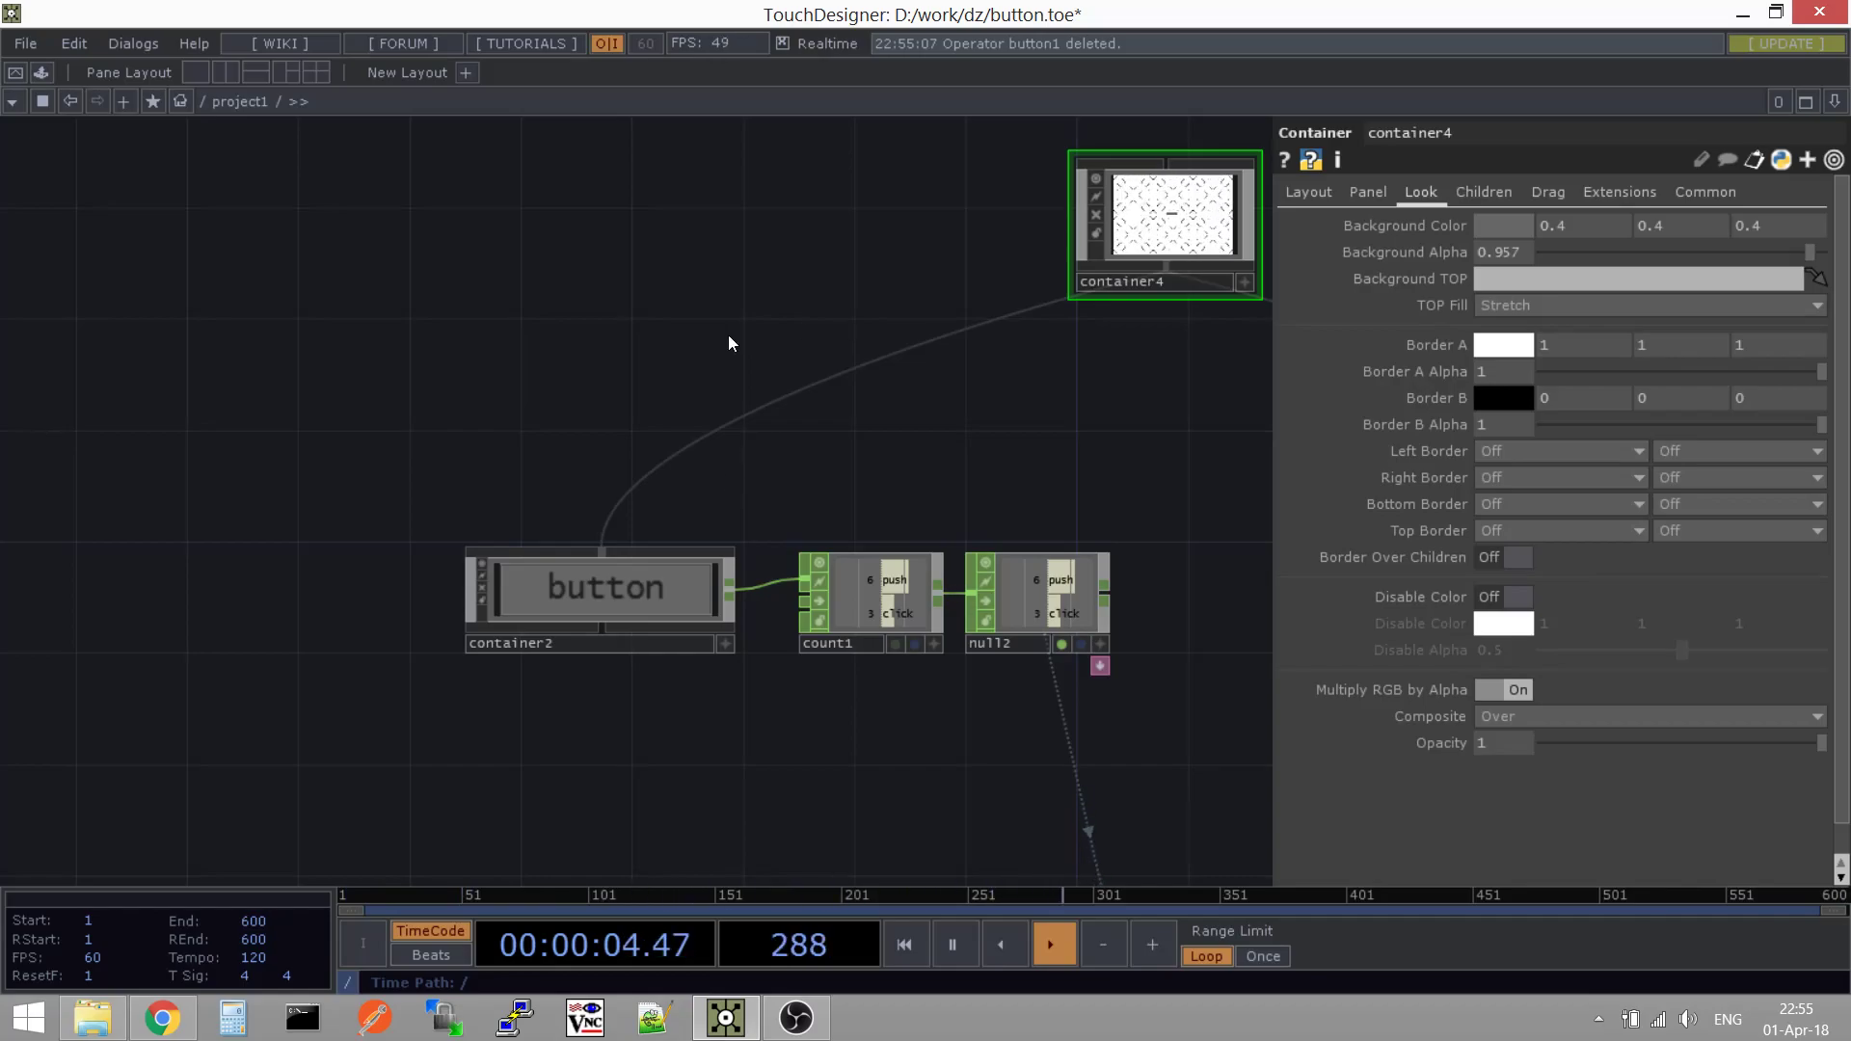
# Inside container2, set the text of text1 to "add side", and return to the project1 network
pyautogui.scroll(10, 591, 598)
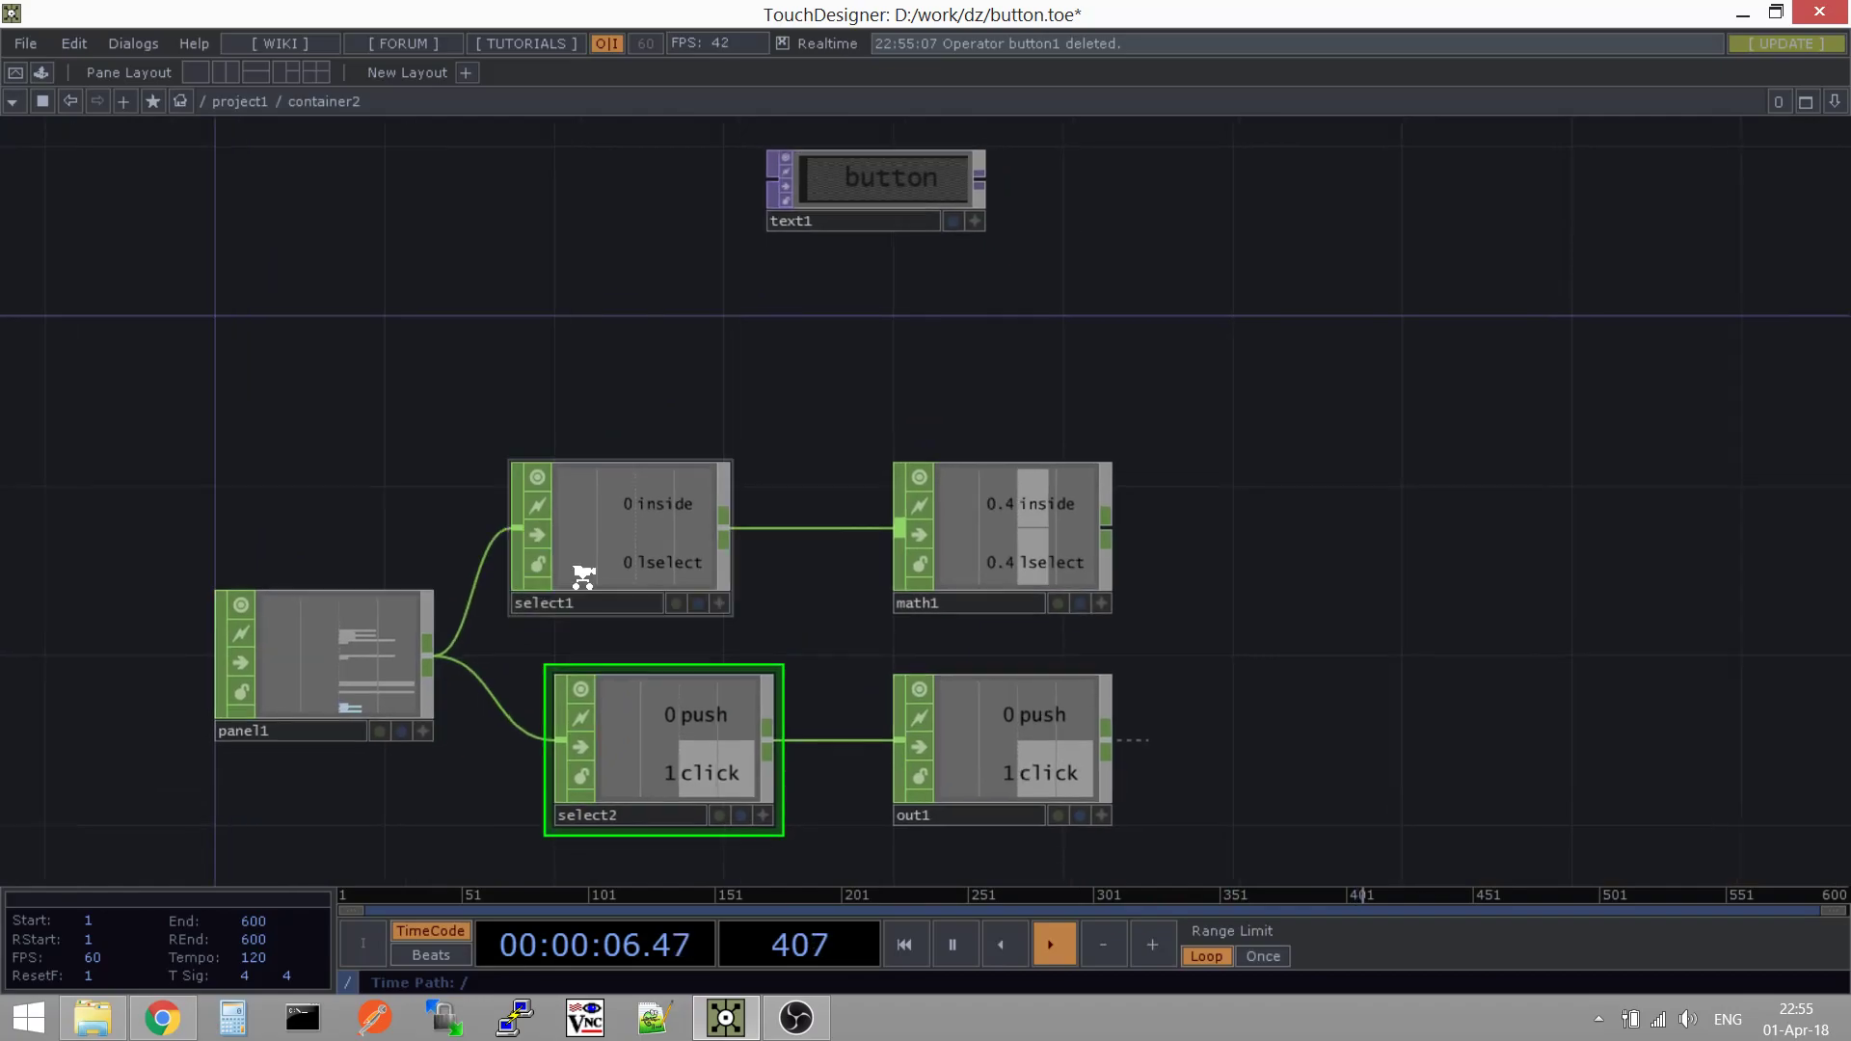
pyautogui.press('p')
pyautogui.scroll(5, 785, 257)
pyautogui.click(804, 367)
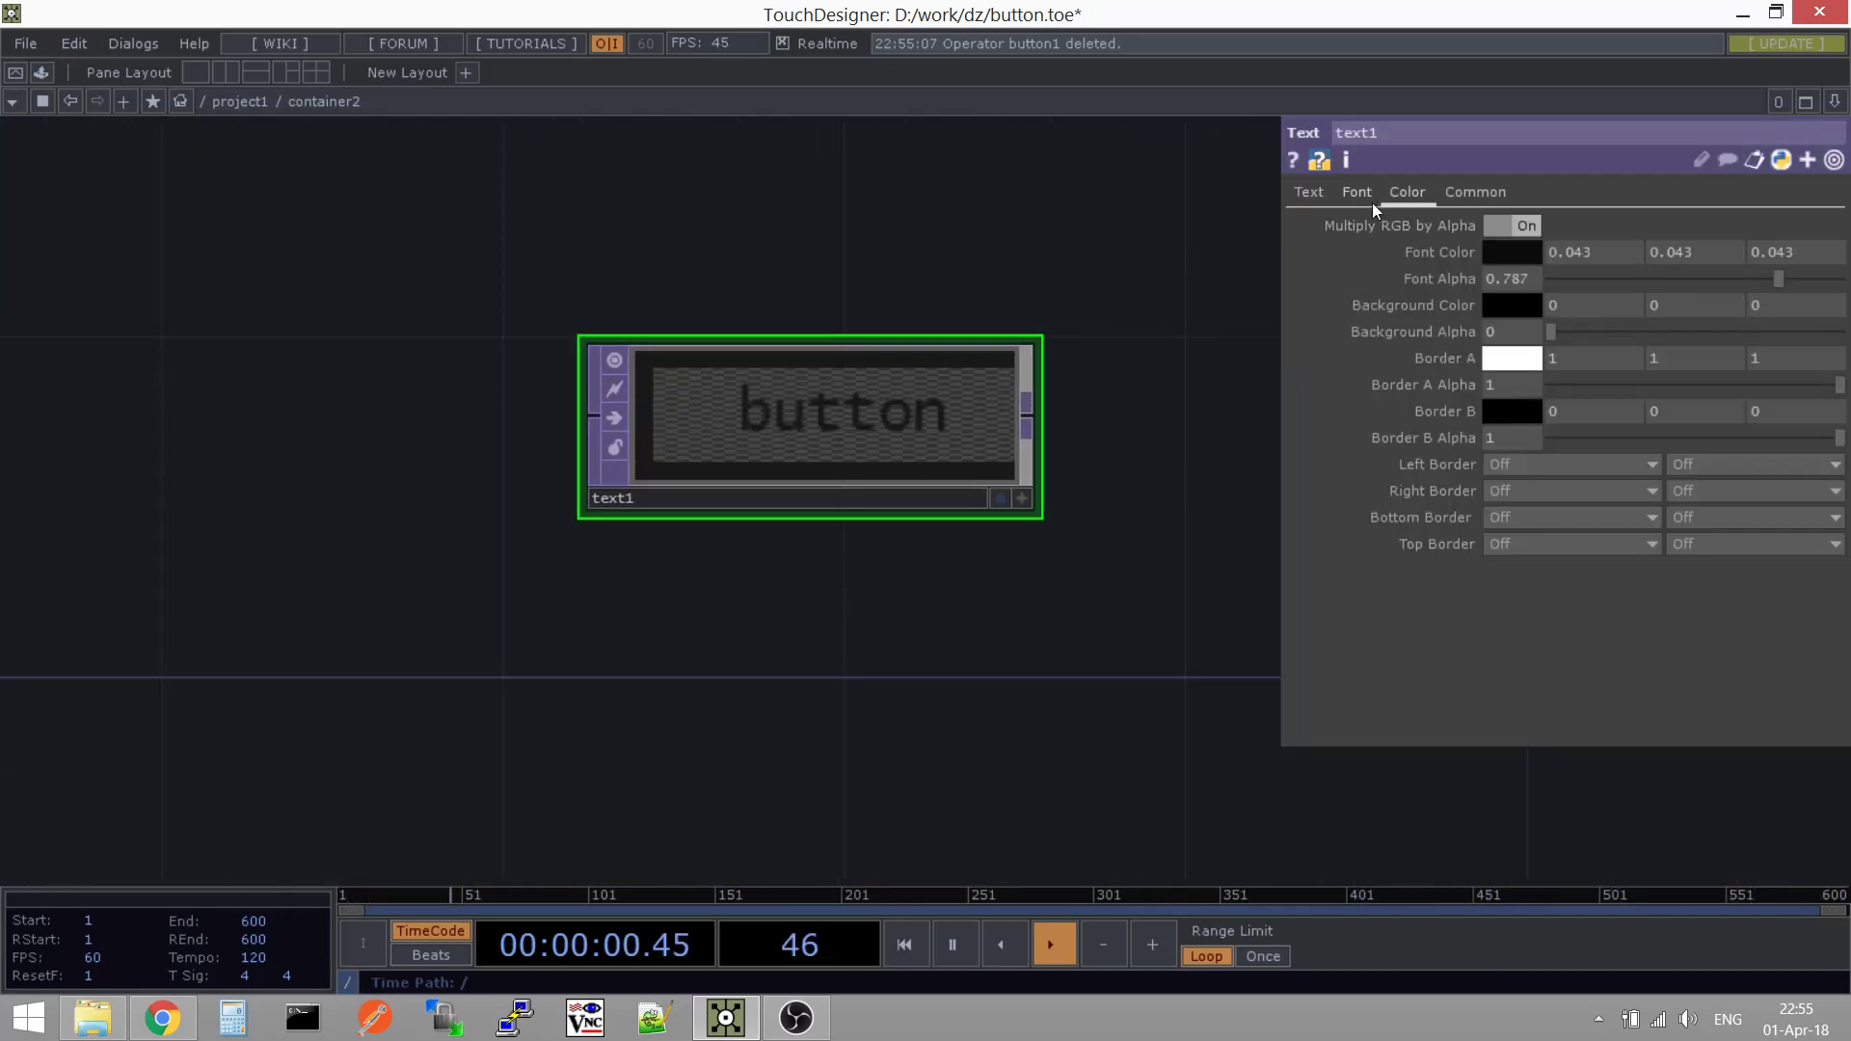
pyautogui.click(1320, 192)
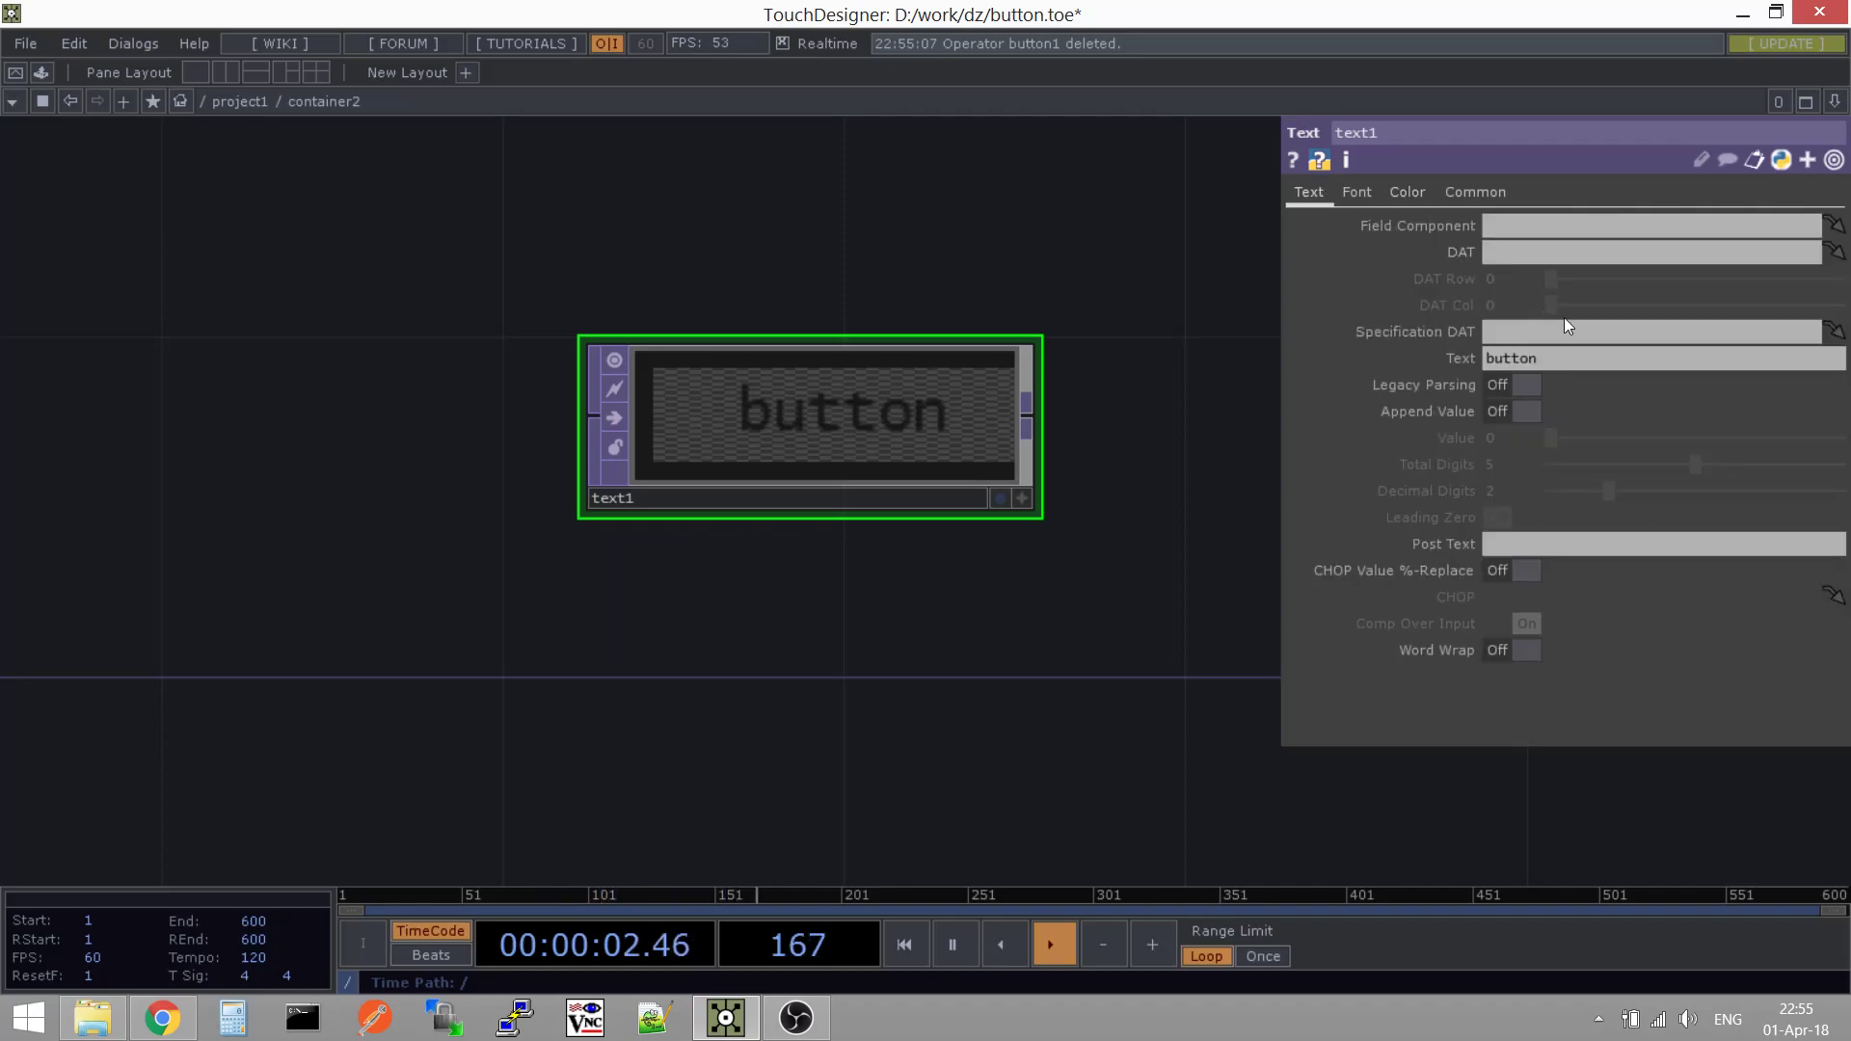
pyautogui.click(1582, 361)
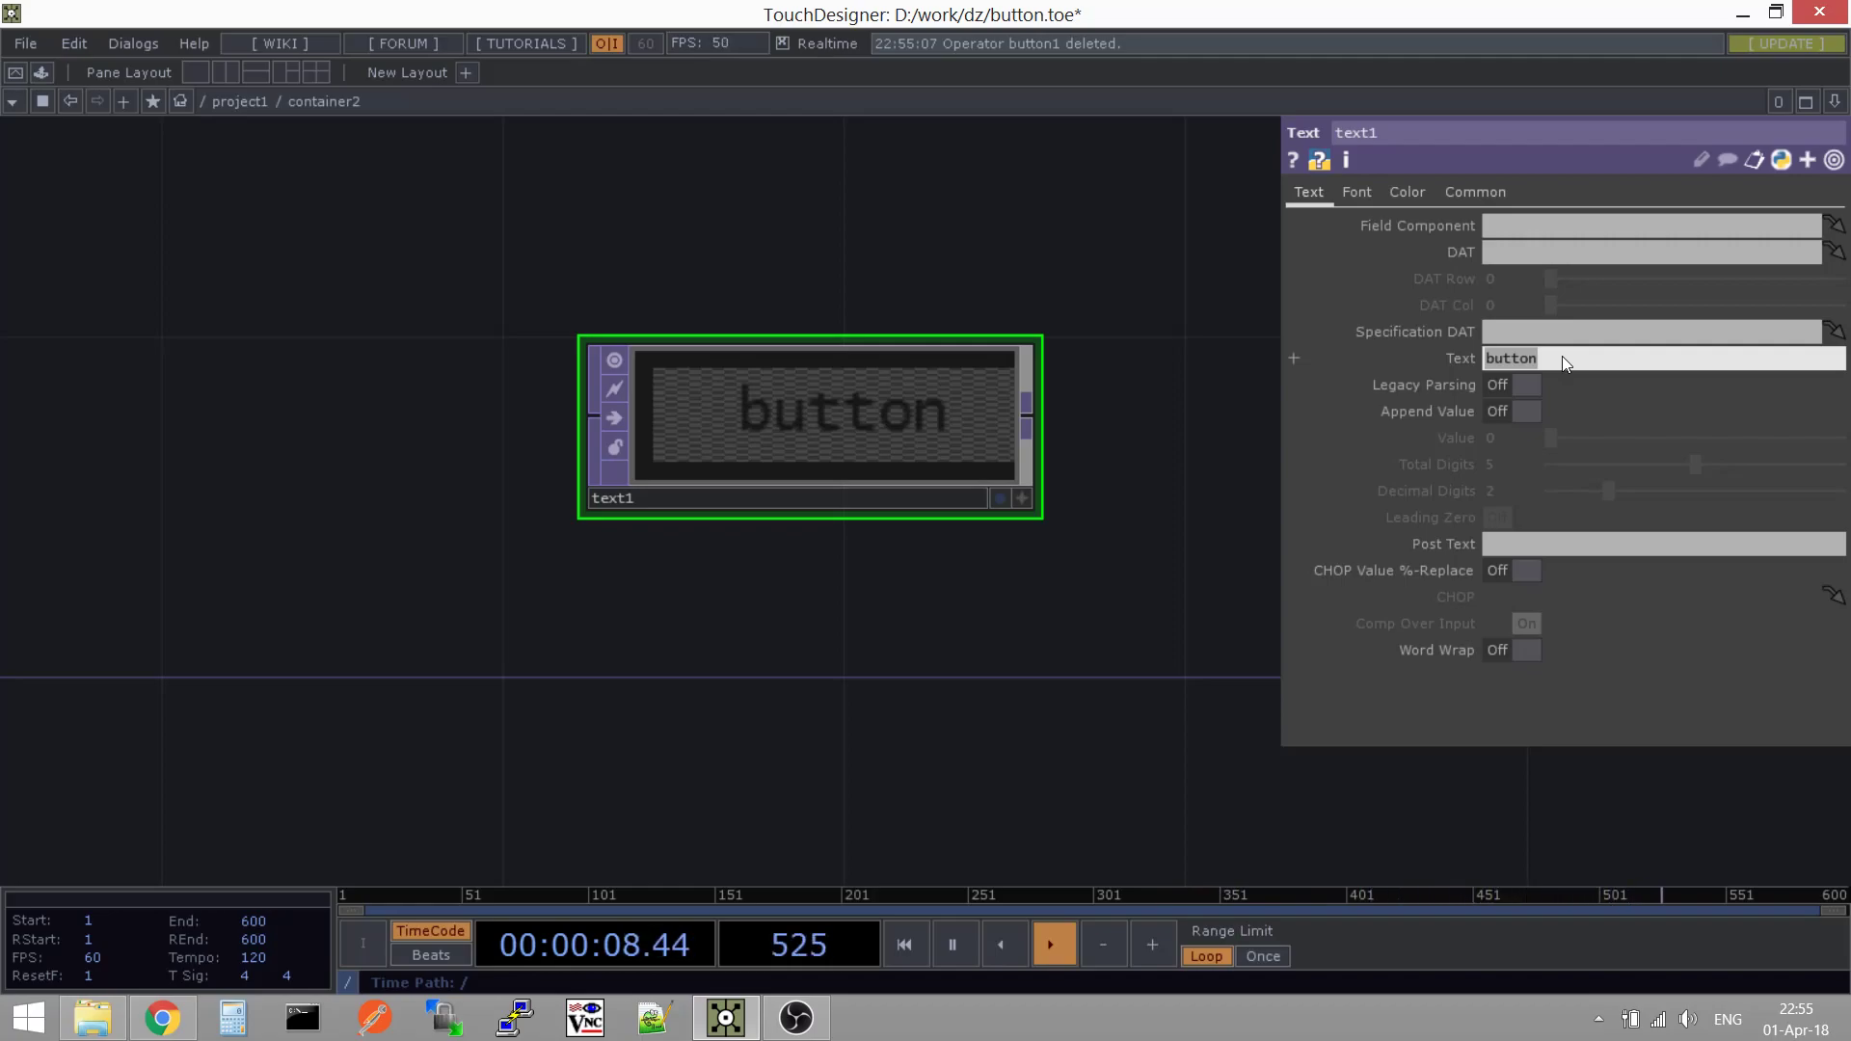
pyautogui.write('add')
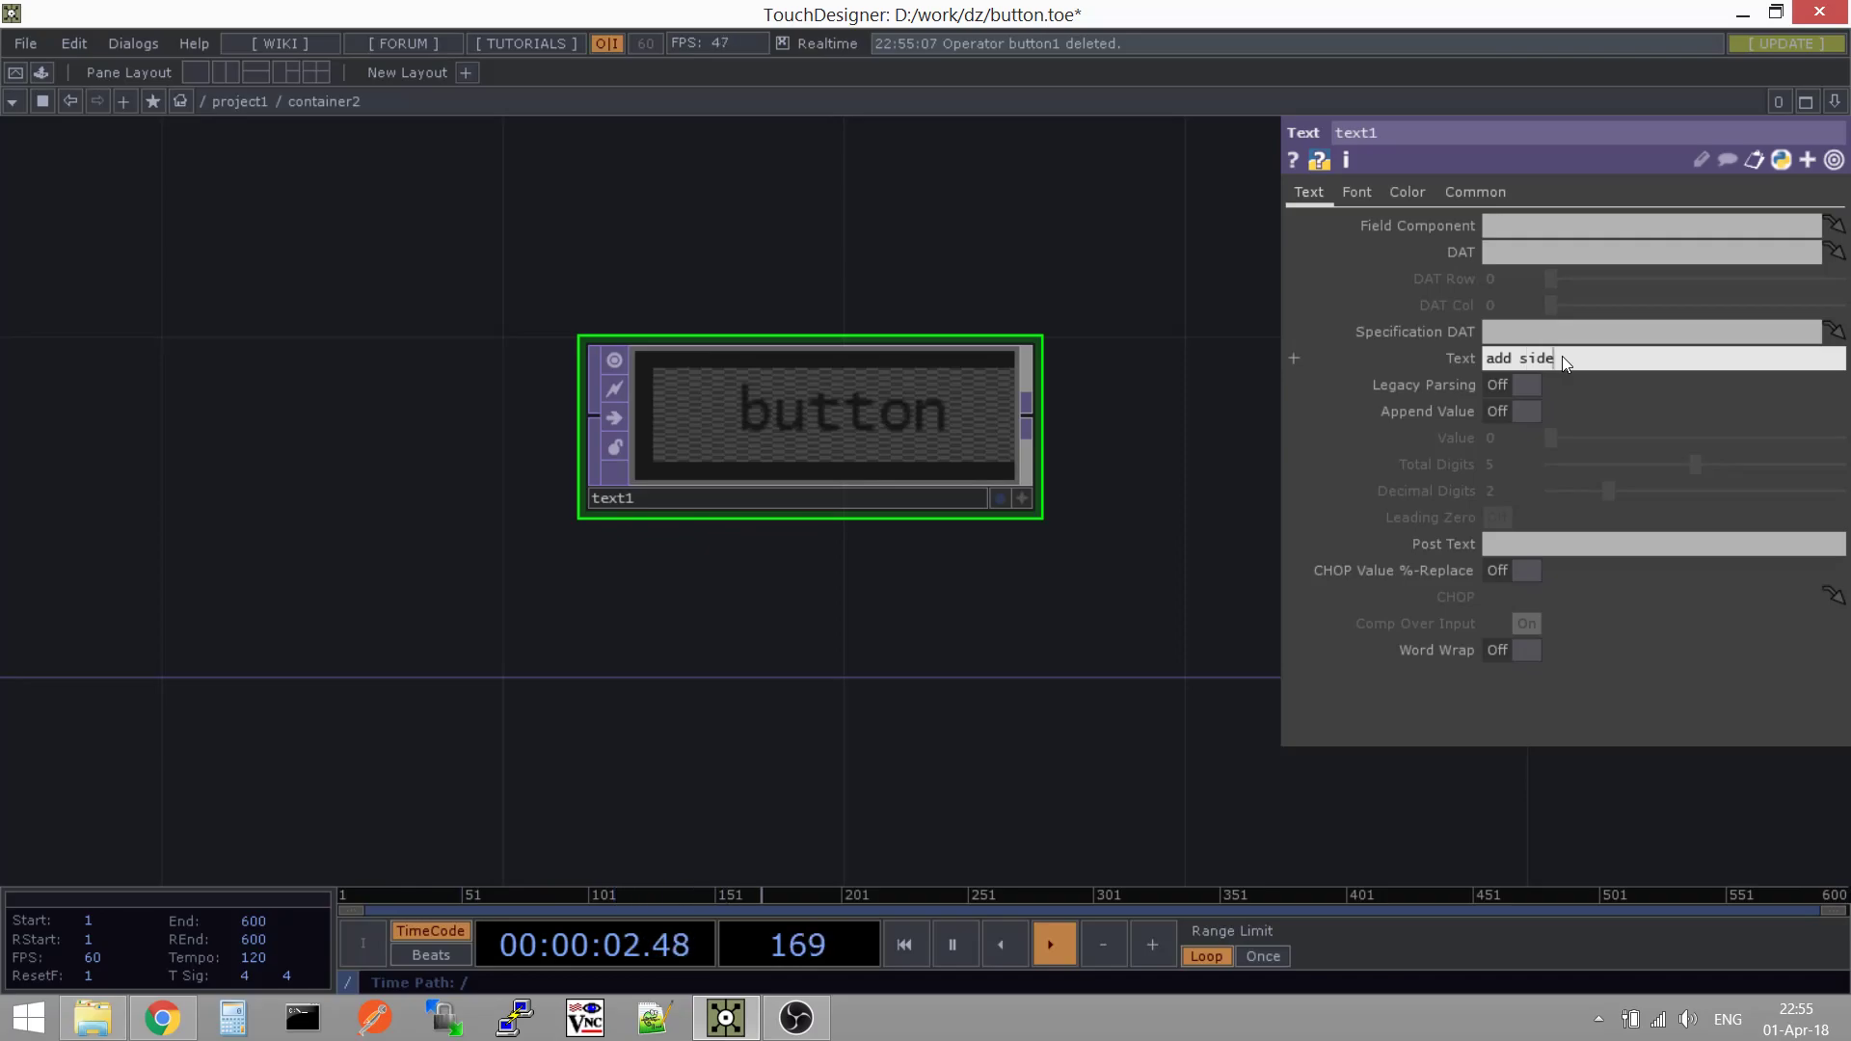
pyautogui.write(' side')
pyautogui.press('Return')
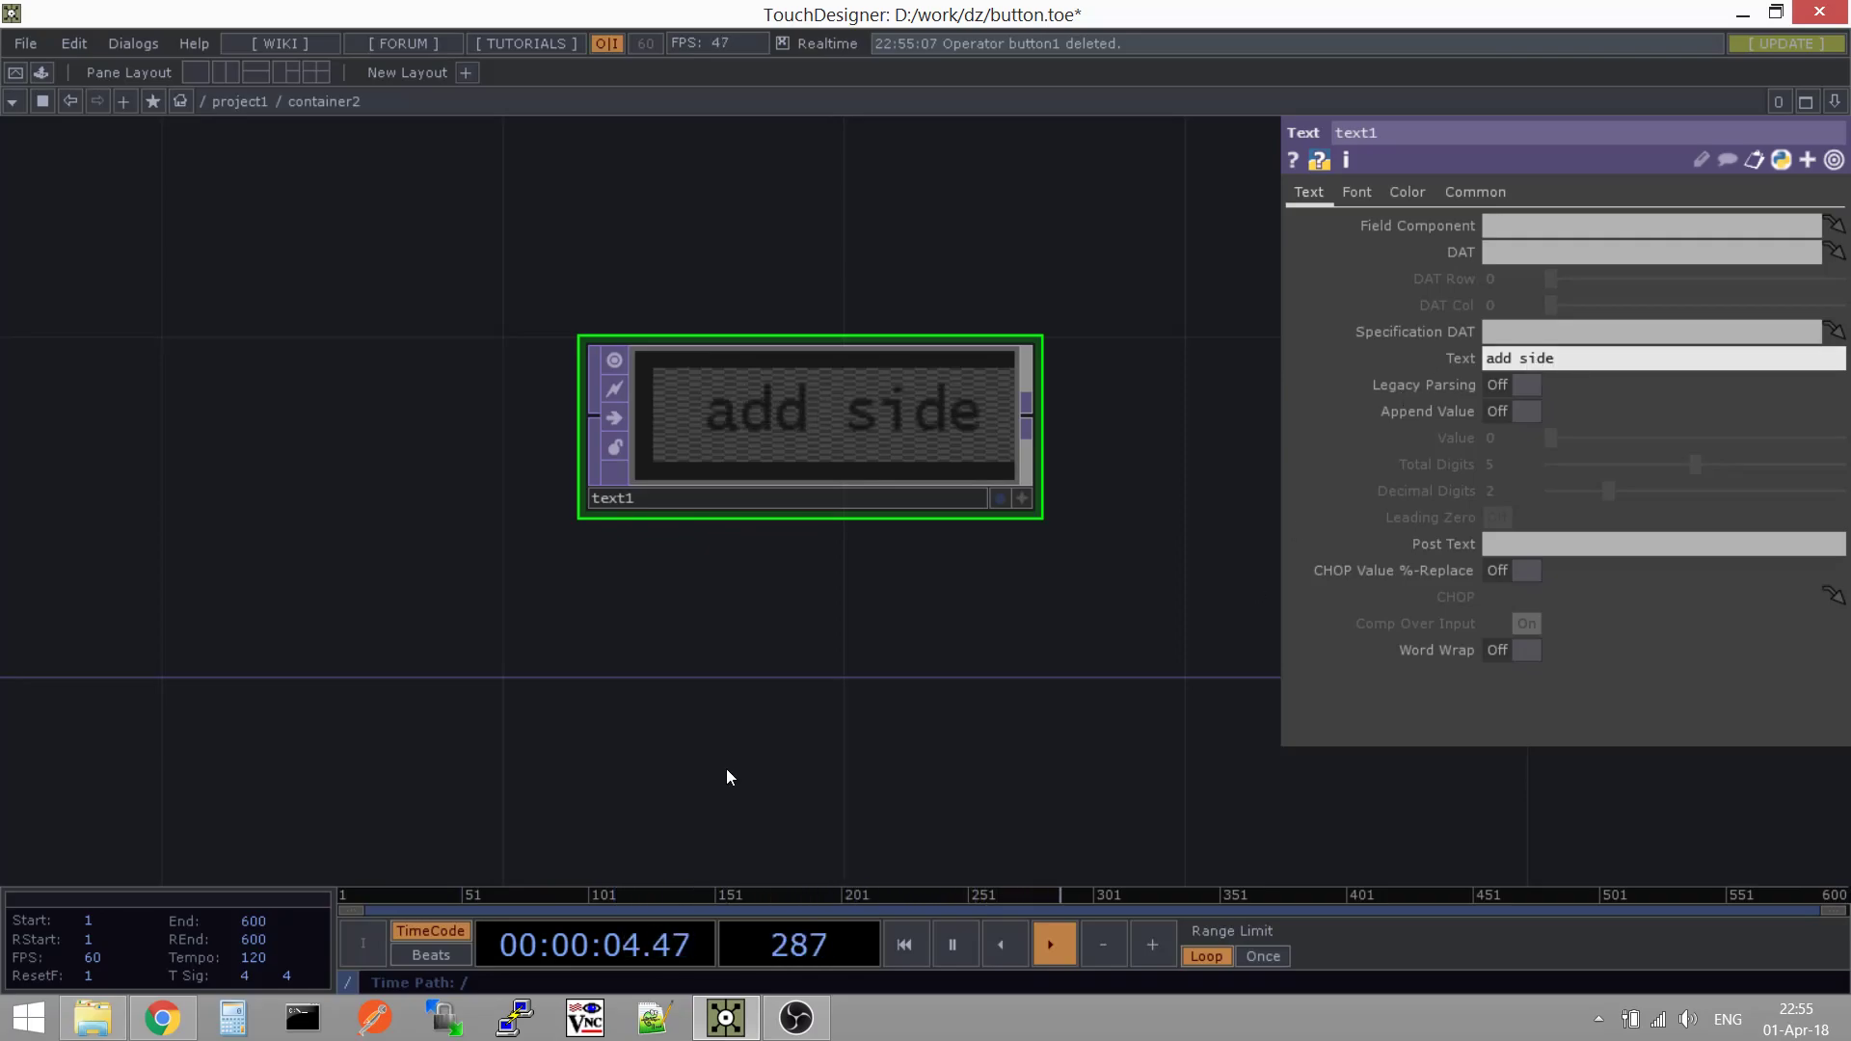
pyautogui.press('u')
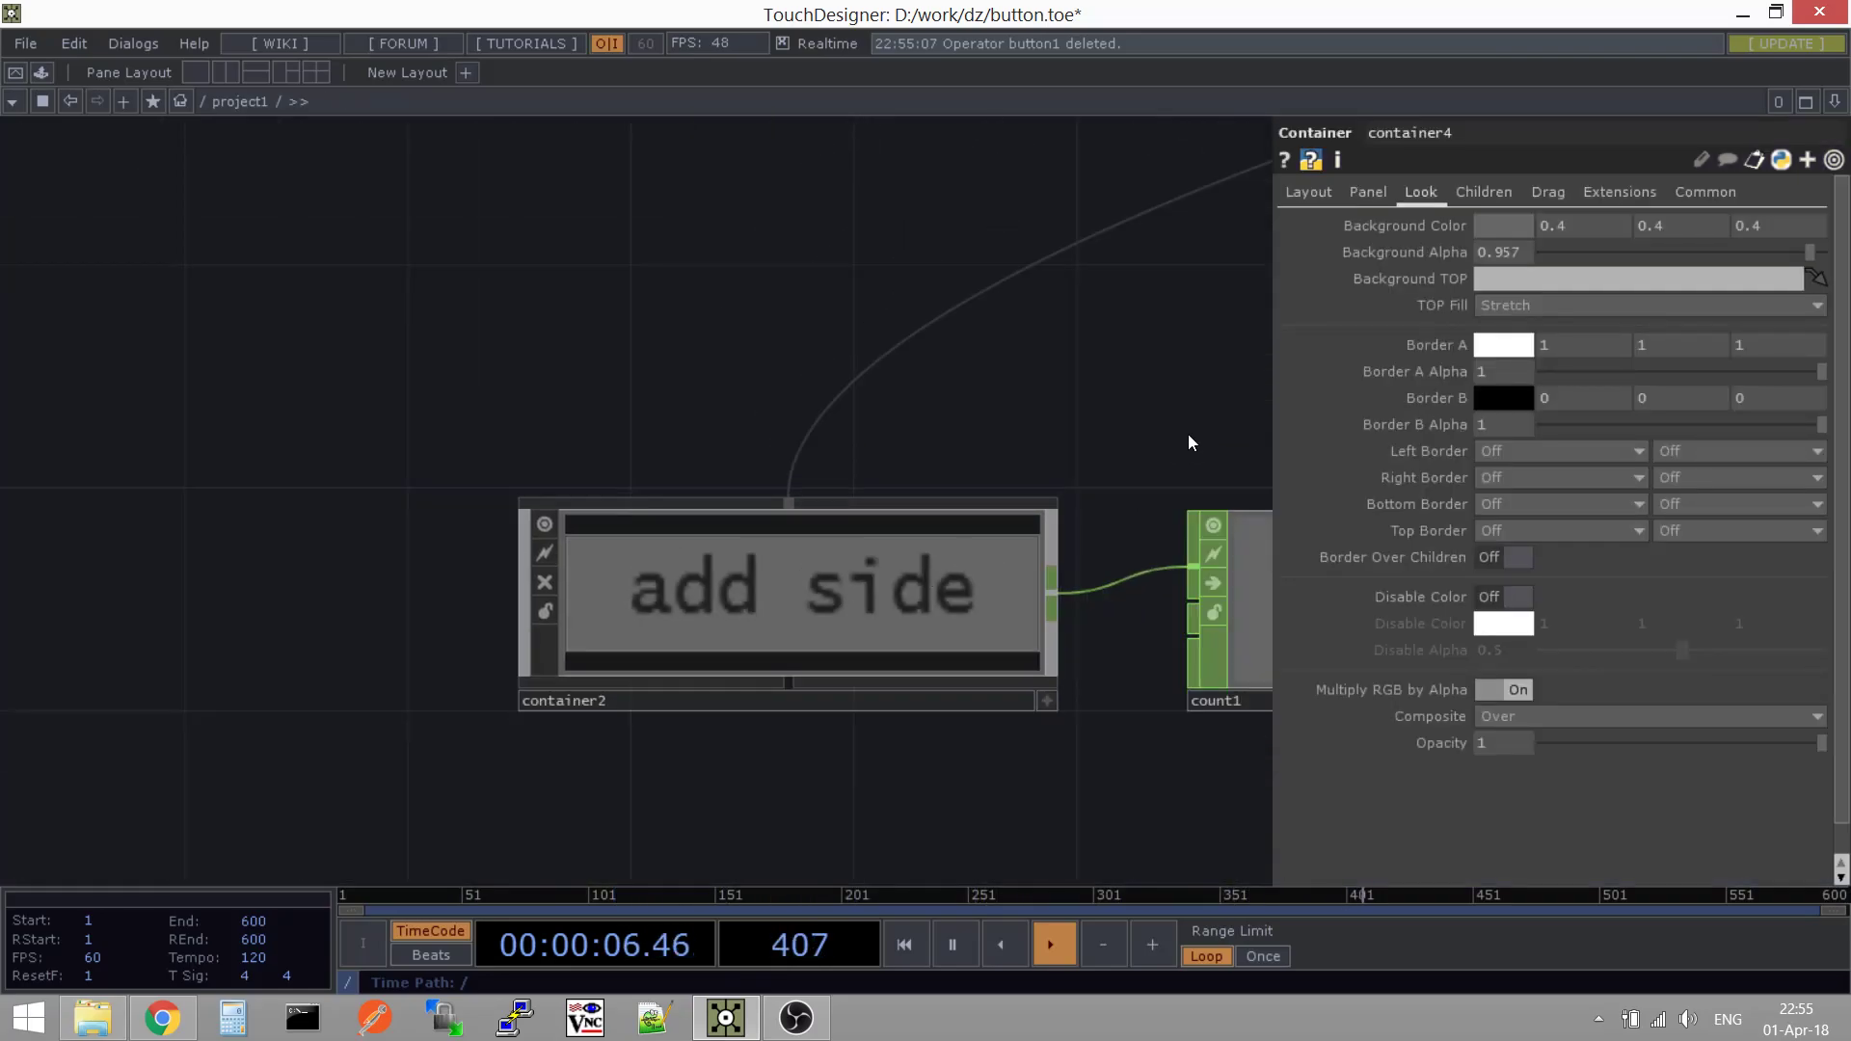
# Review the whole project1 network, from the button and LFO chains to the output containers
pyautogui.moveTo(595, 494); pyautogui.dragTo(904, 437, button='middle')
pyautogui.moveTo(838, 218); pyautogui.dragTo(797, 269)
pyautogui.moveTo(863, 315); pyautogui.dragTo(644, 759, button='middle')
pyautogui.moveTo(644, 759); pyautogui.dragTo(756, 344)
pyautogui.scroll(-10, 757, 343)
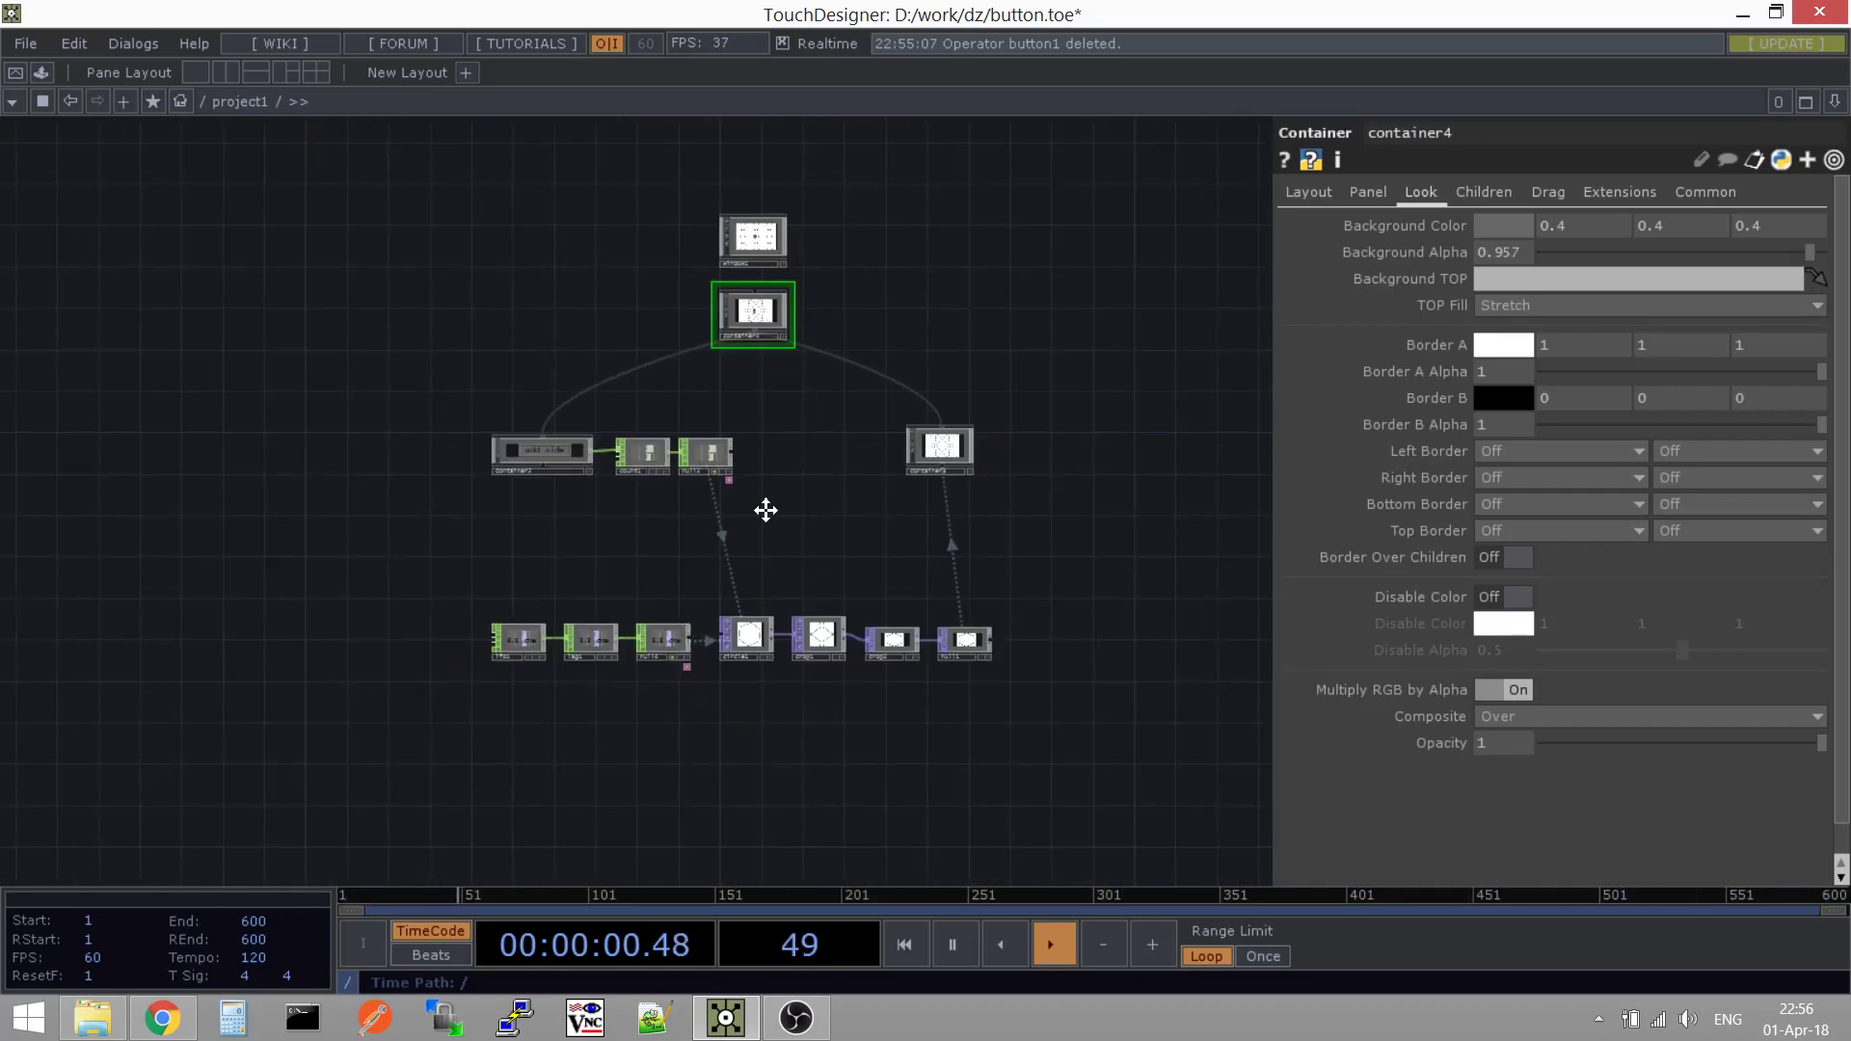
pyautogui.moveTo(761, 535); pyautogui.dragTo(783, 483)
pyautogui.scroll(5, 795, 390)
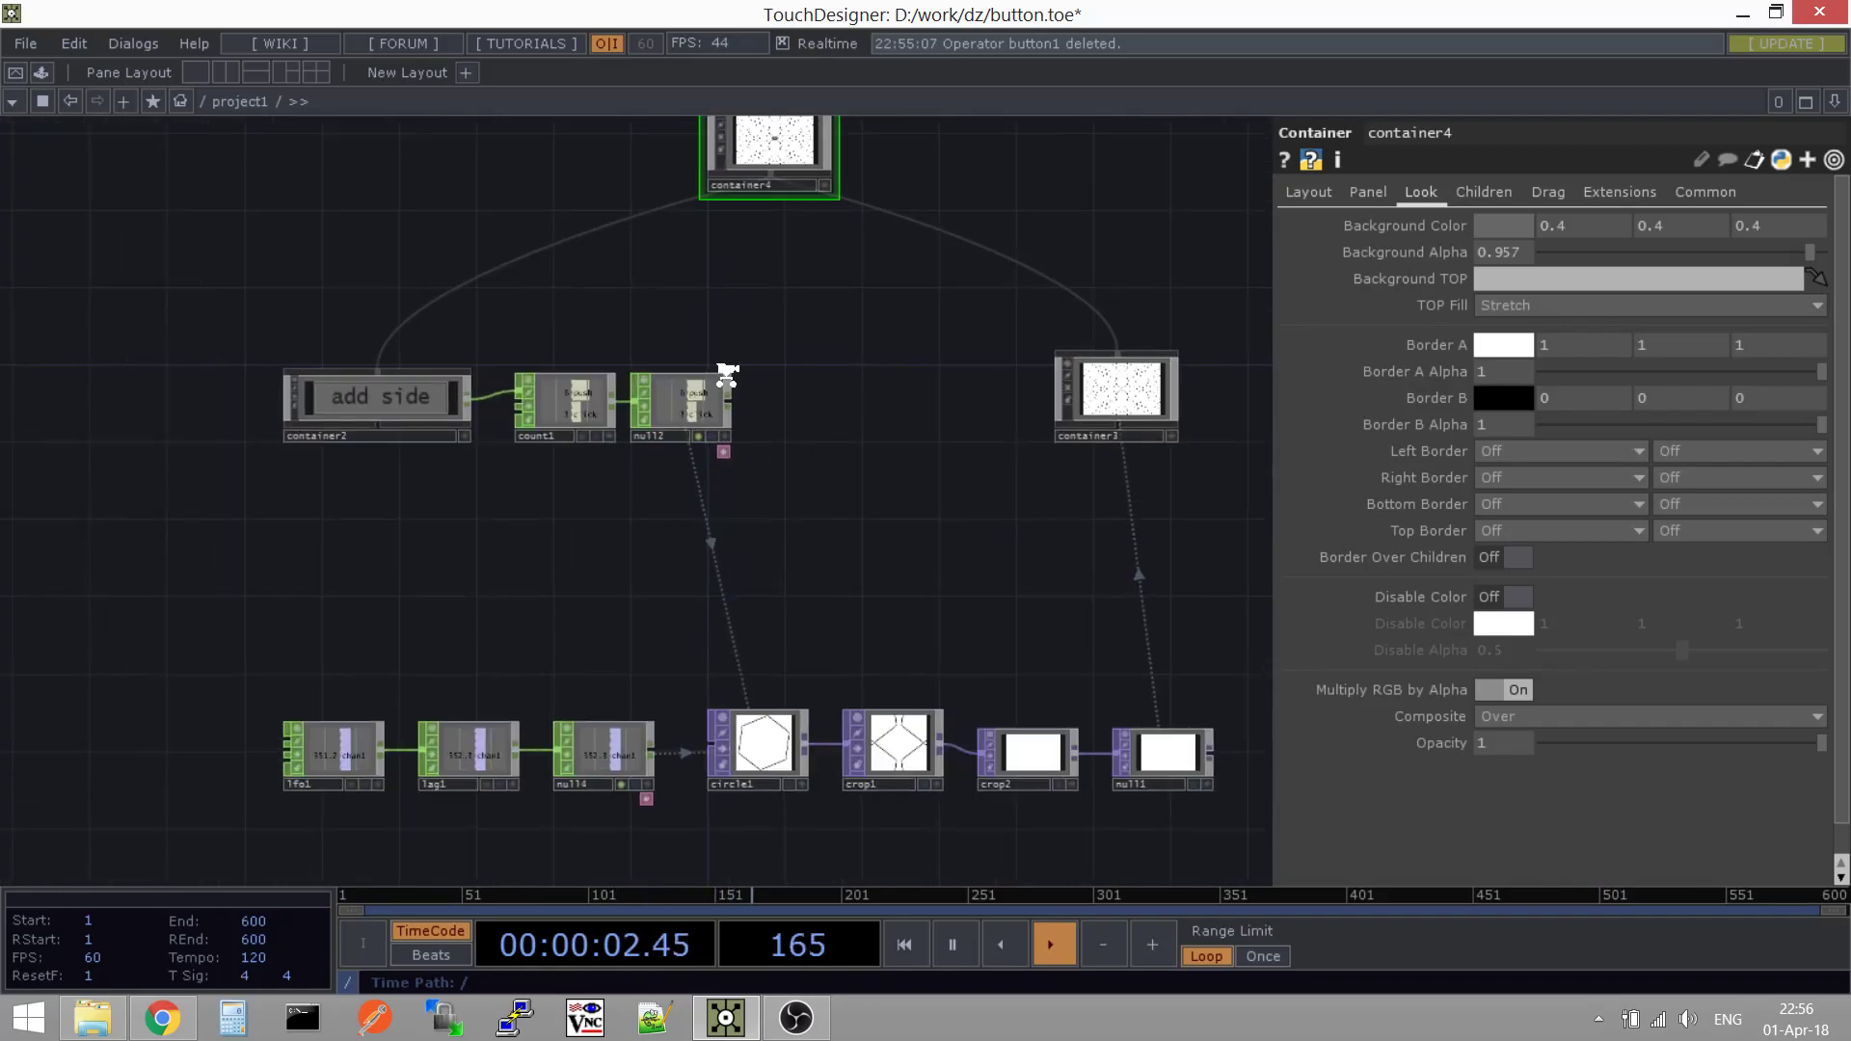
# Tidy the network layout by moving null2 directly above circle1, spacing count1 between container2 and null2, and aligning container3 above null1
pyautogui.moveTo(709, 415); pyautogui.dragTo(791, 415)
pyautogui.moveTo(545, 401)
pyautogui.mouseDown()
pyautogui.moveTo(605, 401)
pyautogui.moveTo(566, 401)
pyautogui.mouseUp()
pyautogui.moveTo(602, 529); pyautogui.dragTo(604, 507)
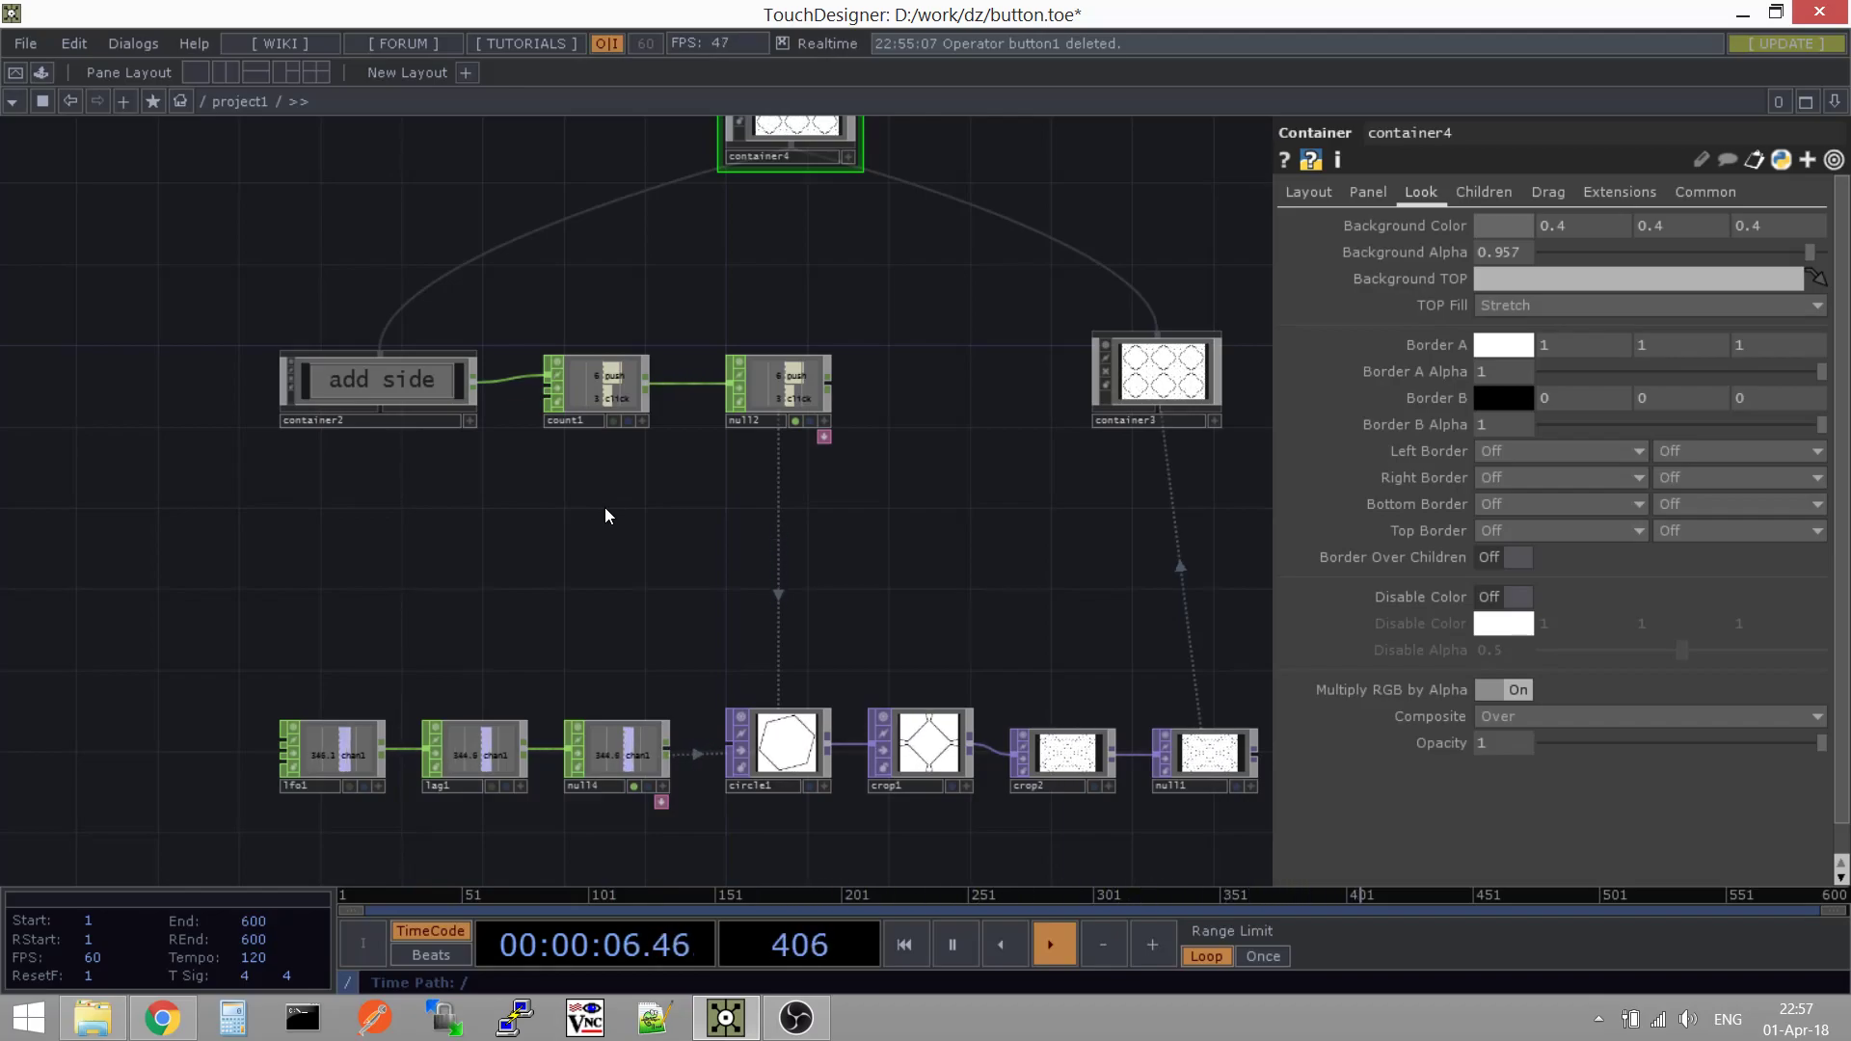
pyautogui.moveTo(913, 528); pyautogui.dragTo(796, 545)
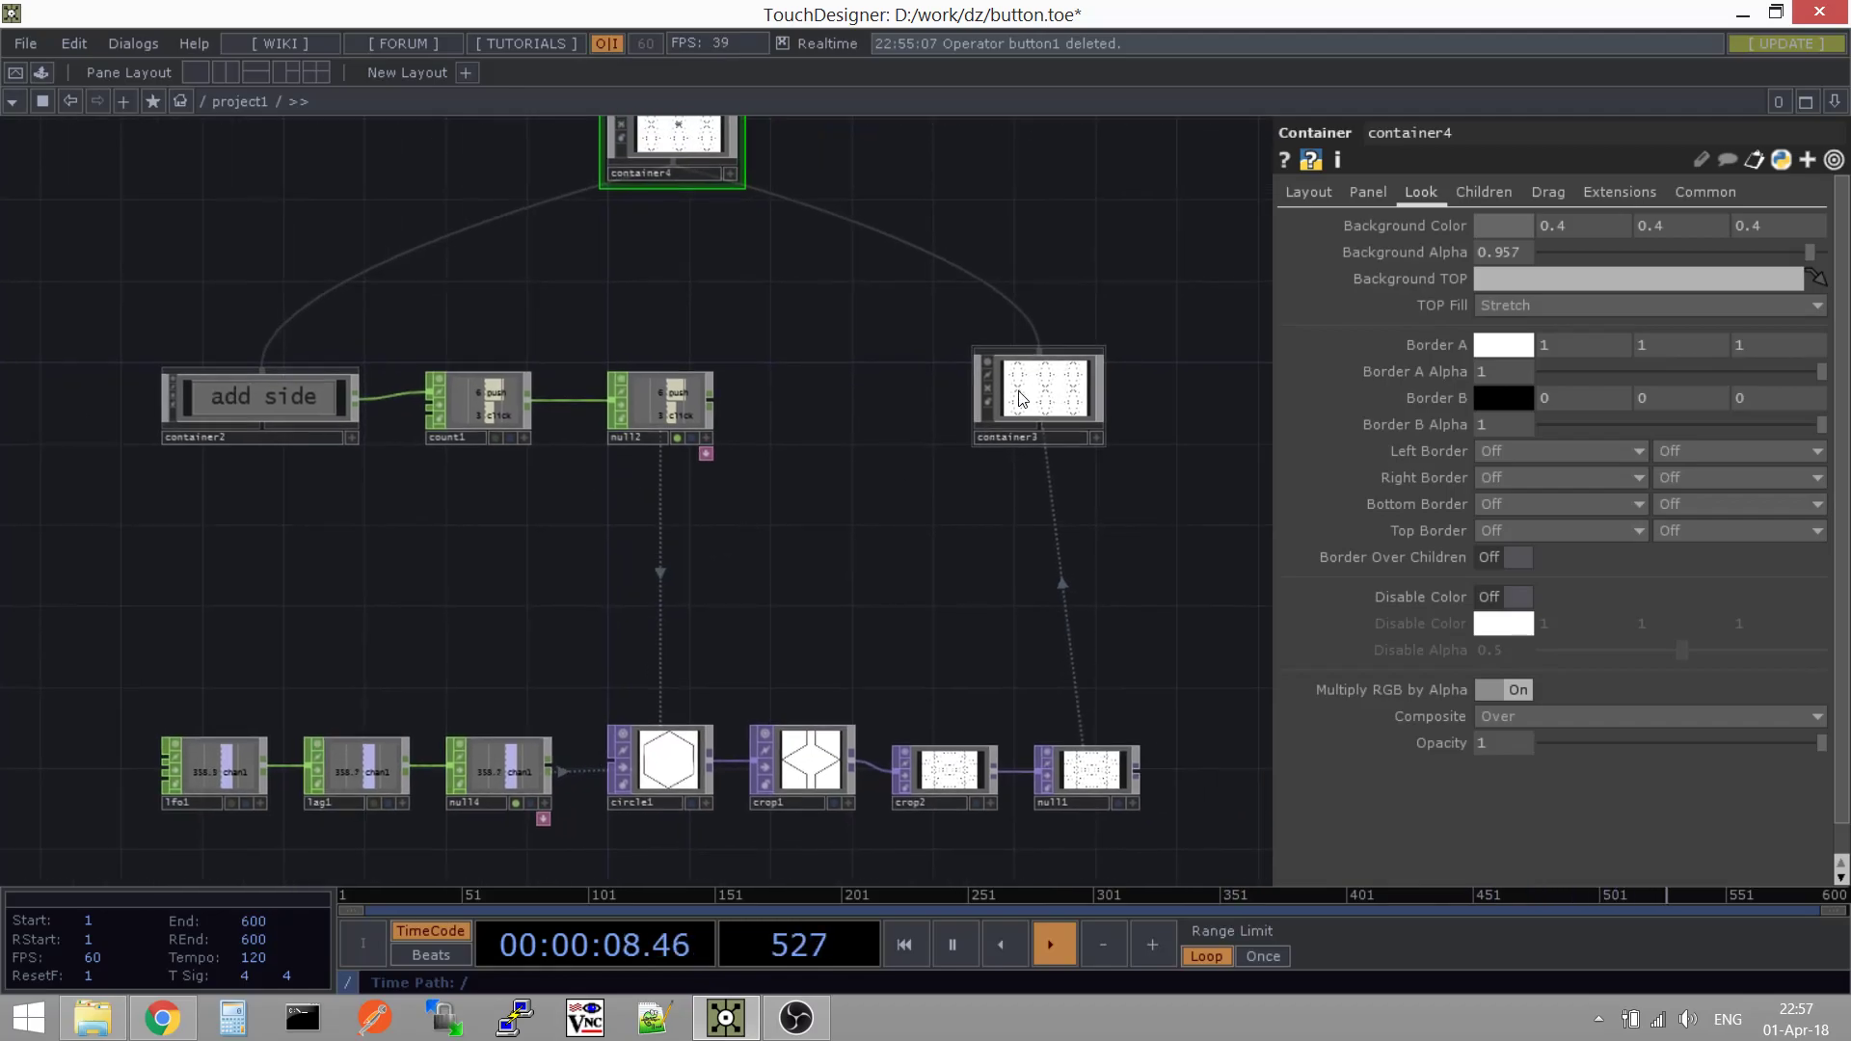
pyautogui.scroll(-4, 916, 584)
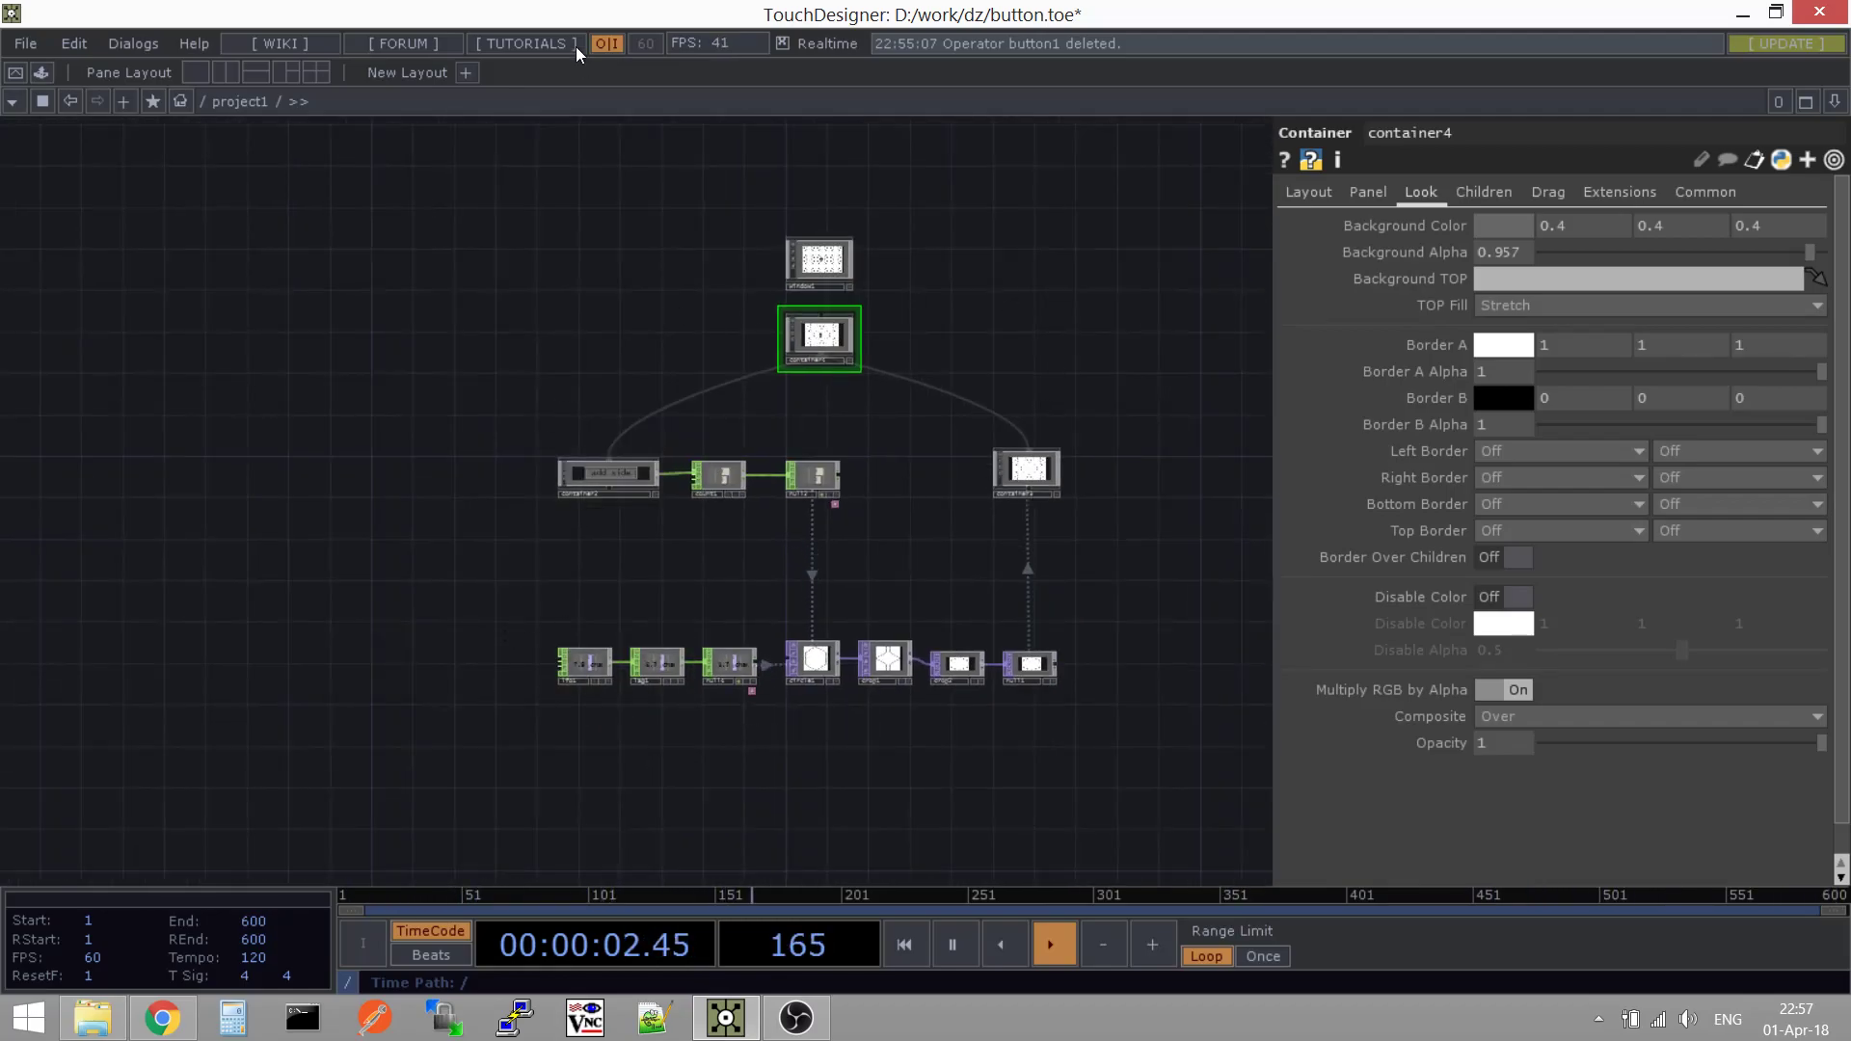
pyautogui.moveTo(367, 198); pyautogui.dragTo(1080, 788, button='right')
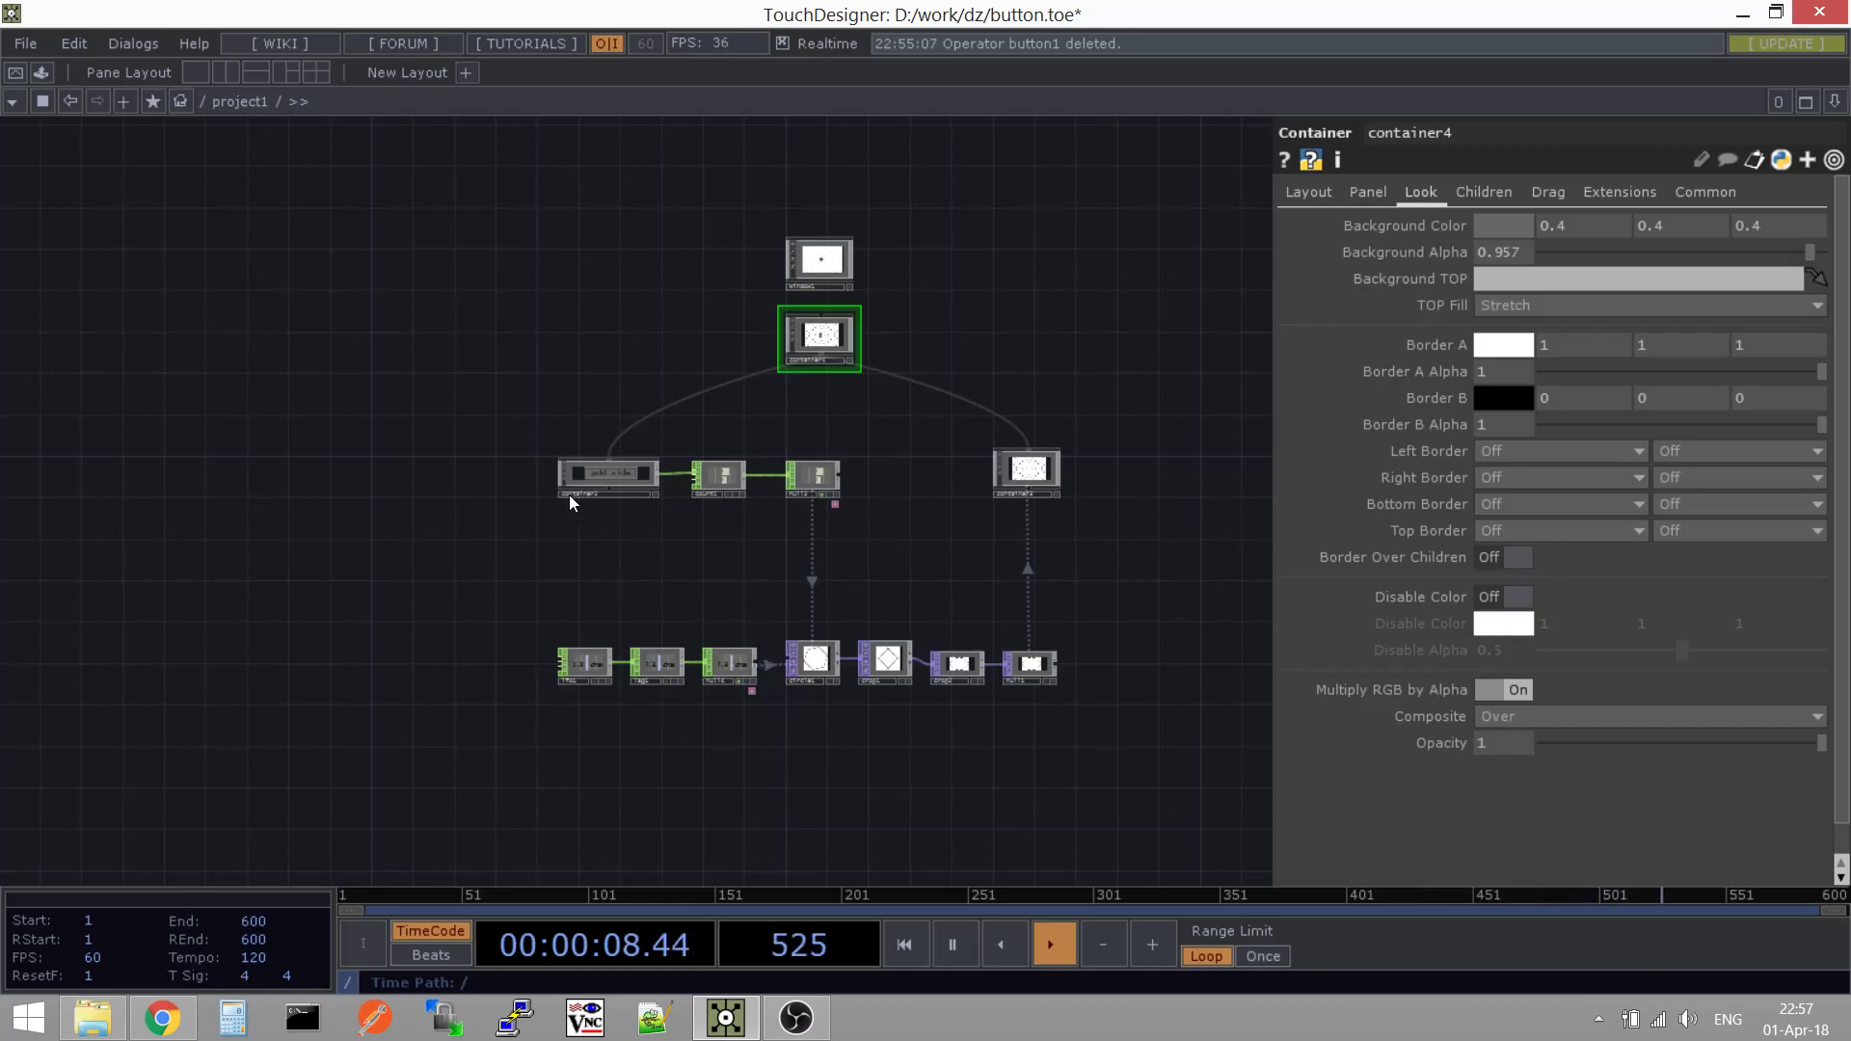
pyautogui.moveTo(517, 258); pyautogui.dragTo(1148, 675, button='right')
pyautogui.moveTo(1141, 579); pyautogui.dragTo(534, 251, button='right')
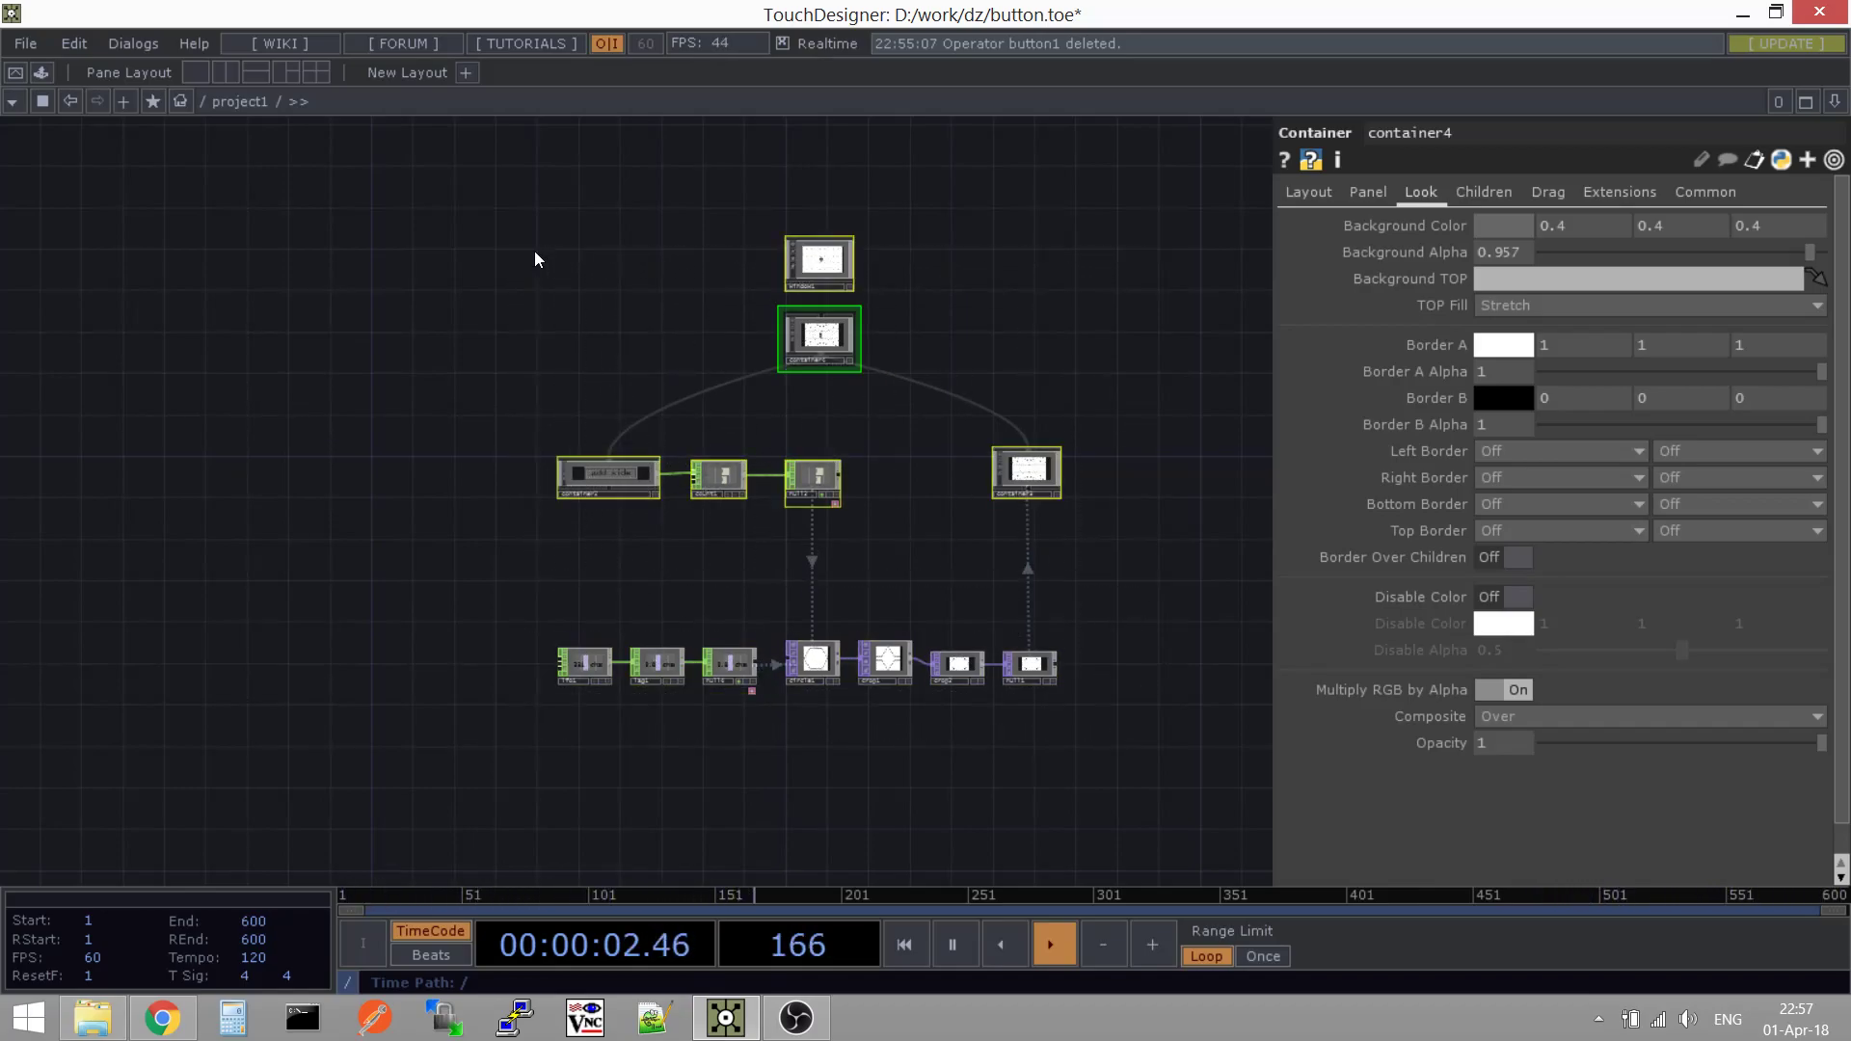
pyautogui.click(414, 284)
pyautogui.moveTo(1118, 730); pyautogui.dragTo(1118, 732, button='right')
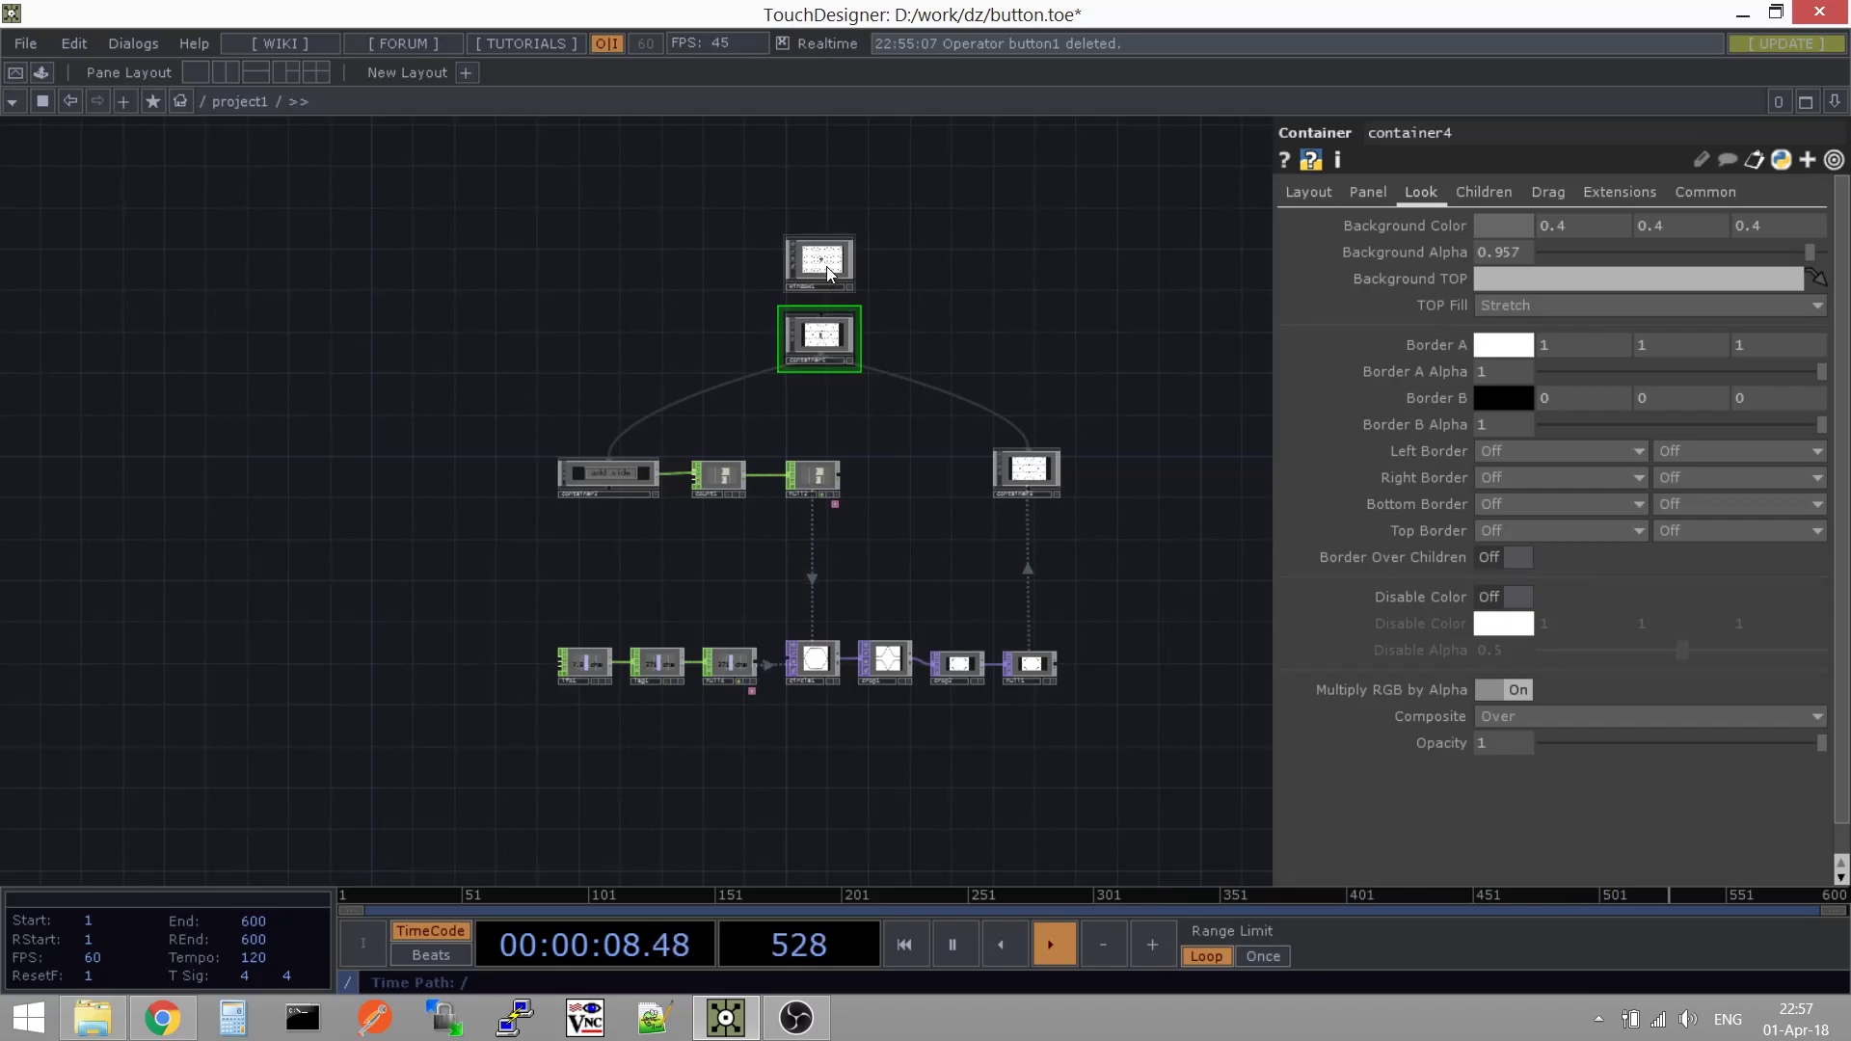
# Switch the project to perform mode to run the tiled pattern with the "add side" button in its own window
pyautogui.scroll(5, 827, 269)
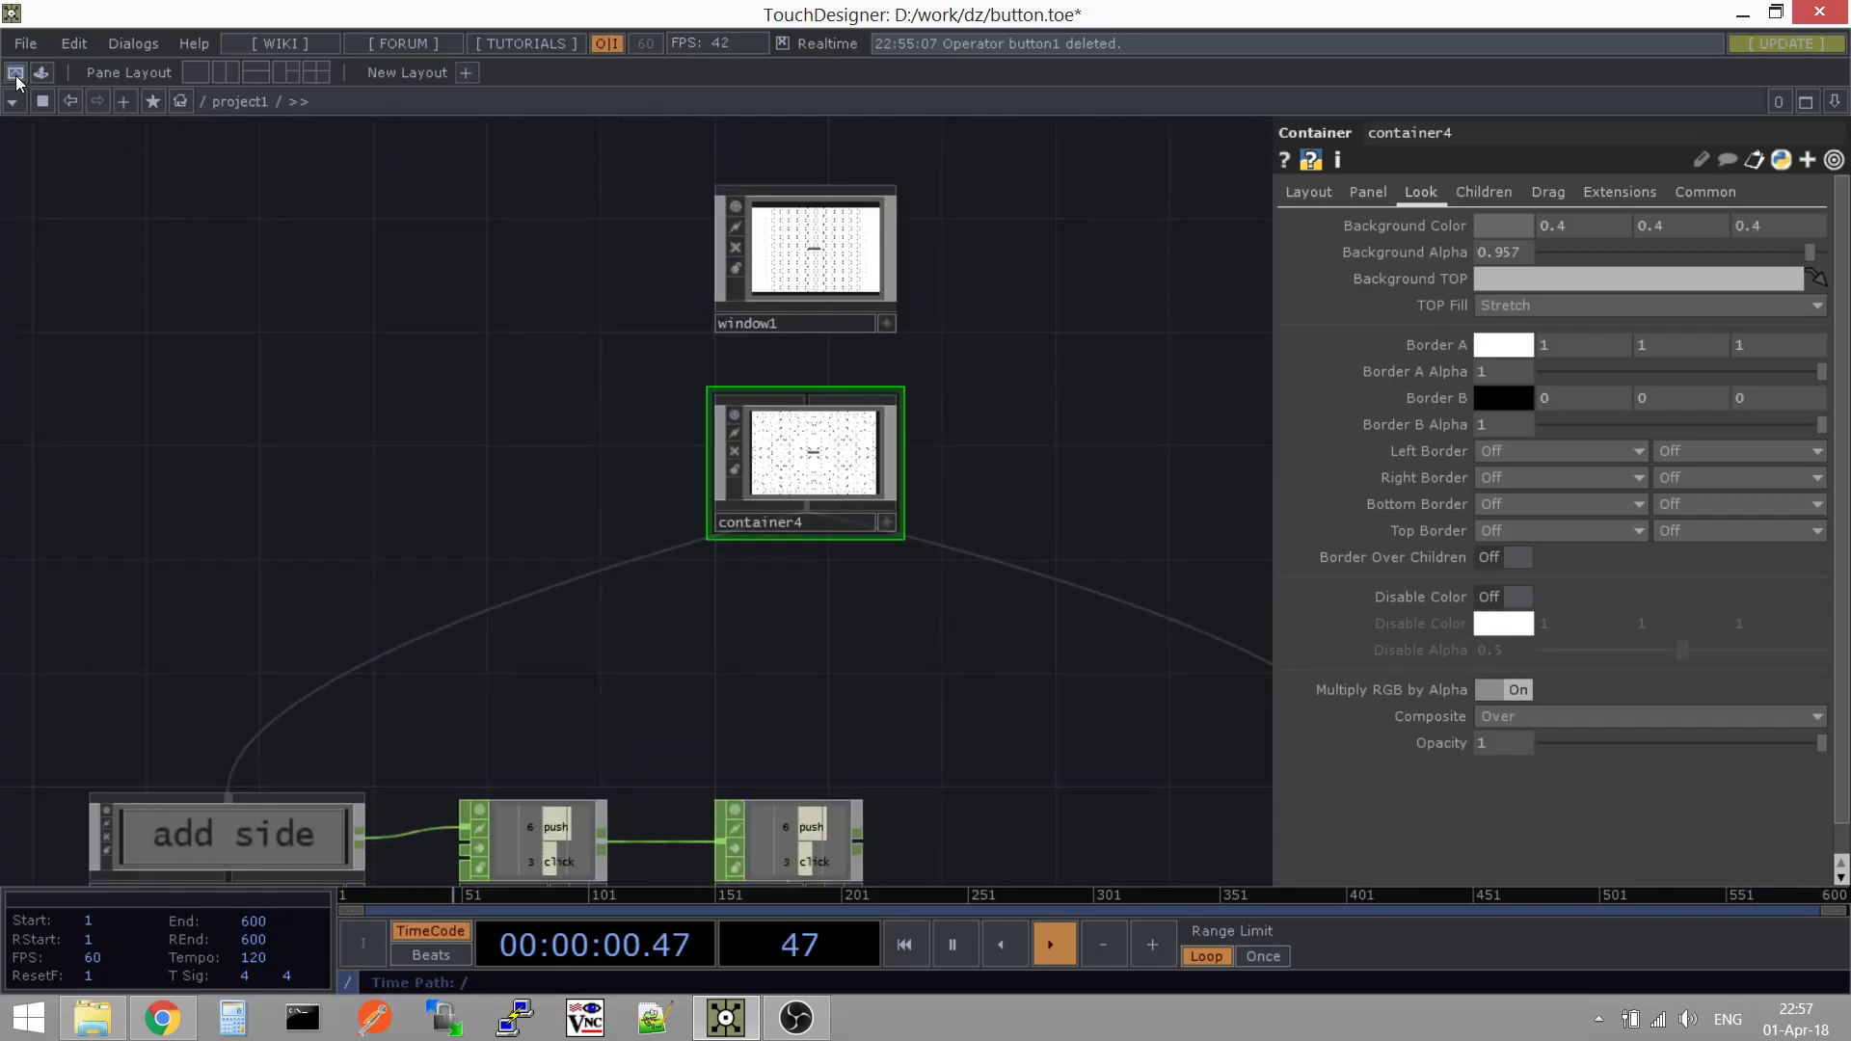
pyautogui.press('F1')
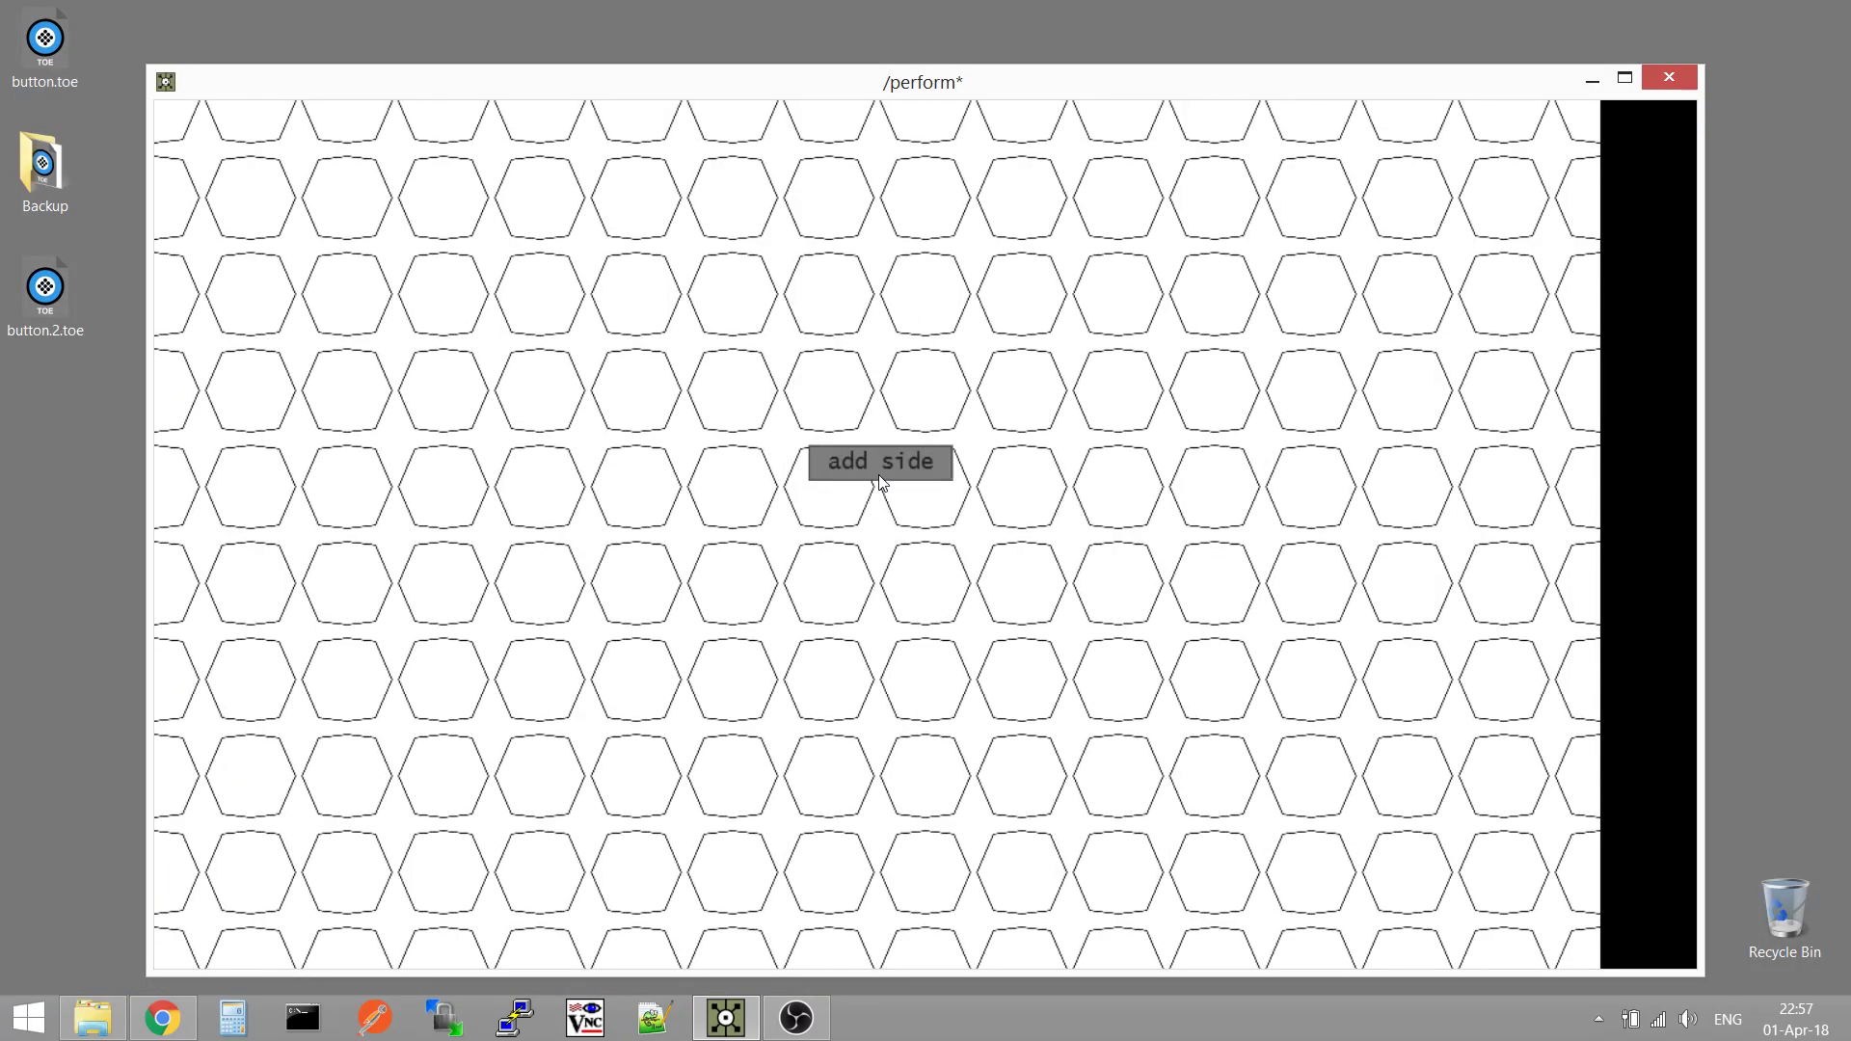